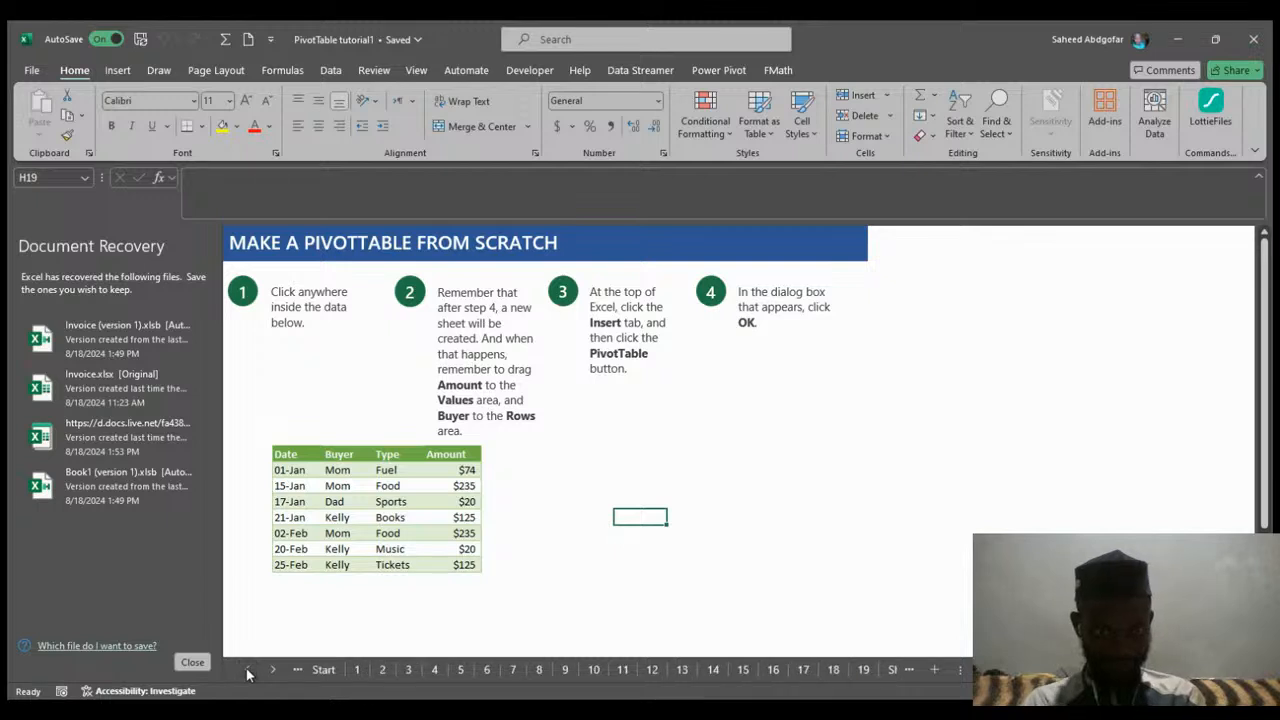
left_click(248, 669)
Open the first tutorial sheet and page back and forth through the introductory simple PivotTable, sophisticated PivotTable and PivotChart examples.
left_click(365, 670)
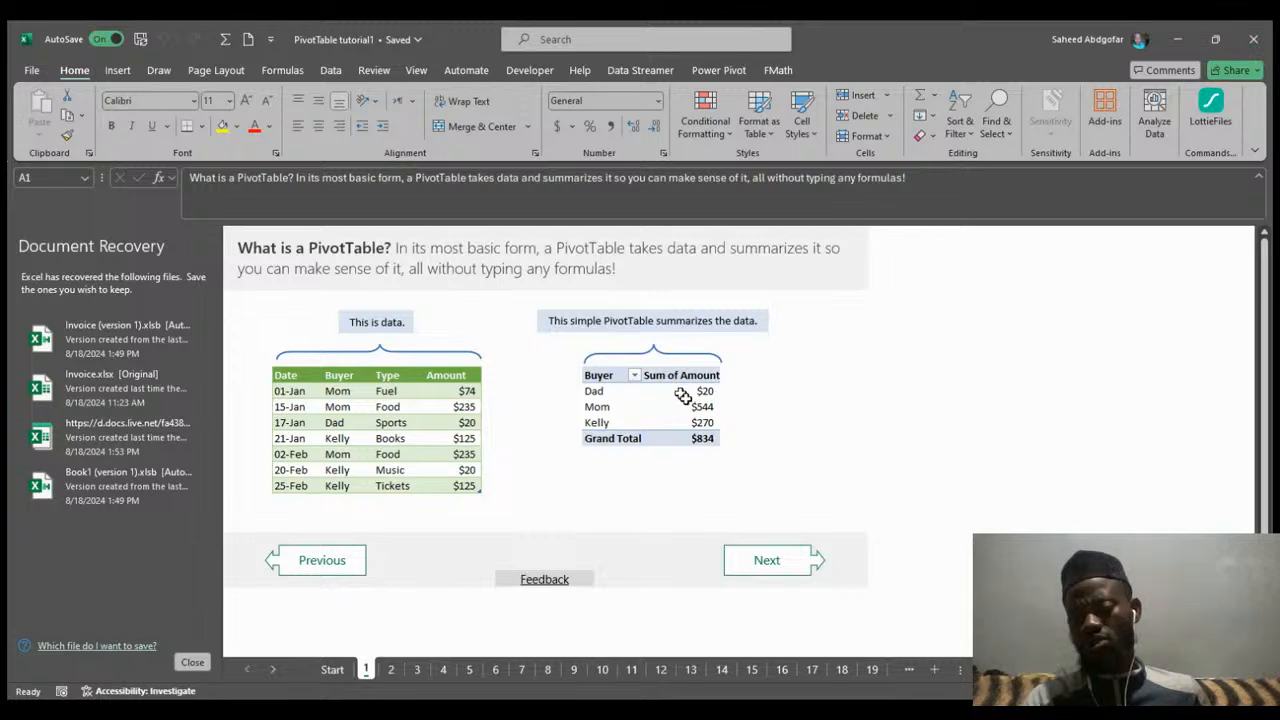
left_click(768, 561)
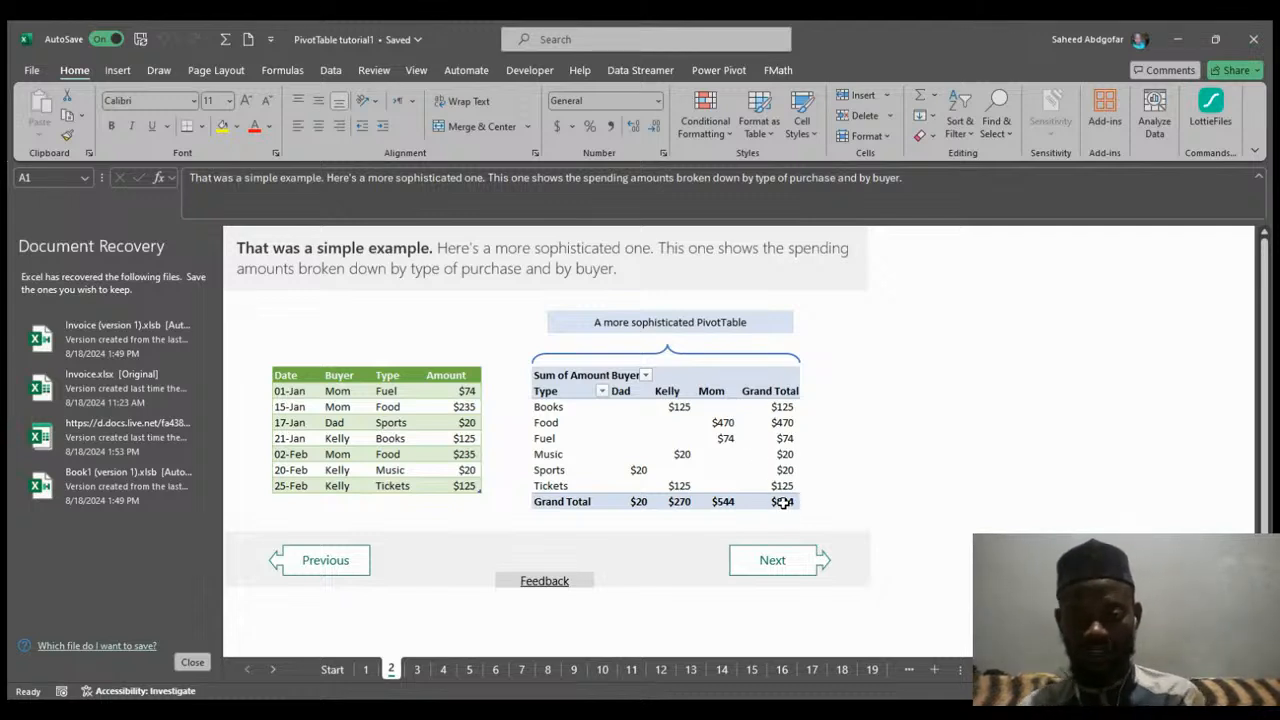
left_click(339, 560)
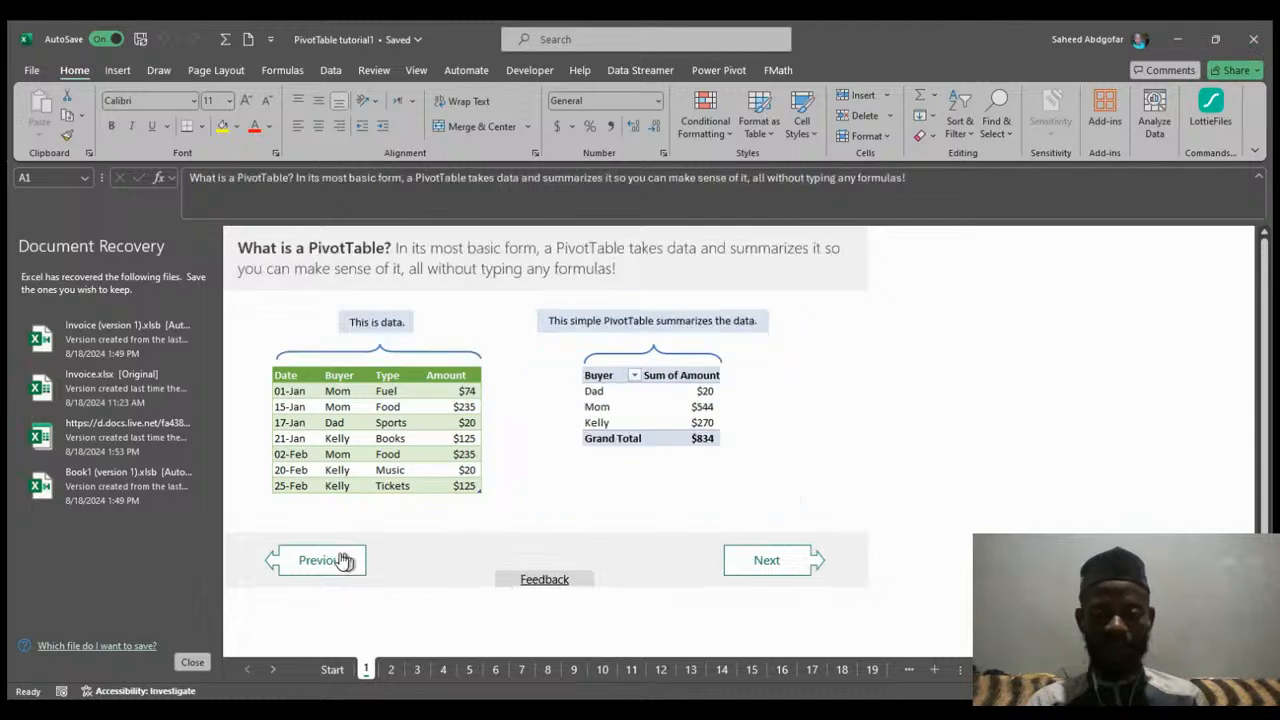
left_click(765, 563)
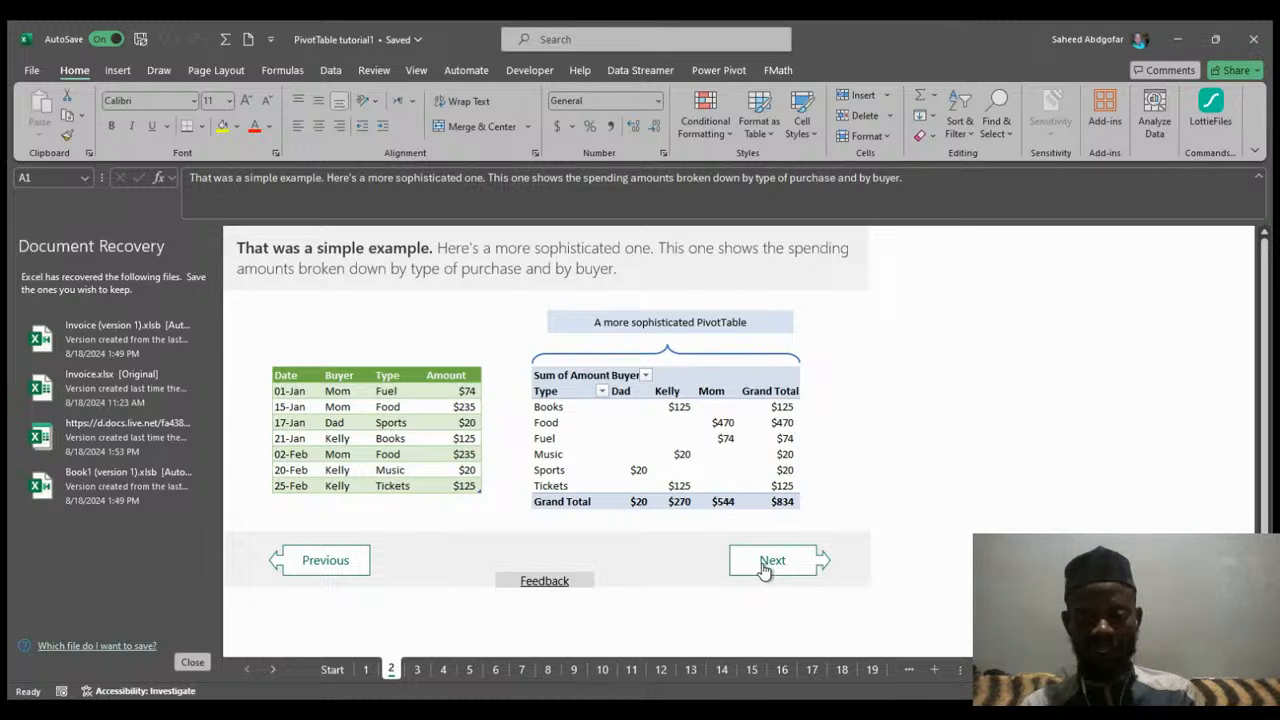
left_click(766, 566)
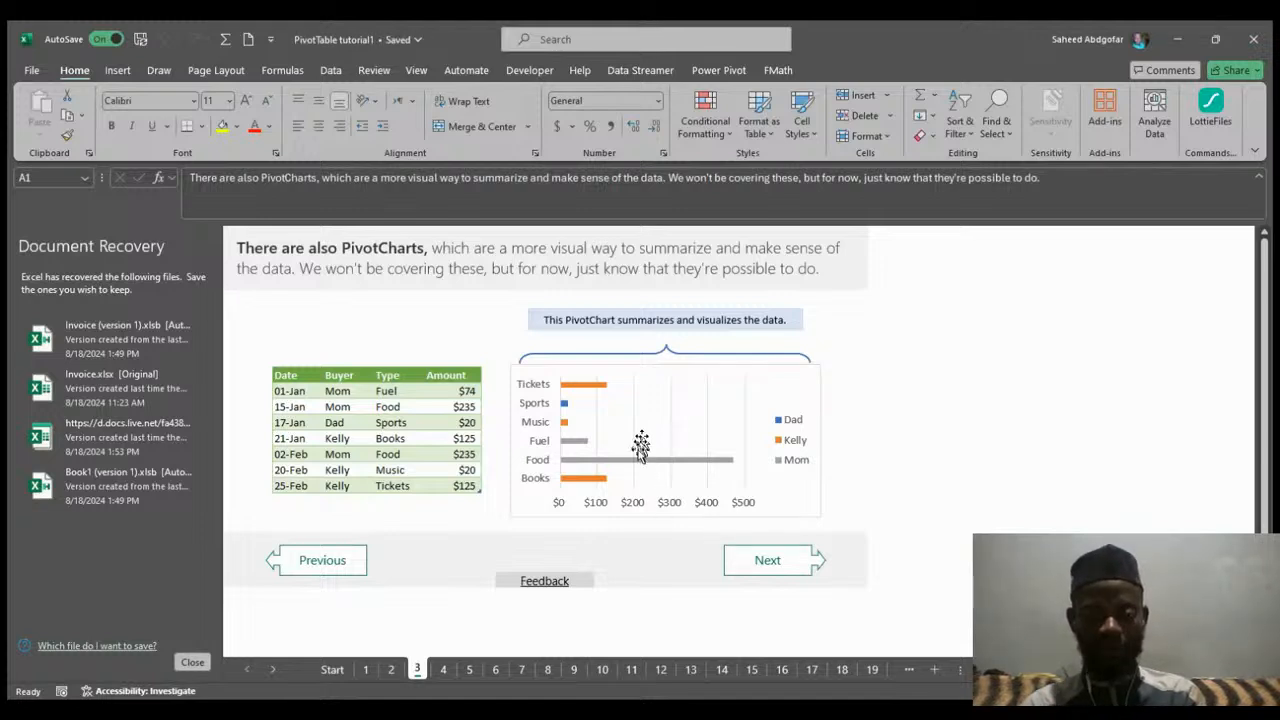
left_click(325, 572)
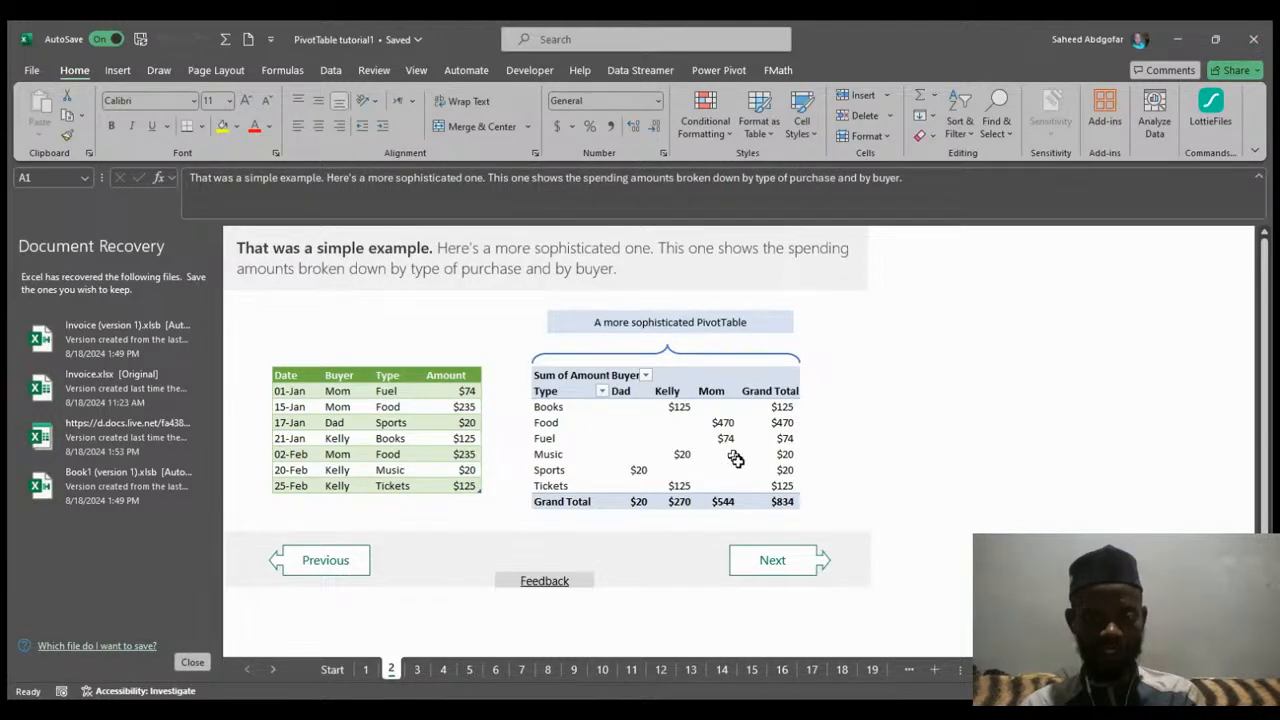
left_click(767, 565)
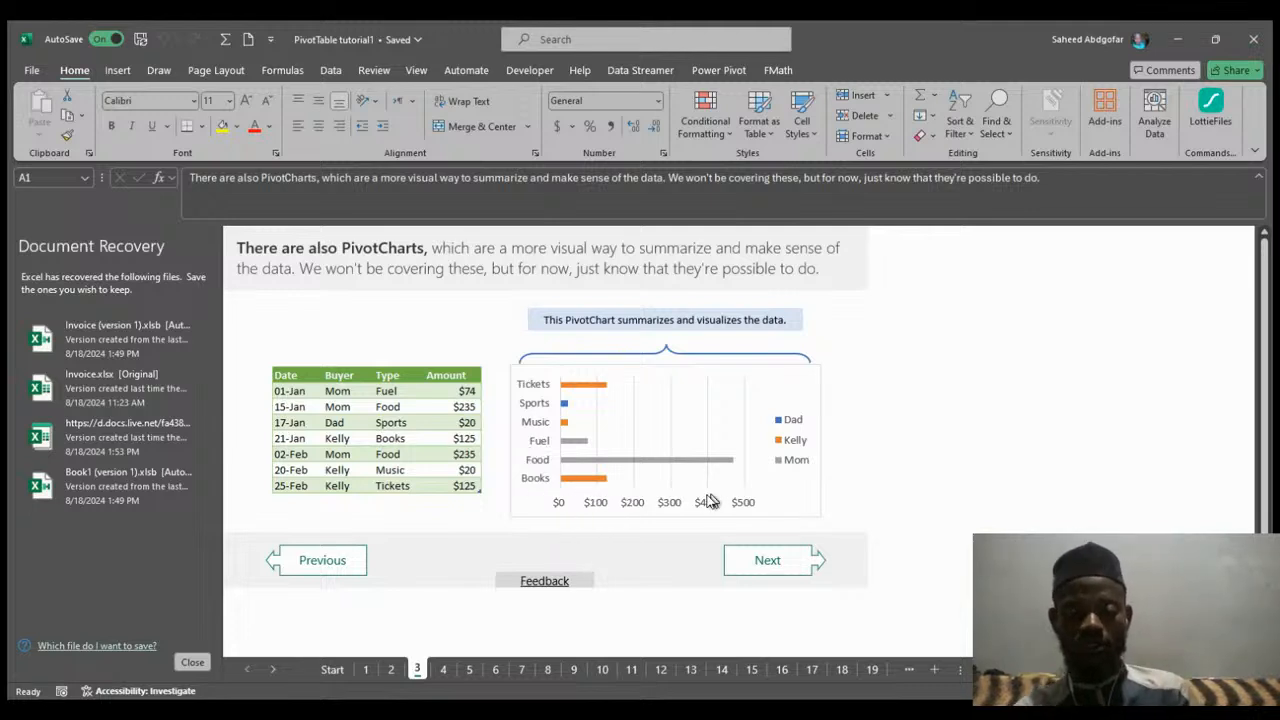
Examine the PivotChart, then page through the tutorial sheets on preparing data, fields, and summing the Amount field.
left_click(792, 425)
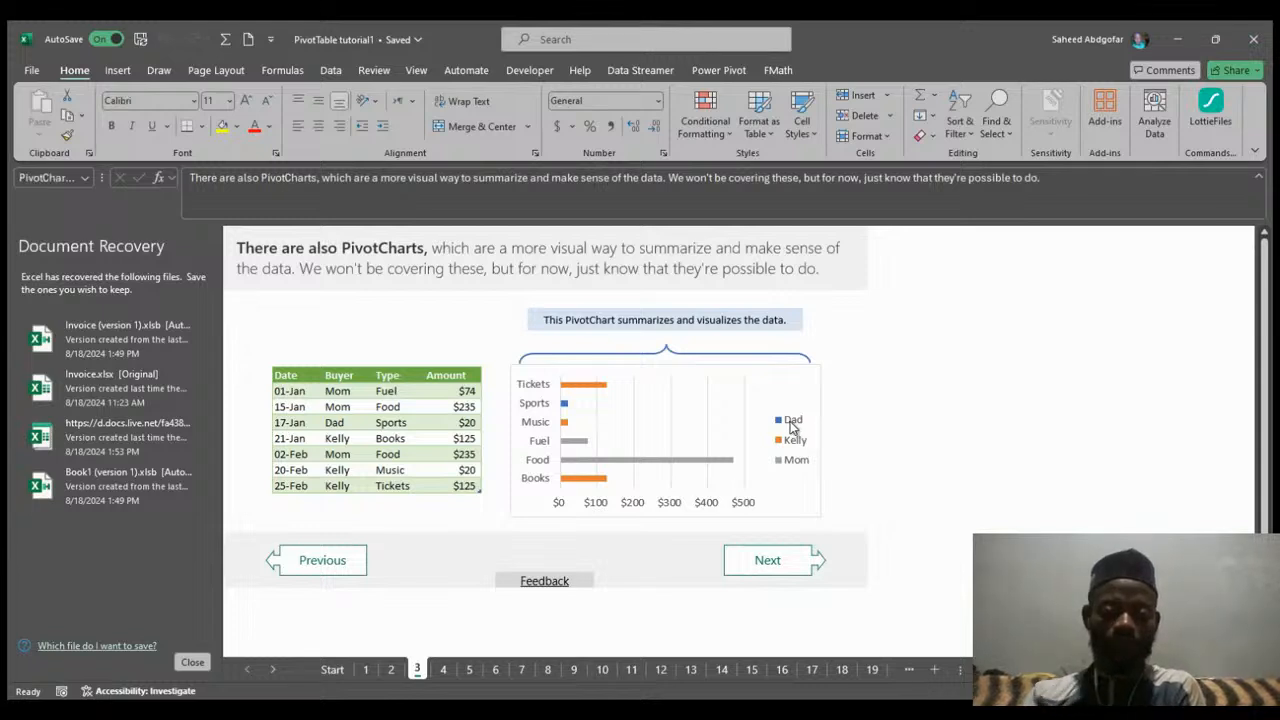
left_click(893, 452)
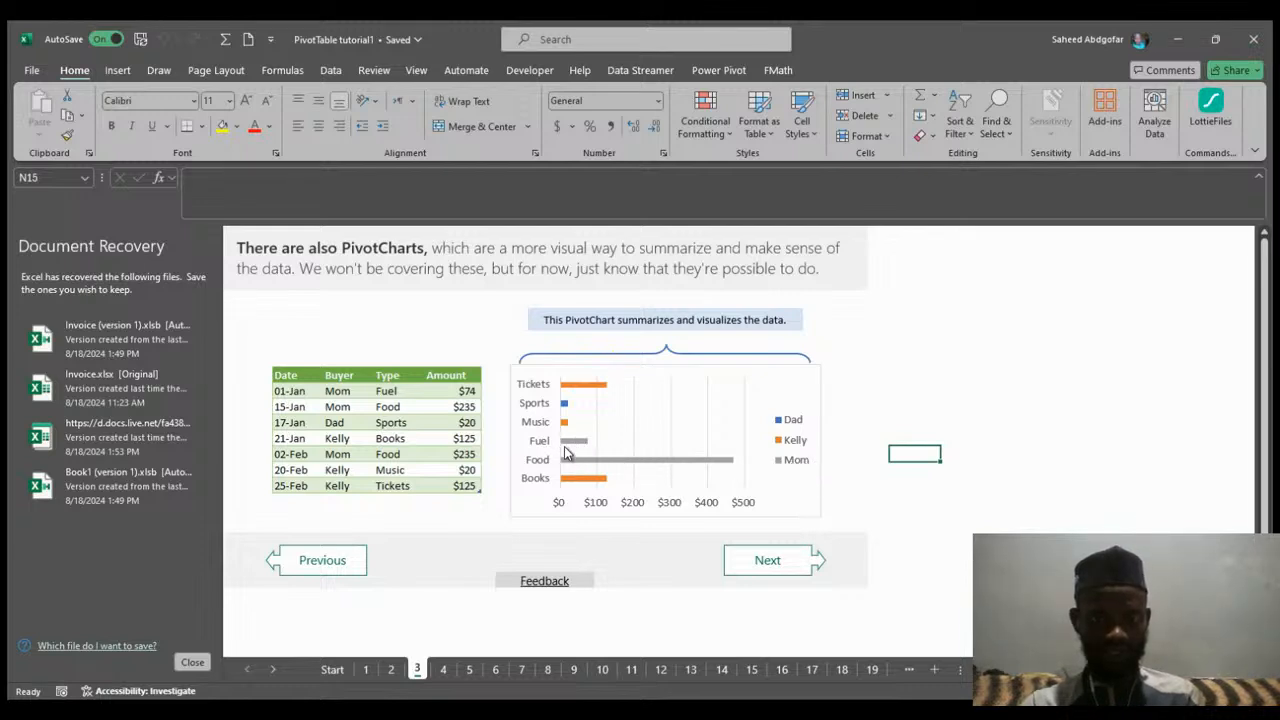
left_click(766, 563)
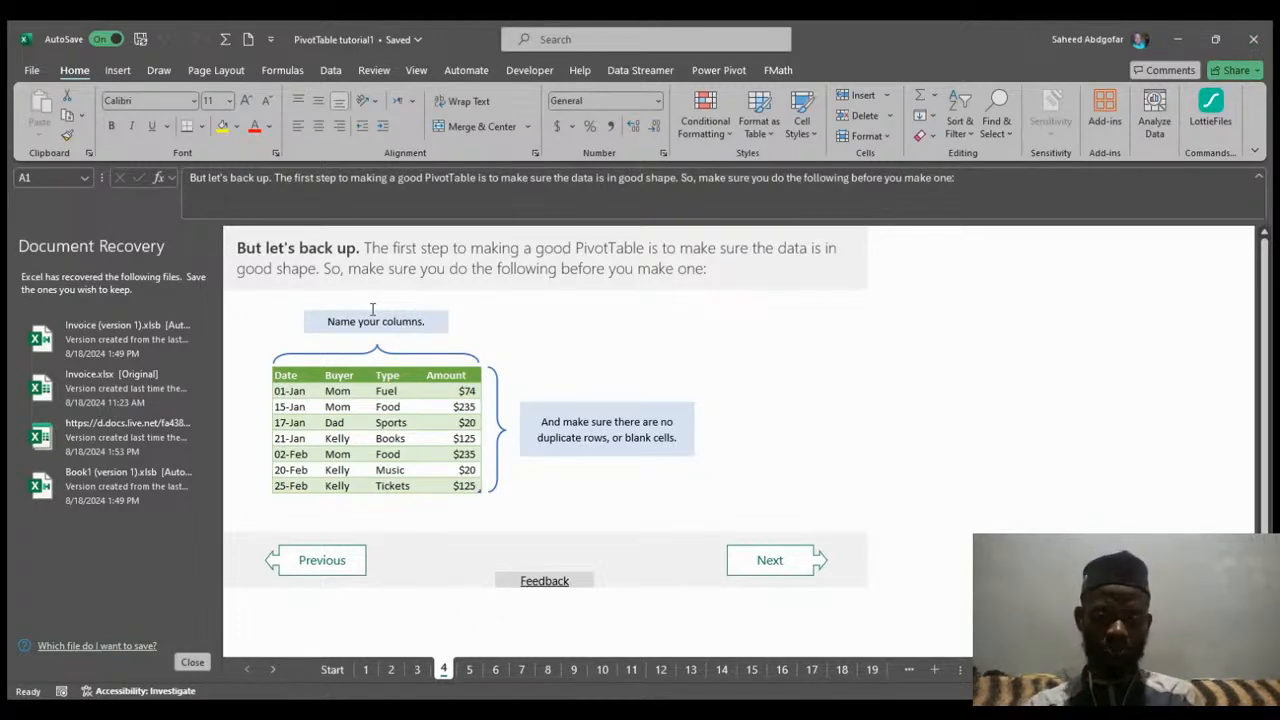
left_click(762, 556)
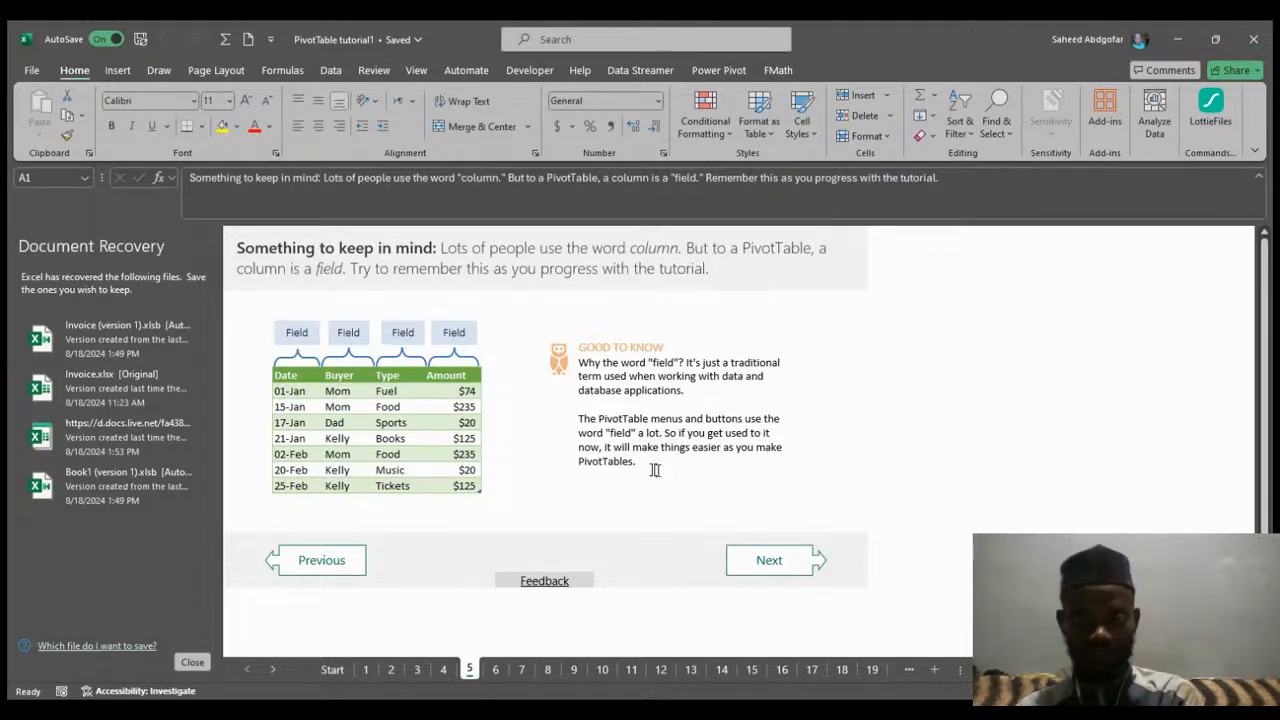
left_click(776, 559)
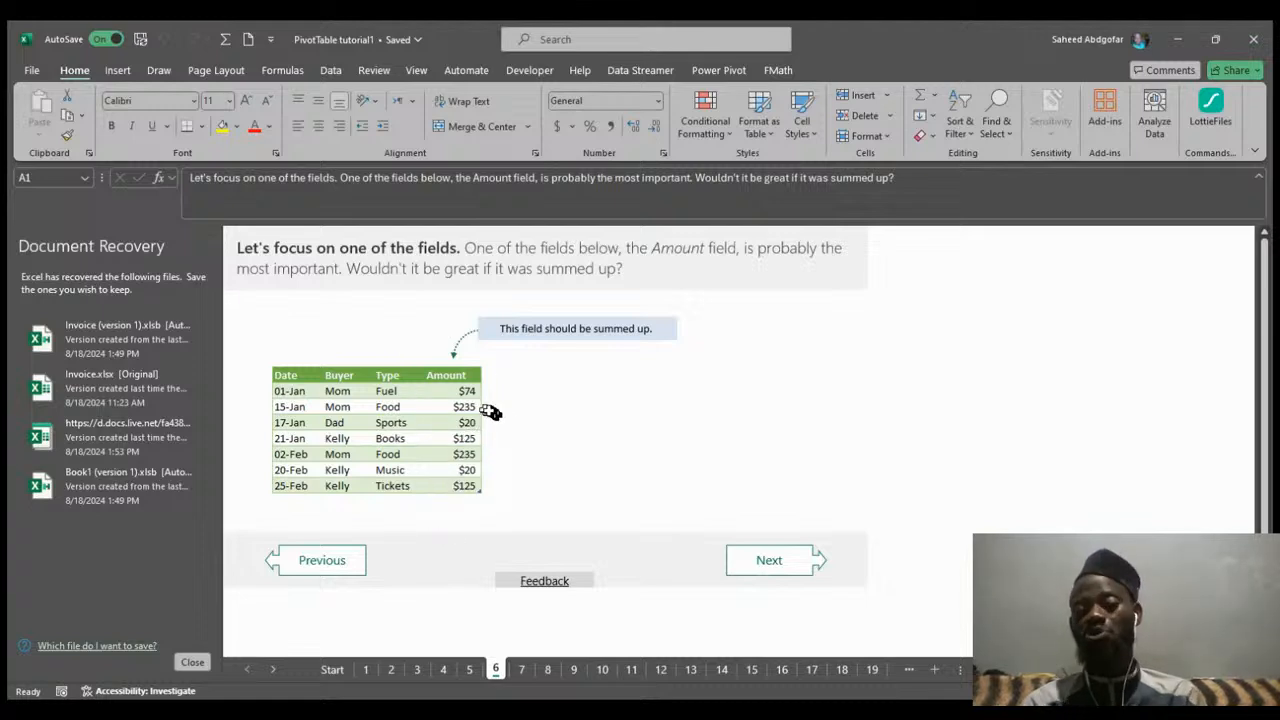
left_click(787, 568)
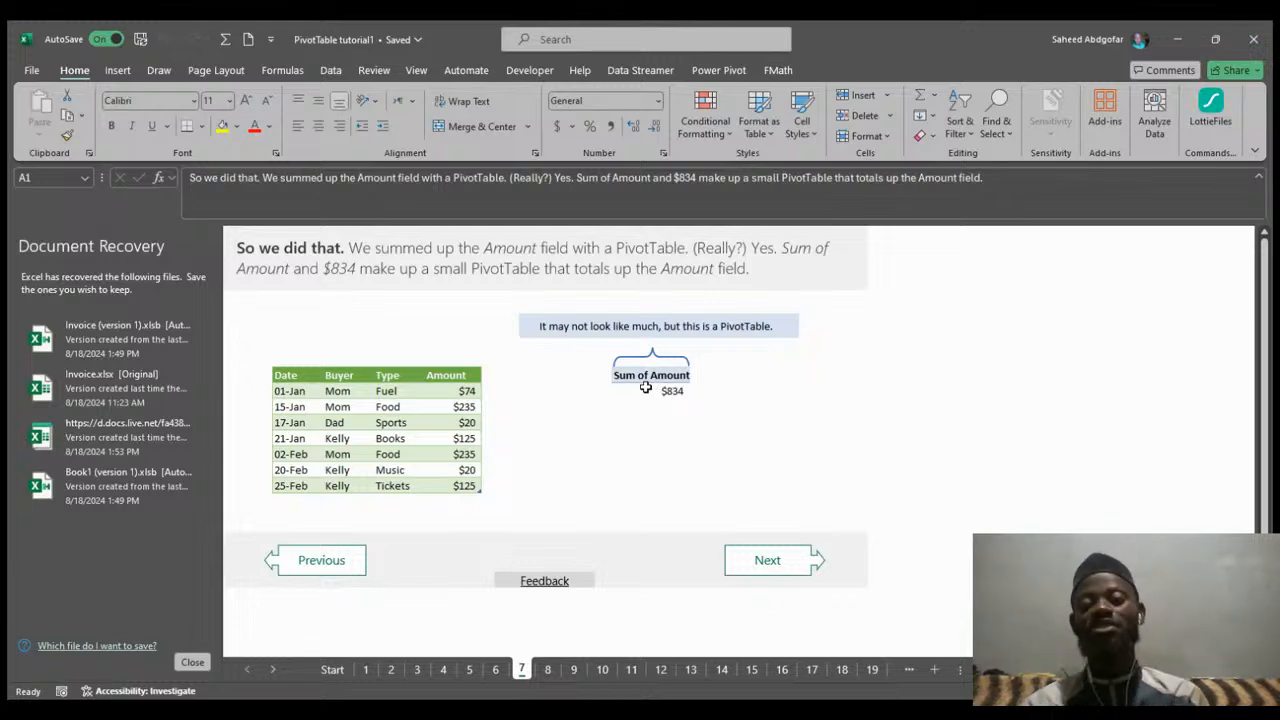
left_click(763, 562)
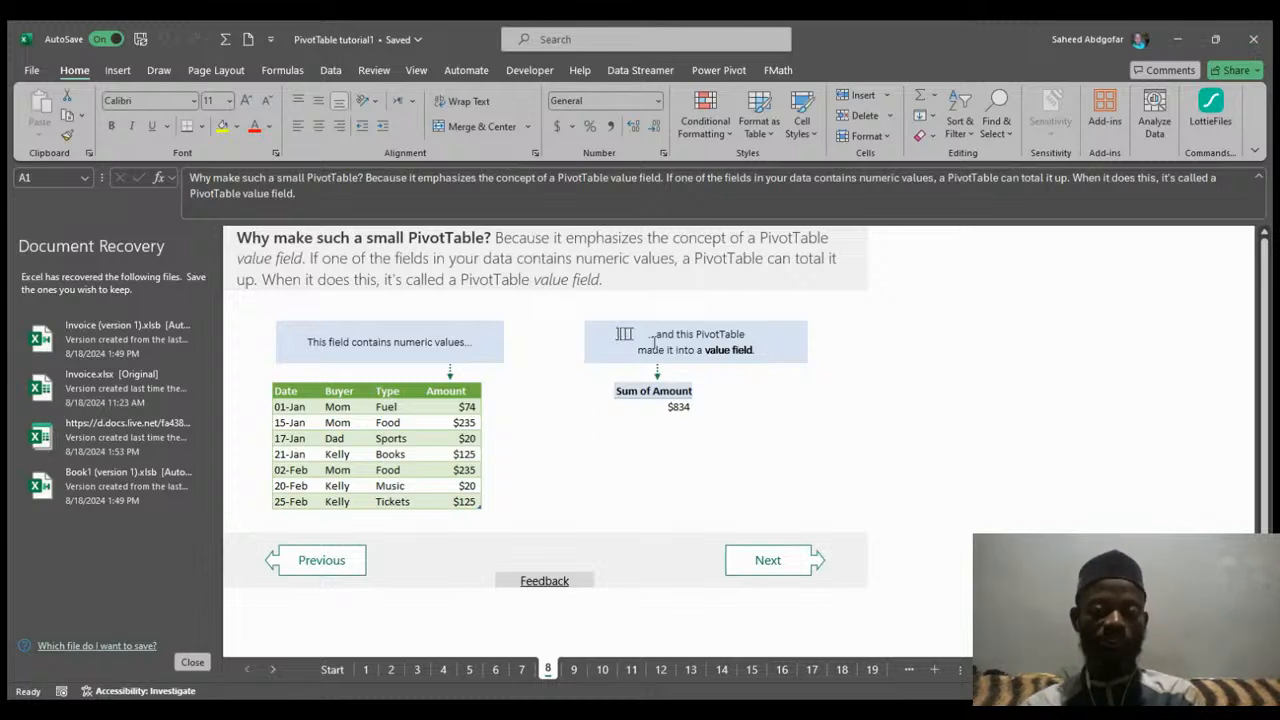
Page through the sheets on row fields, the review, and the PivotTable Fields List, scrolling to read each page.
left_click(768, 561)
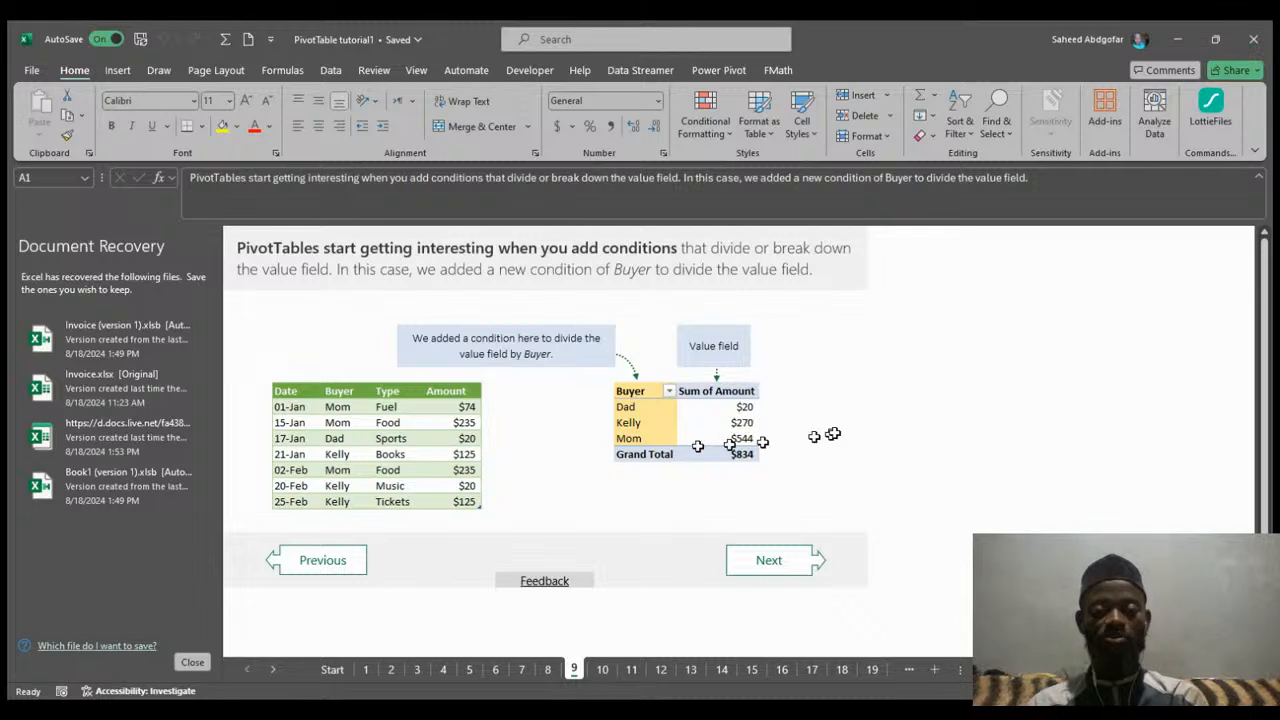
left_click(771, 566)
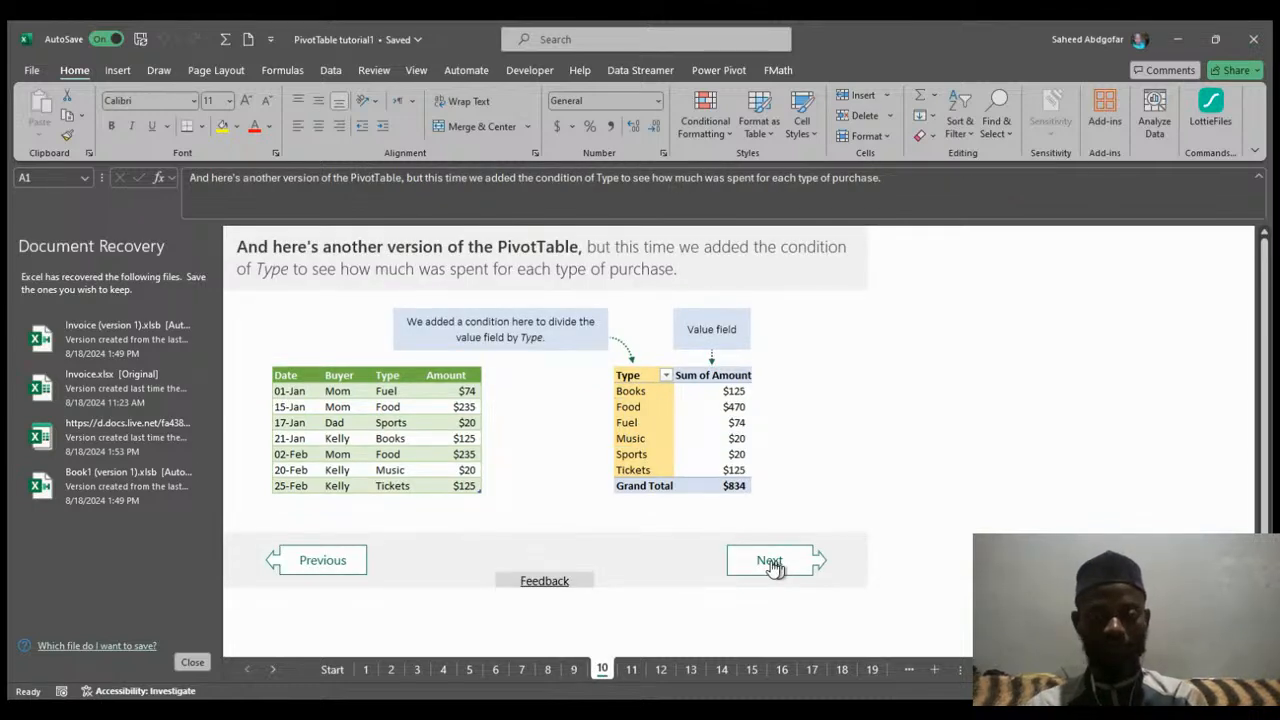
left_click(771, 564)
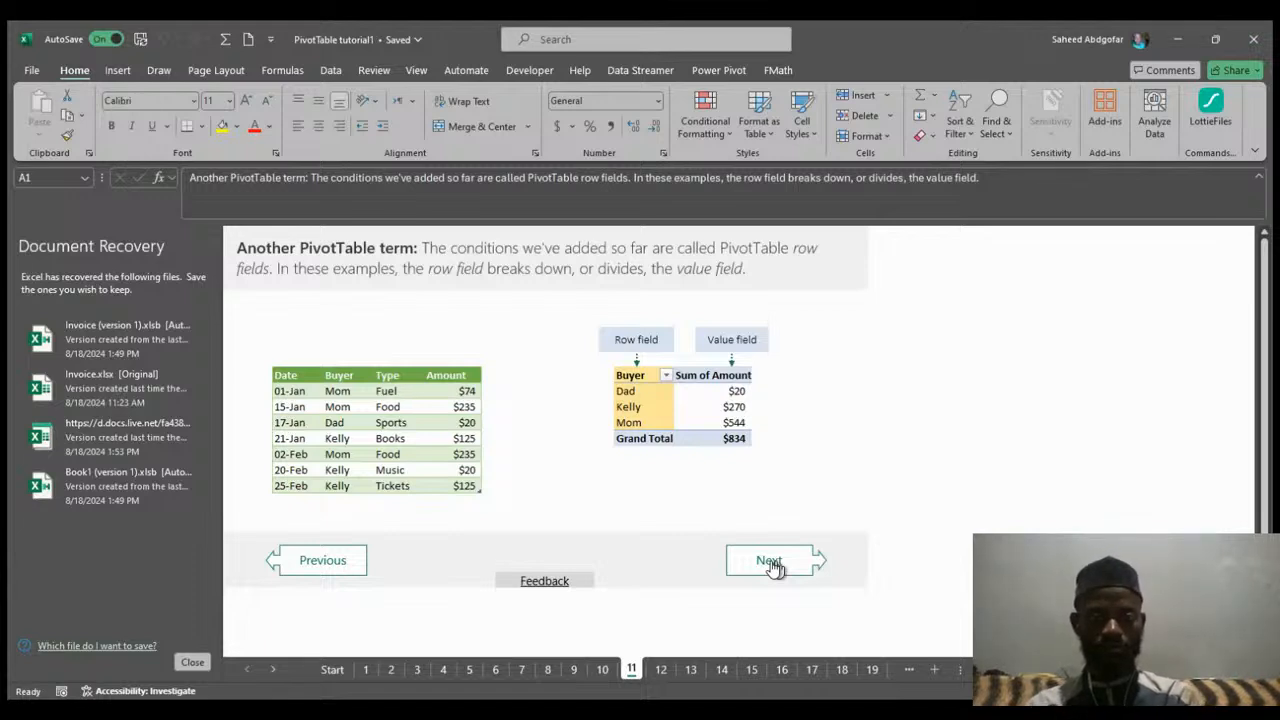
left_click(772, 566)
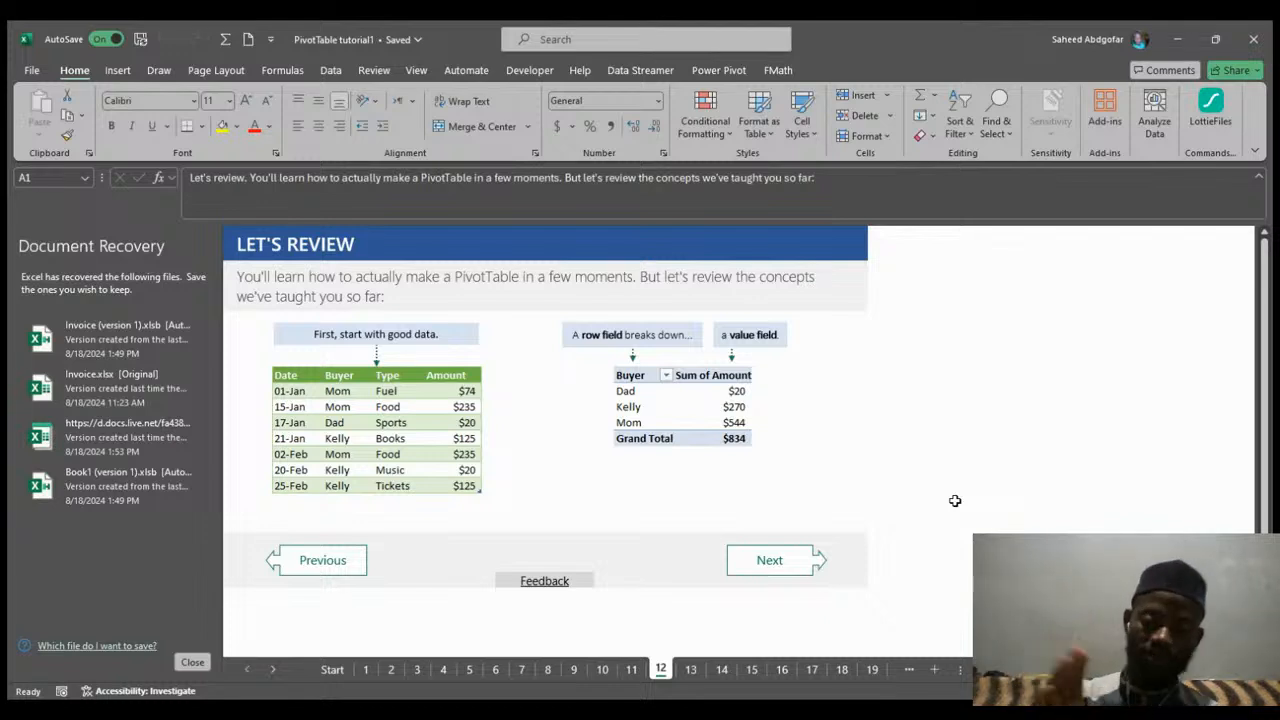
left_click(800, 579)
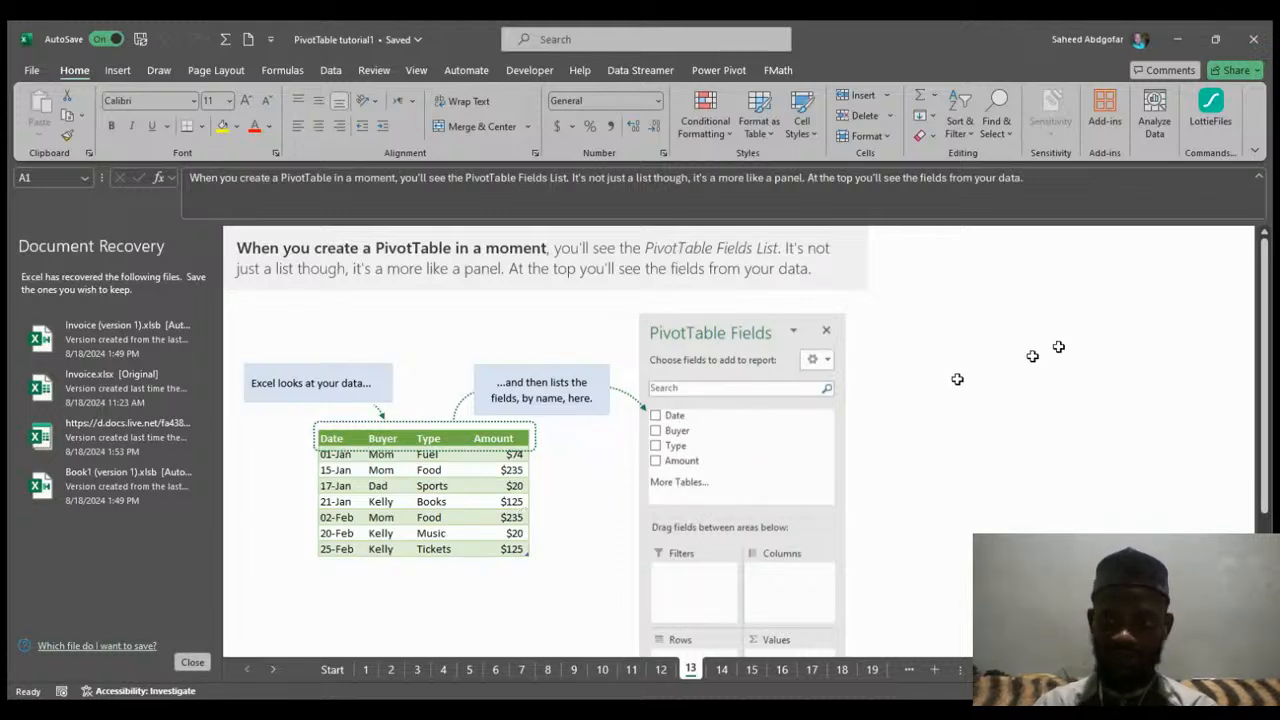
left_click_drag(1264, 398, 1274, 483)
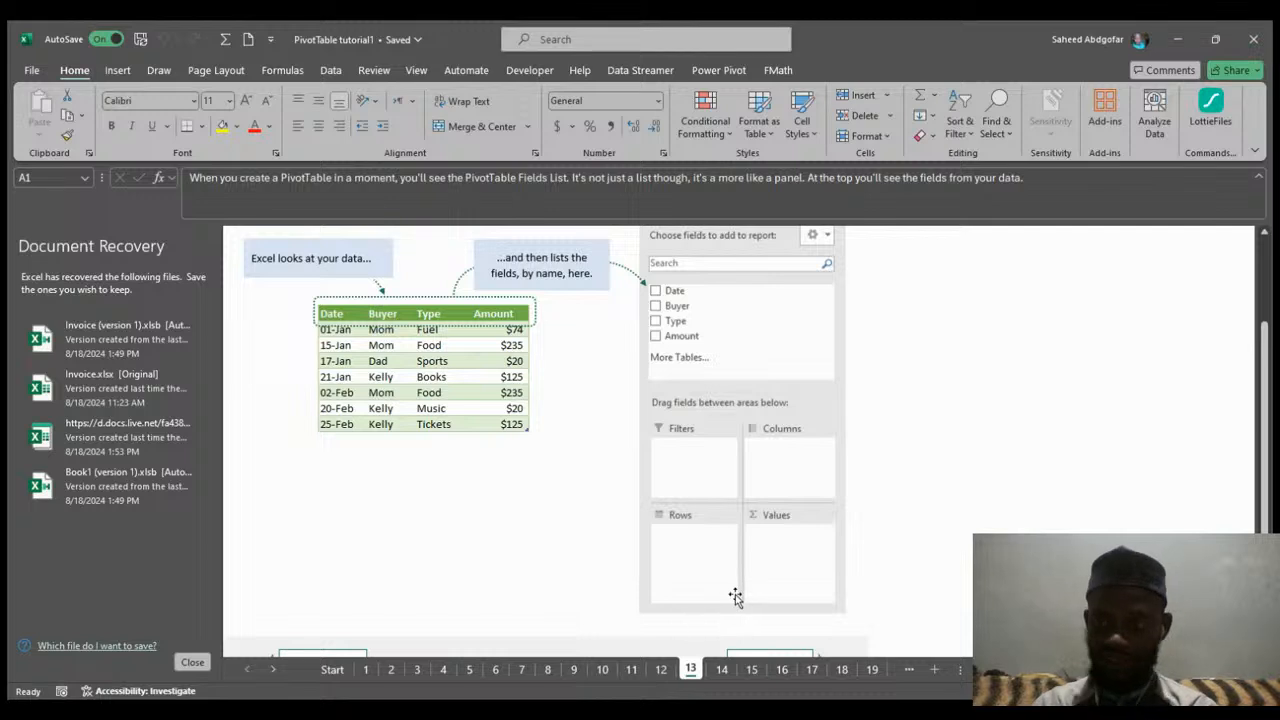
scroll(1273, 481, "down", 1)
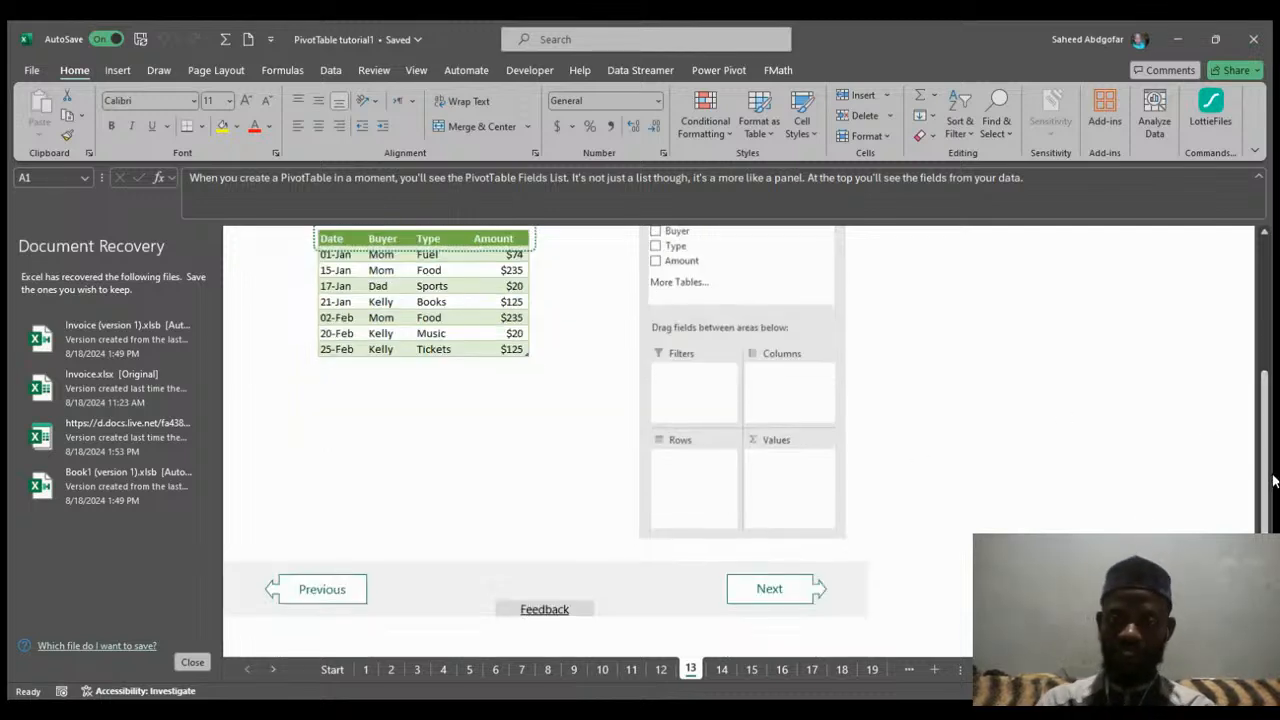
Read the sheets explaining dragging Amount to Values and Buyer to Rows, scrolling each page and advancing to the exercise sheet.
left_click(771, 593)
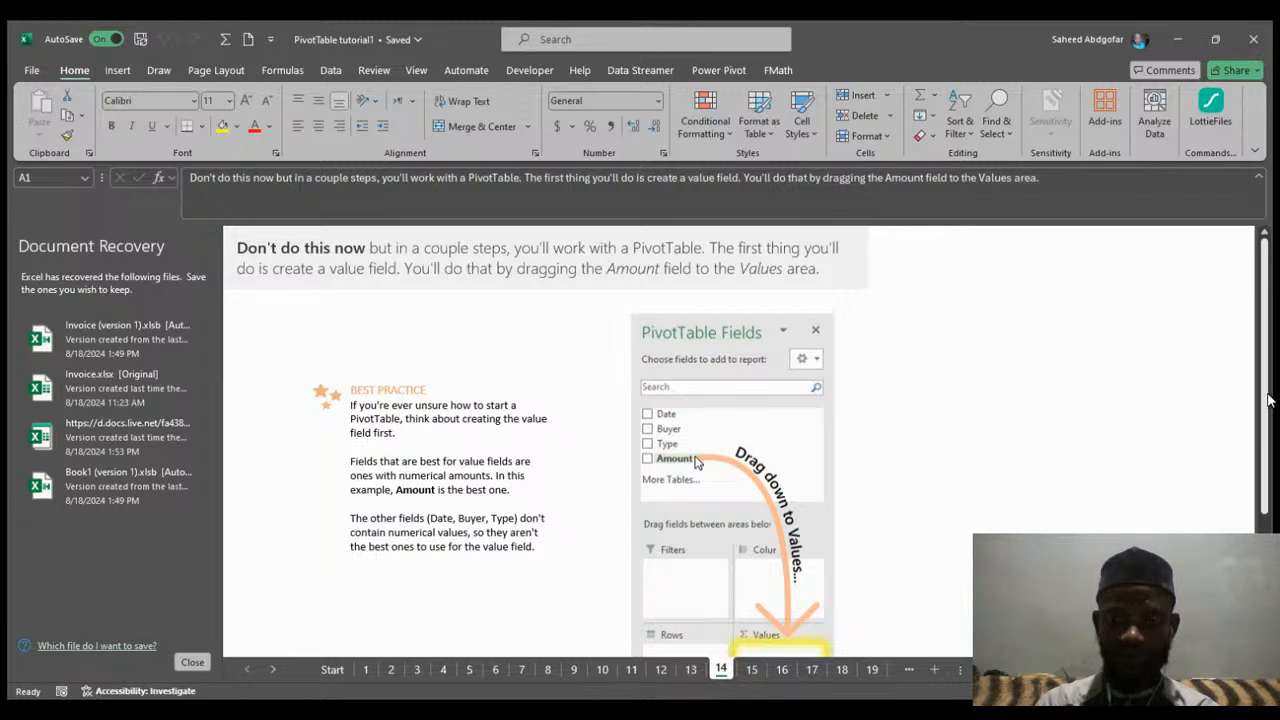
left_click_drag(1268, 400, 1273, 481)
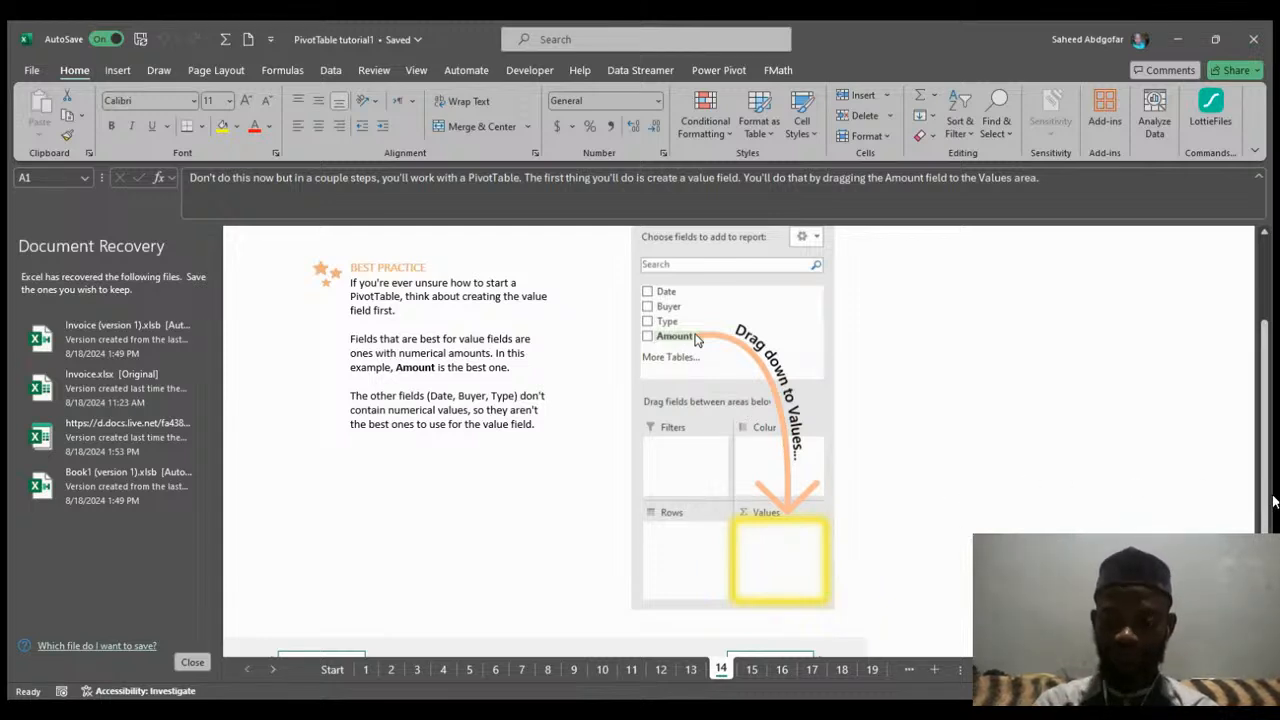
scroll(1264, 430, "down", 1)
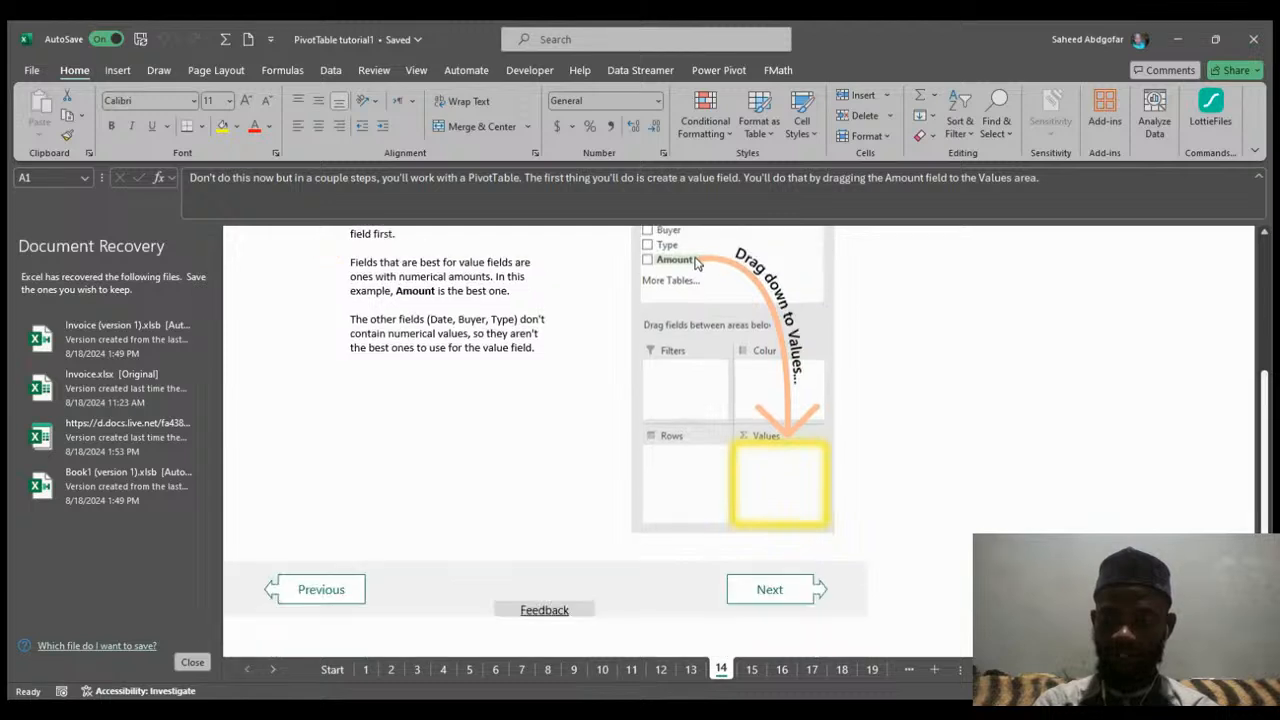
left_click(767, 589)
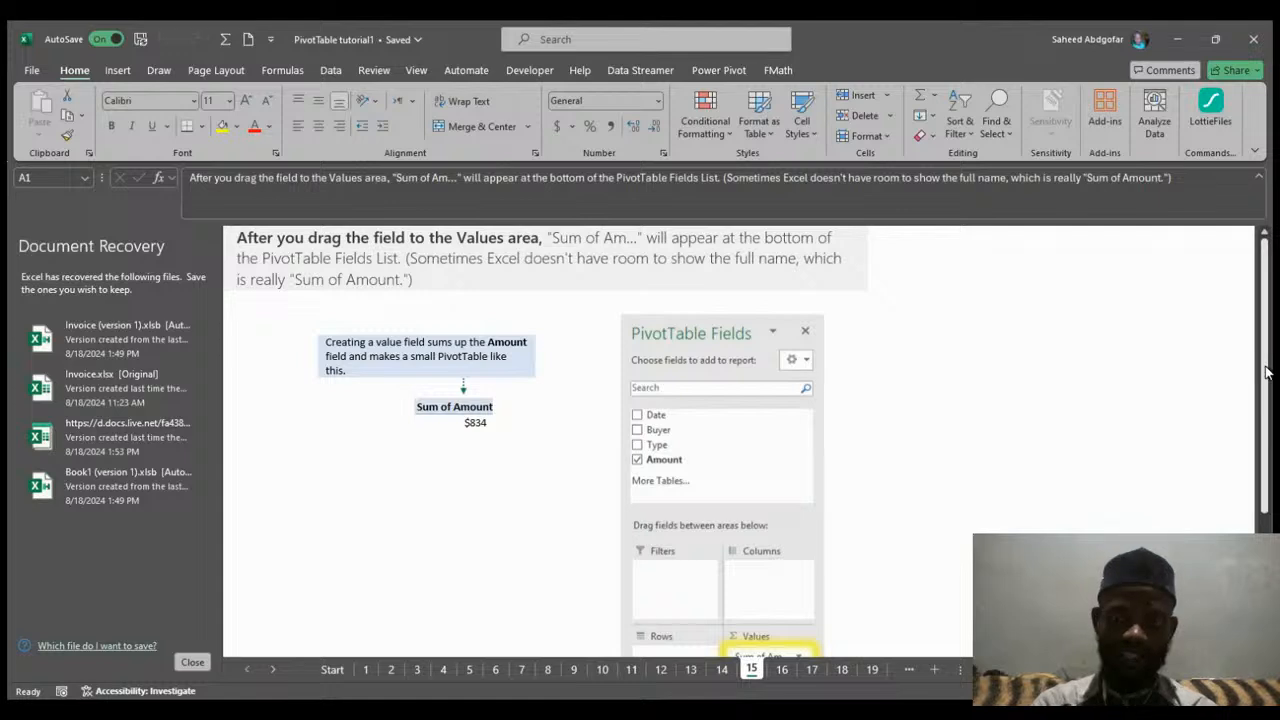
left_click_drag(1267, 371, 1274, 518)
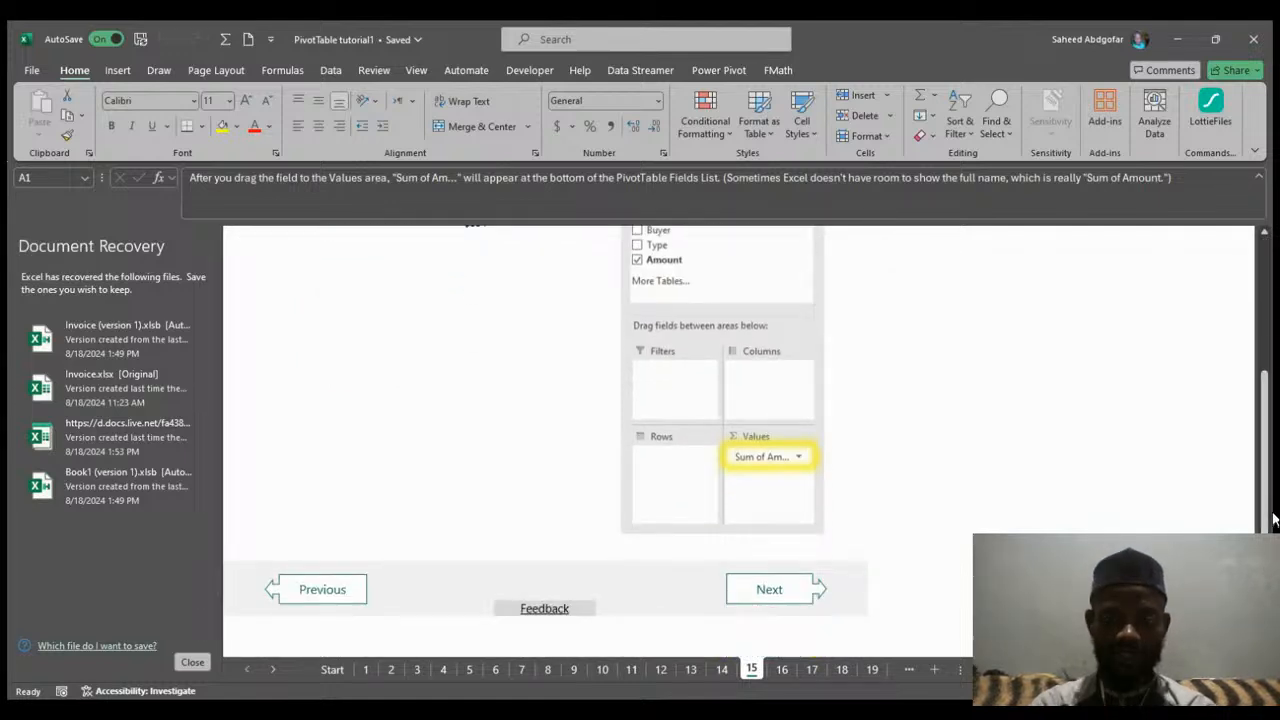
left_click(780, 589)
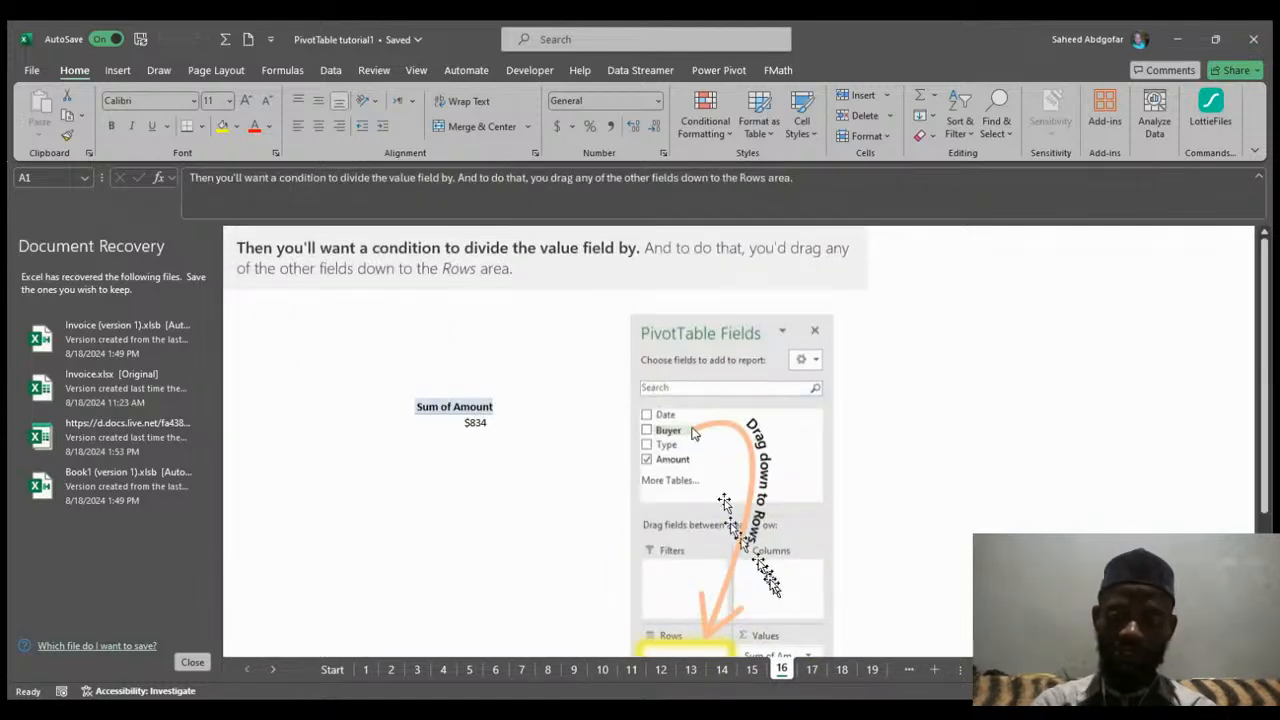
left_click_drag(1265, 443, 1274, 527)
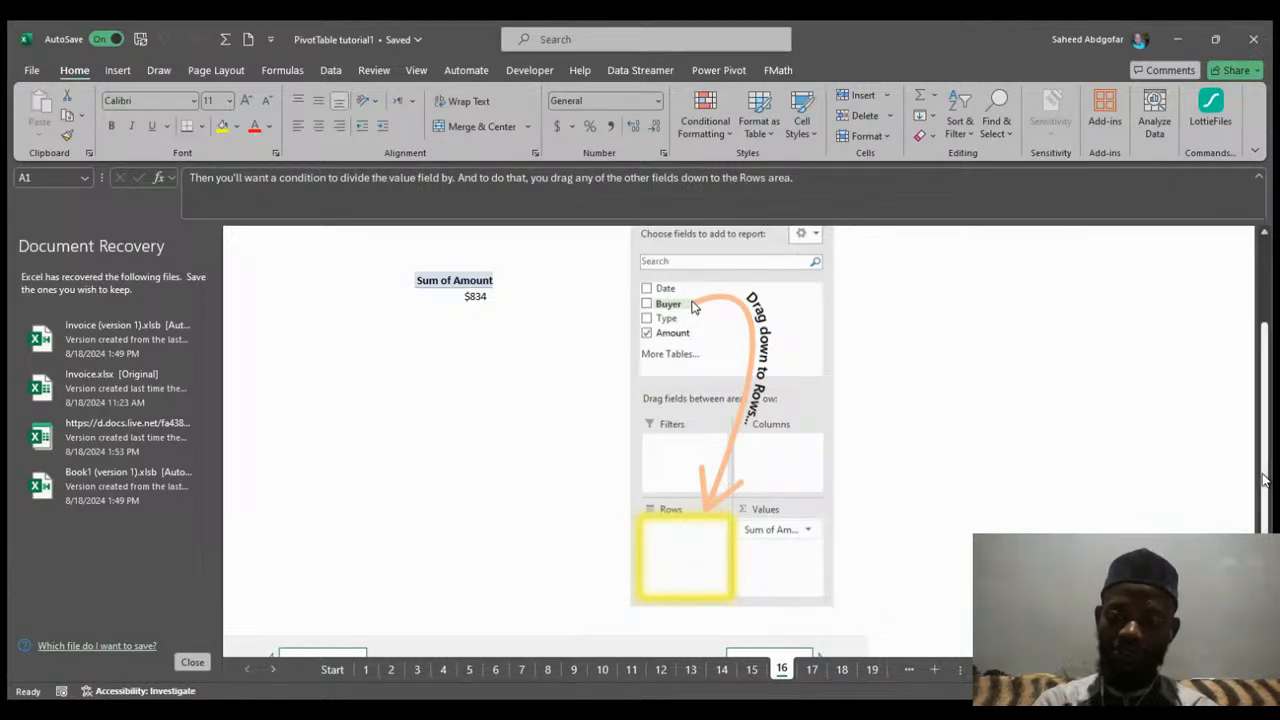
scroll(1265, 480, "down", 1)
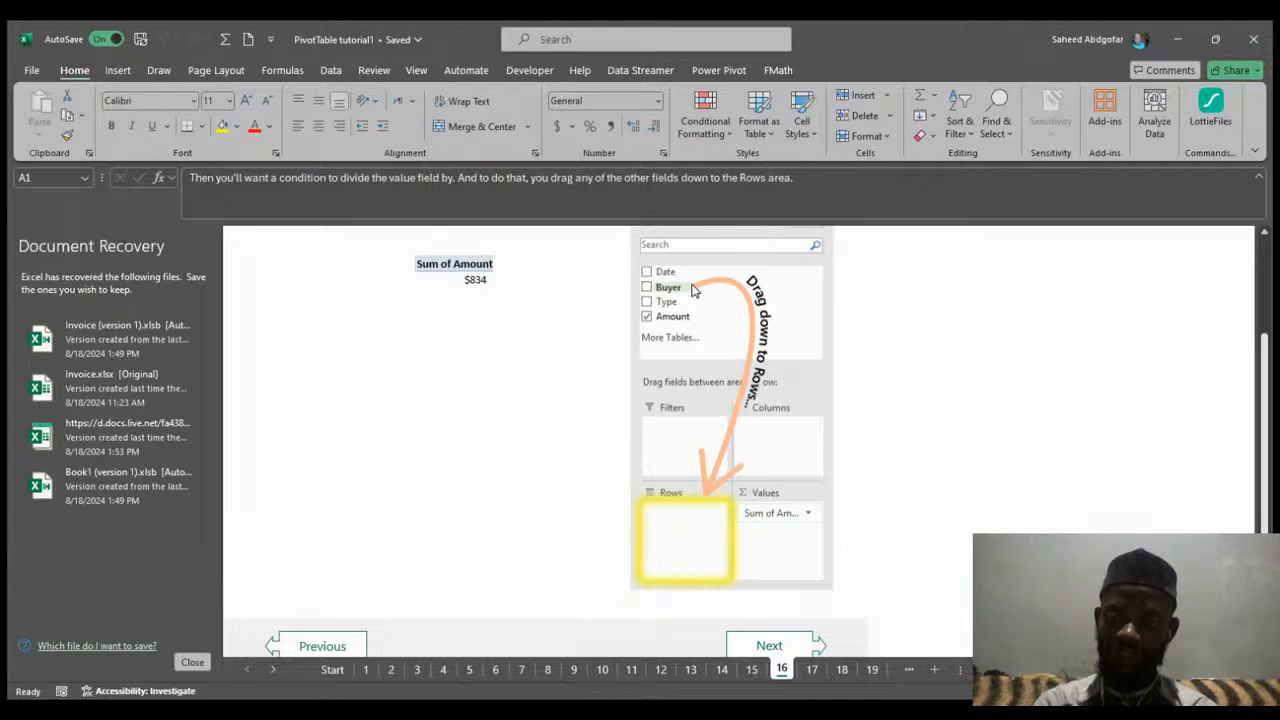
scroll(740, 440, "down", 3)
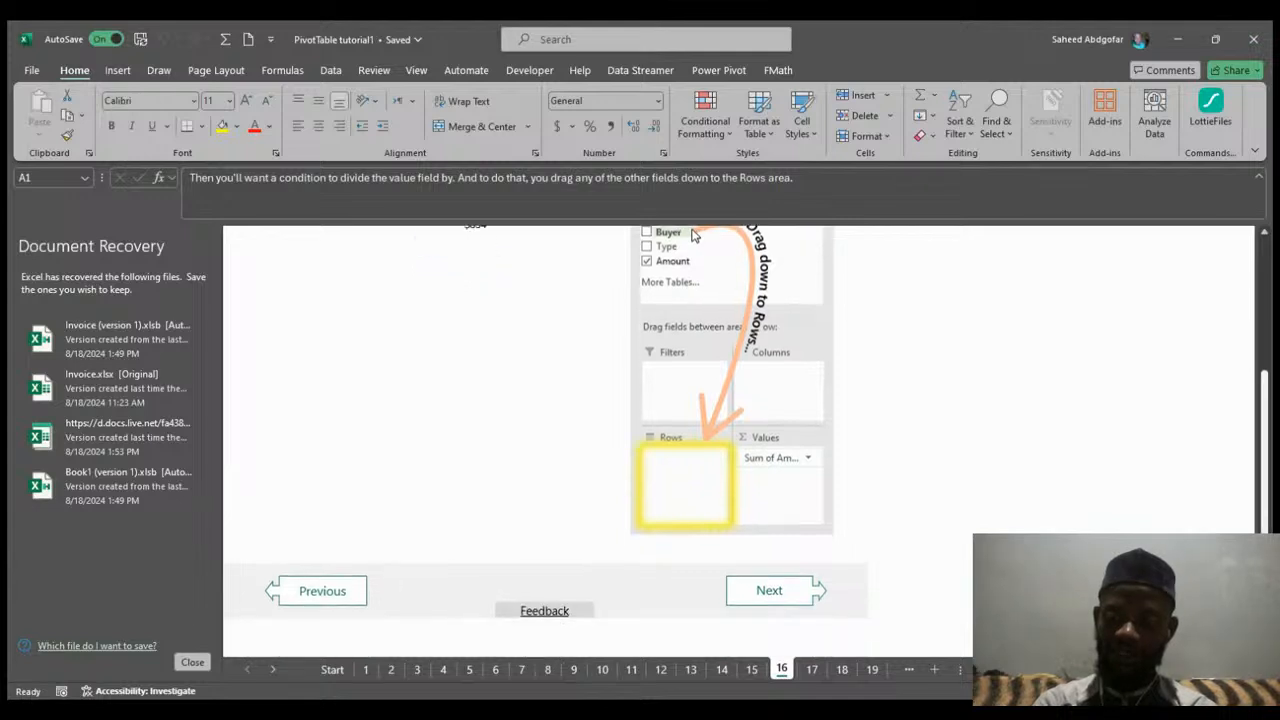
left_click(768, 592)
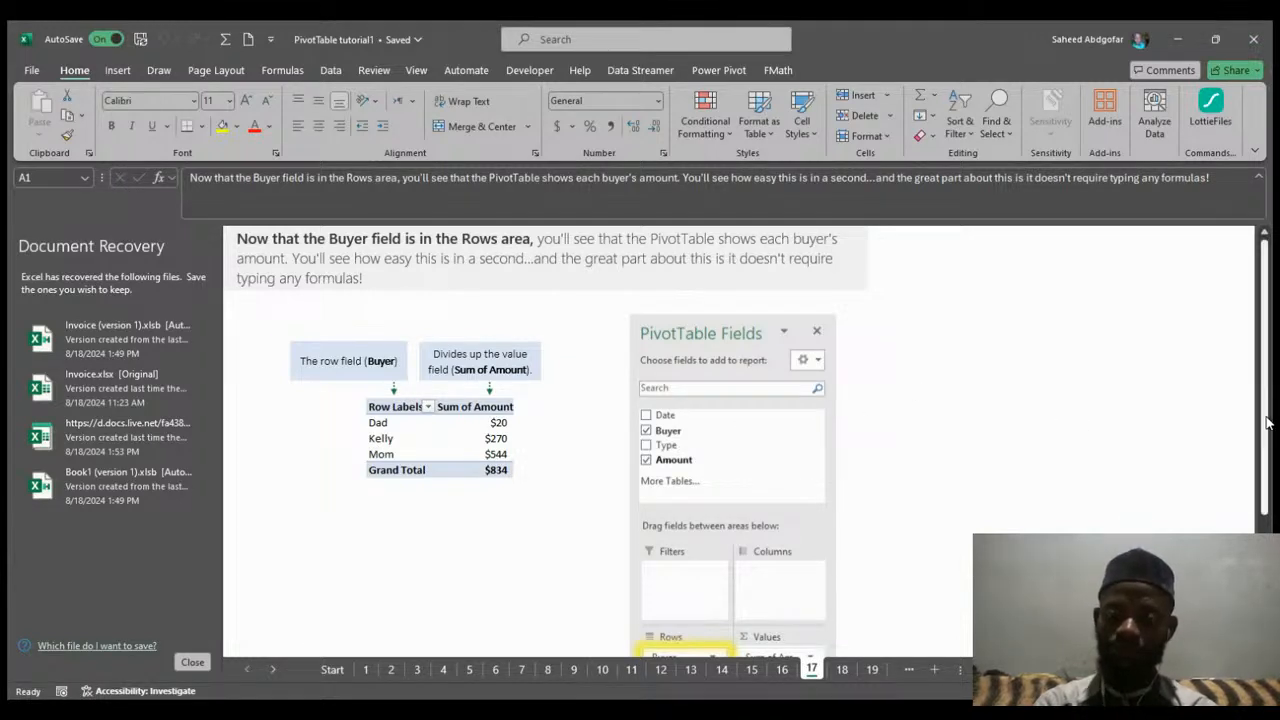
scroll(1272, 420, "down", 3)
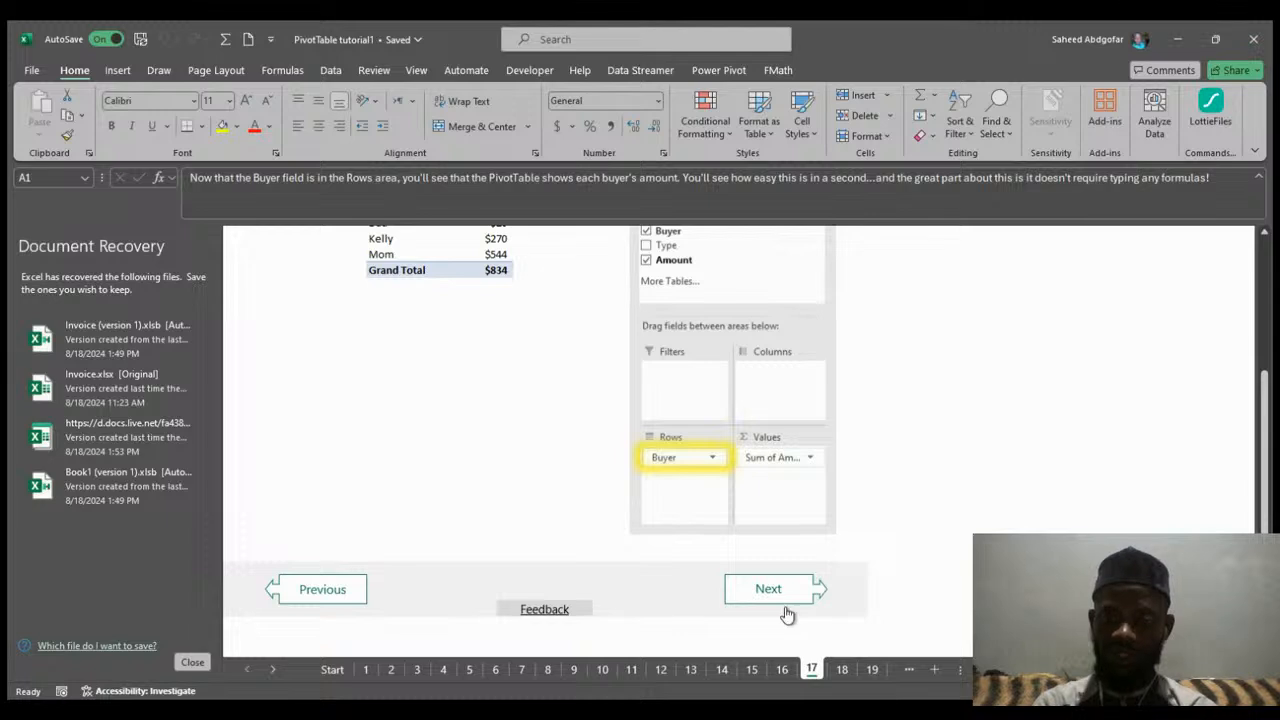
left_click(766, 590)
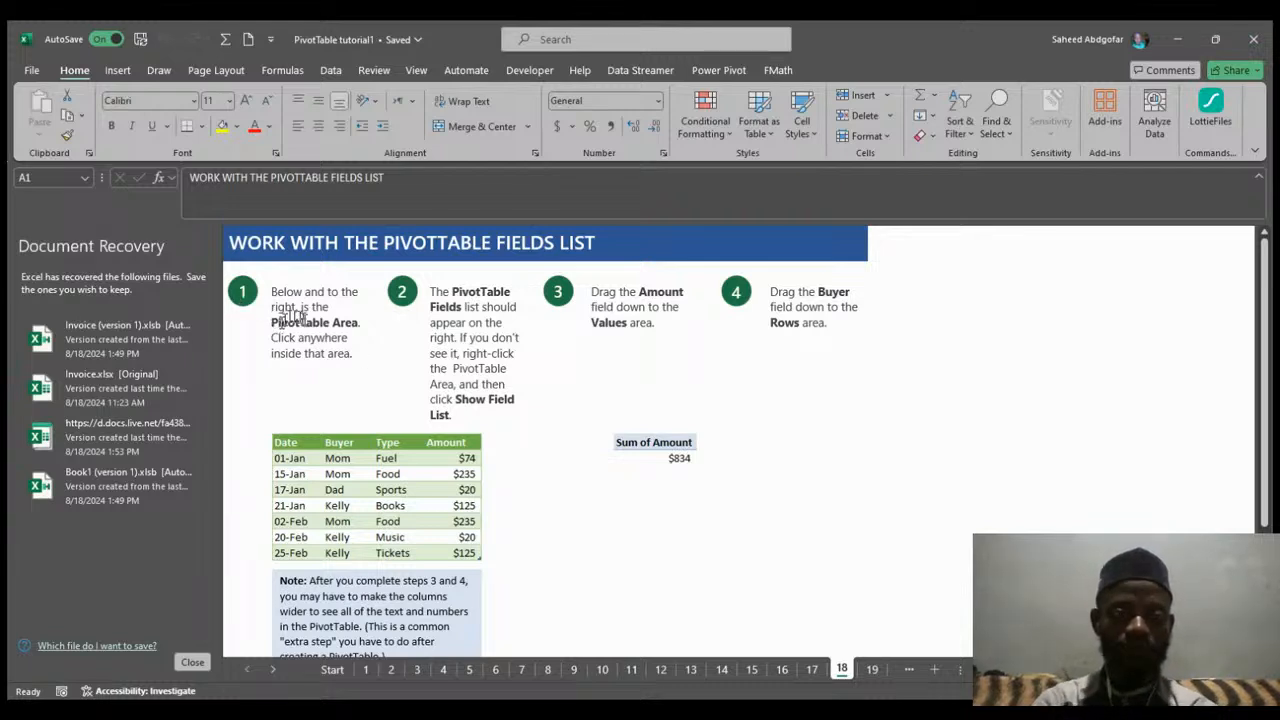
Select a cell in the data, then inside the PivotTable area on the exercise sheet to open the PivotTable Fields list.
left_click(345, 490)
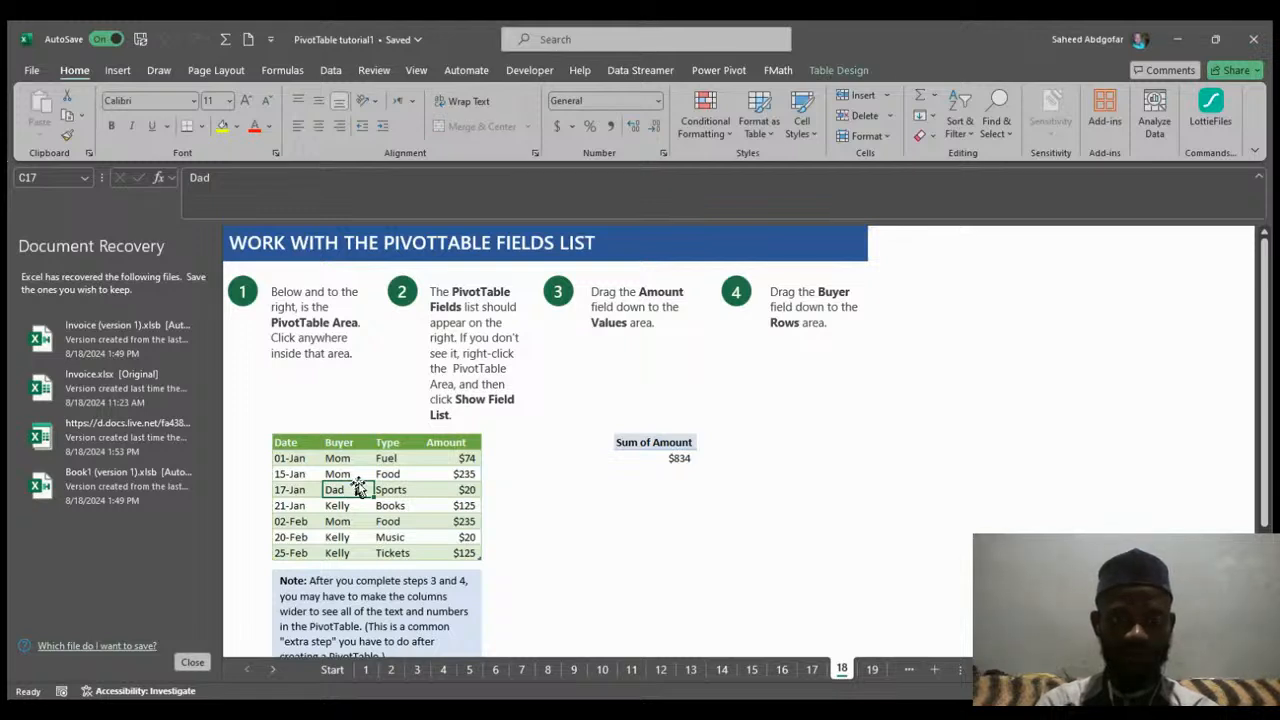
left_click(679, 456)
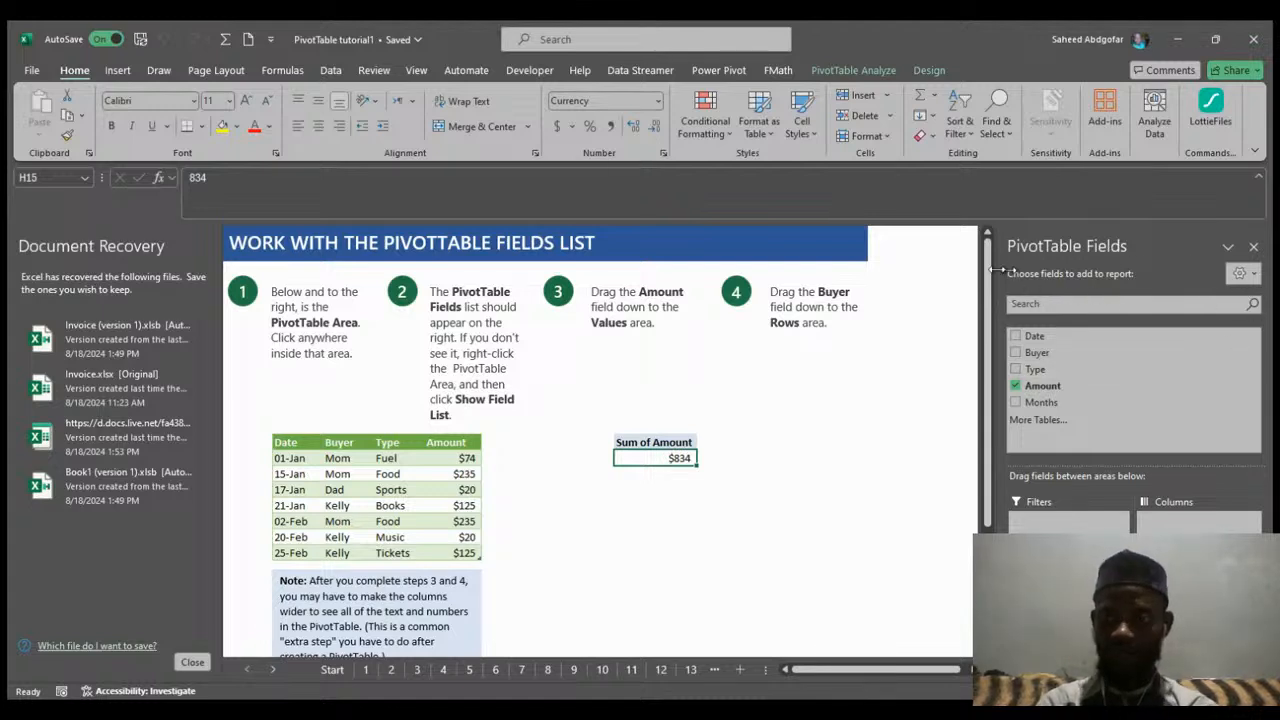
Toggle the Amount and Buyer fields on and off in the exercise PivotTable using their checkboxes.
left_click(1016, 386)
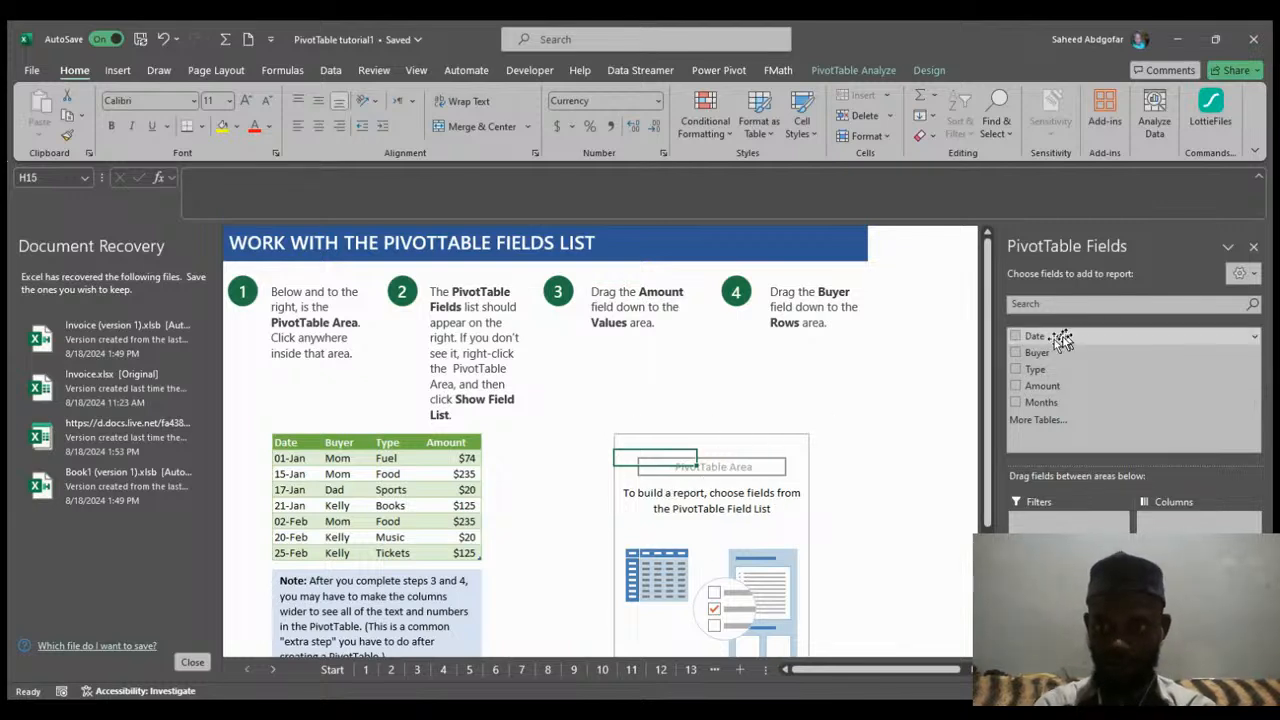
scroll(988, 350, "down", 3)
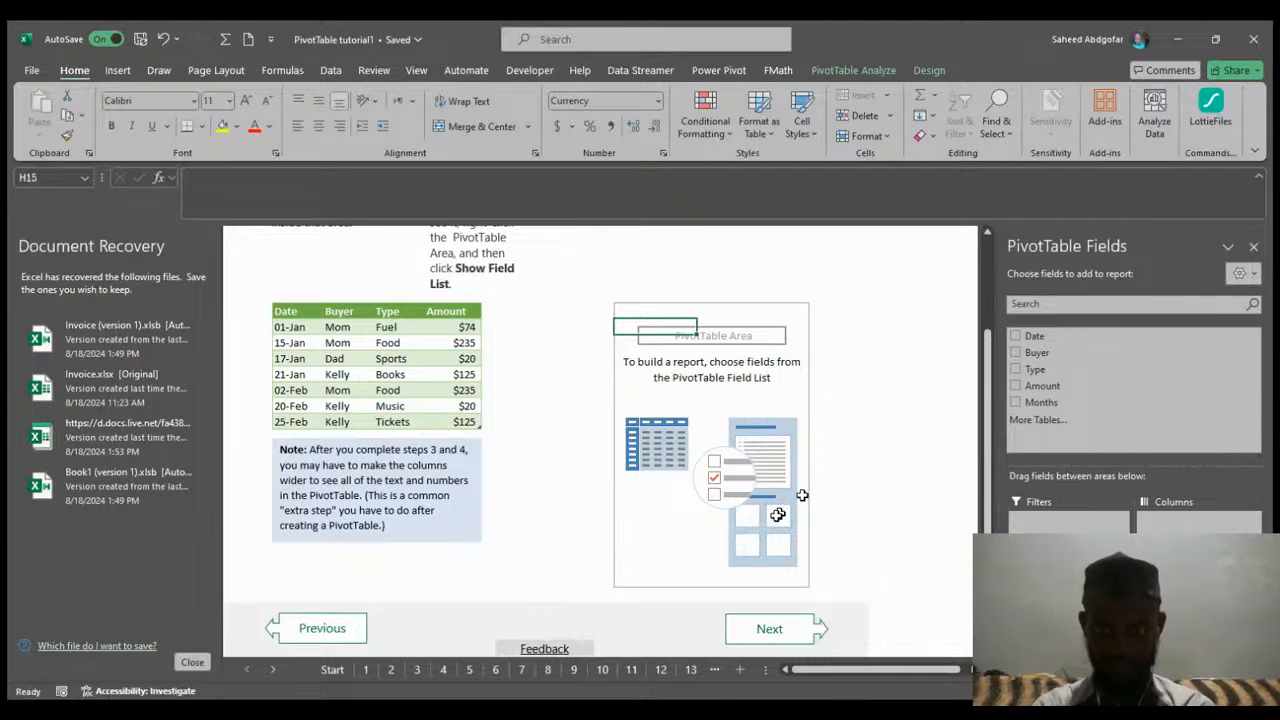
left_click(1015, 386)
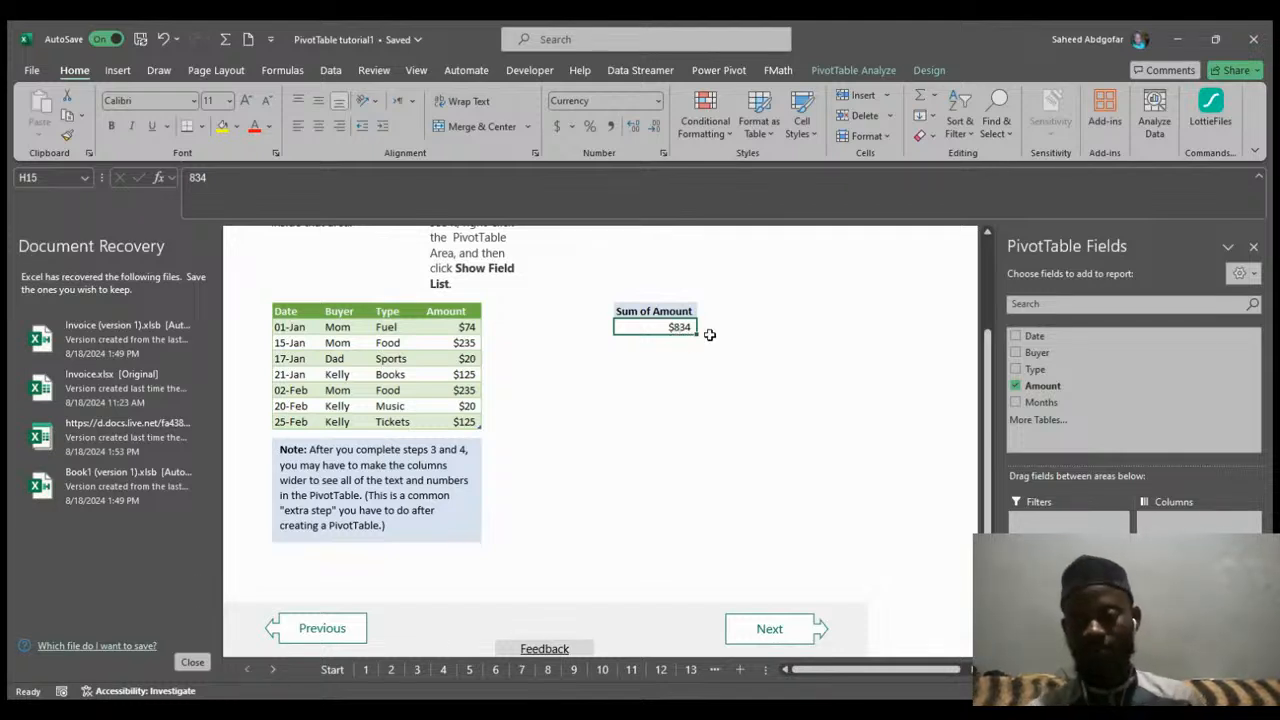
left_click(1016, 353)
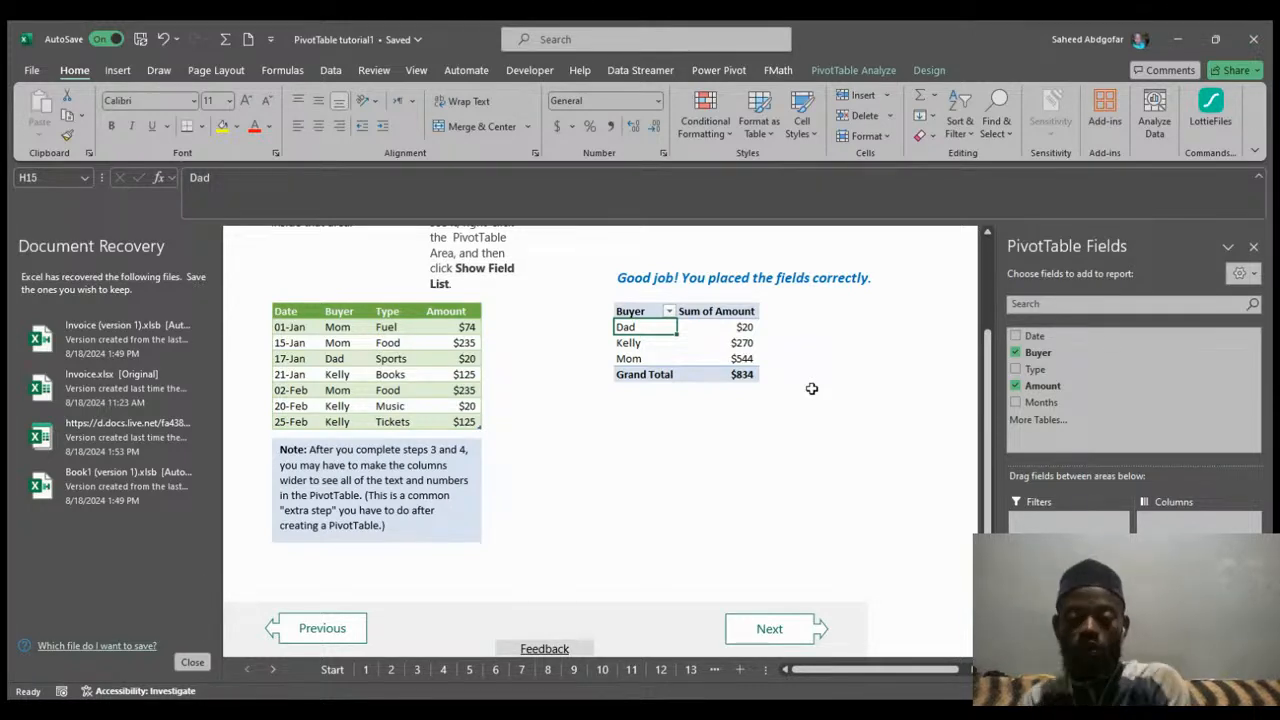
left_click(1014, 353)
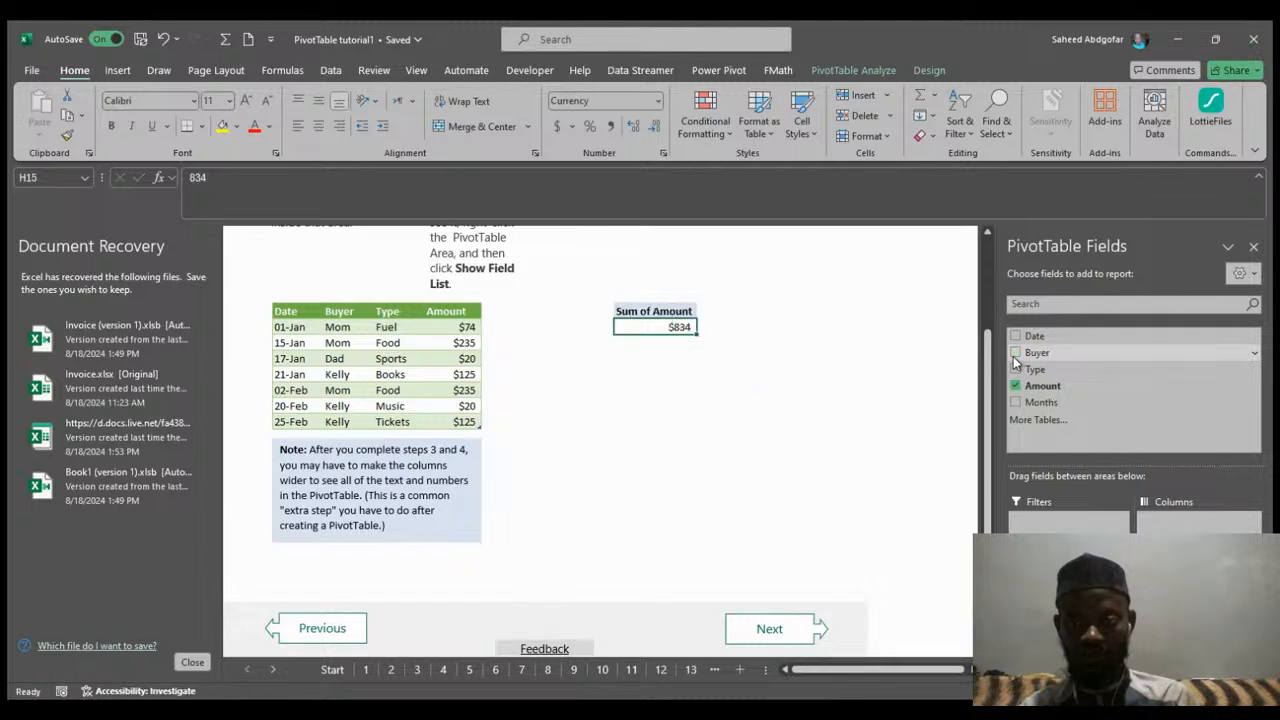
left_click(1015, 386)
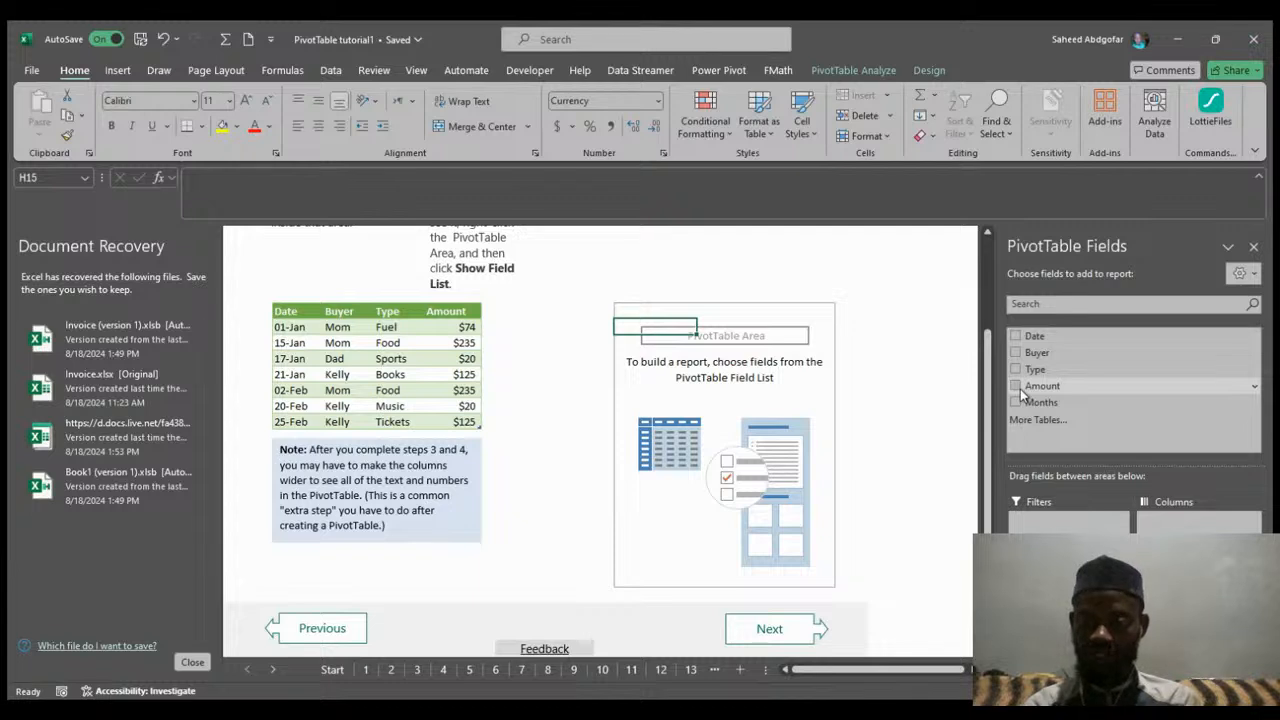
Drag Amount into the Values area, then try Type in the Rows area and remove it again.
left_click_drag(1020, 393, 1190, 615)
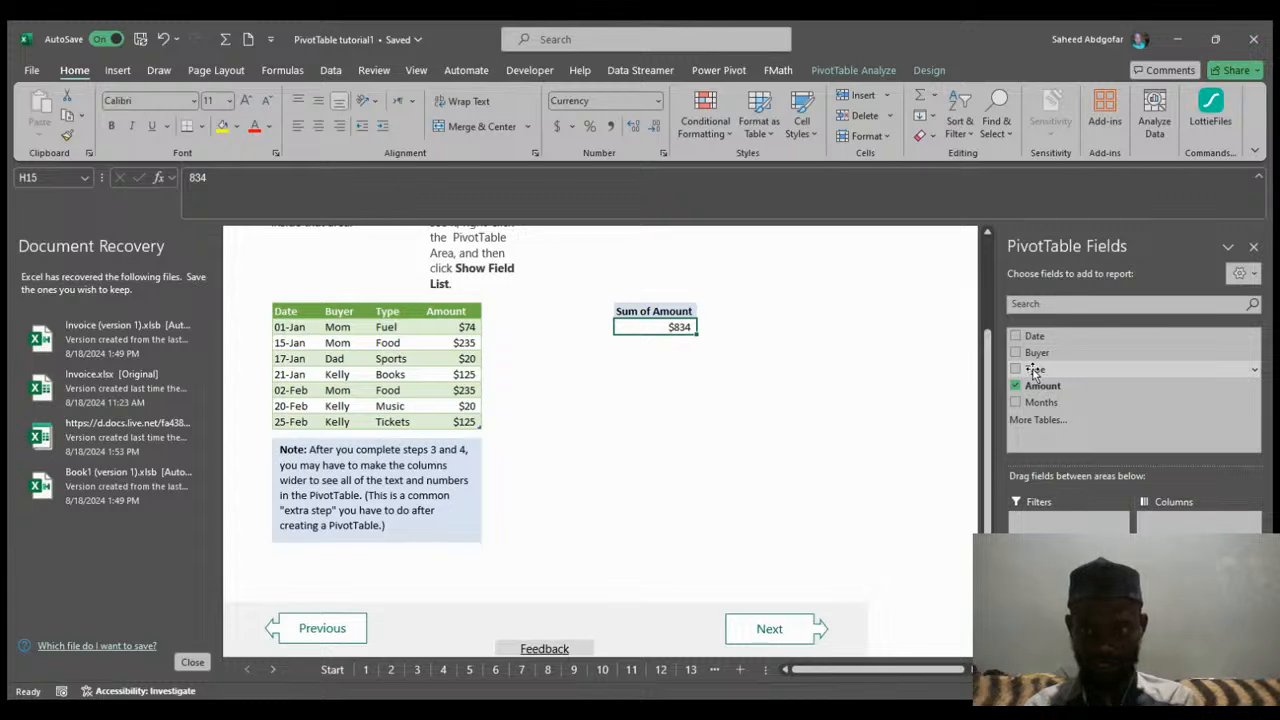
left_click_drag(1033, 370, 1084, 531)
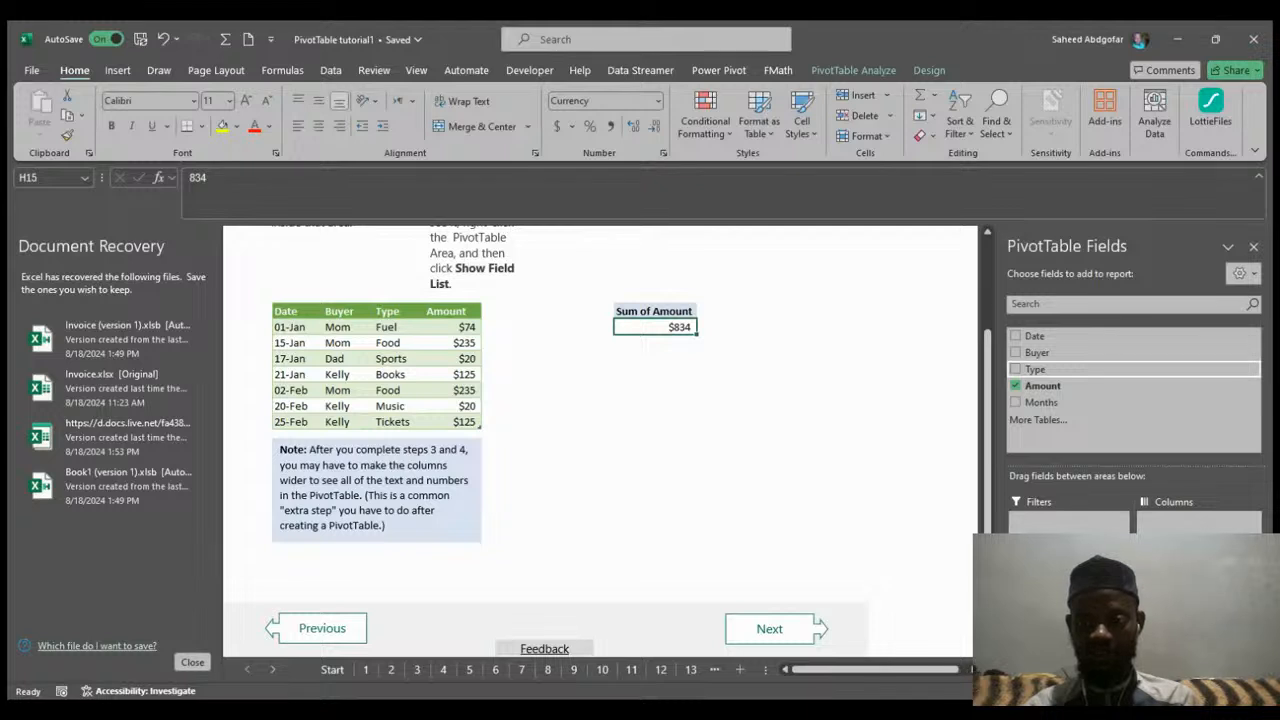
left_click_drag(1084, 531, 1068, 620)
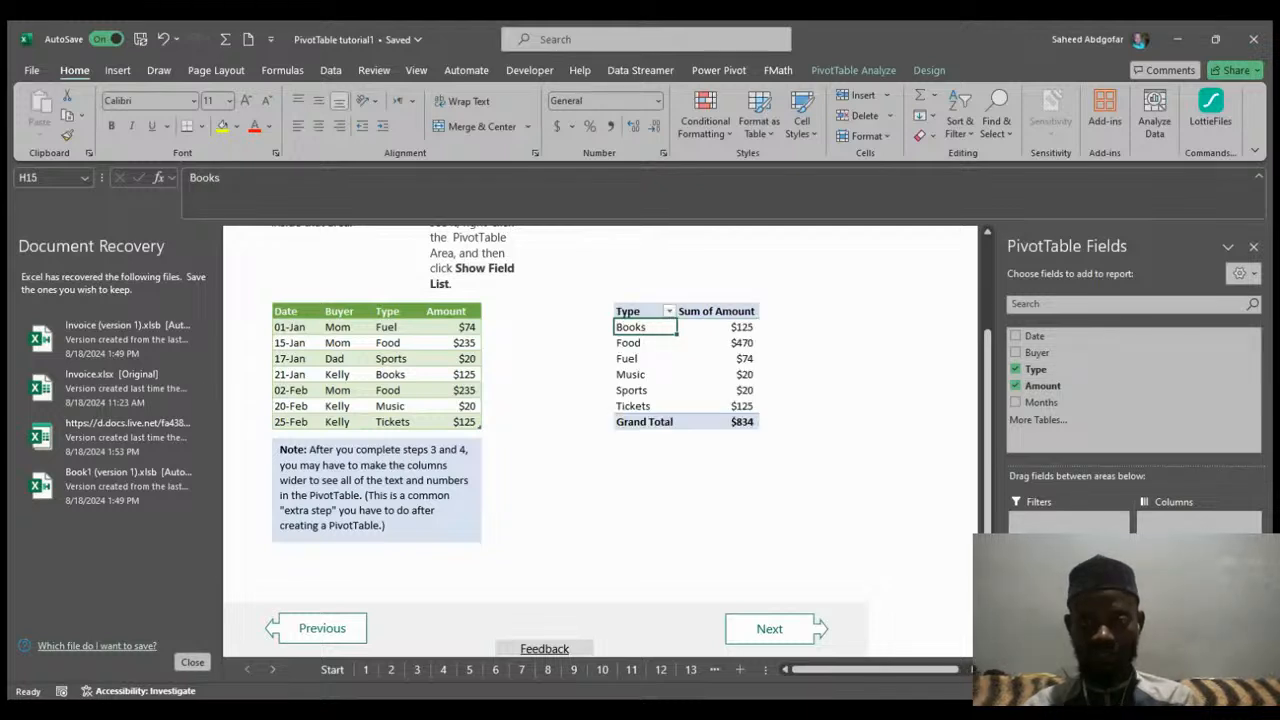
left_click(1016, 369)
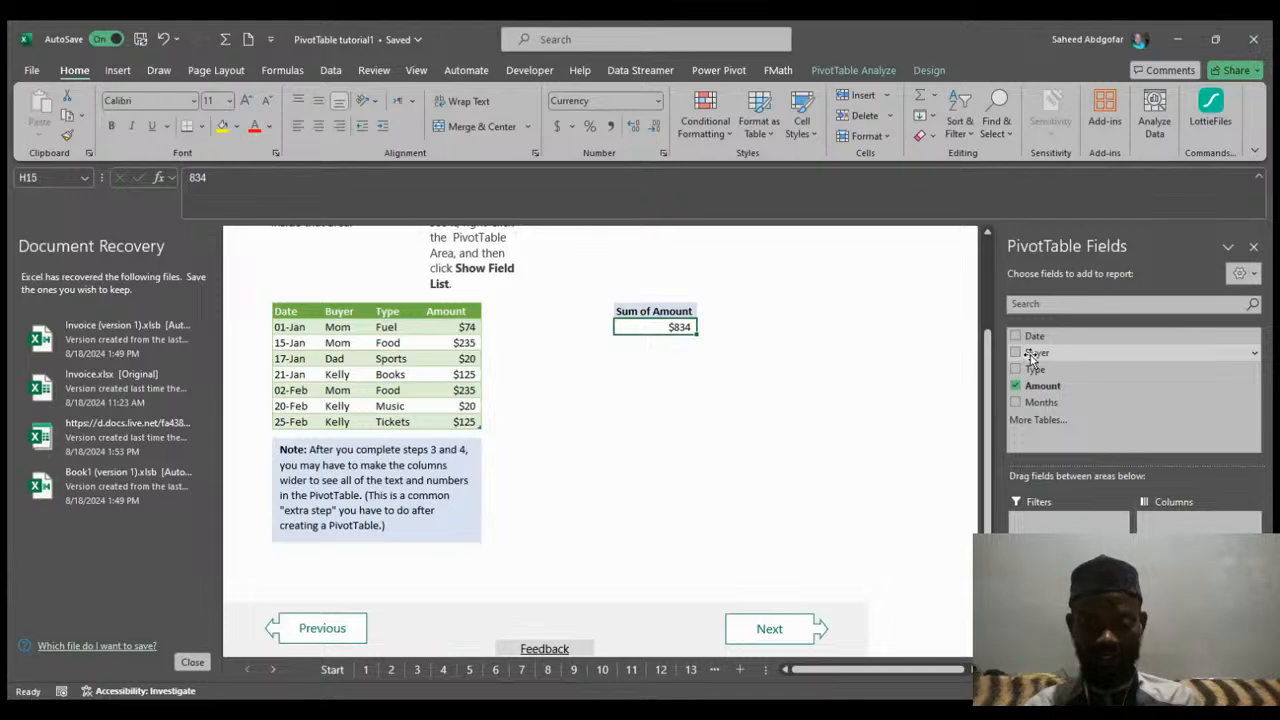
Drag the Buyer field into the Rows area to complete the exercise PivotTable.
left_click_drag(1031, 357, 1070, 620)
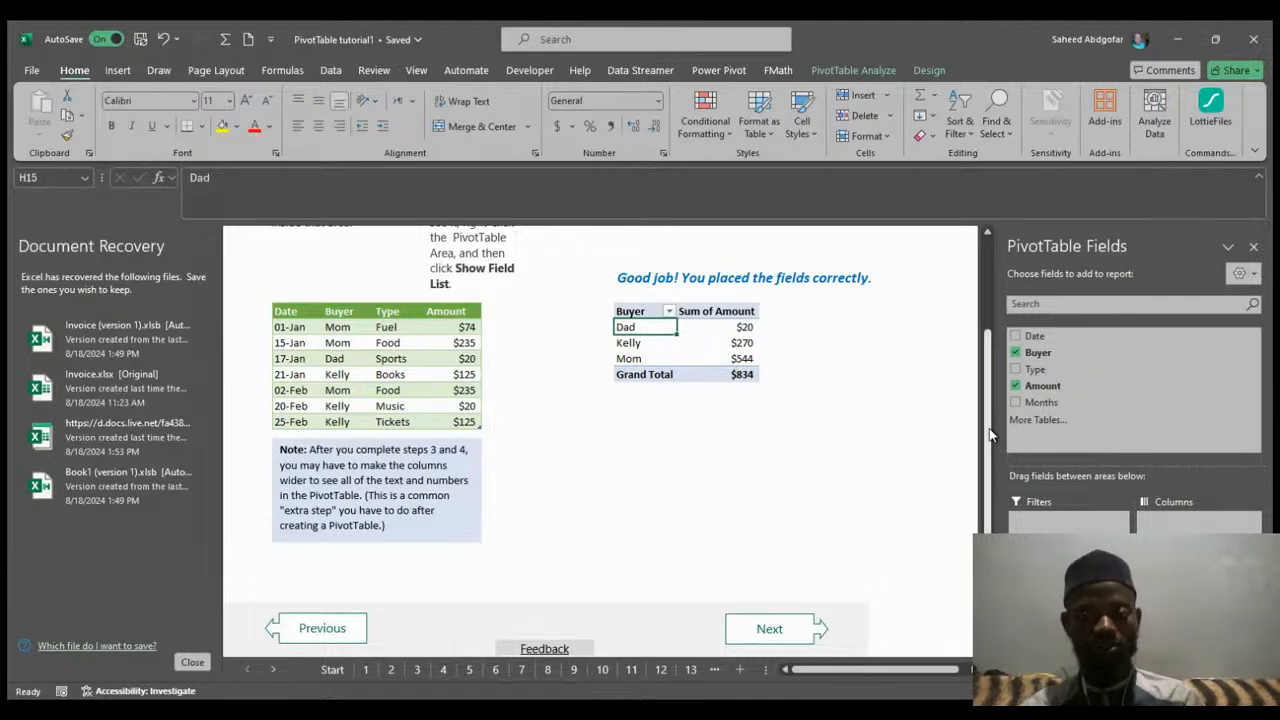
scroll(990, 435, "up", 3)
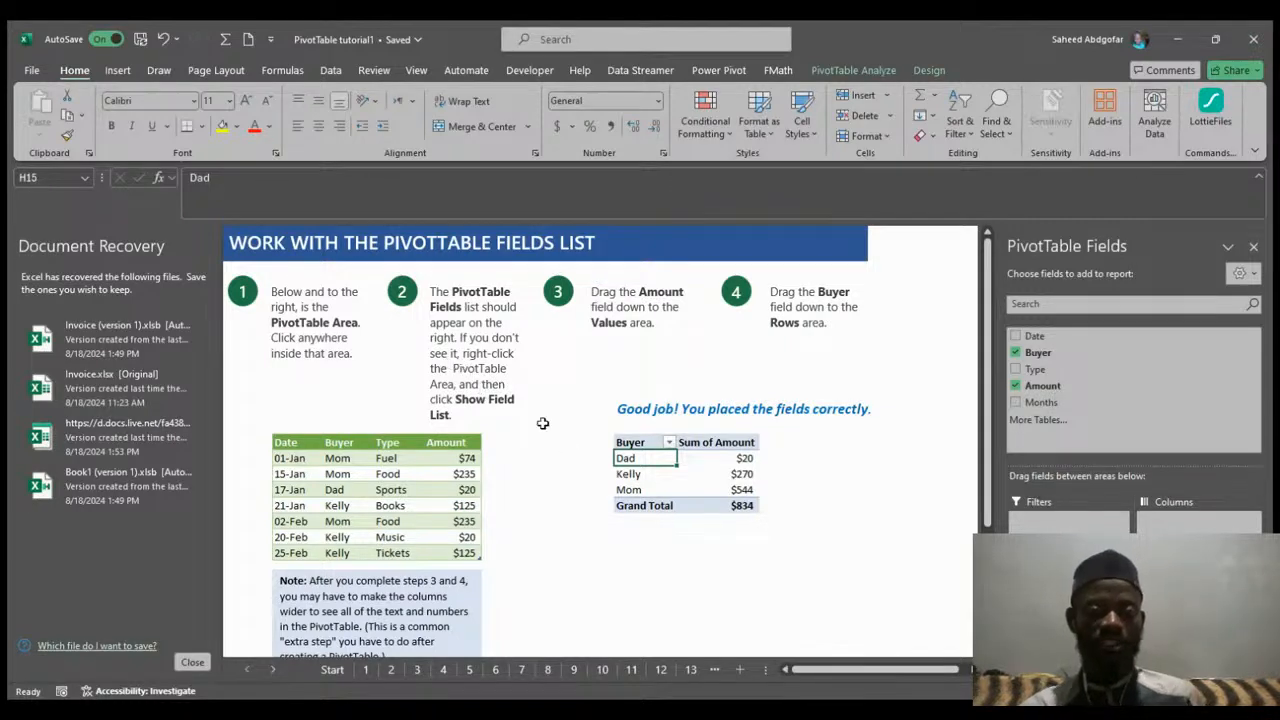
left_click(700, 450)
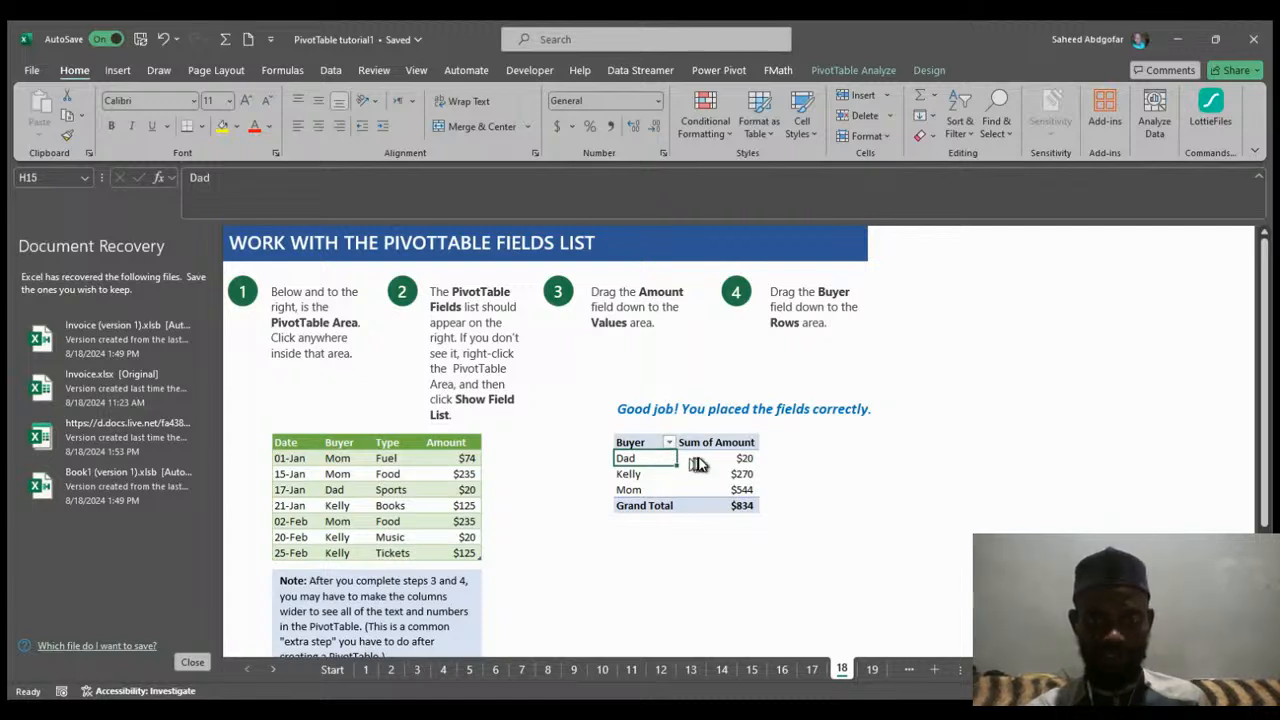
left_click(699, 454)
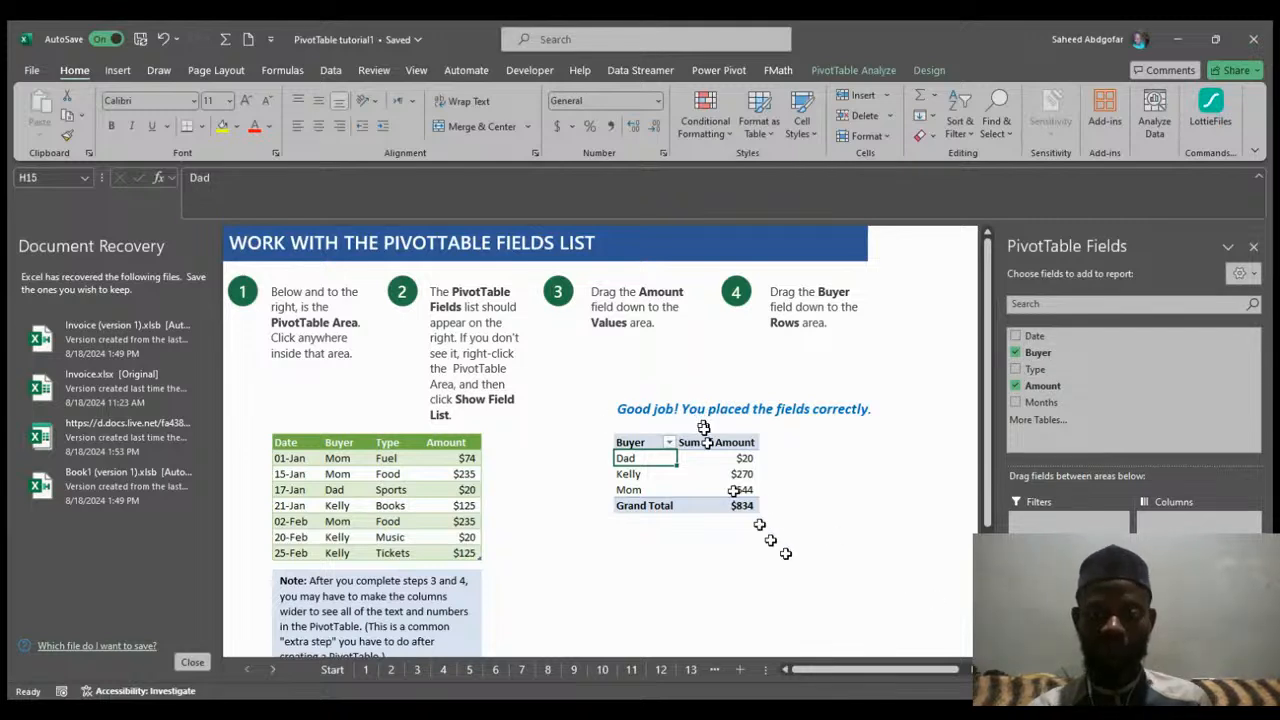
Advance to the next tutorial sheet, read about PivotTables going on a new sheet, and continue to the following sheet.
scroll(980, 500, "down", 3)
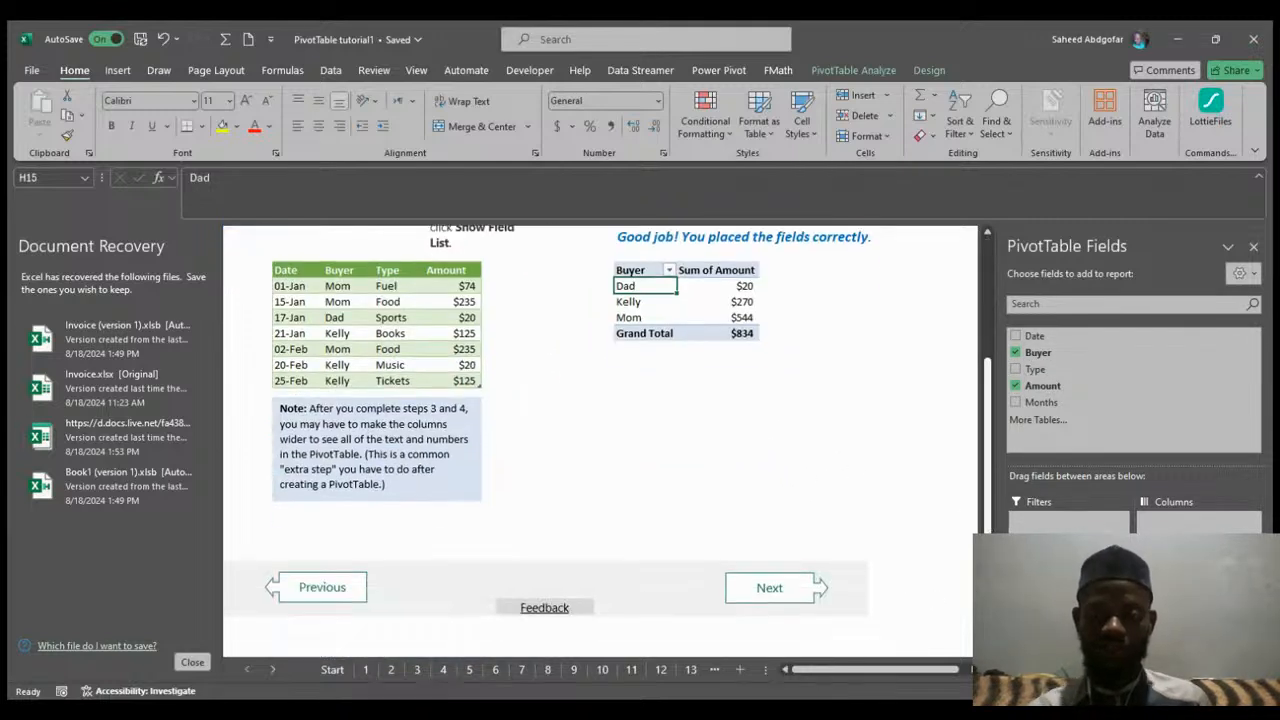
left_click(755, 593)
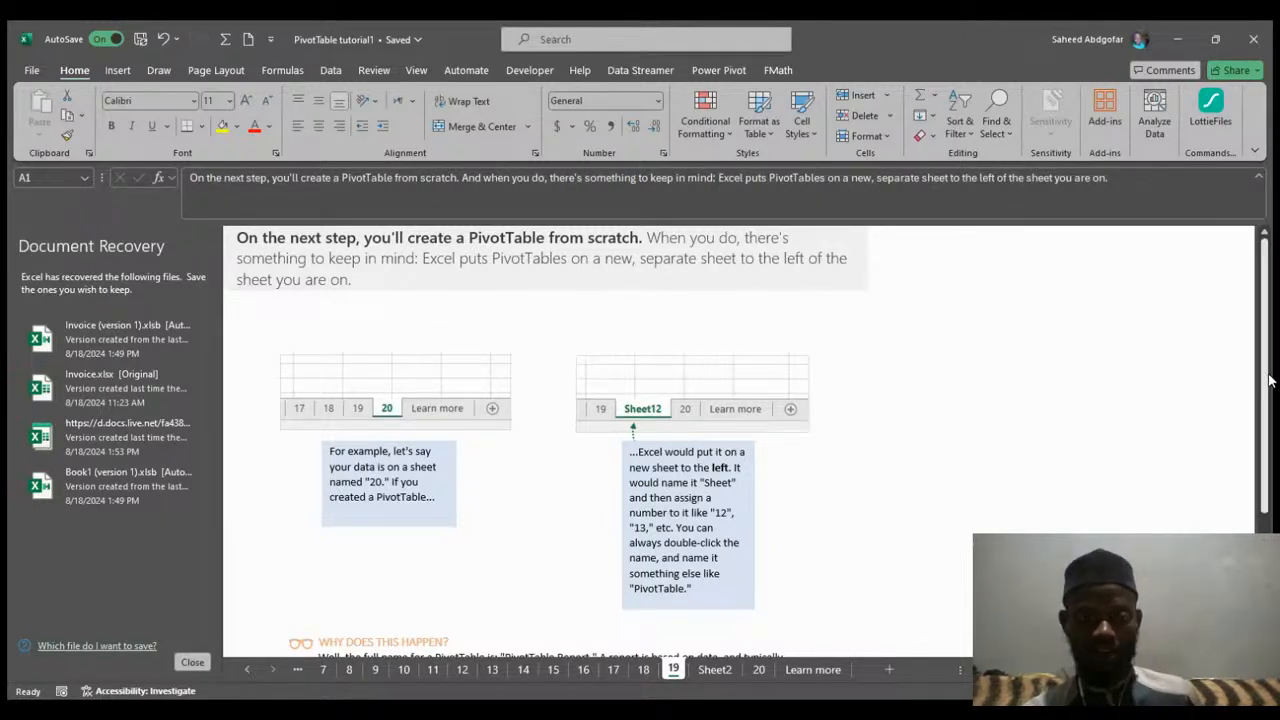
left_click_drag(1270, 382, 1275, 503)
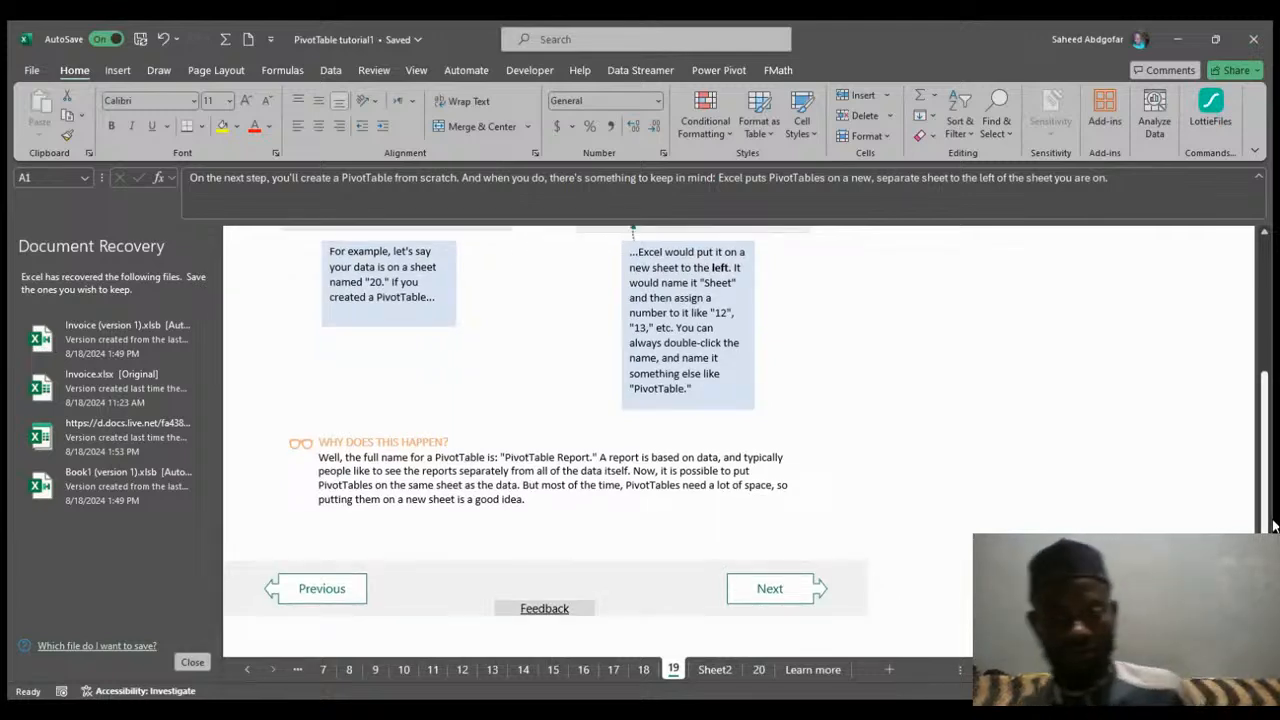
left_click_drag(1275, 526, 1259, 350)
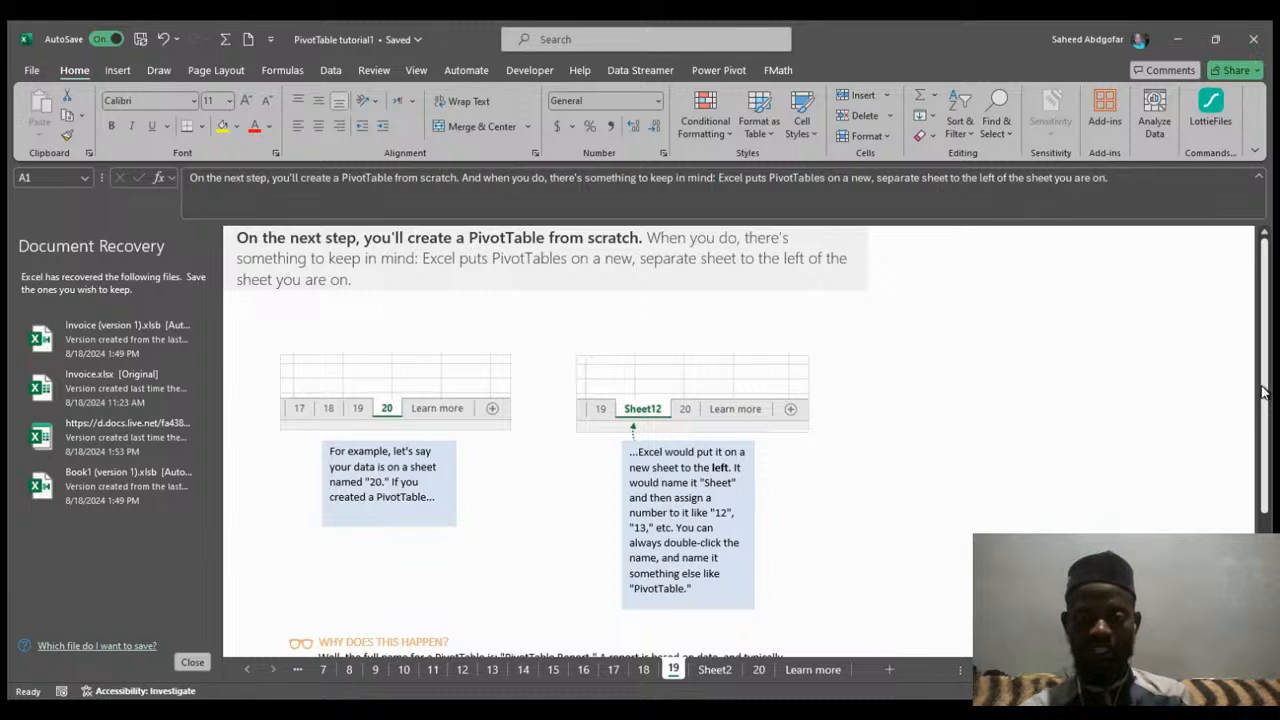
left_click_drag(1262, 392, 1273, 503)
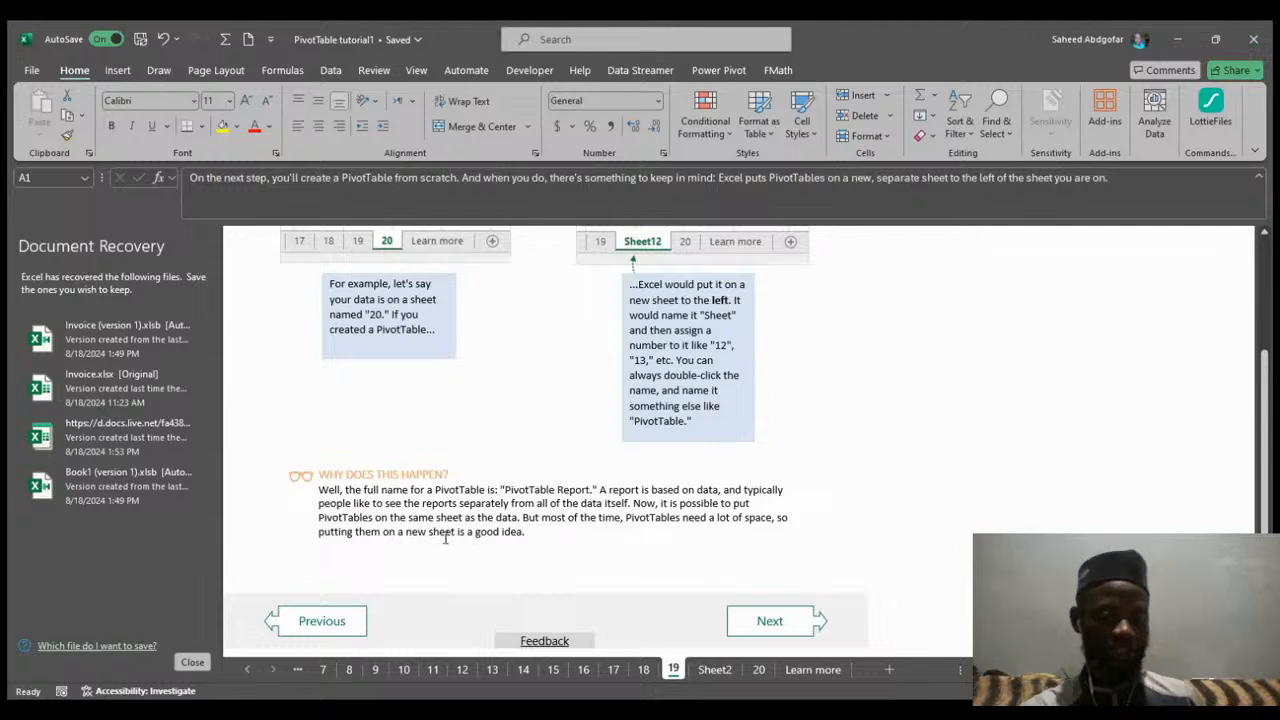
left_click(780, 621)
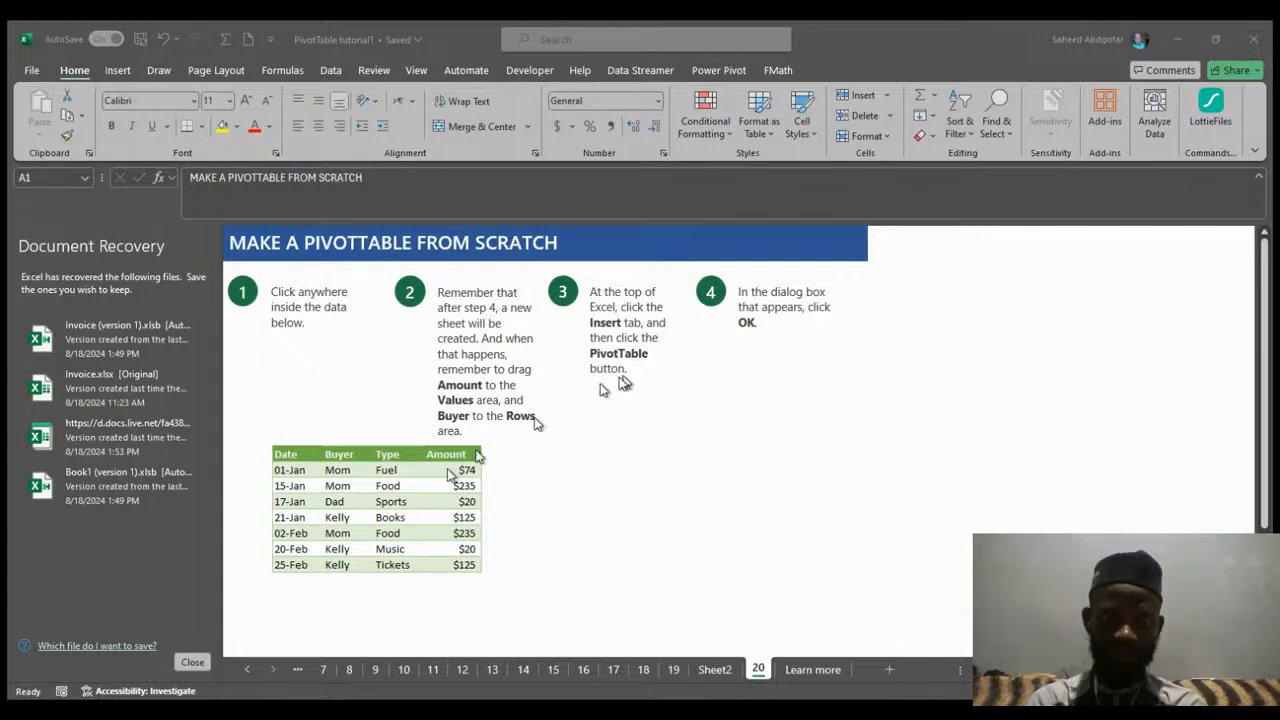
Select a cell in the sample data and insert a new PivotTable from it.
left_click(384, 507)
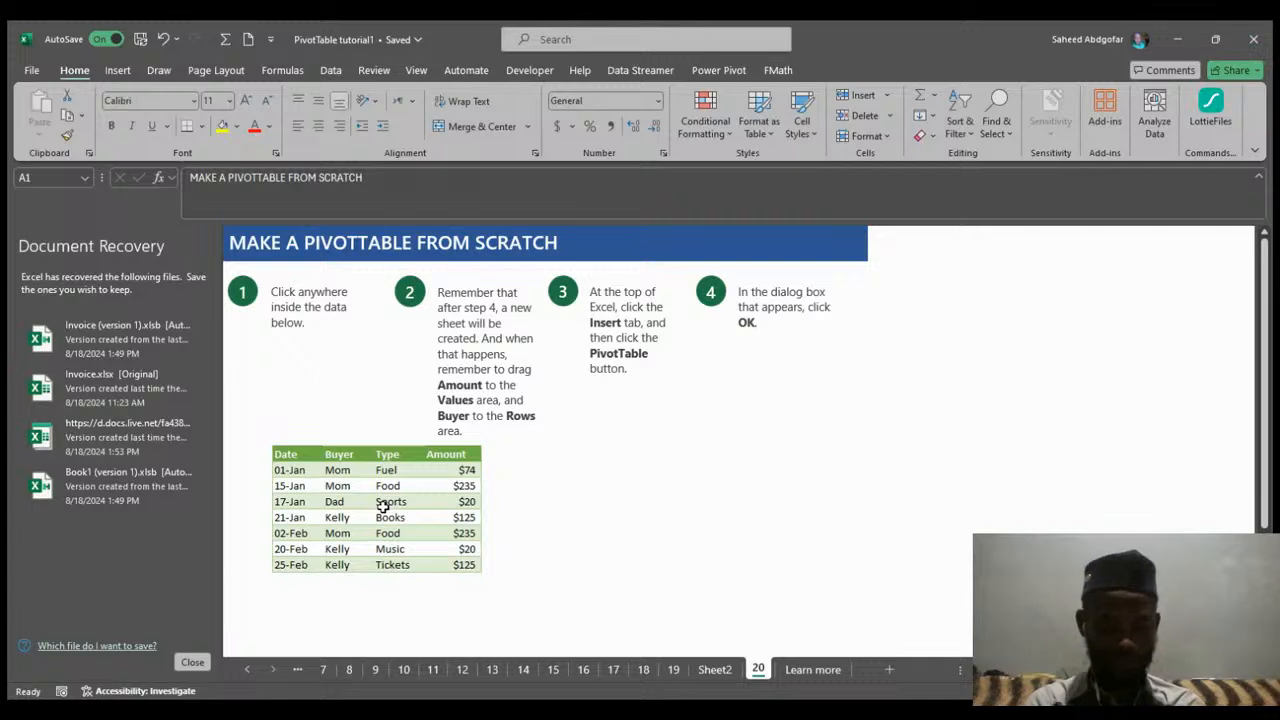
left_click(383, 507)
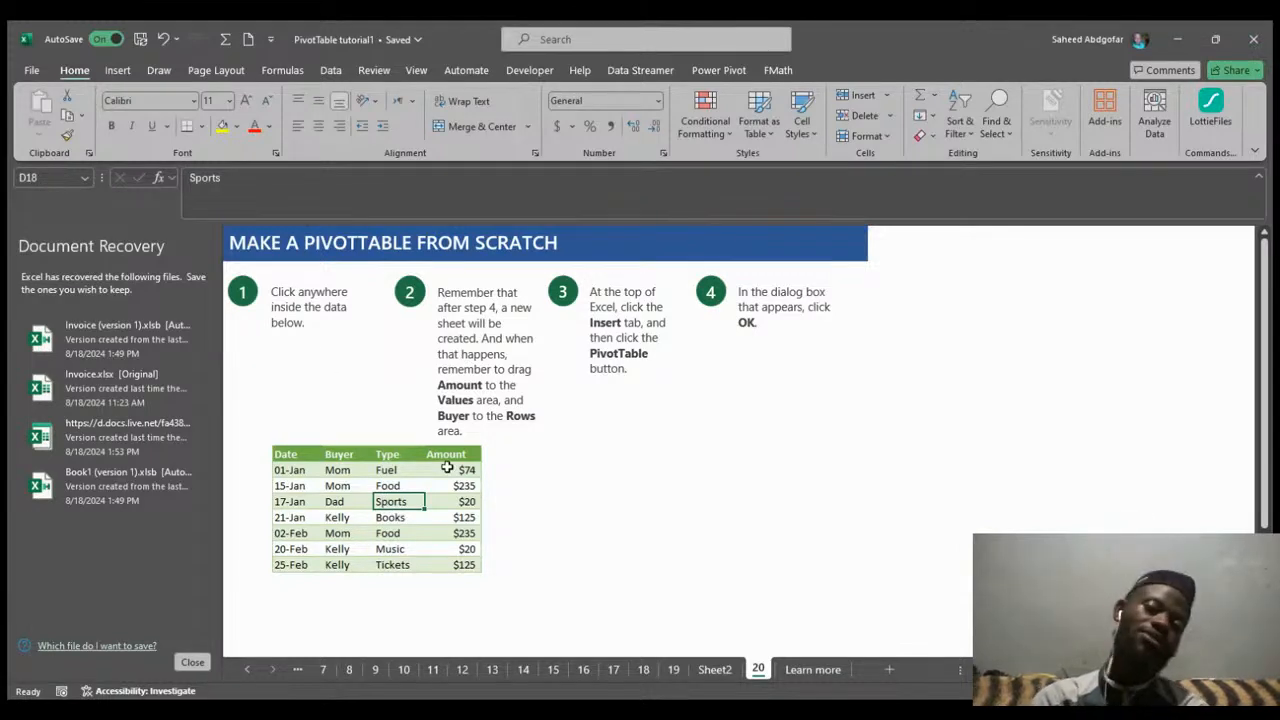
left_click(117, 72)
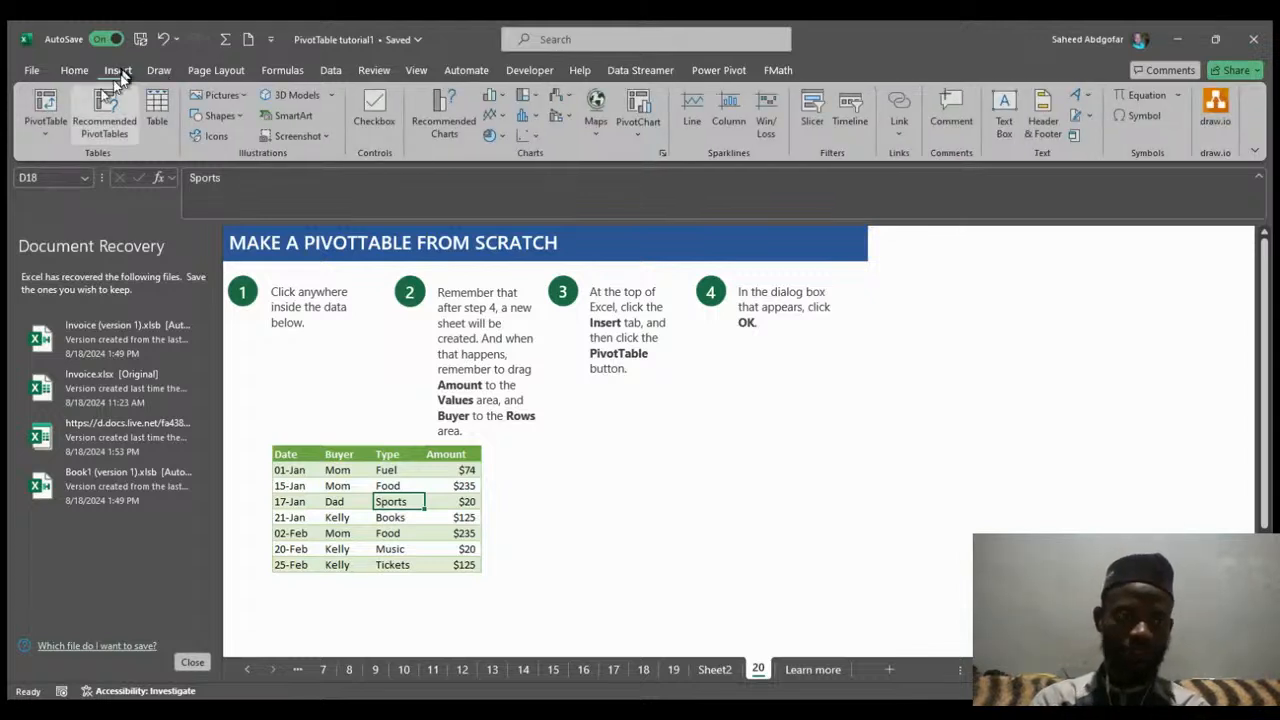
left_click(50, 110)
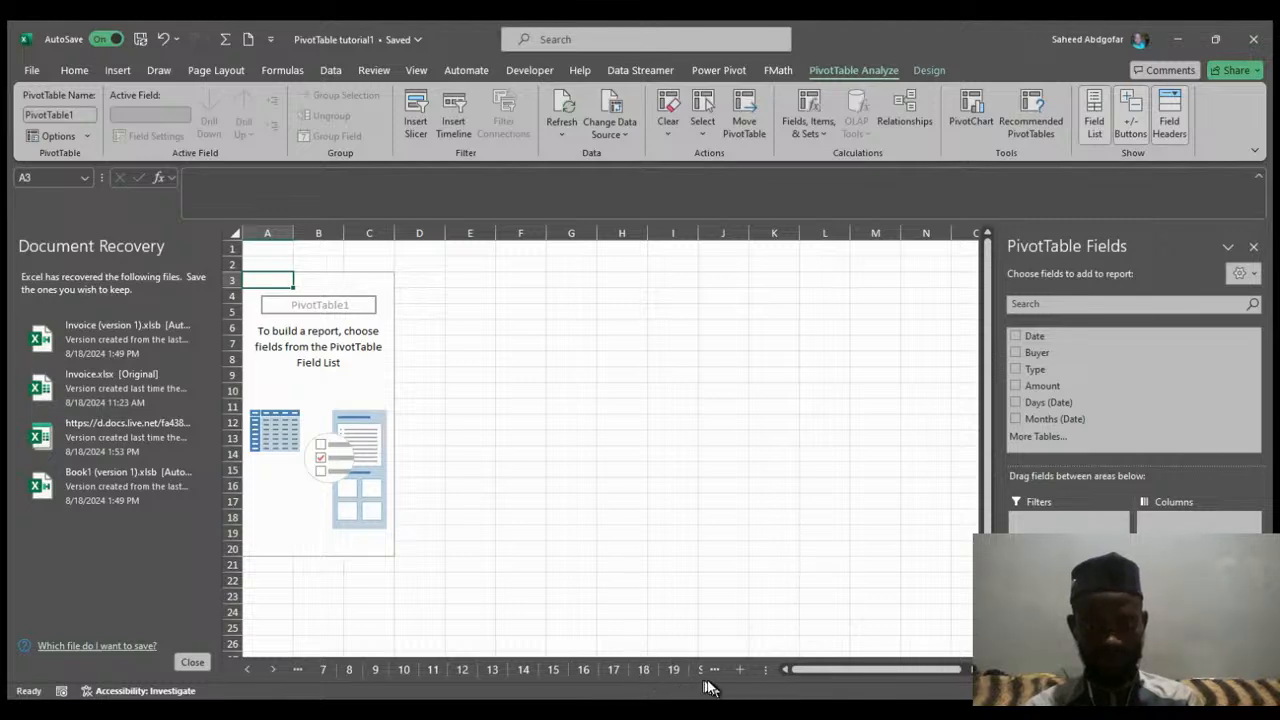
Scroll through the sheet tabs to locate the new PivotTable sheet, Sheet1.
left_click(644, 638)
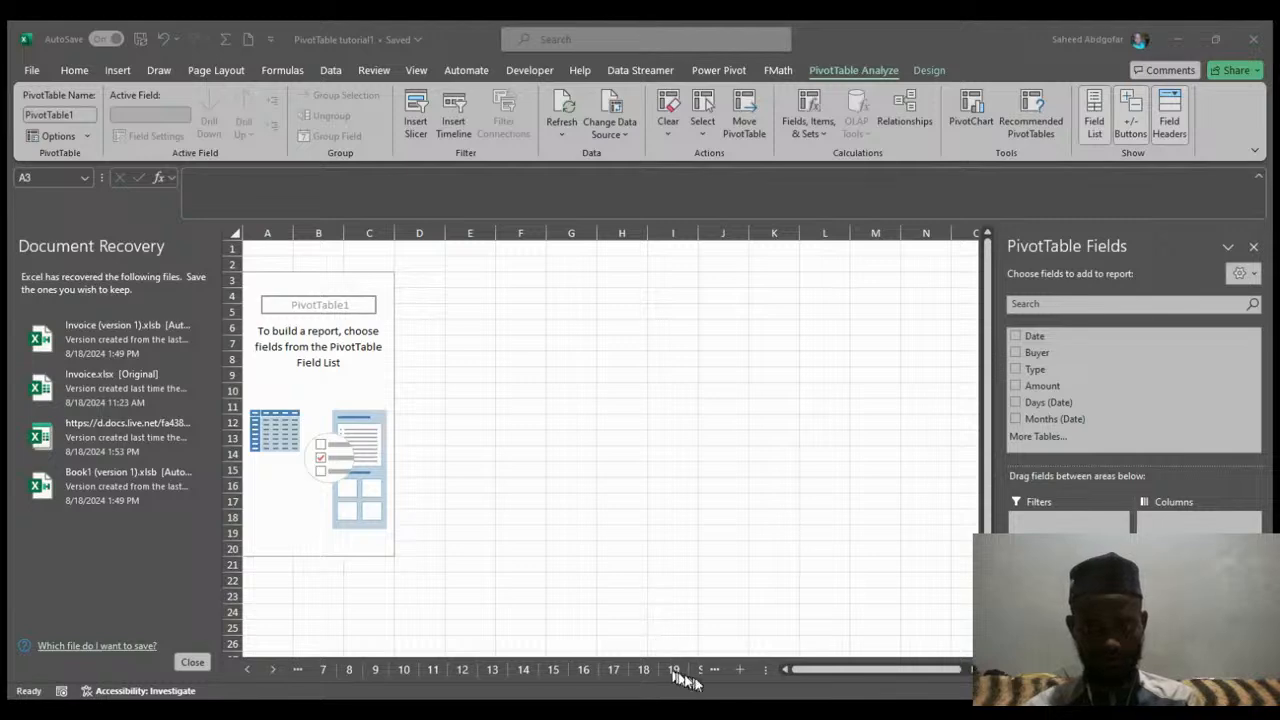
left_click(273, 666)
left_click(273, 666)
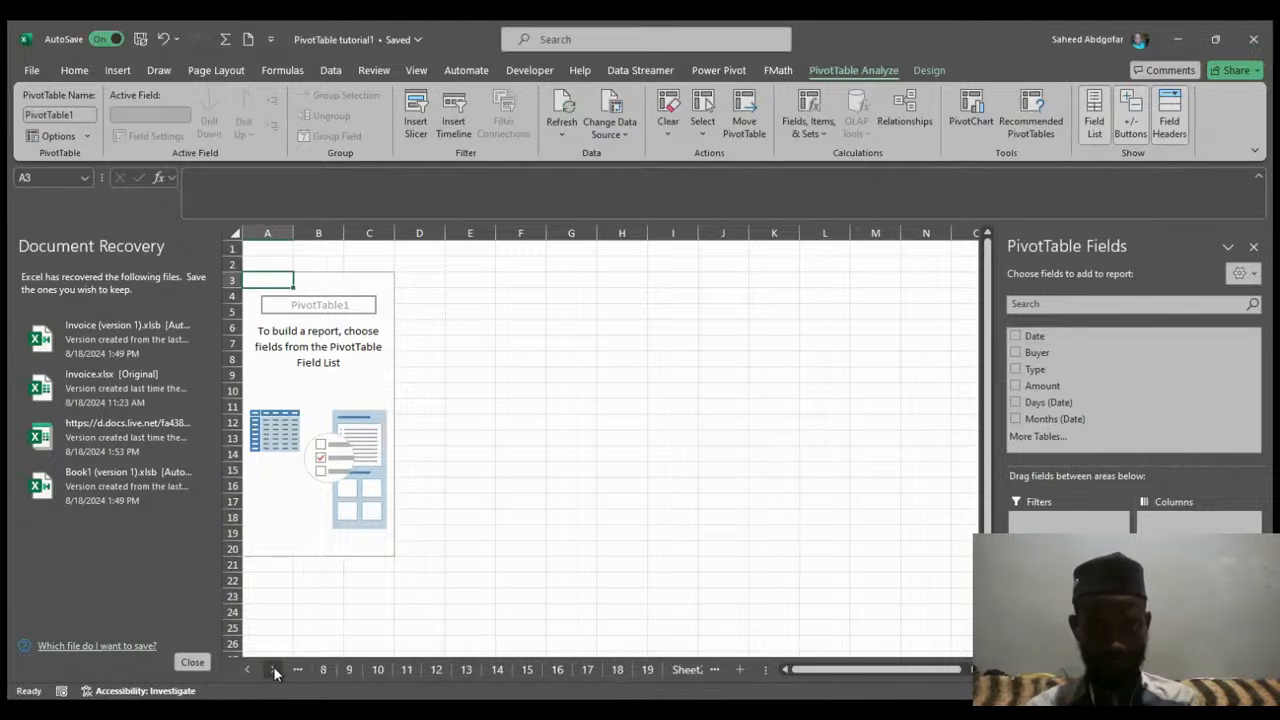
left_click(273, 666)
left_click(273, 666)
left_click(273, 666)
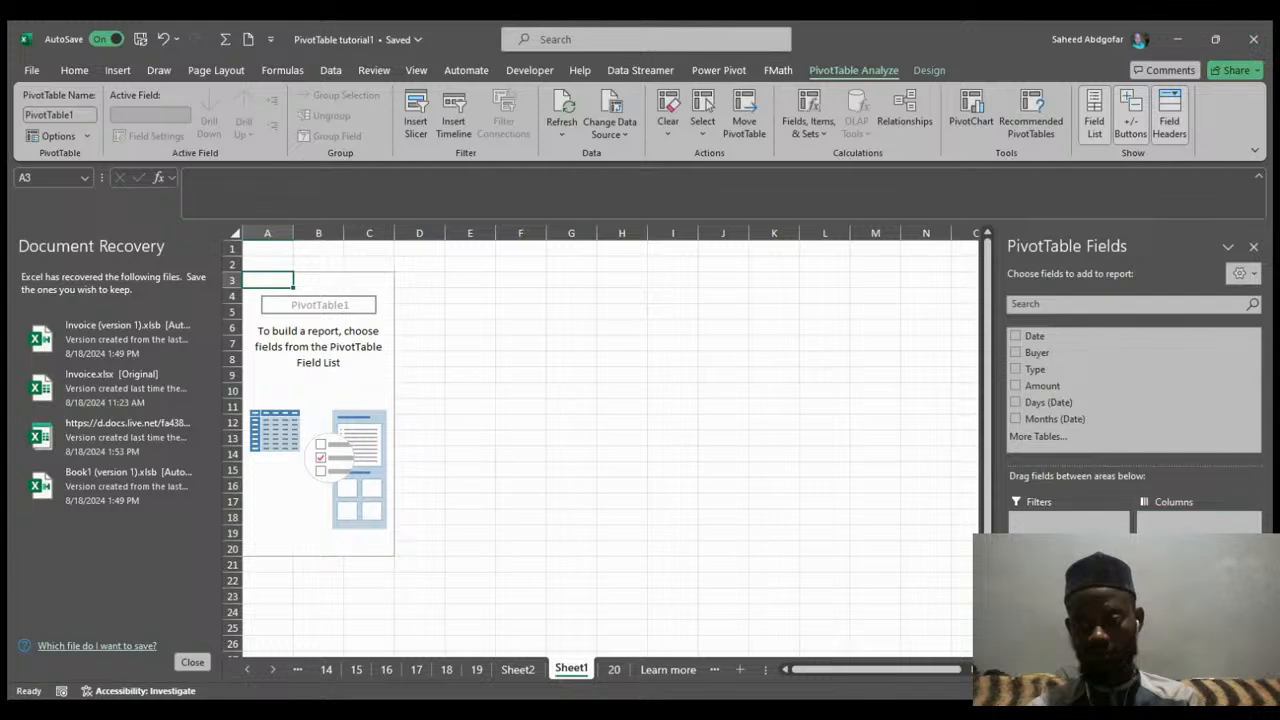
Place Amount in Values, Buyer in Rows, and Type in Columns on the new PivotTable.
left_click_drag(1042, 386, 1198, 622)
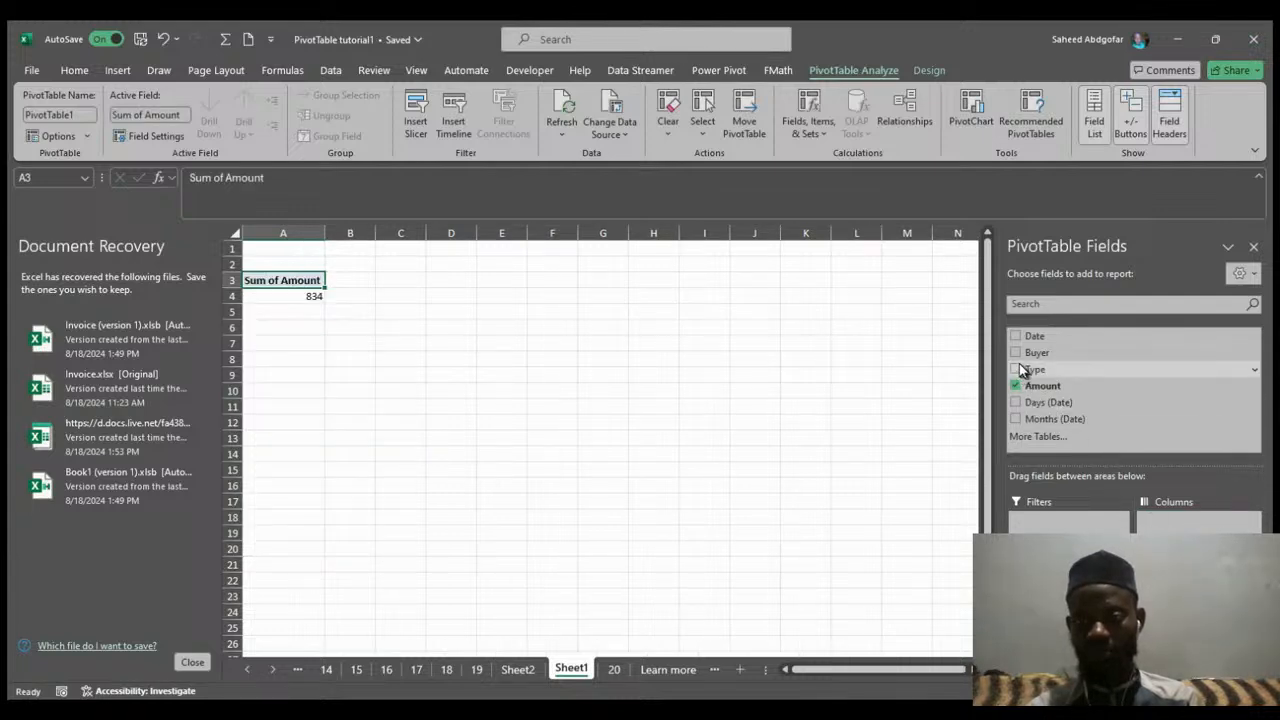
left_click_drag(1017, 360, 1066, 615)
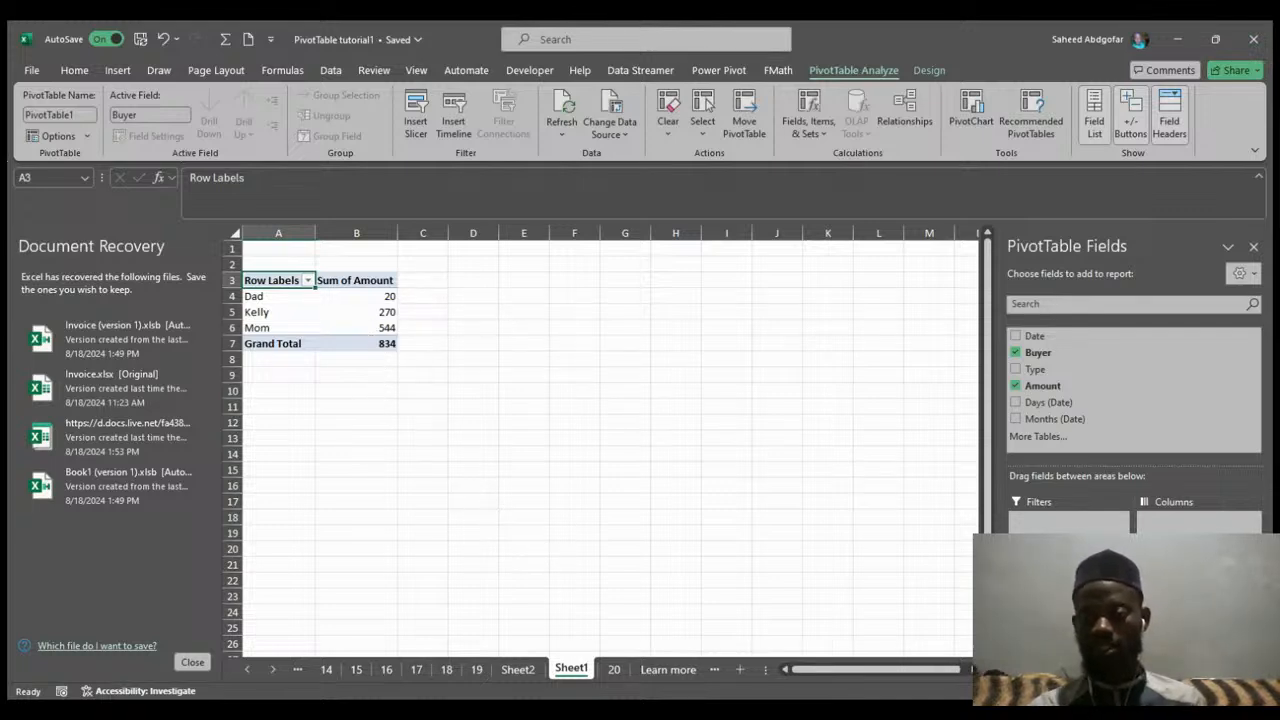
left_click_drag(1030, 372, 1025, 376)
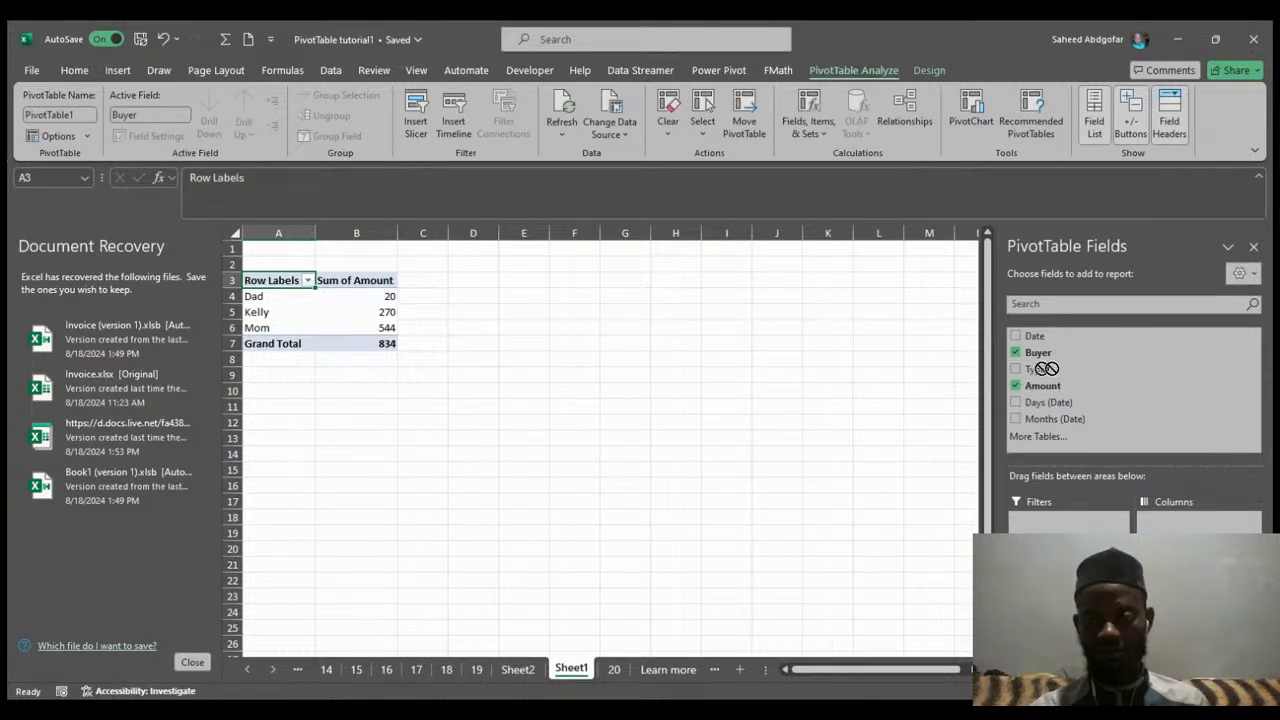
left_click_drag(1184, 530, 1182, 526)
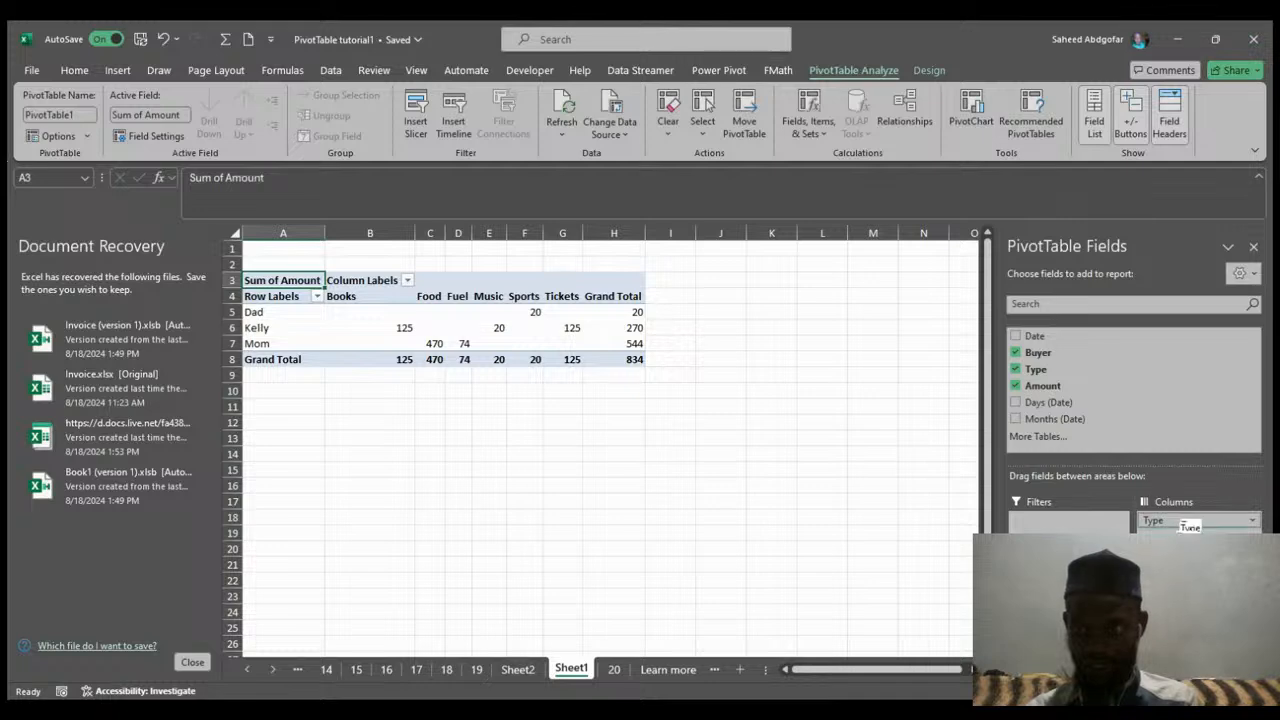
Swap the layout by moving Type into Rows and Buyer into Columns.
left_click_drag(1190, 520, 1068, 625)
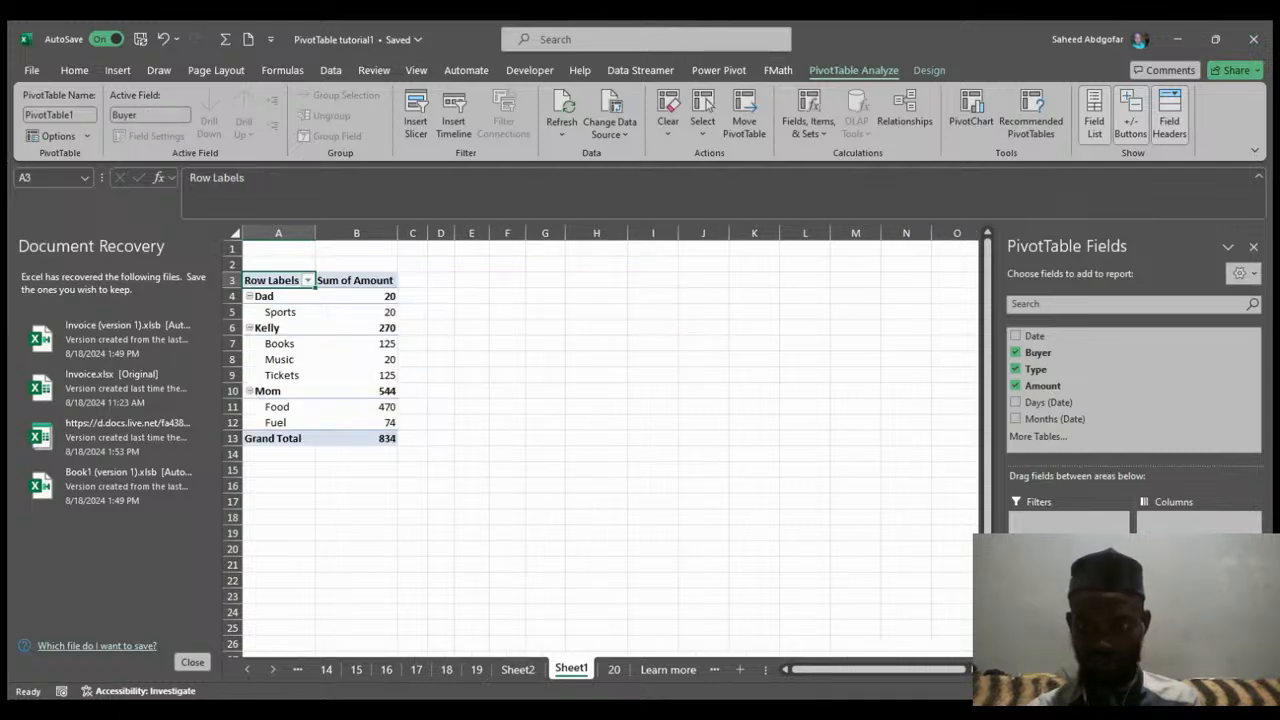
left_click_drag(1140, 530, 1155, 524)
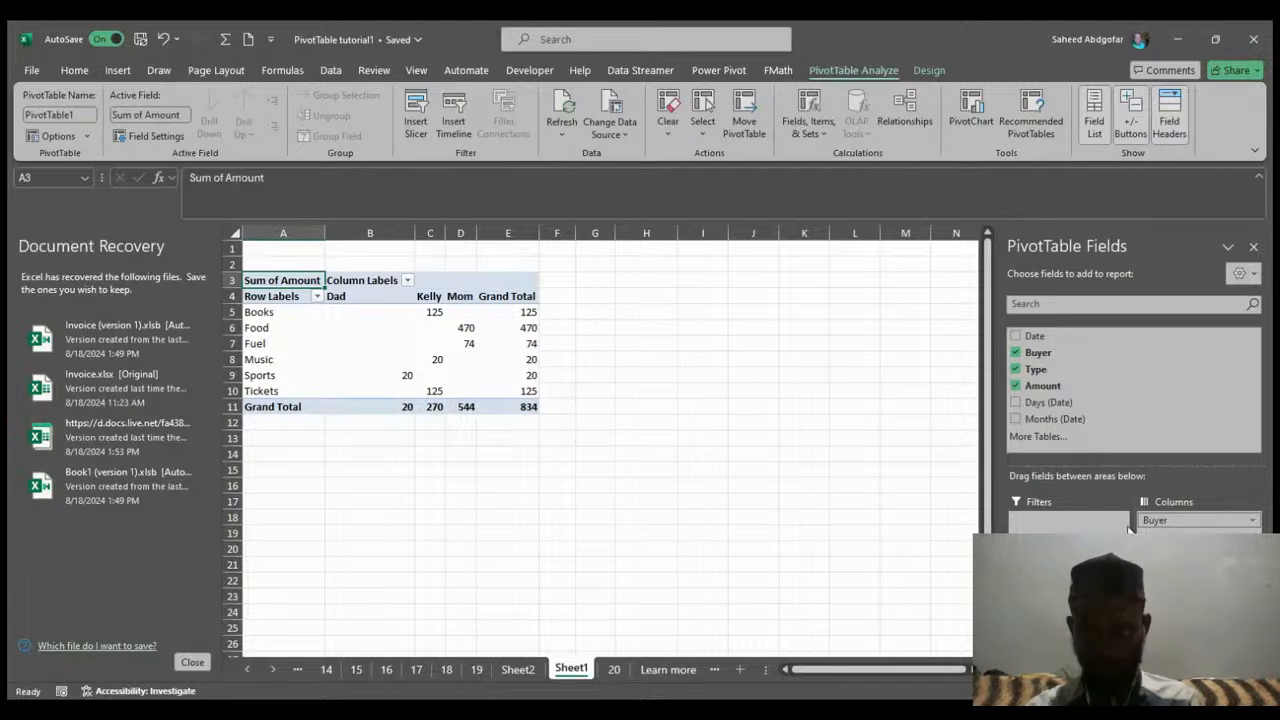
Clear the PivotTable by unchecking the Buyer, Type, and Amount fields.
left_click(1016, 353)
left_click(1016, 369)
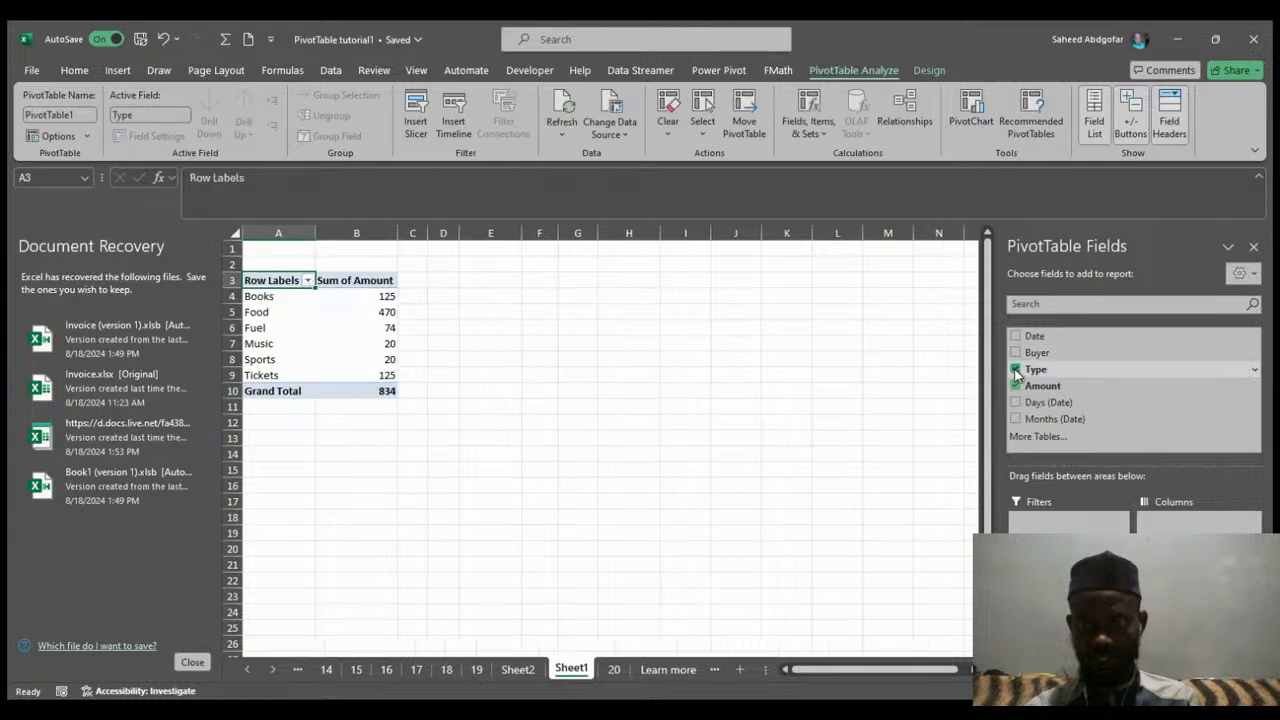
left_click(1016, 386)
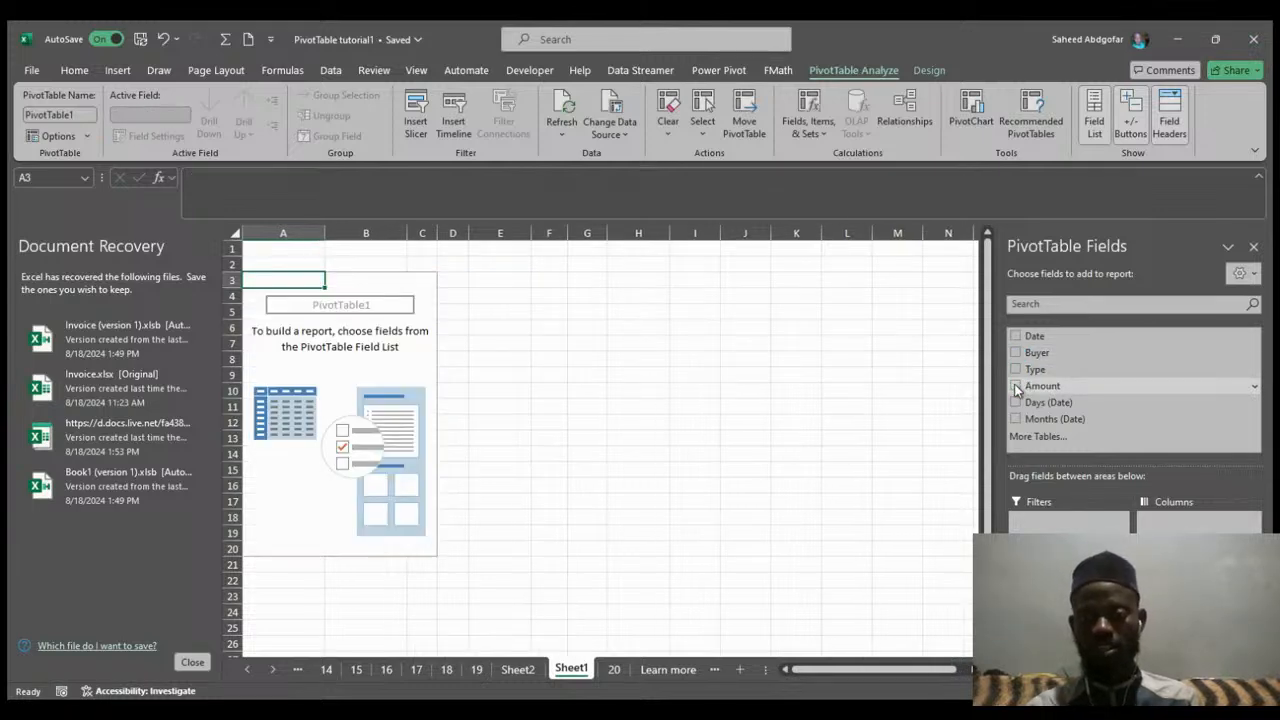
Rebuild the PivotTable with Amount in Values, Type in Rows, and Buyer in Columns.
left_click(1016, 386)
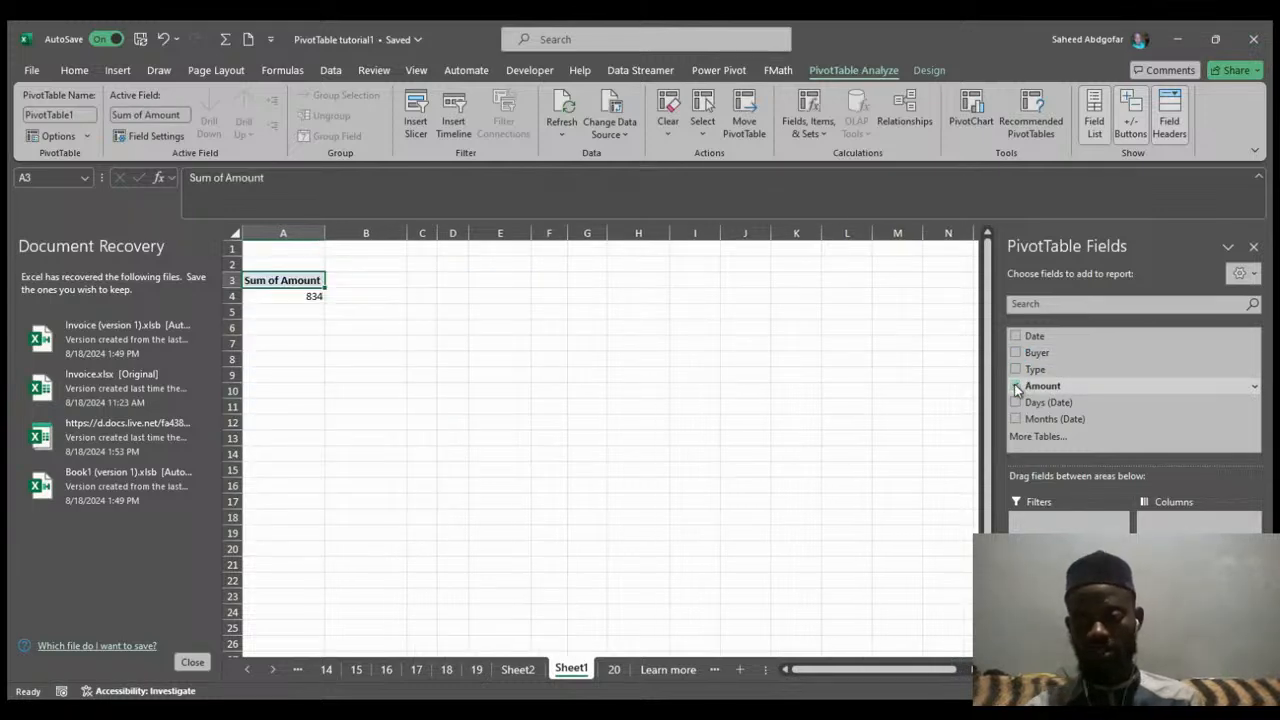
left_click(1016, 369)
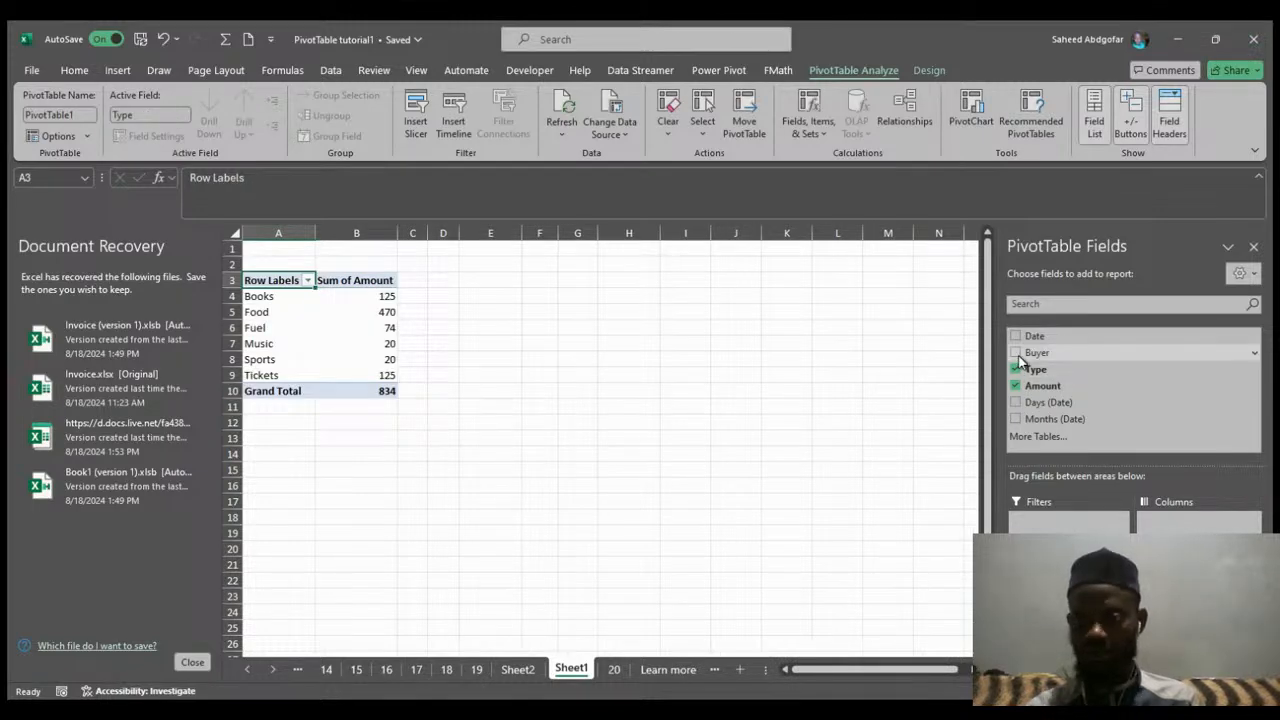
left_click(1016, 353)
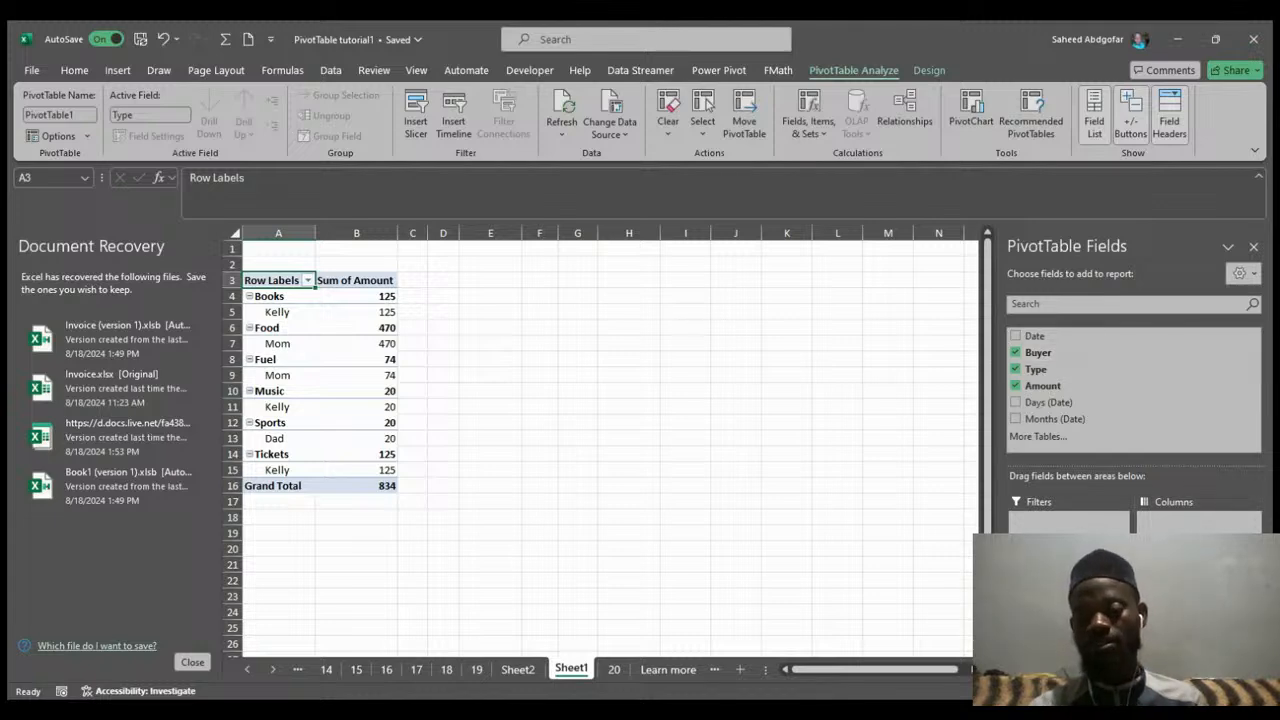
left_click_drag(1055, 620, 1175, 526)
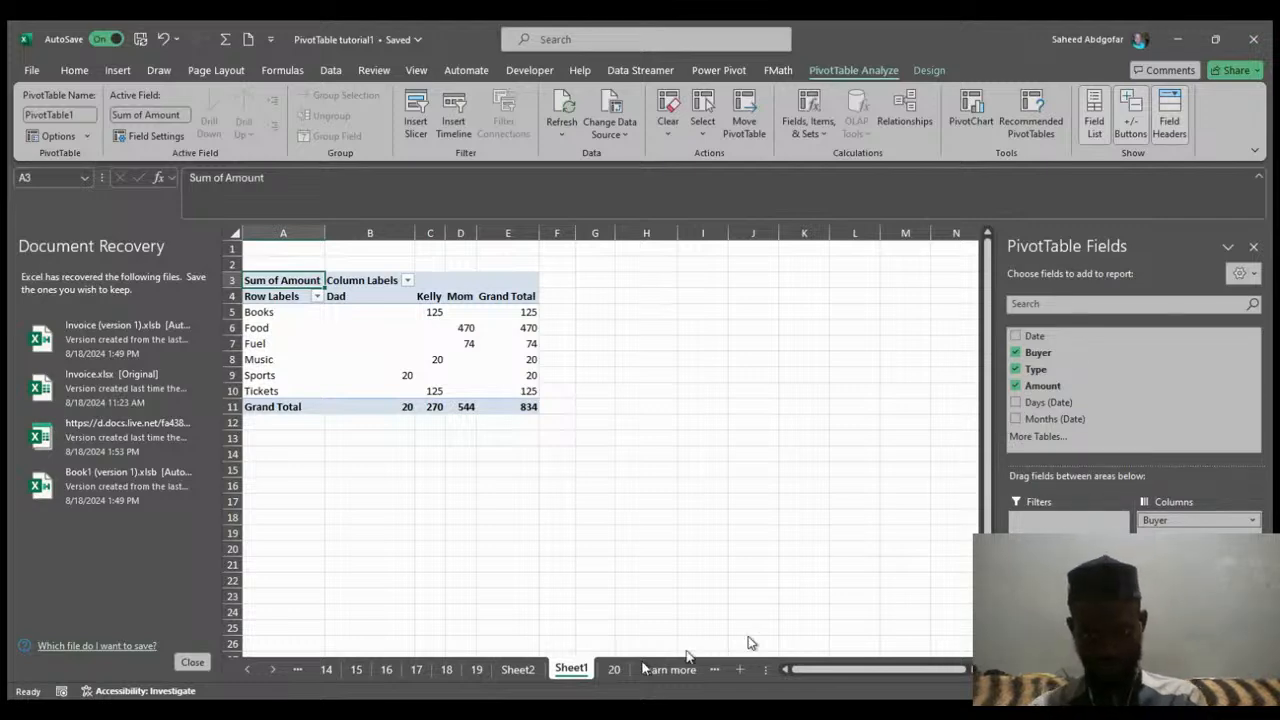
Page through the tutorial sheet to its final Learn more page and read the suggestions there.
left_click(613, 670)
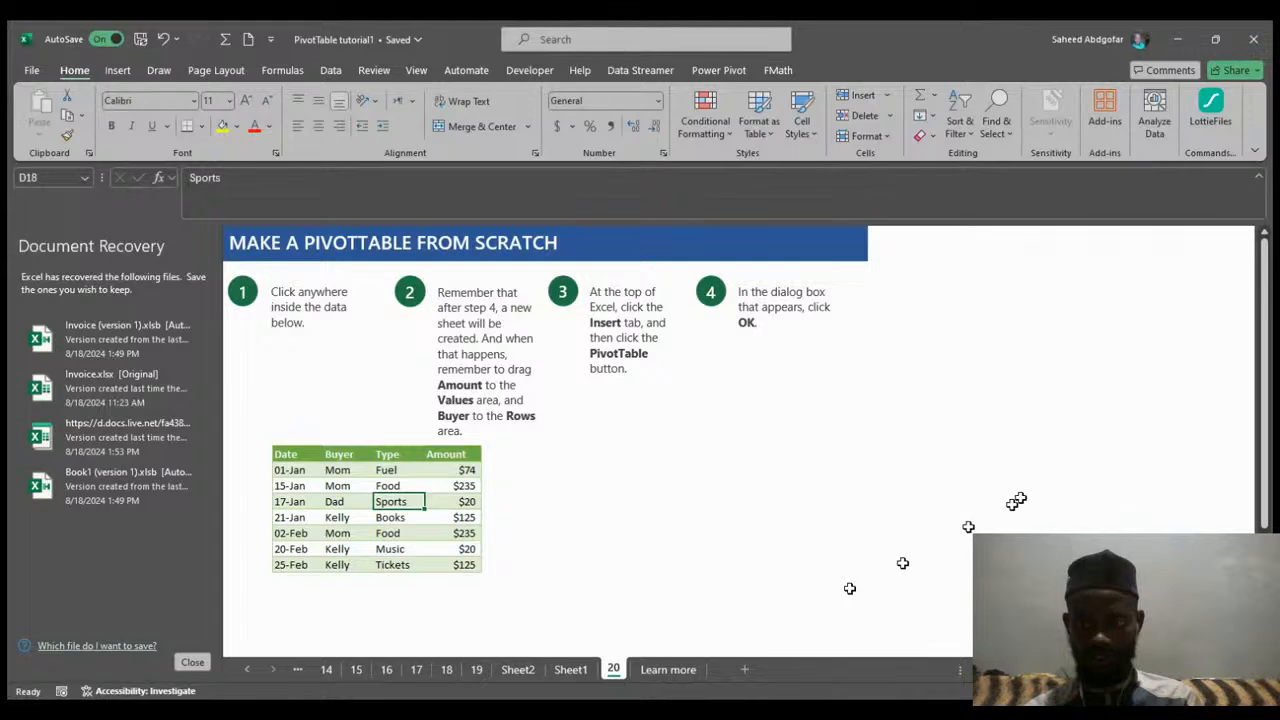
scroll(1263, 470, "down", 3)
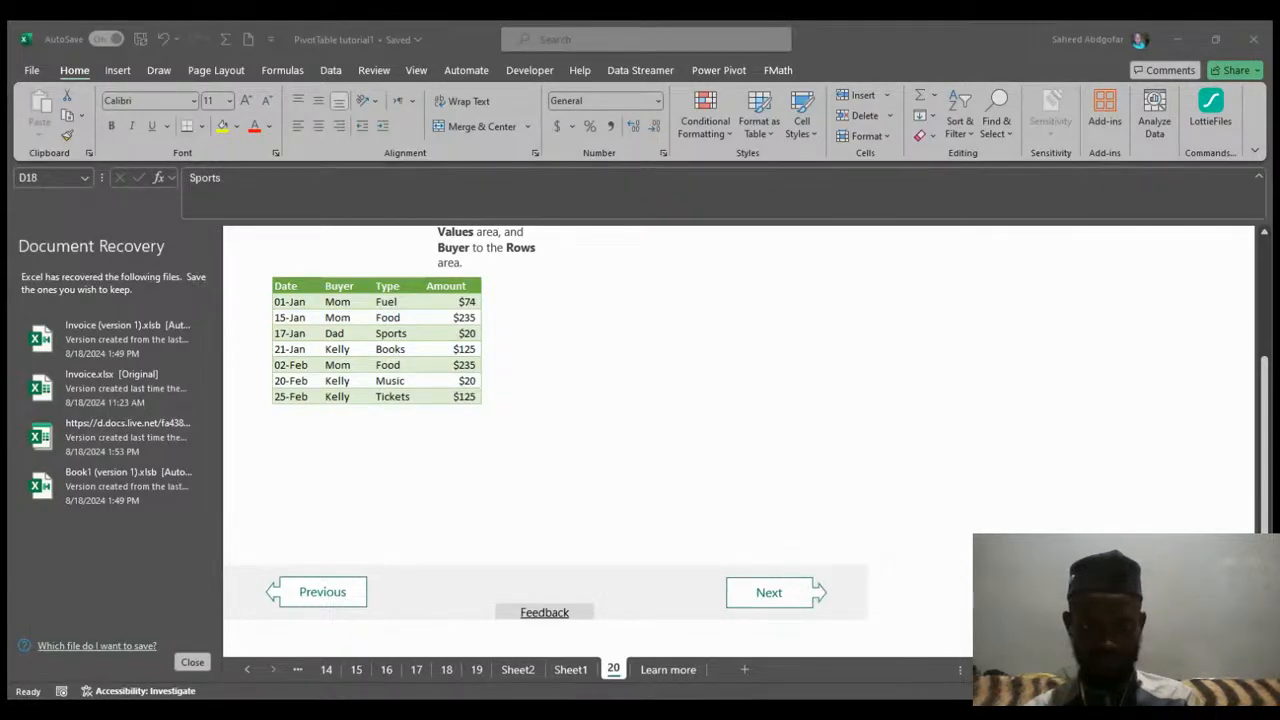
left_click(766, 596)
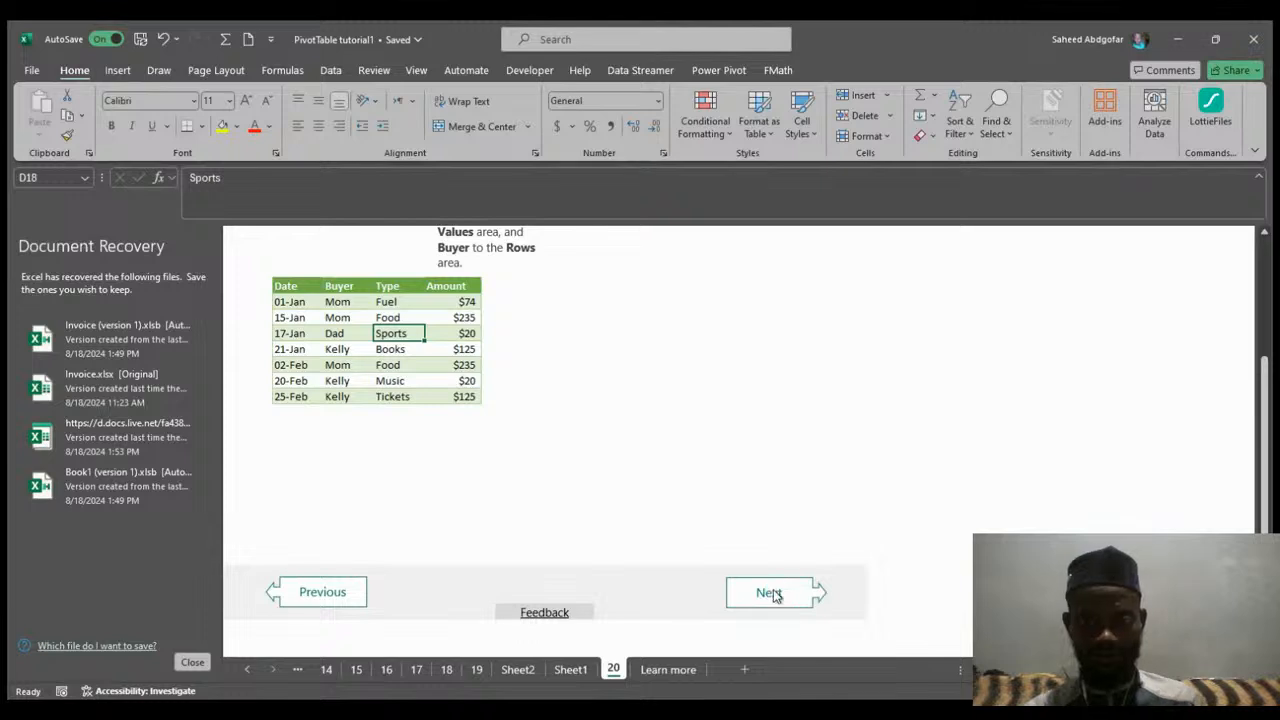
left_click(770, 594)
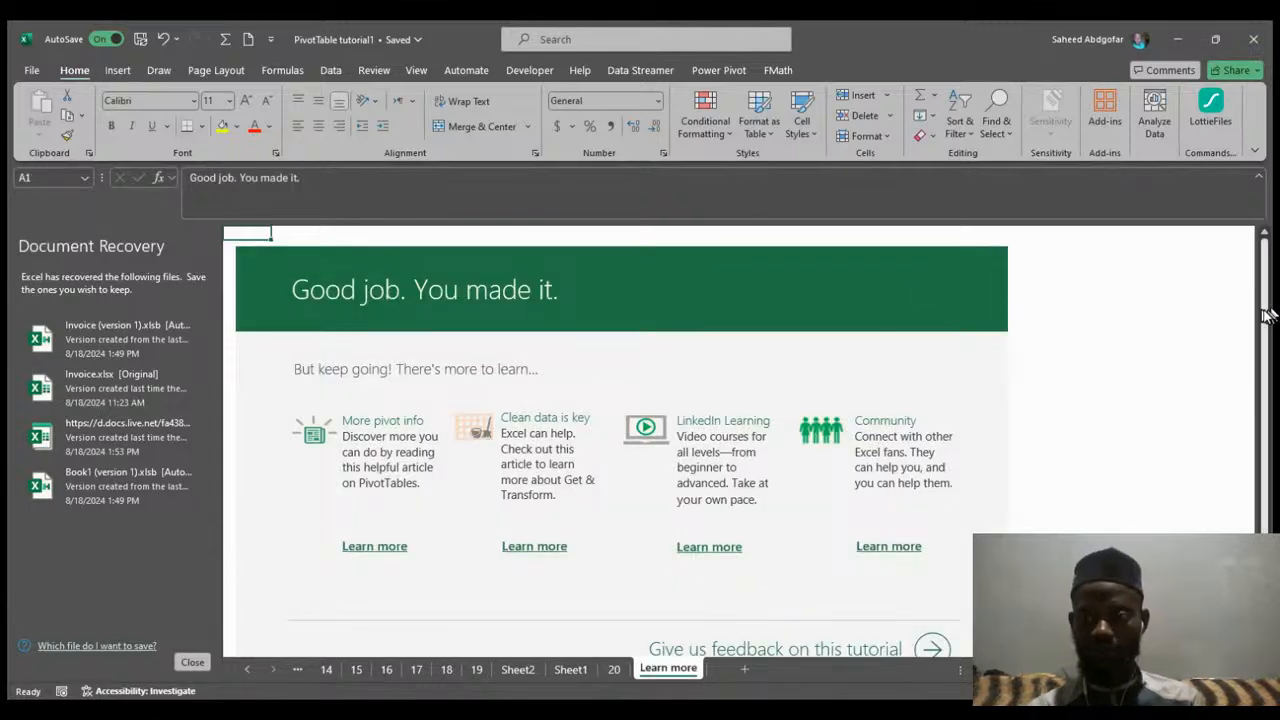
scroll(1263, 313, "down", 2)
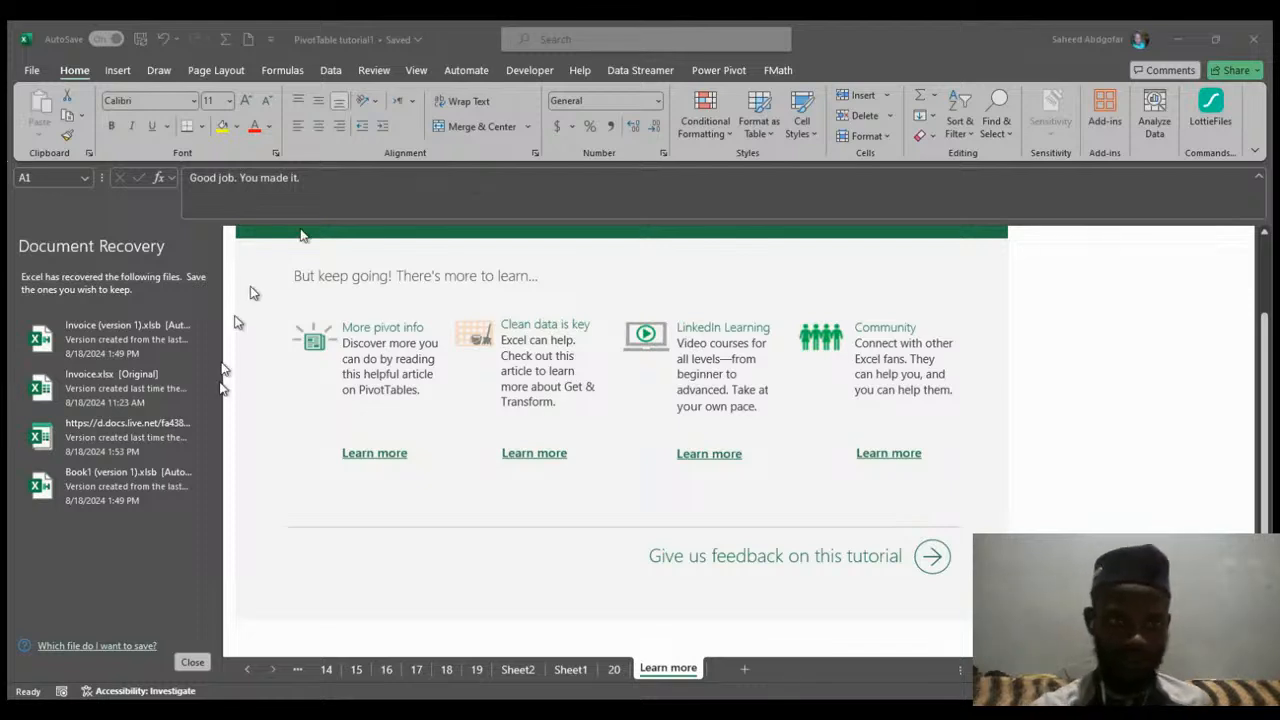
left_click(281, 449)
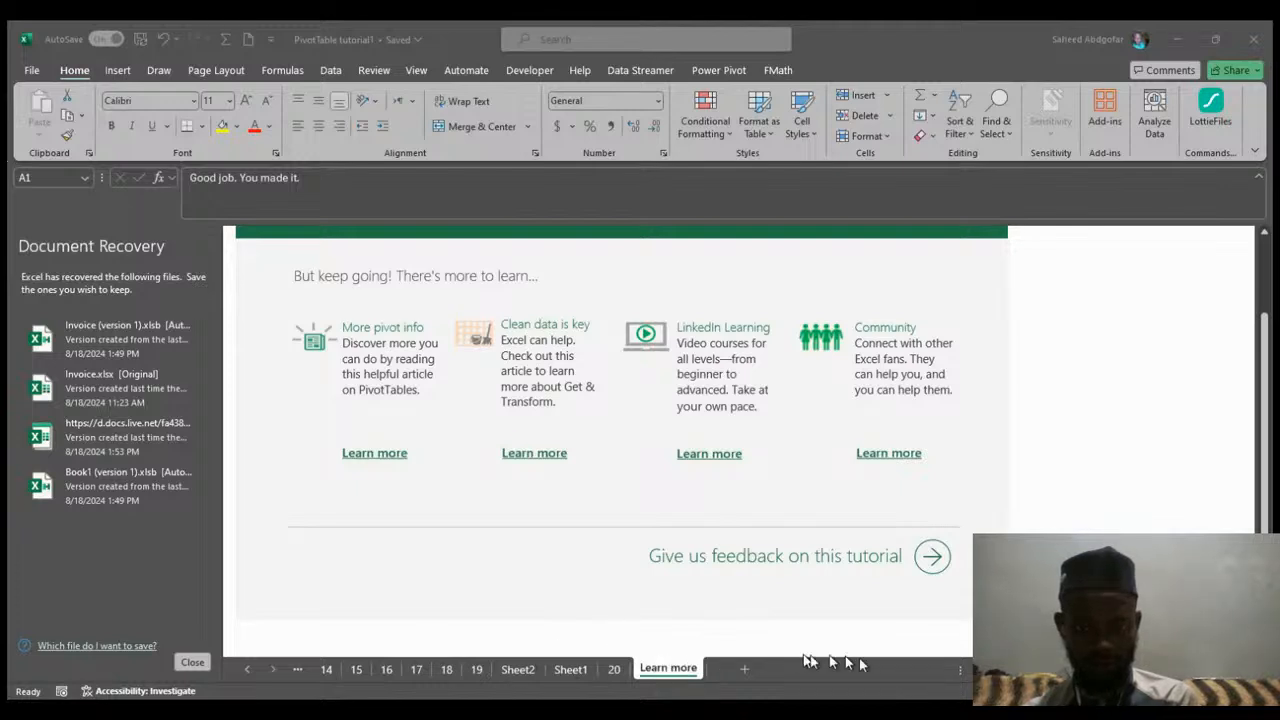
Back on Sheet1, remove Type from the PivotTable and move Buyer from Columns to Rows.
left_click(614, 670)
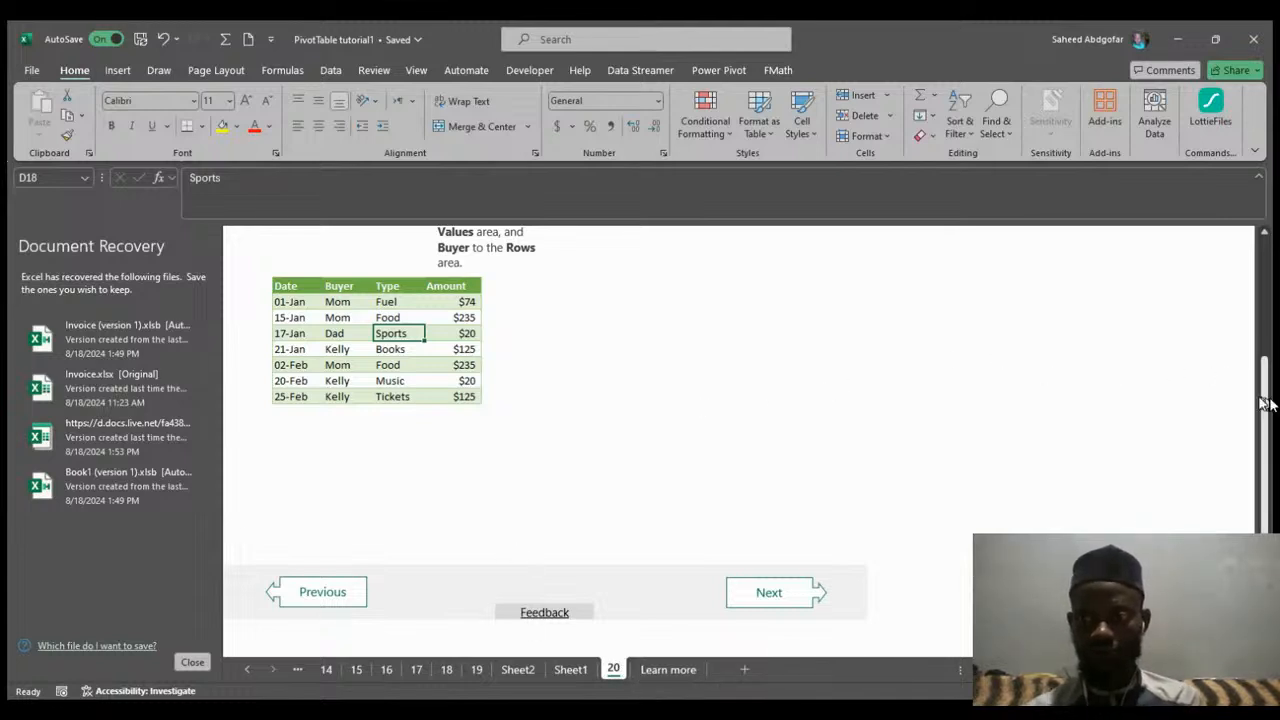
left_click_drag(1267, 400, 1250, 303)
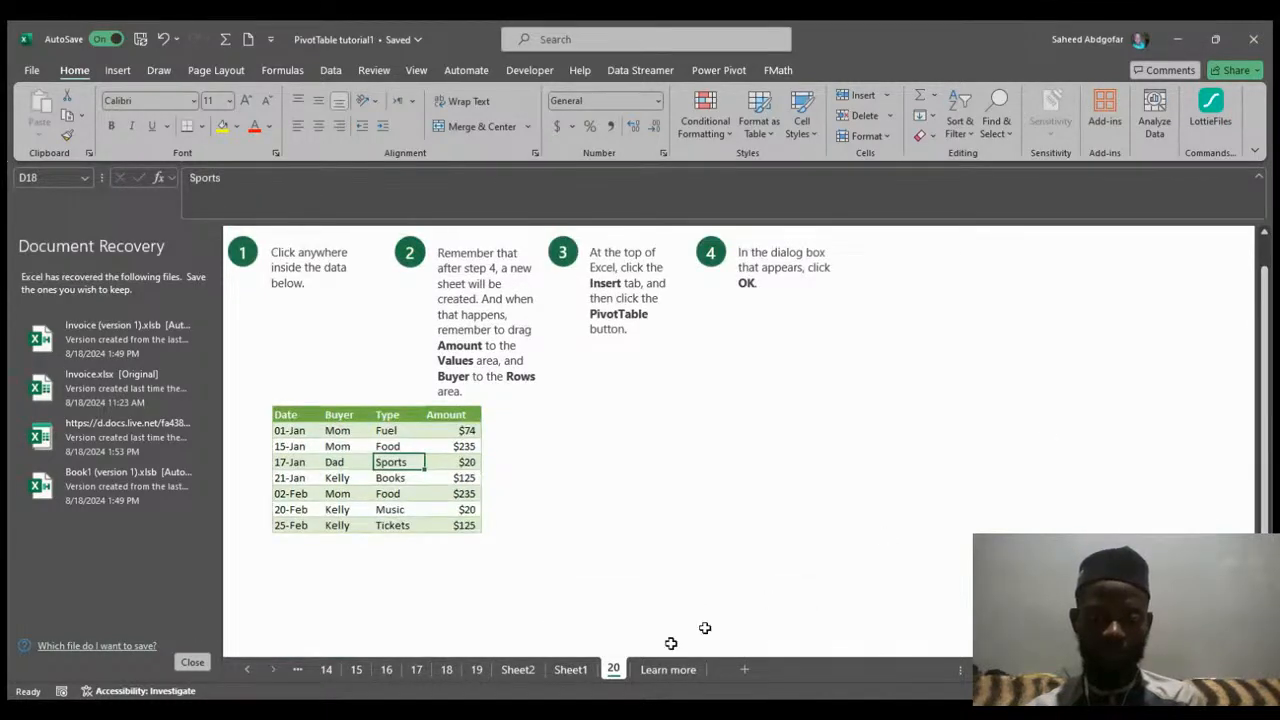
left_click(578, 670)
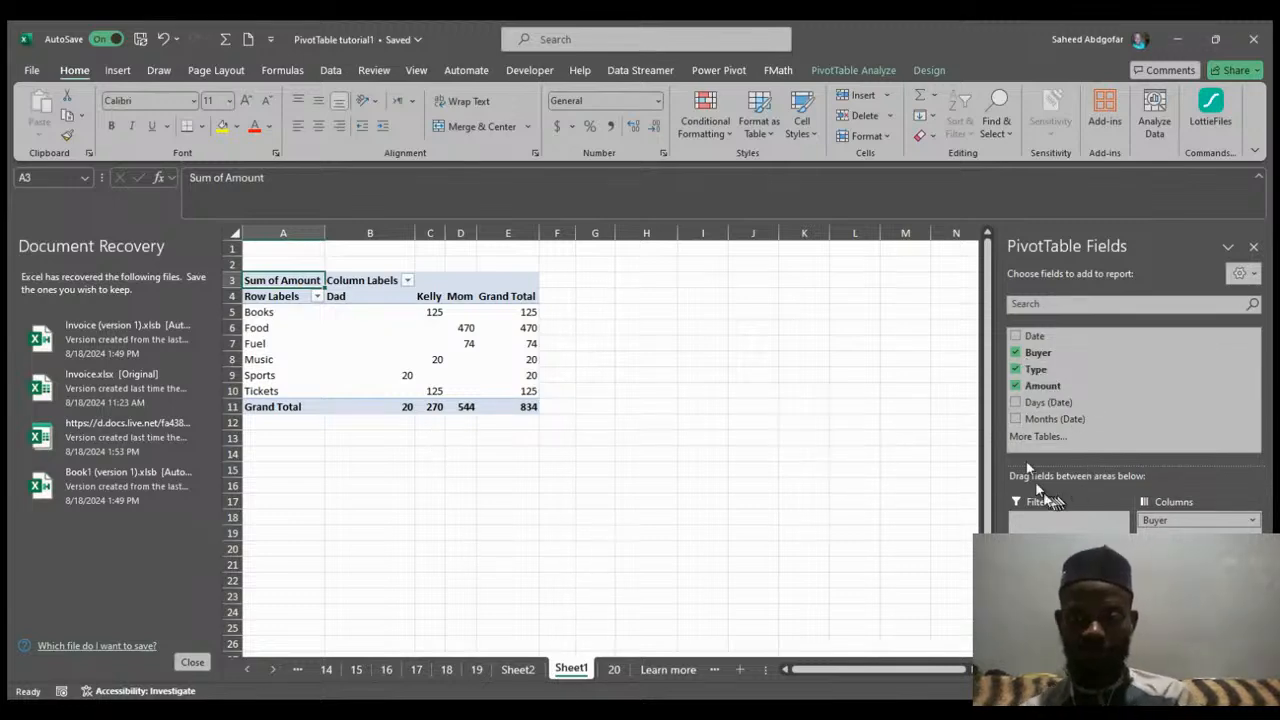
left_click(1016, 369)
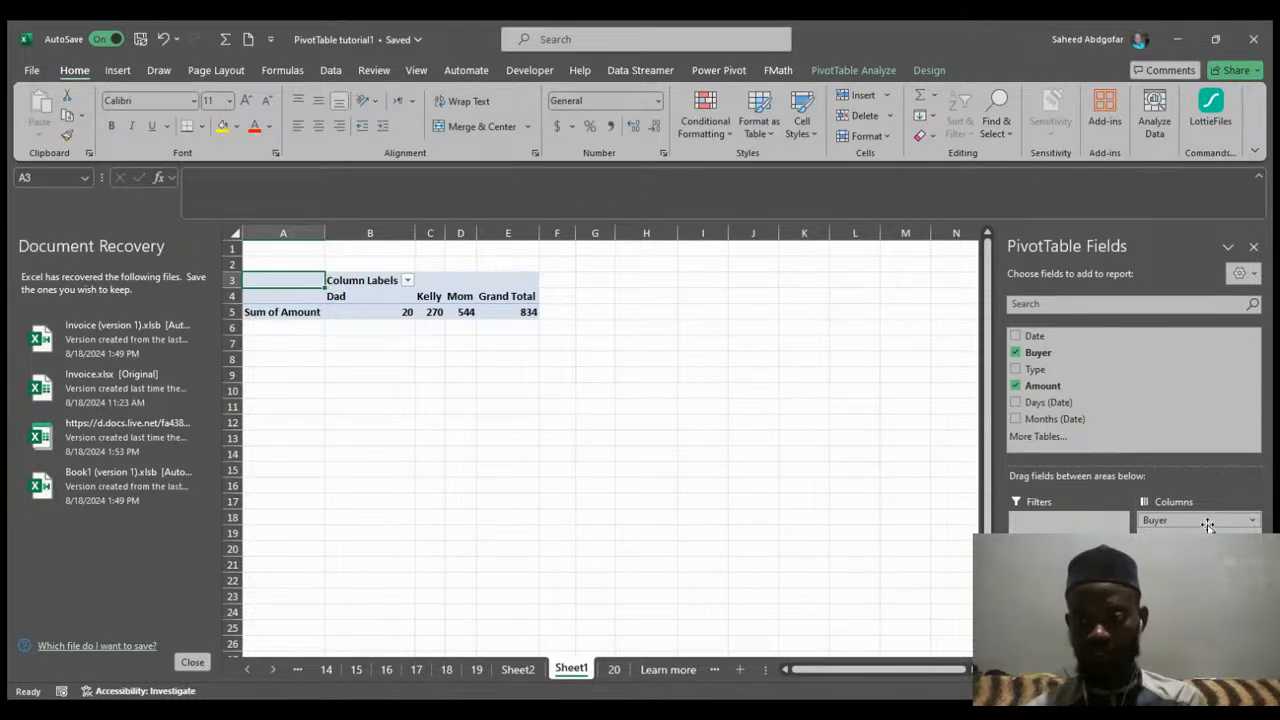
left_click_drag(1198, 520, 1068, 570)
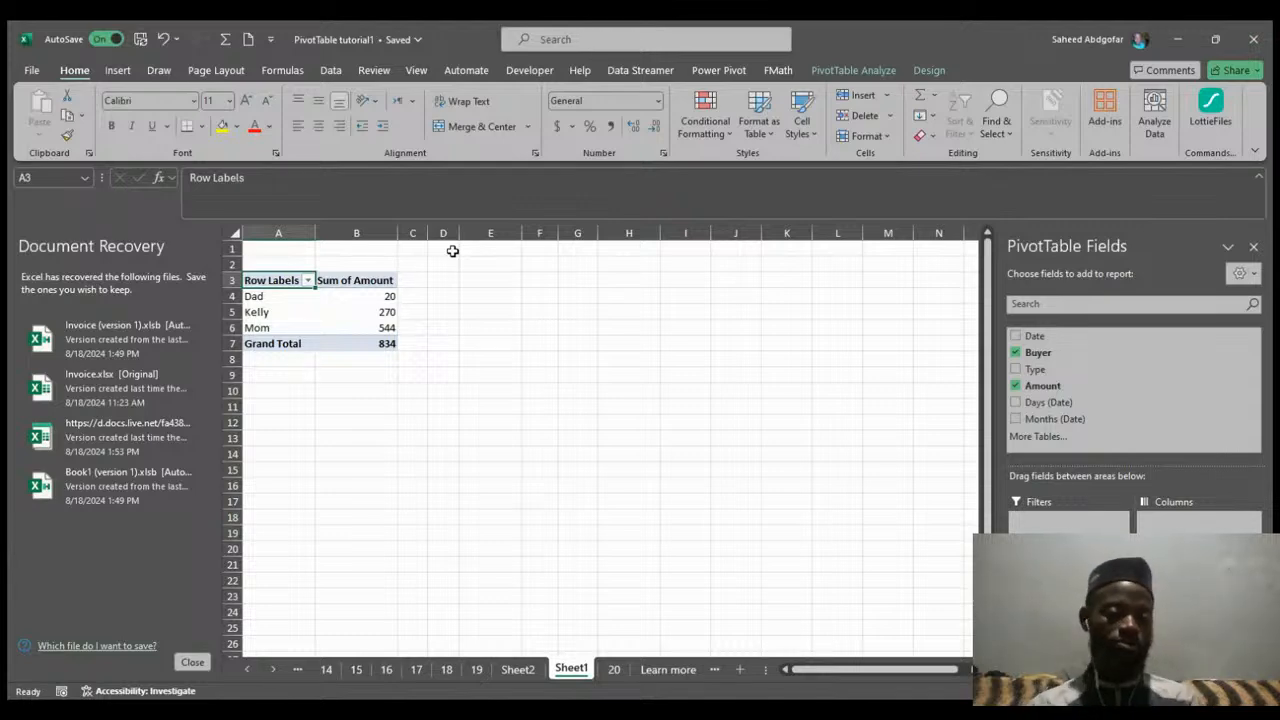
Inspect the Buyer totals in the PivotTable, then open the Sheet2 PivotTable for comparison.
left_click(372, 292)
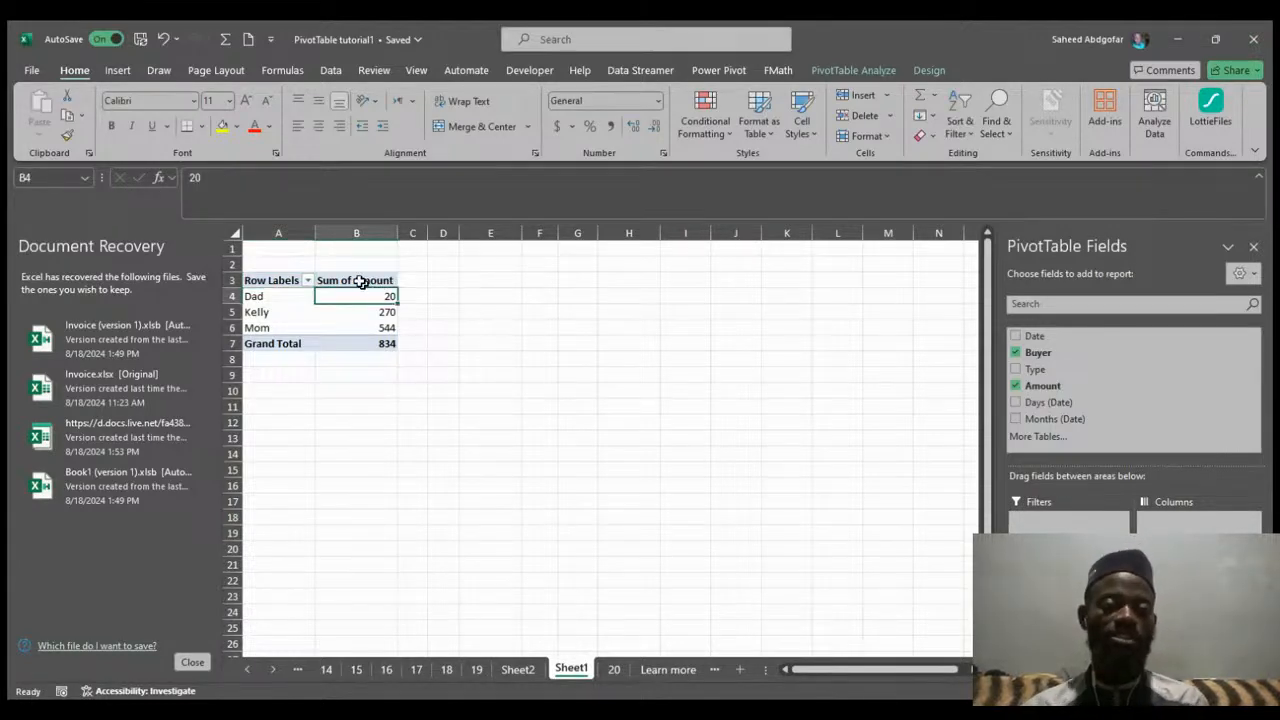
left_click(118, 71)
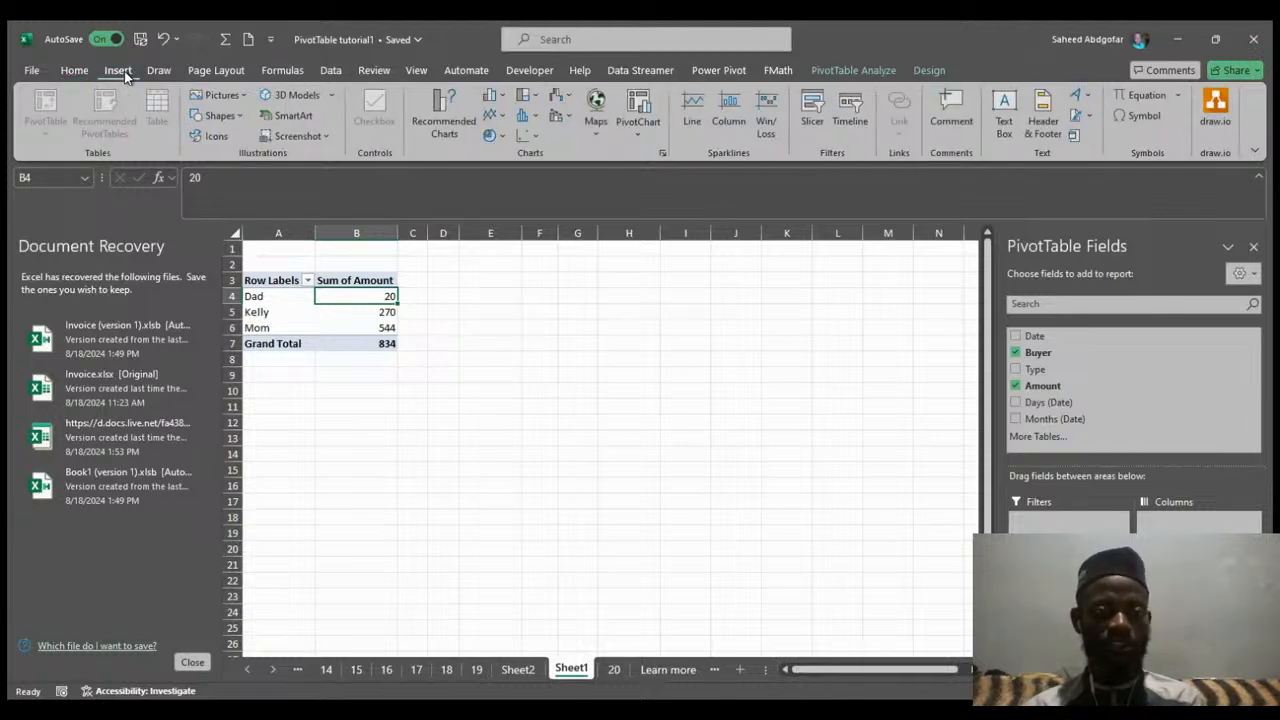
left_click(351, 320)
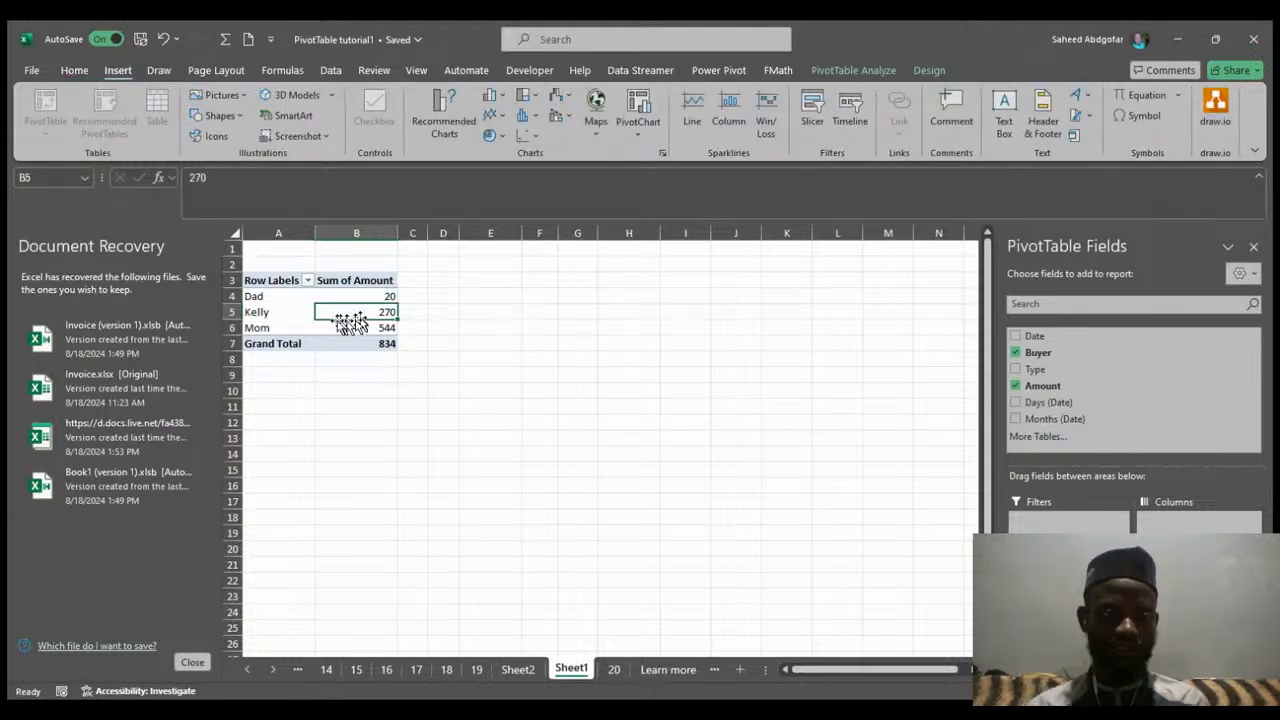
left_click(248, 322)
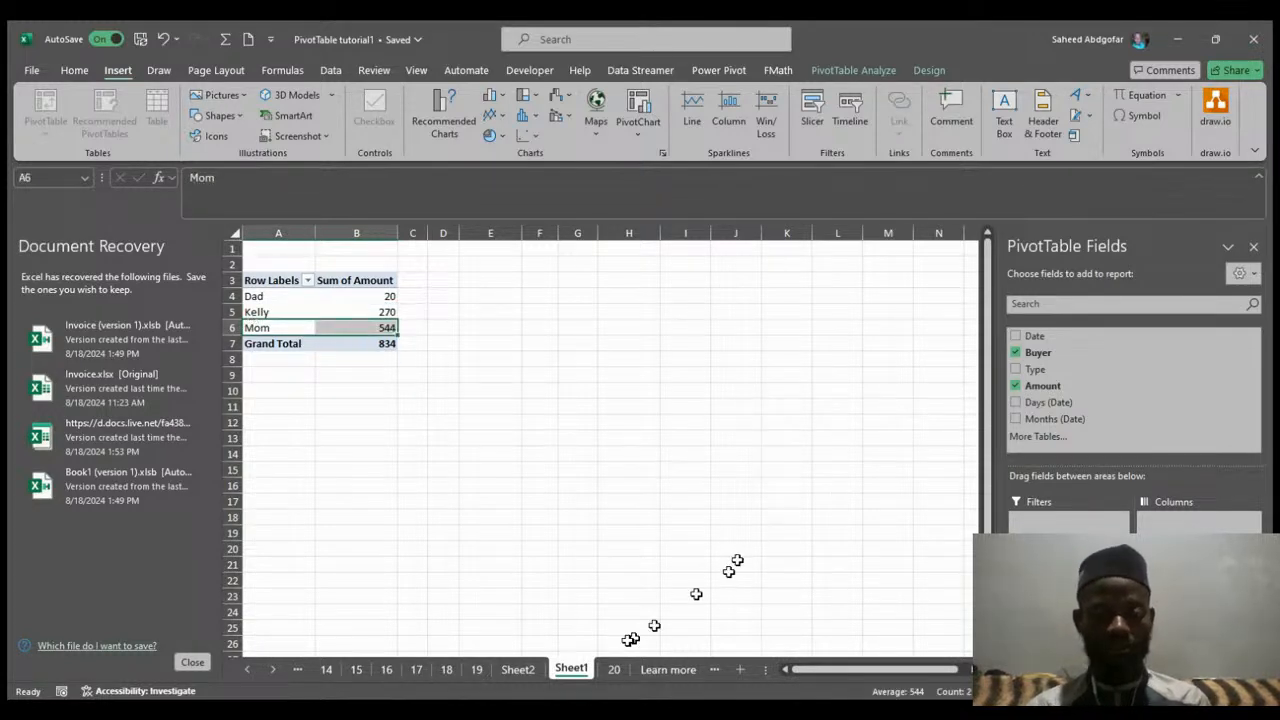
left_click(517, 670)
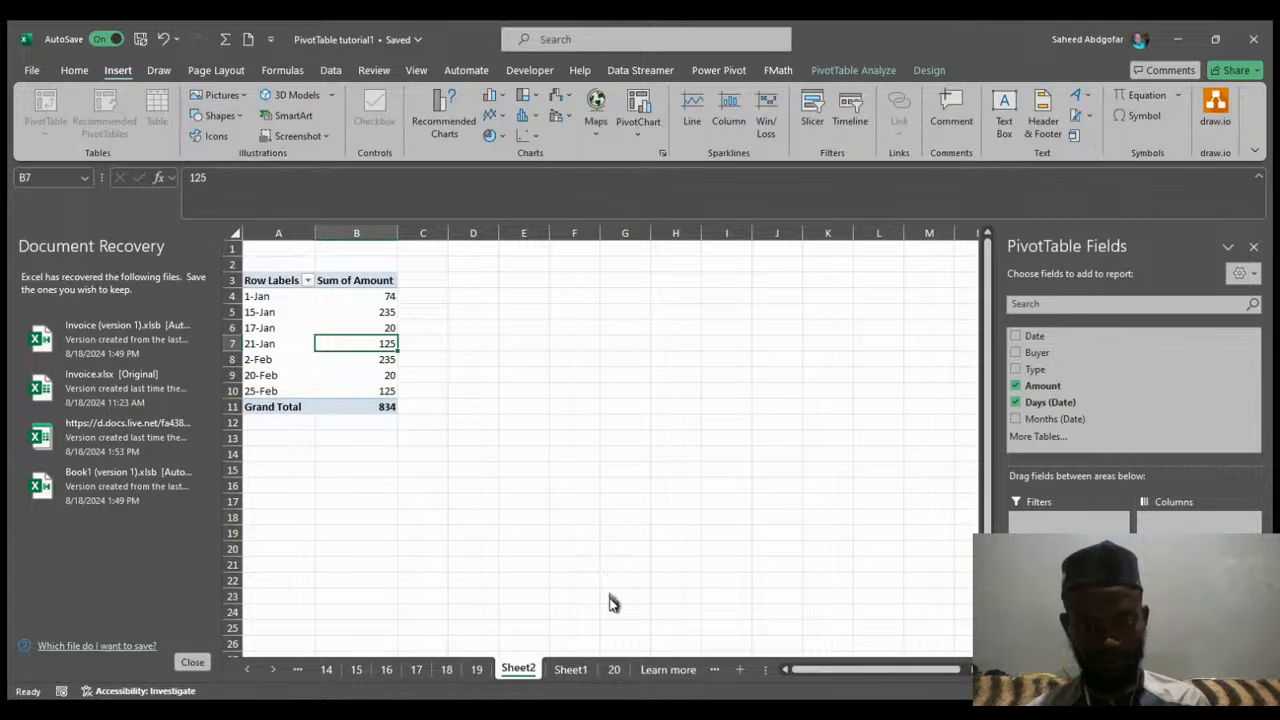
Undo the last action and select the Buyer labels in the Sheet1 PivotTable.
key("ctrl+z")
left_click(606, 411)
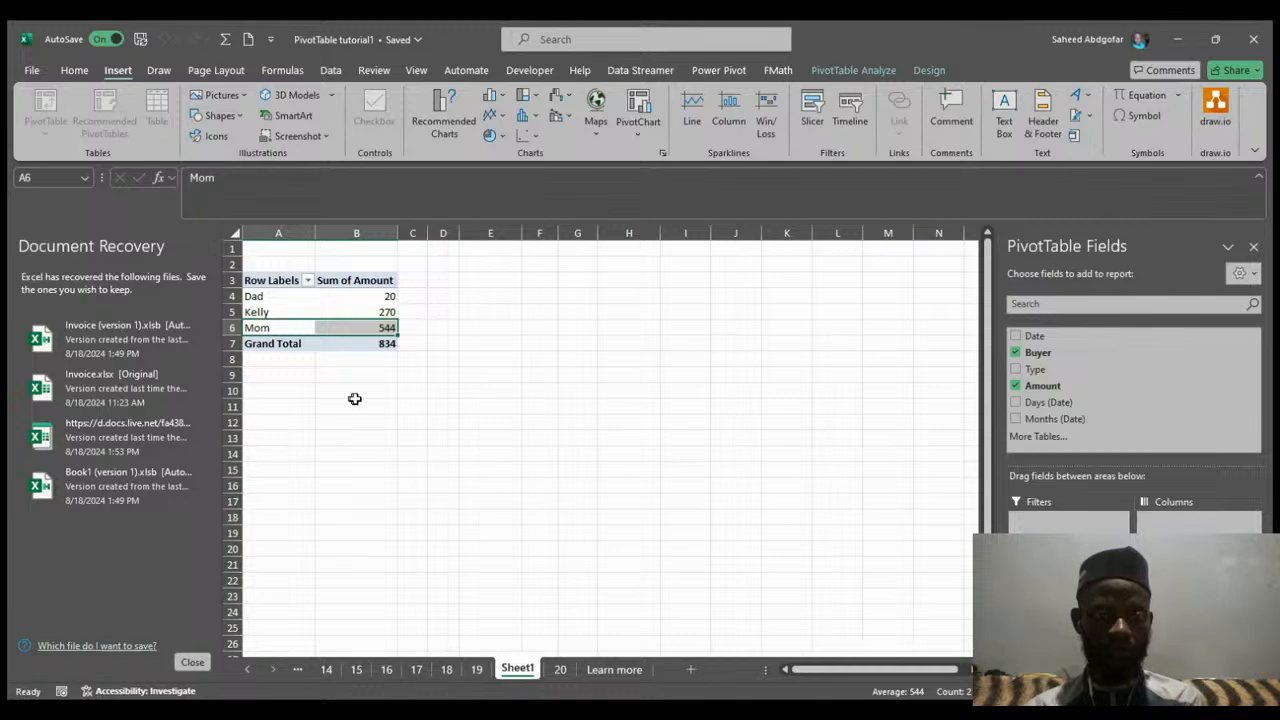
left_click(297, 301)
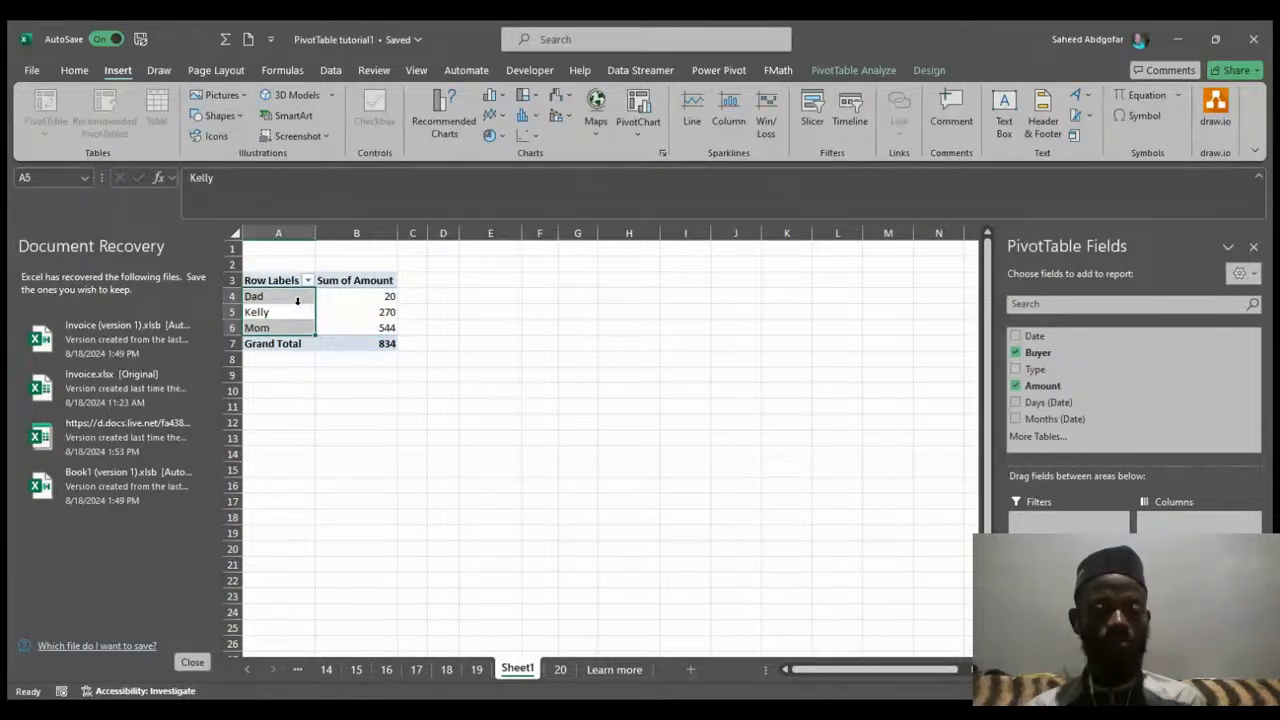
Select a cell in the tutorial's source data on sheet 20 and open Recommended Charts.
left_click(563, 671)
left_click(330, 478)
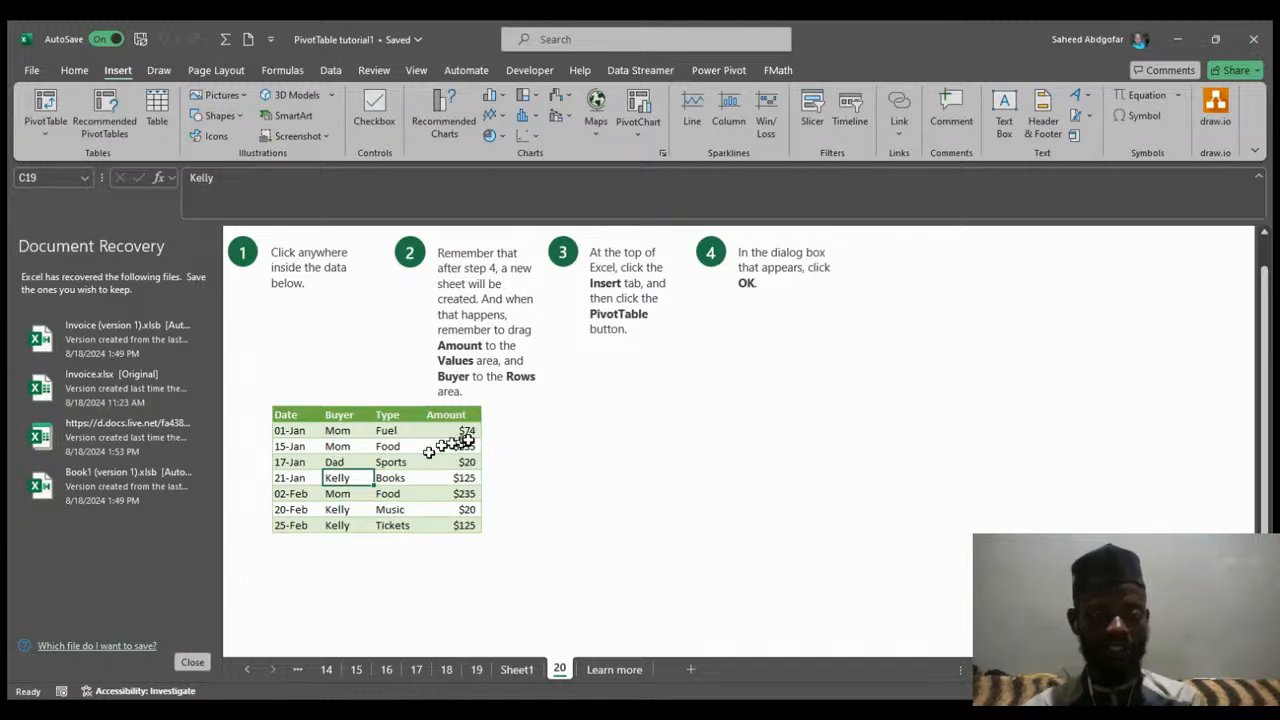
left_click(447, 127)
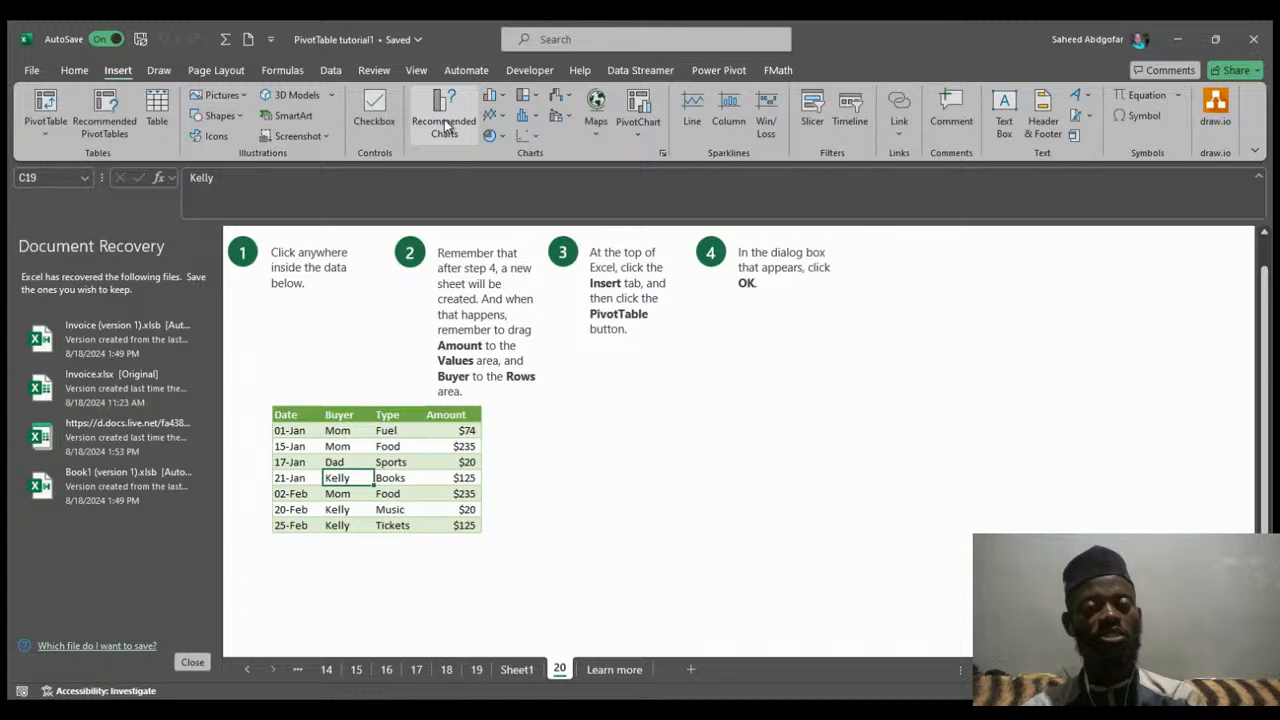
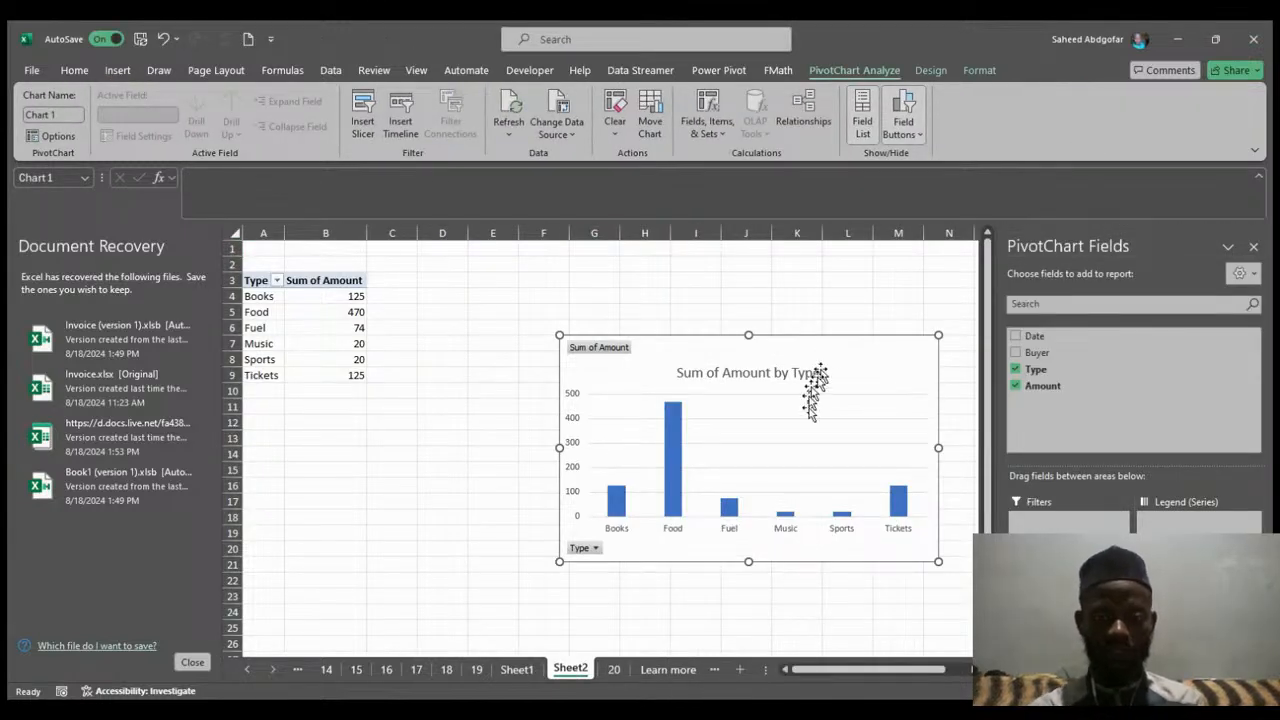
Move the Sheet2 PivotChart closer to its PivotTable and briefly compare it with the Sheet1 PivotTable.
left_click_drag(843, 353, 766, 323)
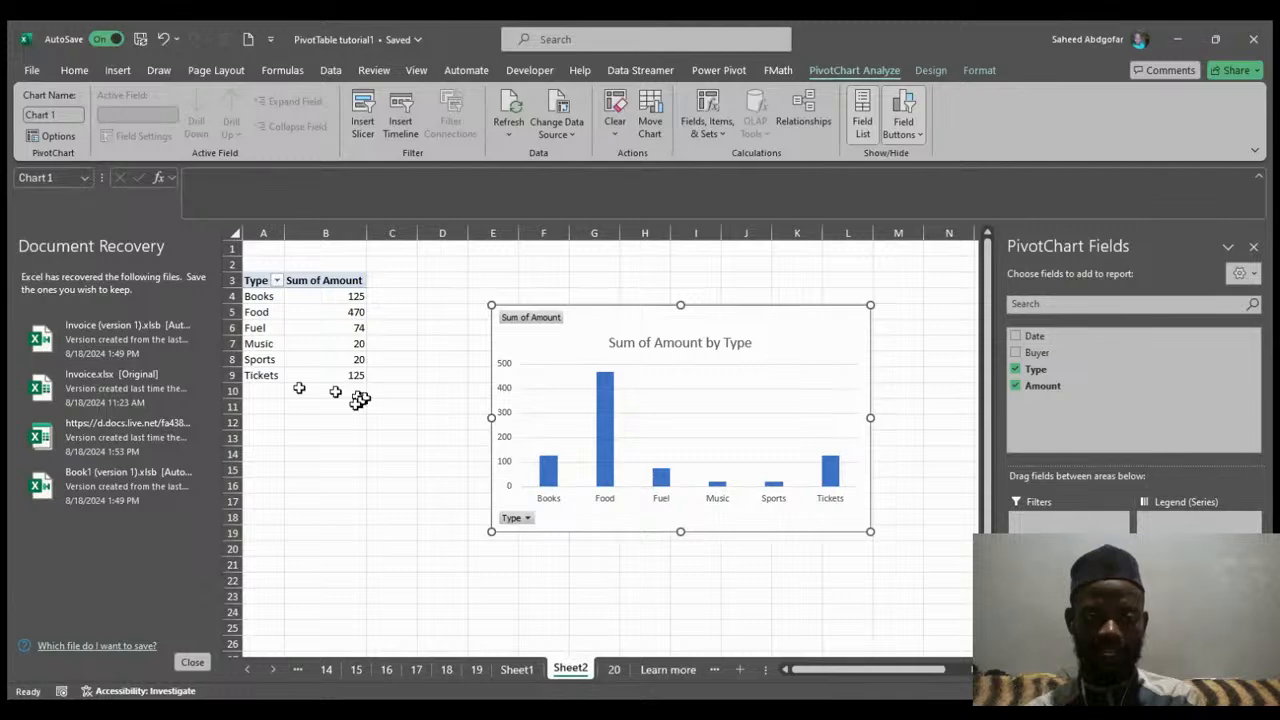
left_click(515, 670)
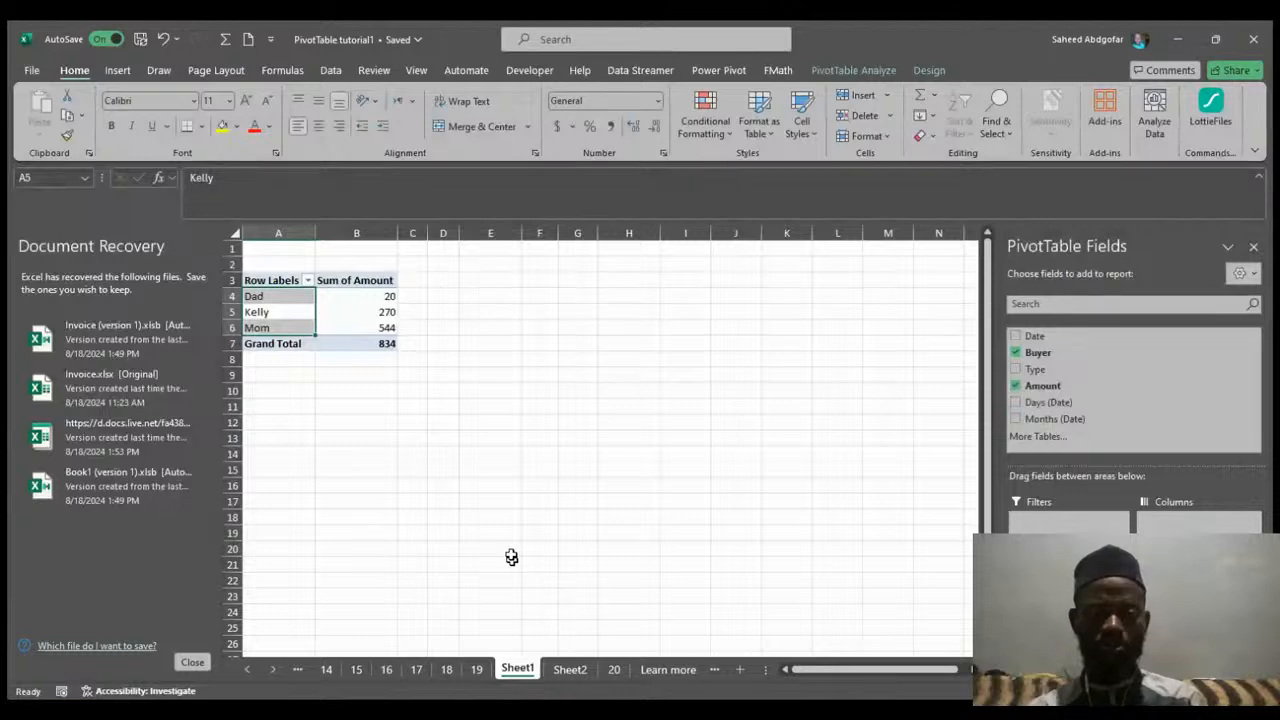
left_click(571, 670)
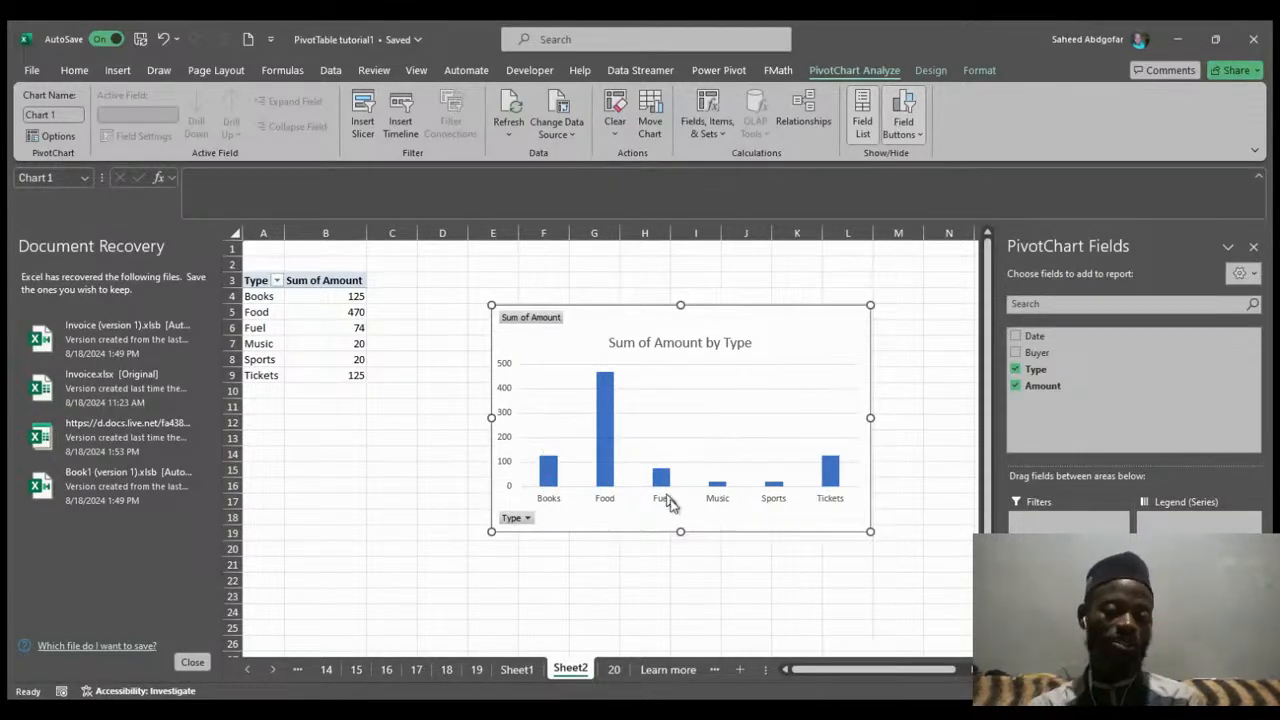
Examine the PivotChart's data series, its plot area formatting pane, and the chart Design and Format options.
left_click(605, 460)
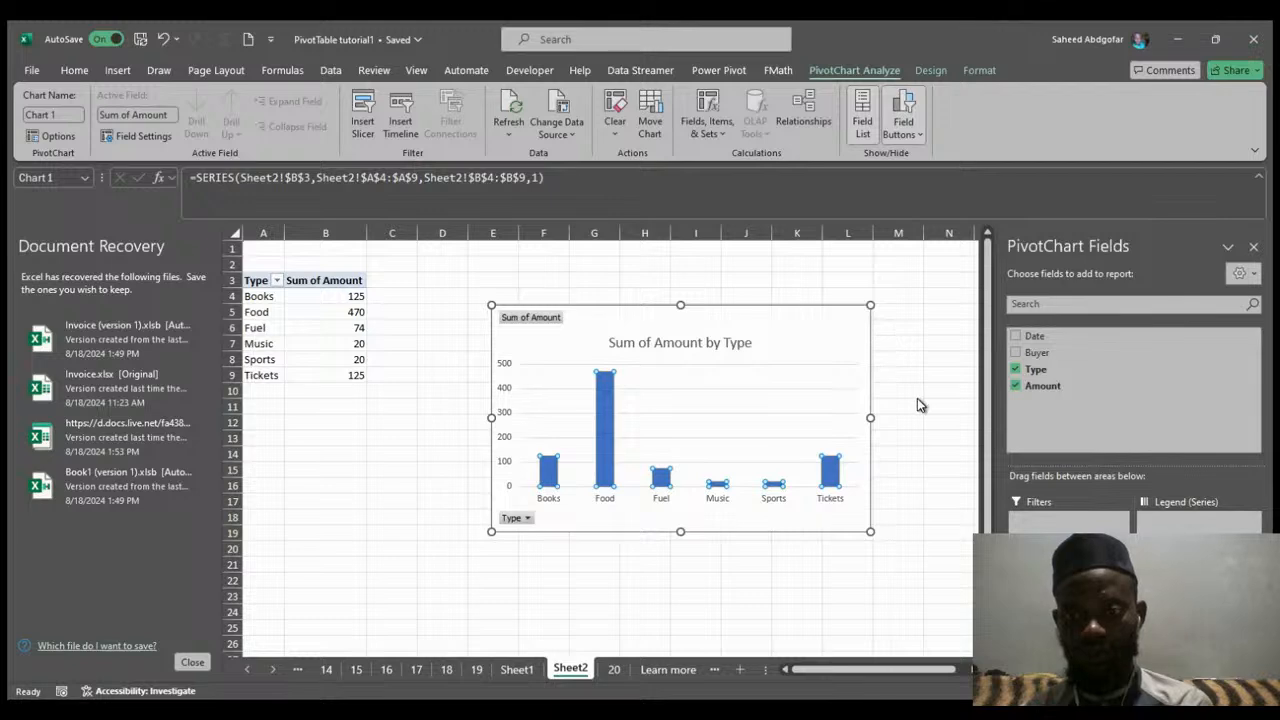
left_click(898, 377)
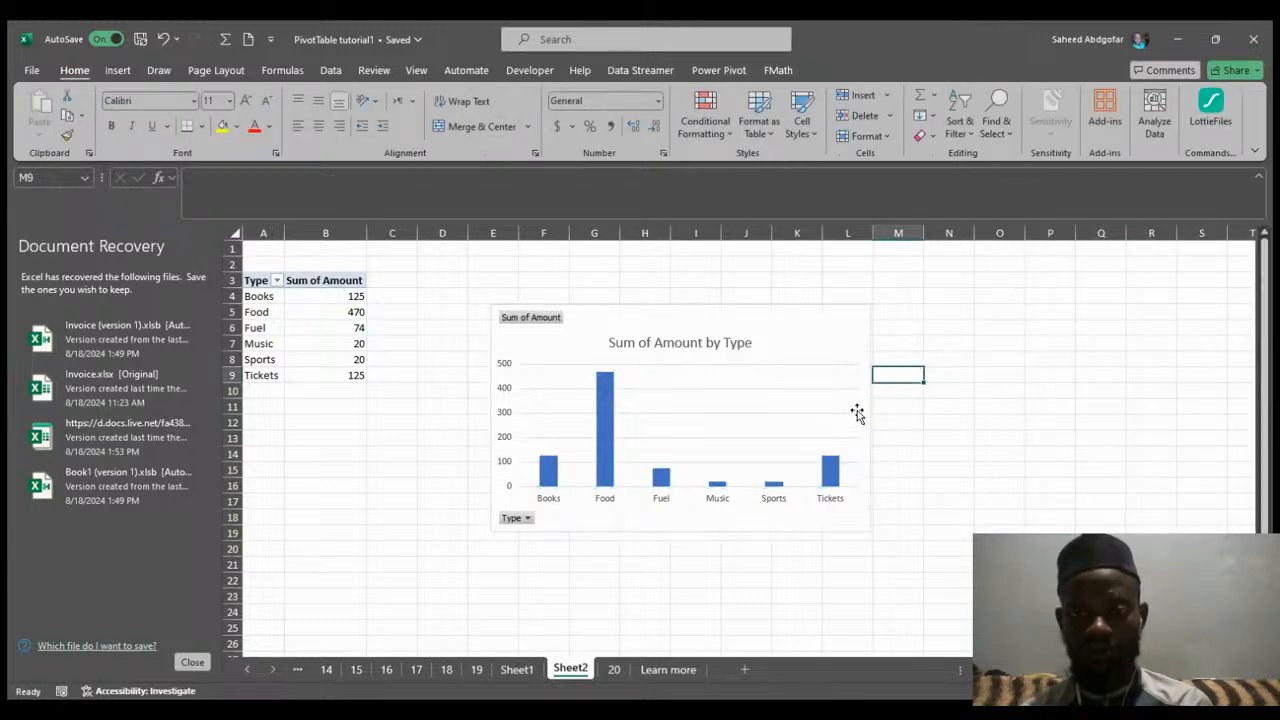
left_click(857, 415)
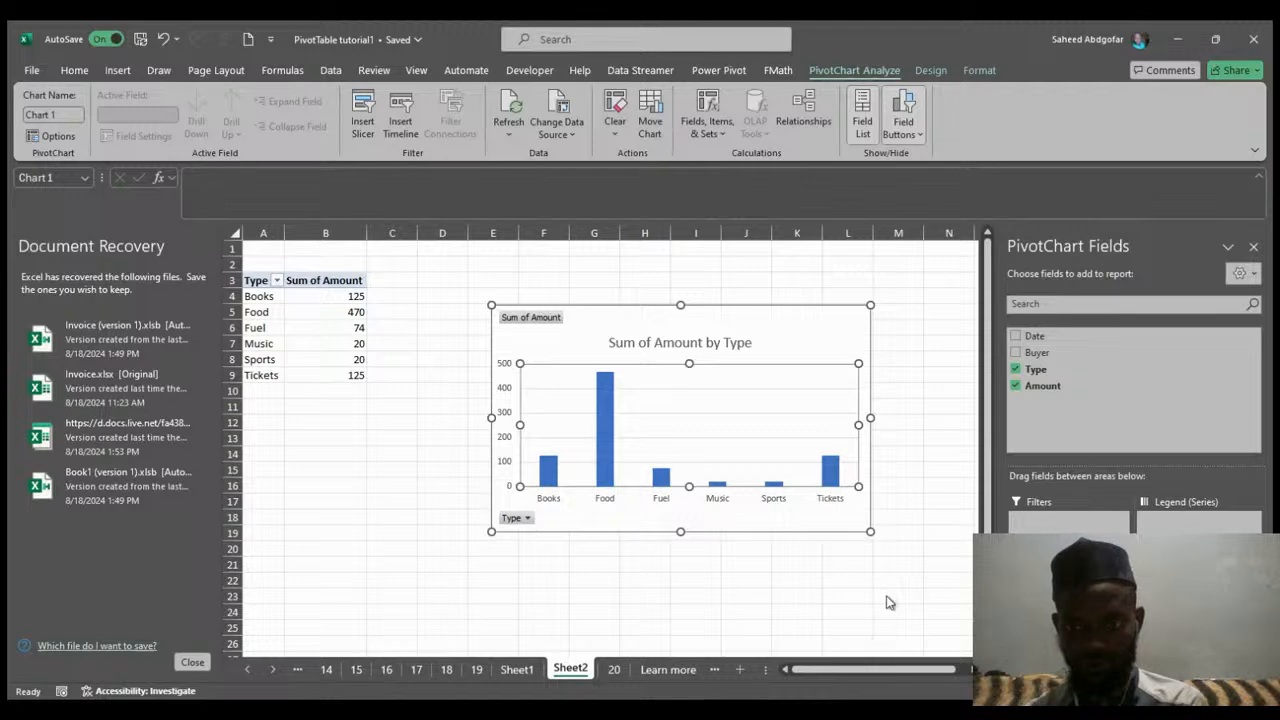
double_click(840, 402)
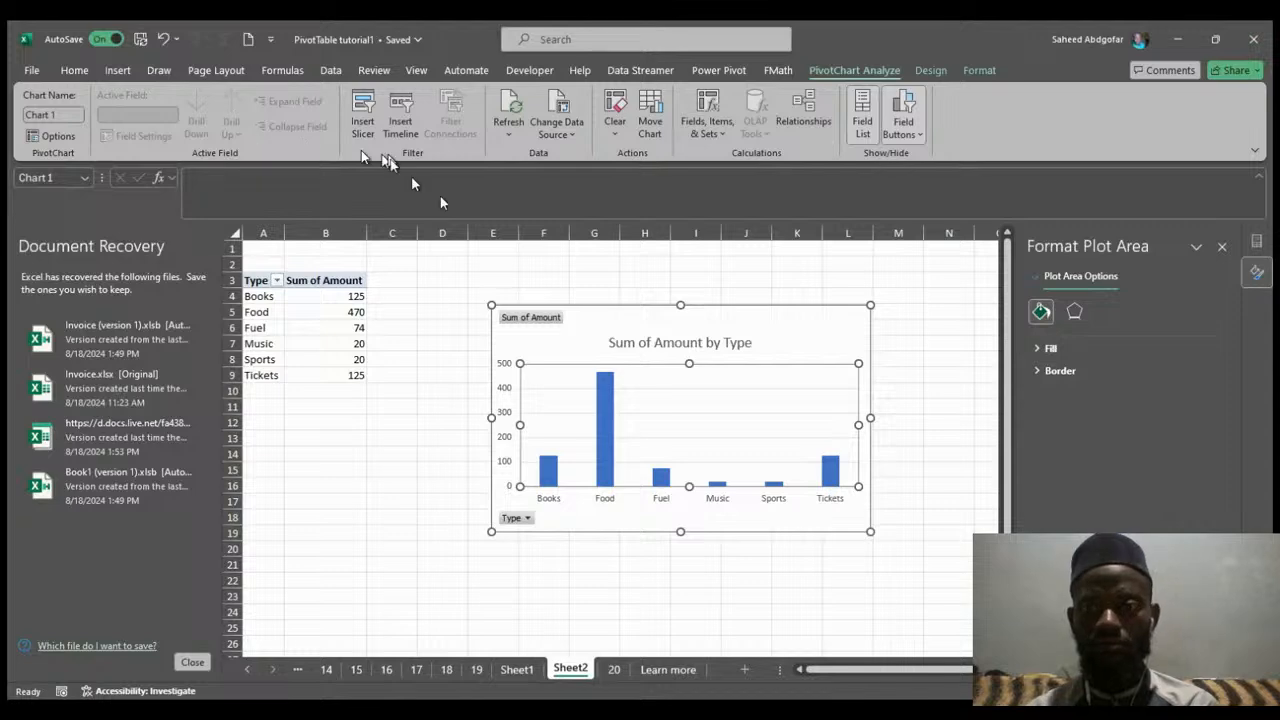
left_click(931, 72)
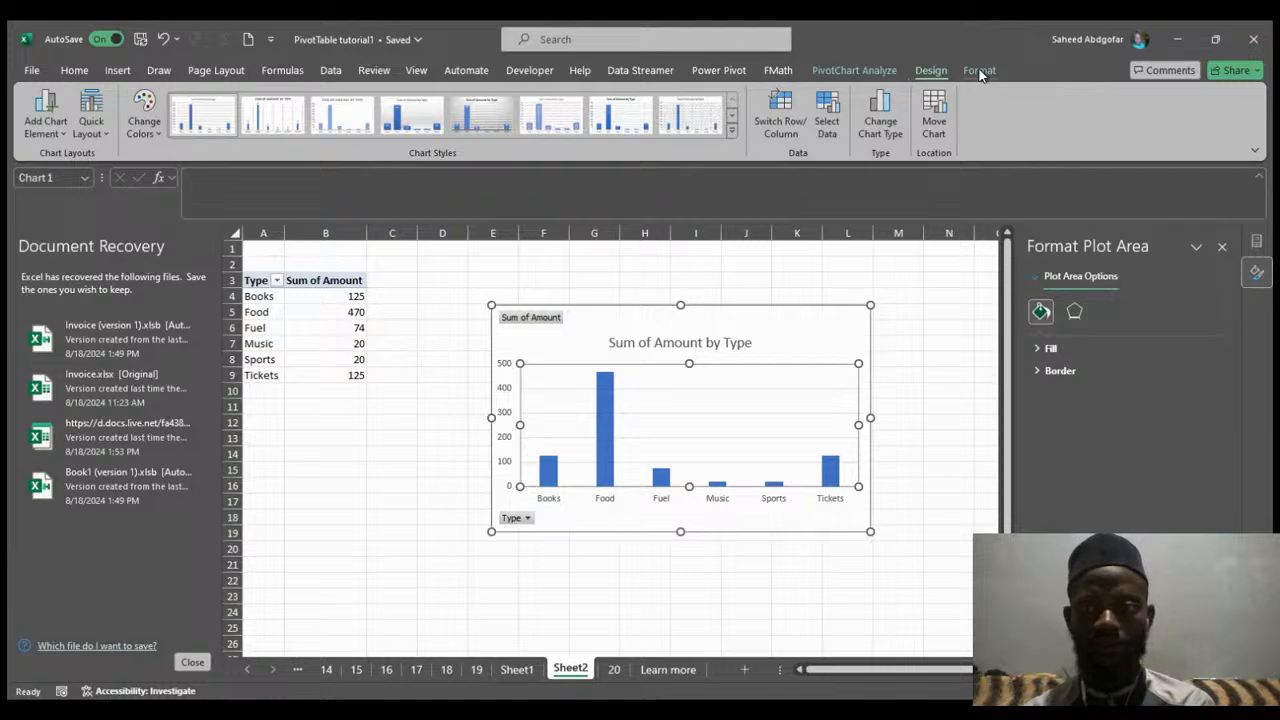
left_click(980, 71)
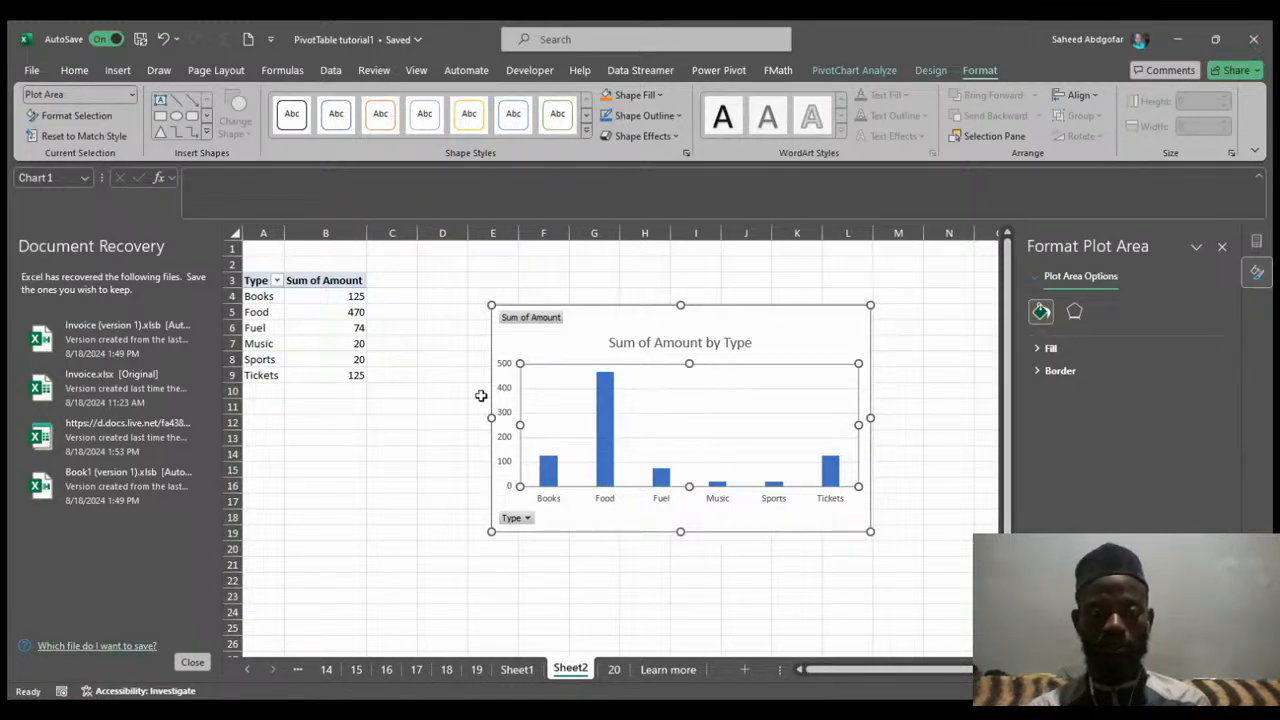
Select and inspect the Type labels and Sum of Amount values in the Sheet2 PivotTable.
left_click(358, 311)
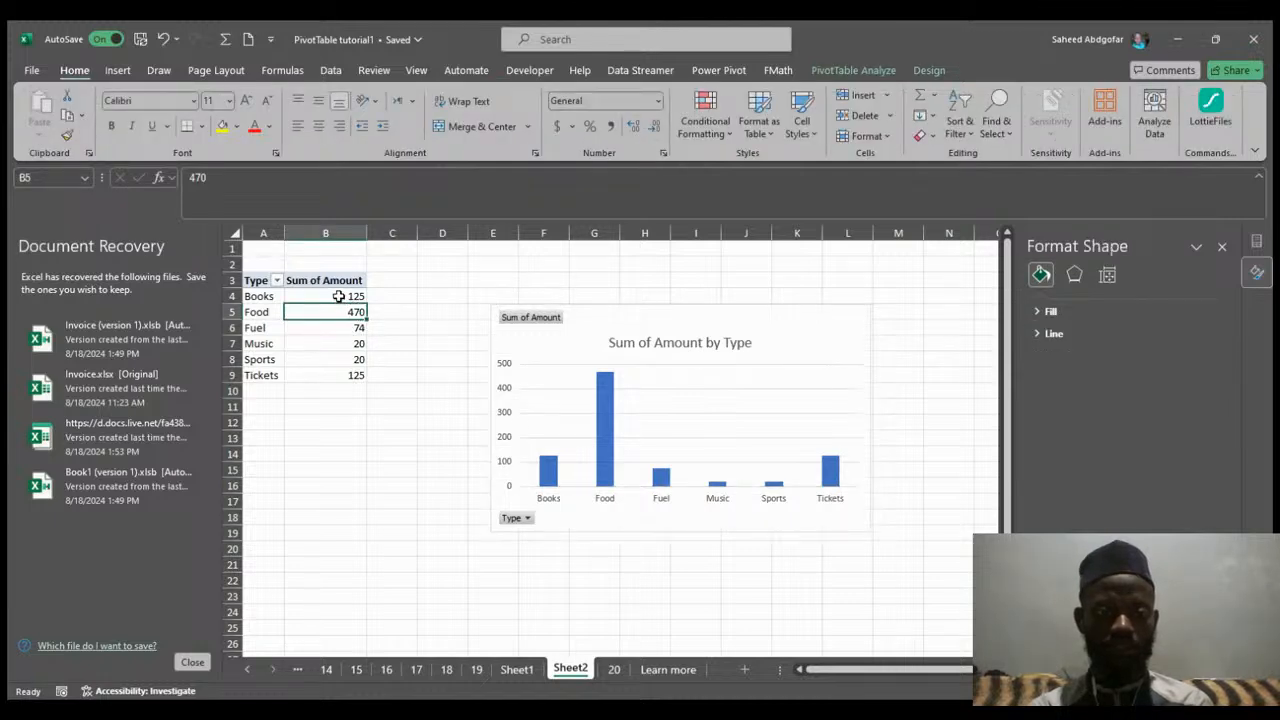
left_click(317, 280)
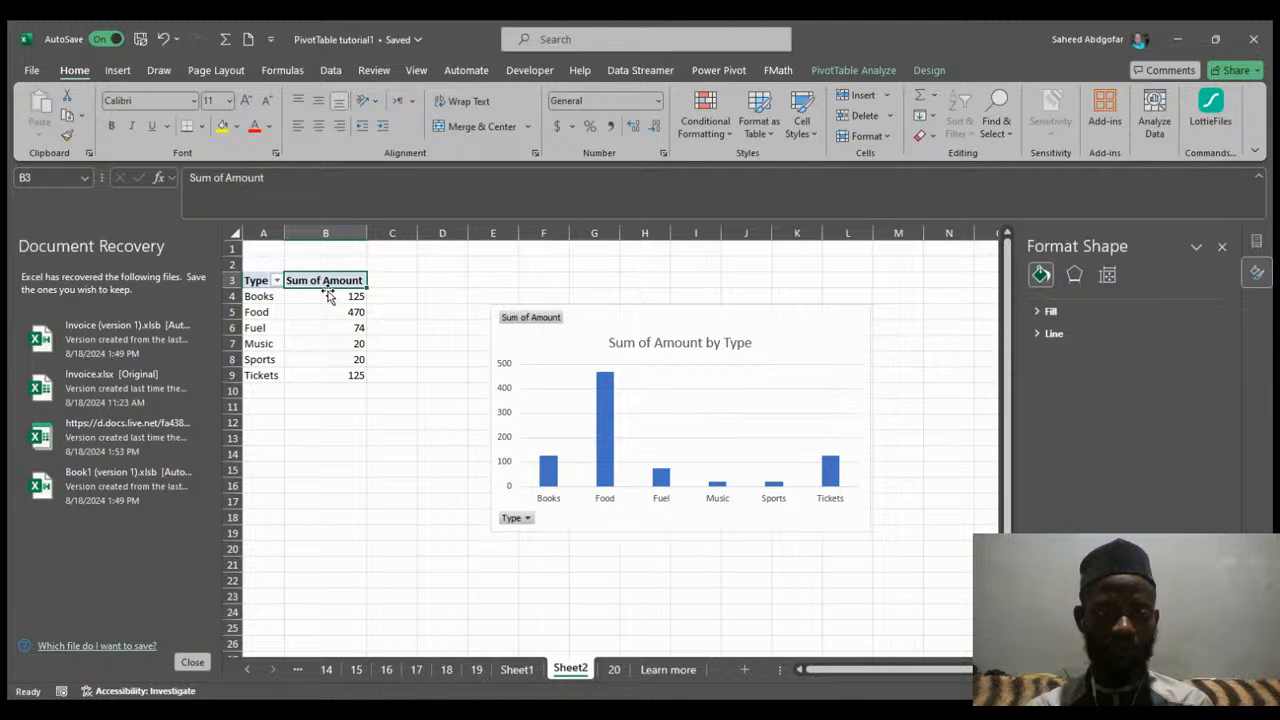
left_click(326, 300)
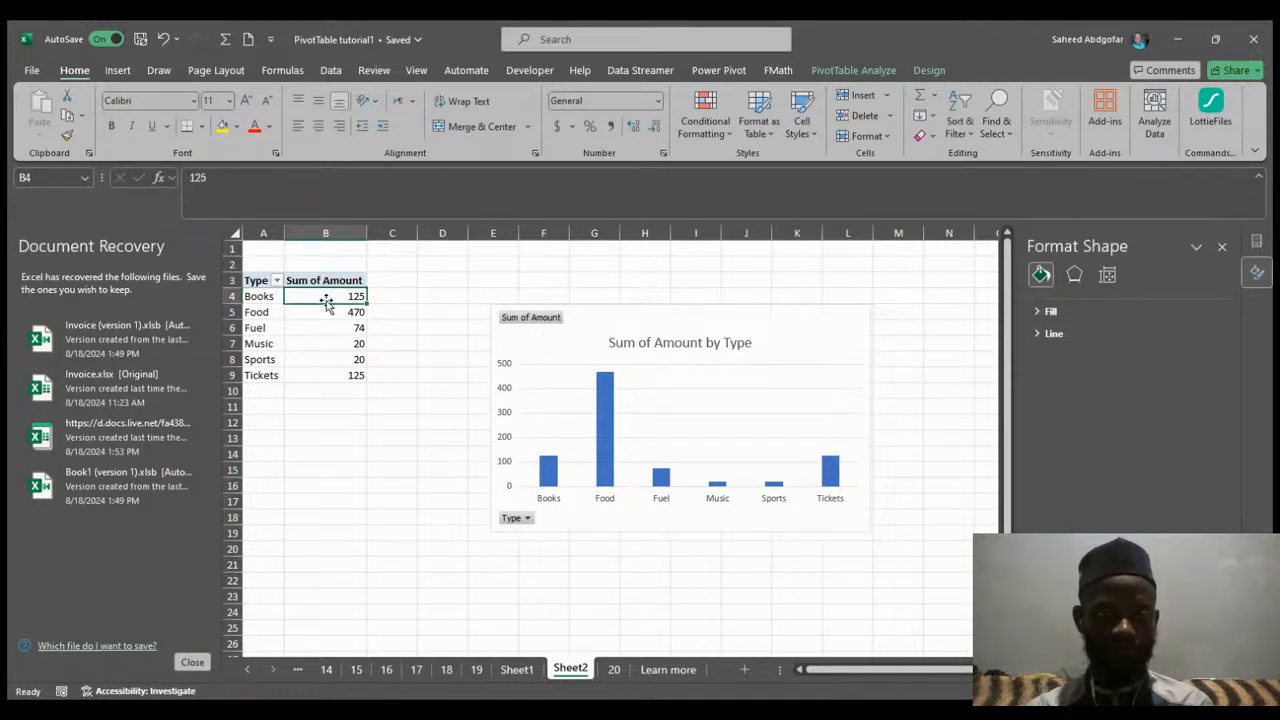
left_click_drag(326, 302, 328, 326)
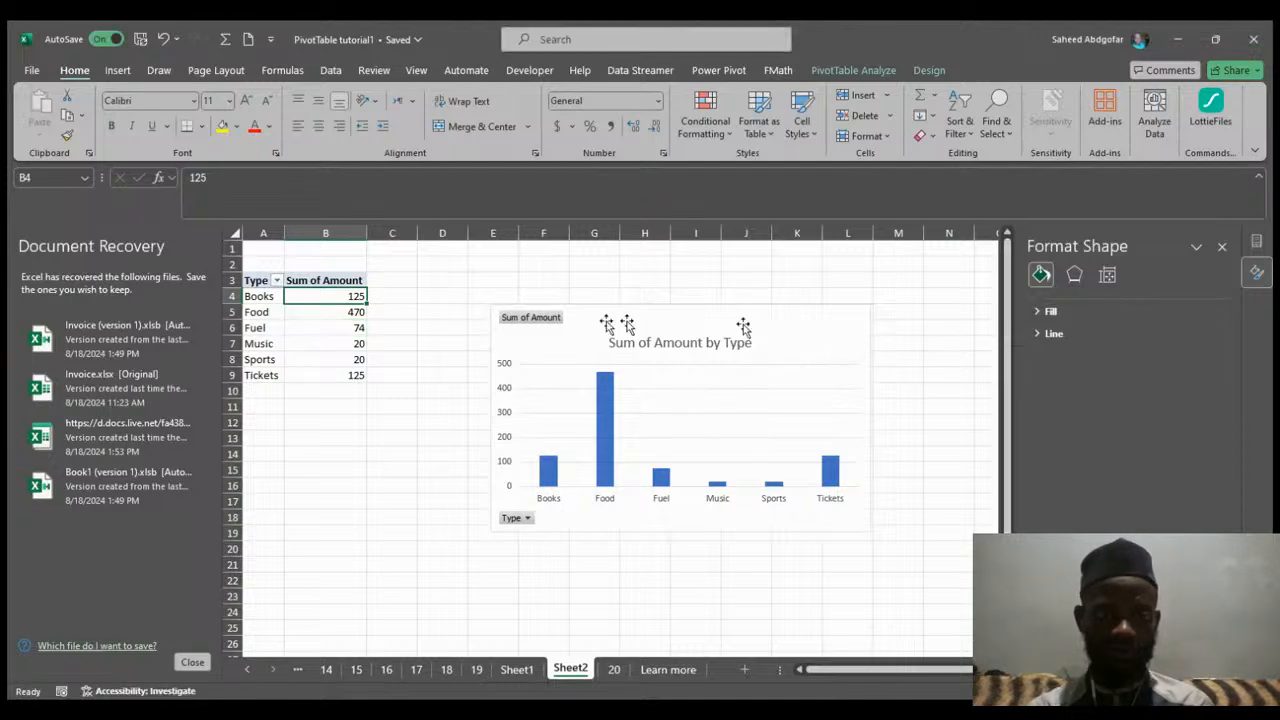
left_click_drag(336, 297, 343, 370)
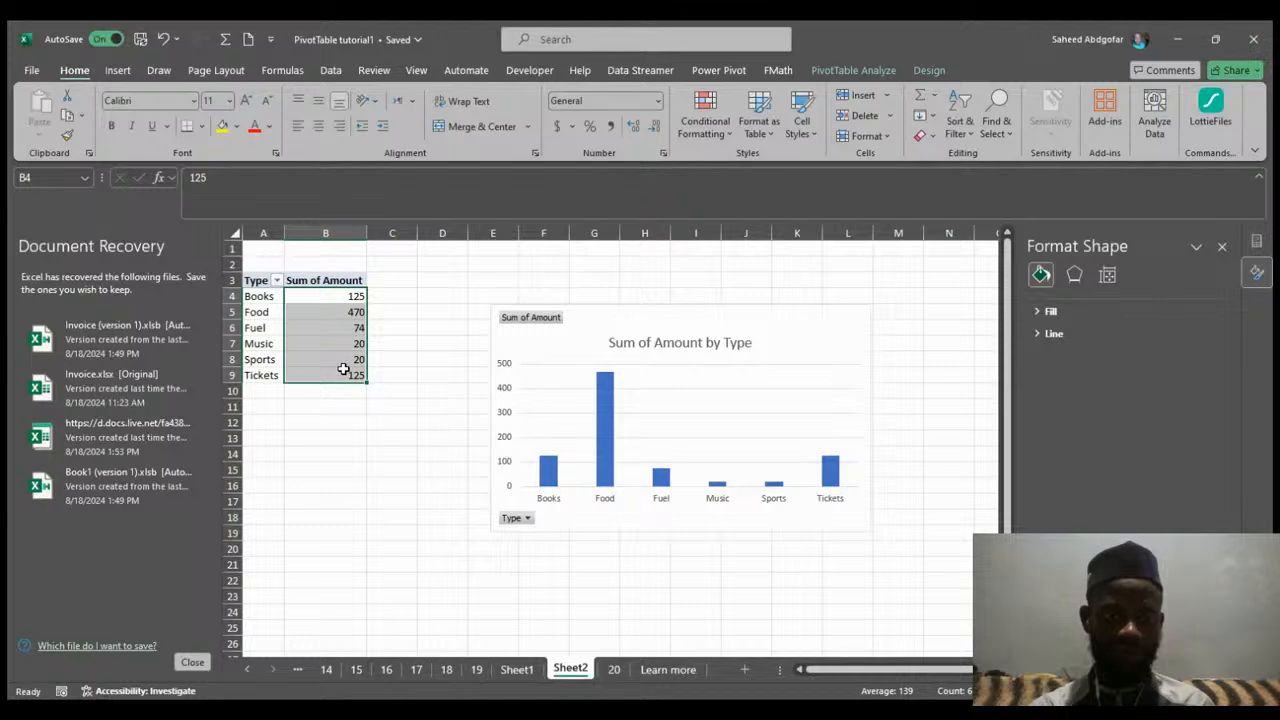
left_click(437, 283)
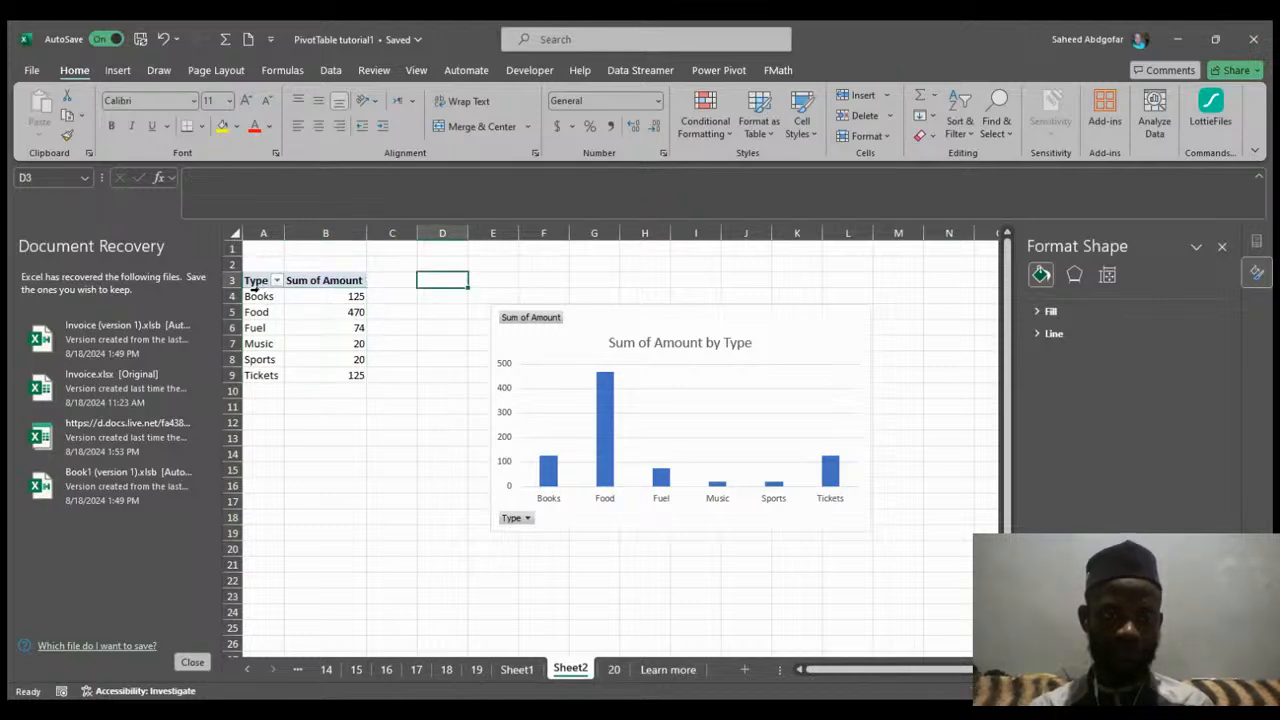
left_click(258, 297)
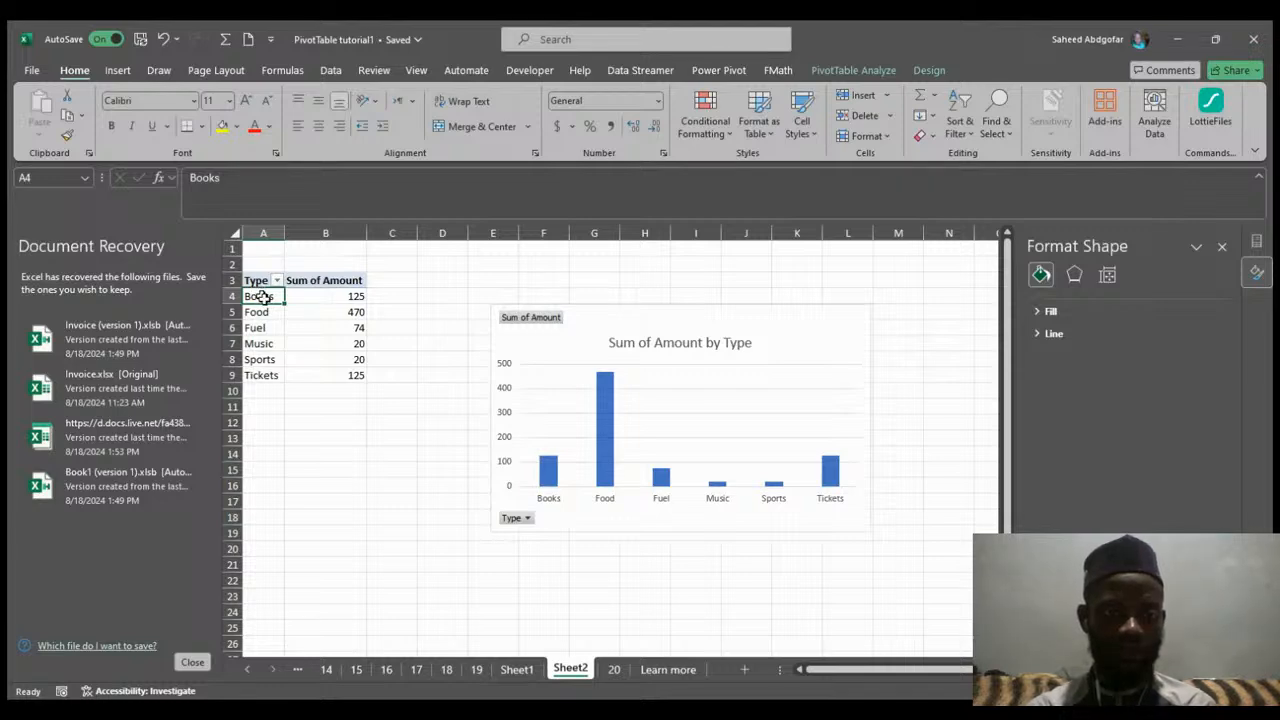
left_click_drag(262, 296, 342, 386)
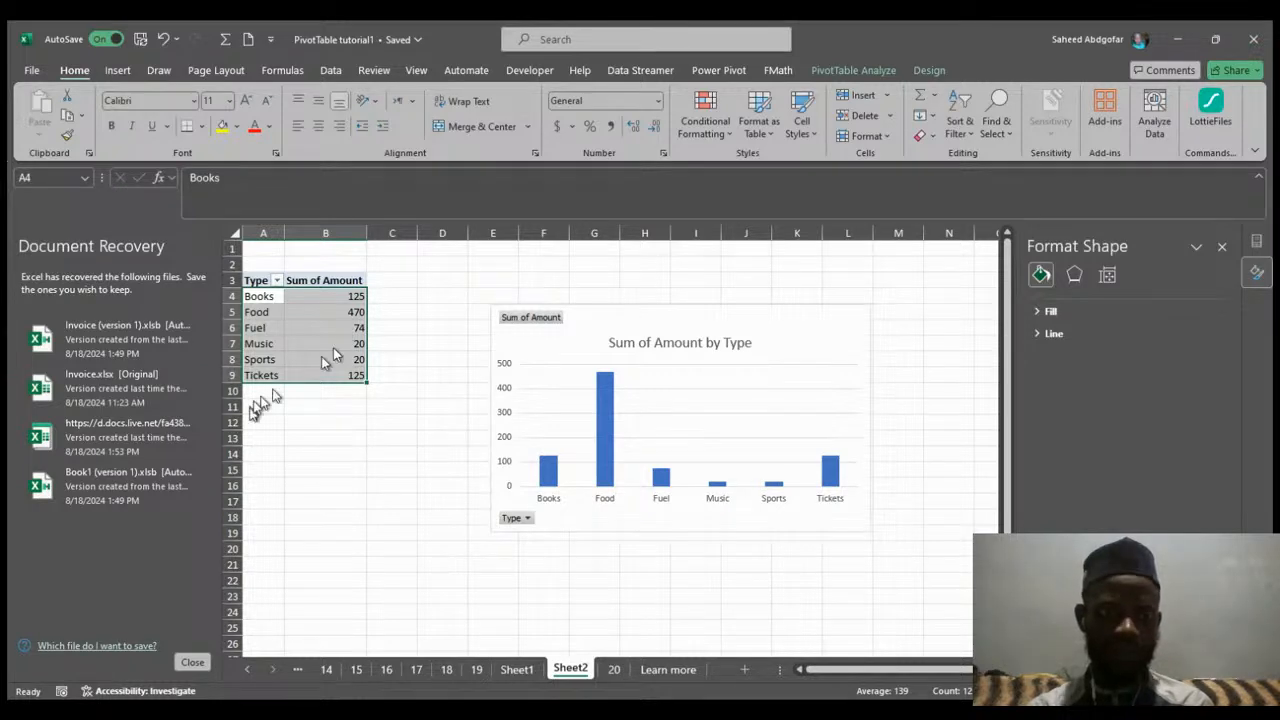
left_click(266, 328)
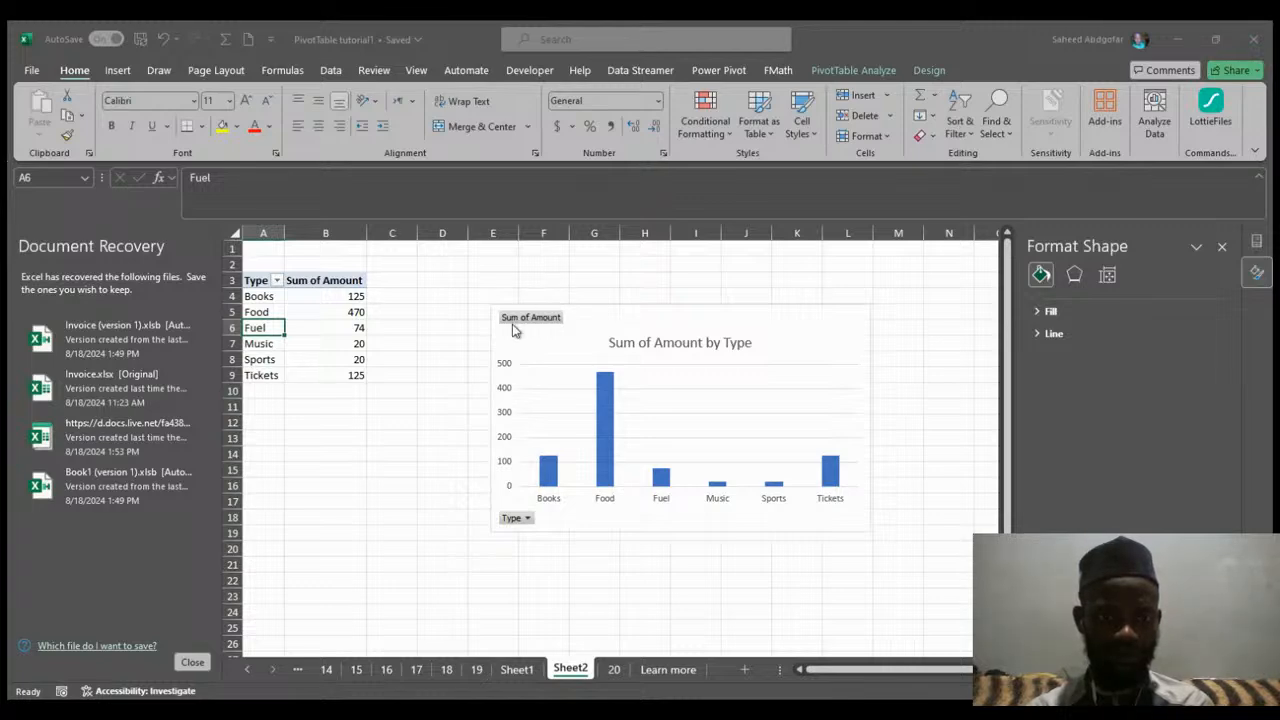
Sort the PivotTable's types by Sum of Amount in descending order.
left_click(445, 414)
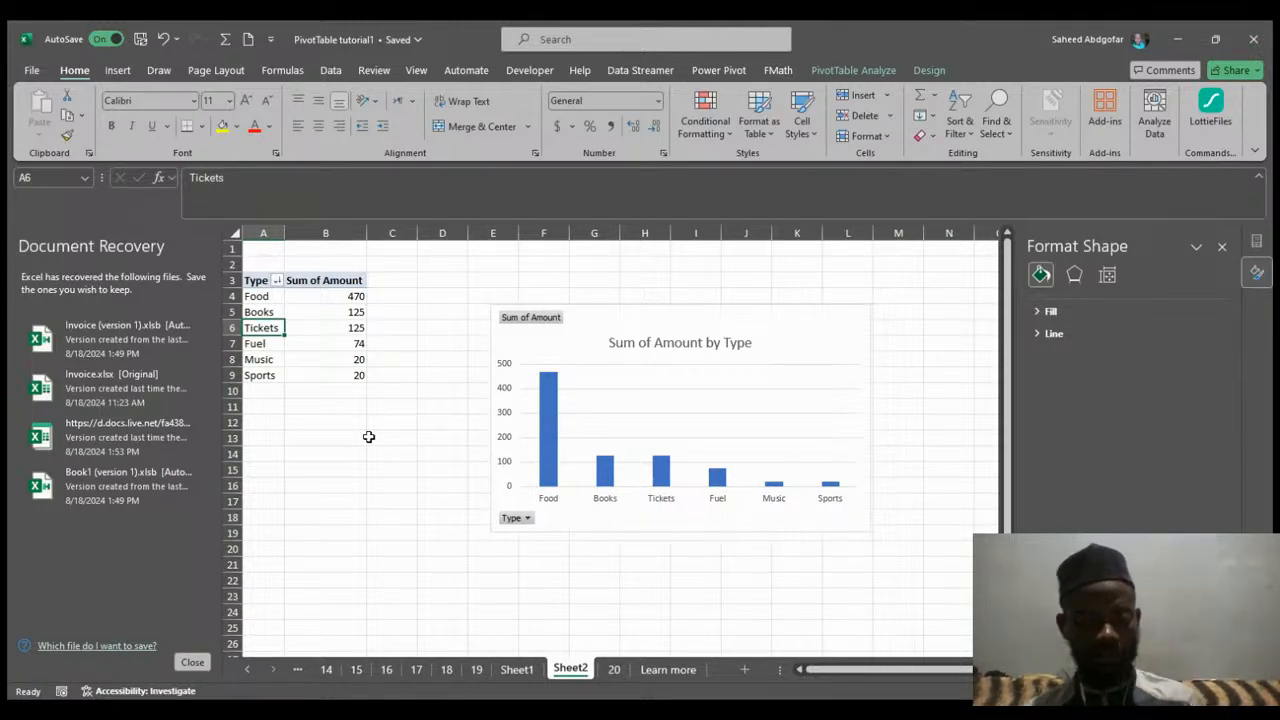
key("ctrl+z")
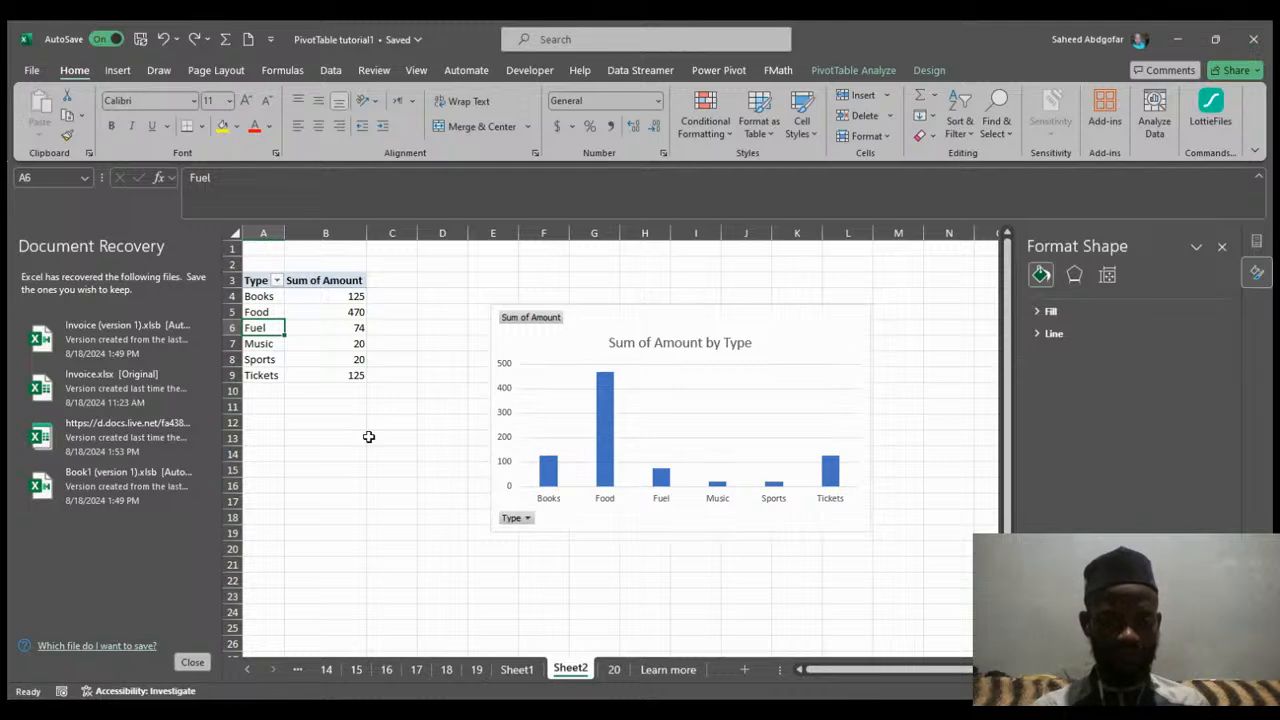
left_click(333, 440)
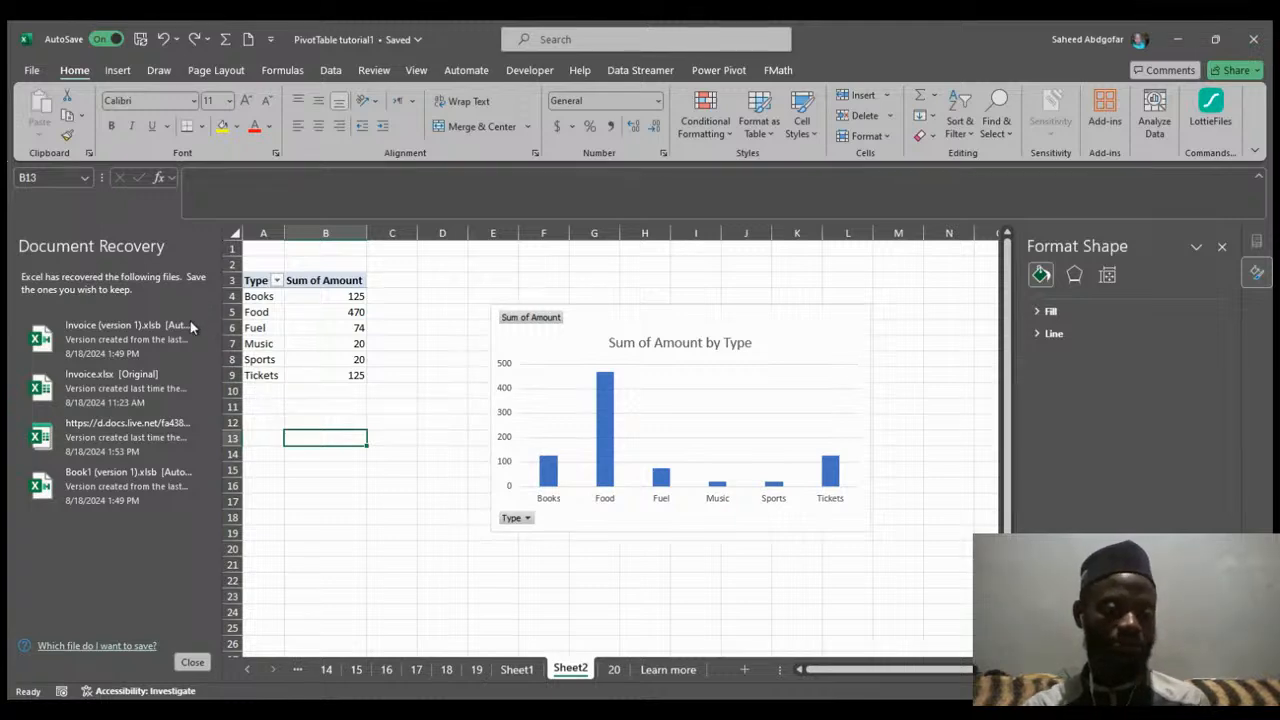
key("ctrl+y")
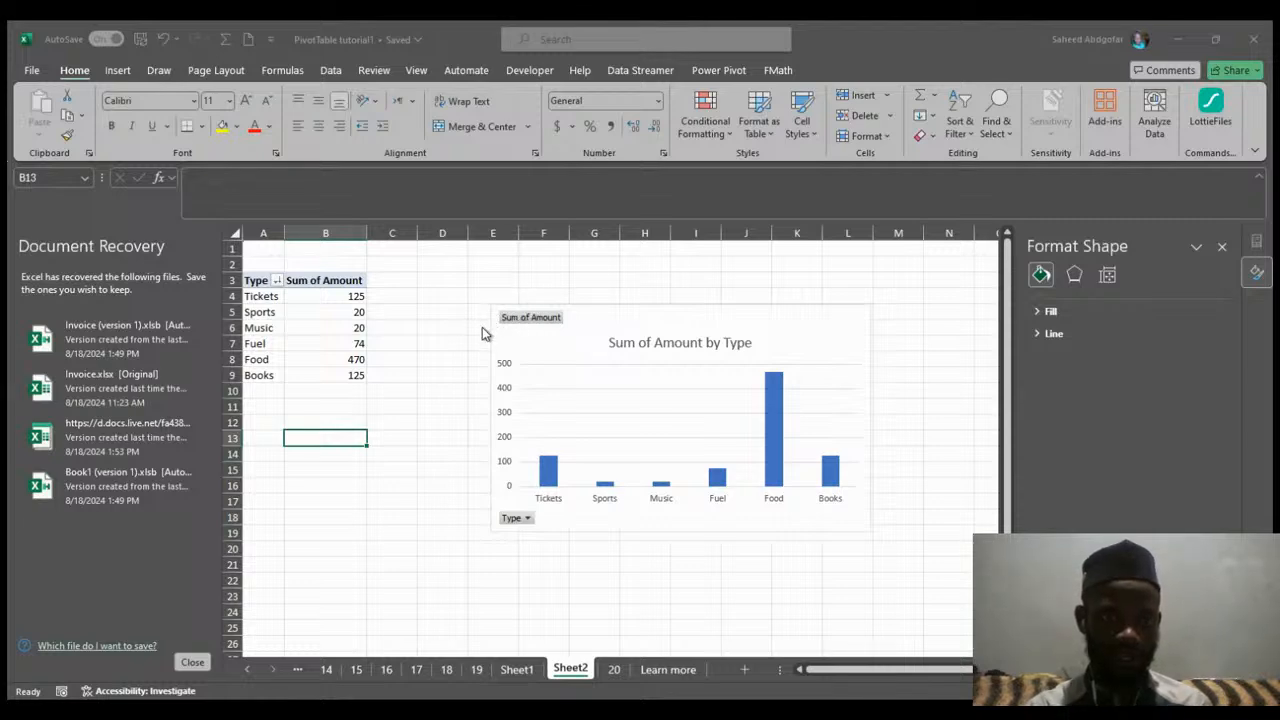
left_click(450, 411)
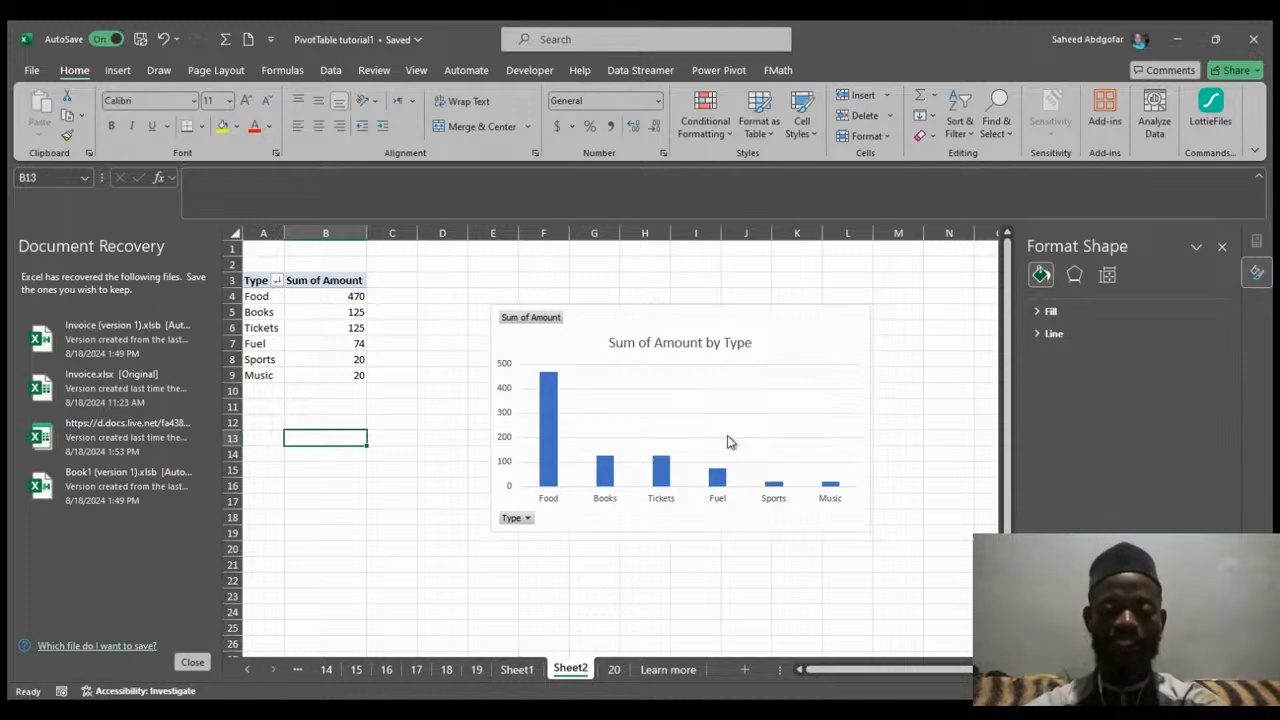
Apply a chart style with data labels on the bars to the PivotChart.
left_click(552, 414)
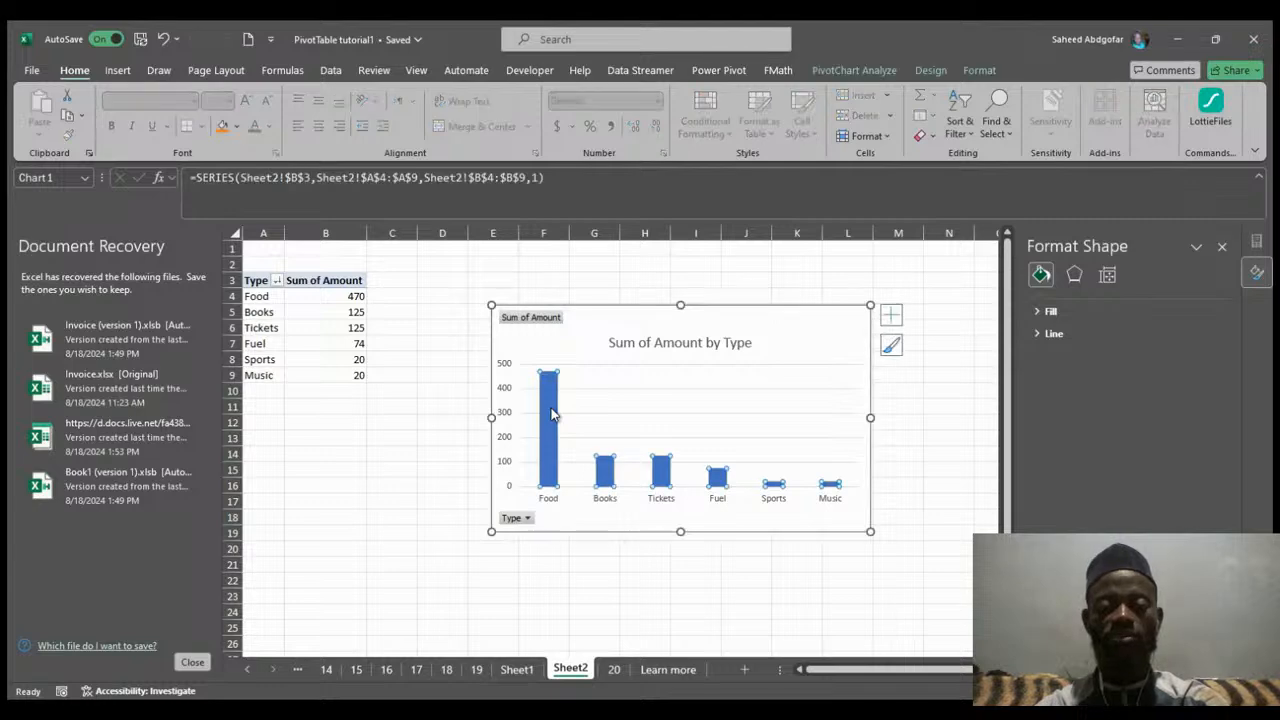
left_click(673, 449)
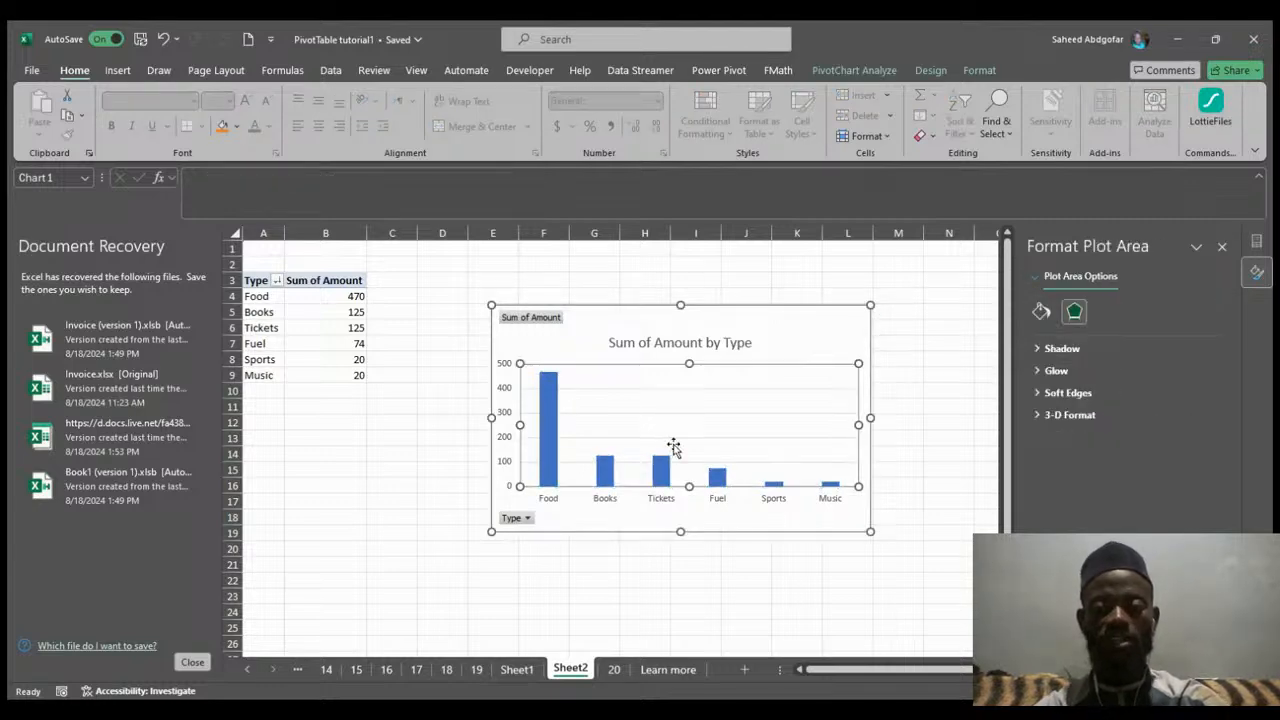
left_click(391, 421)
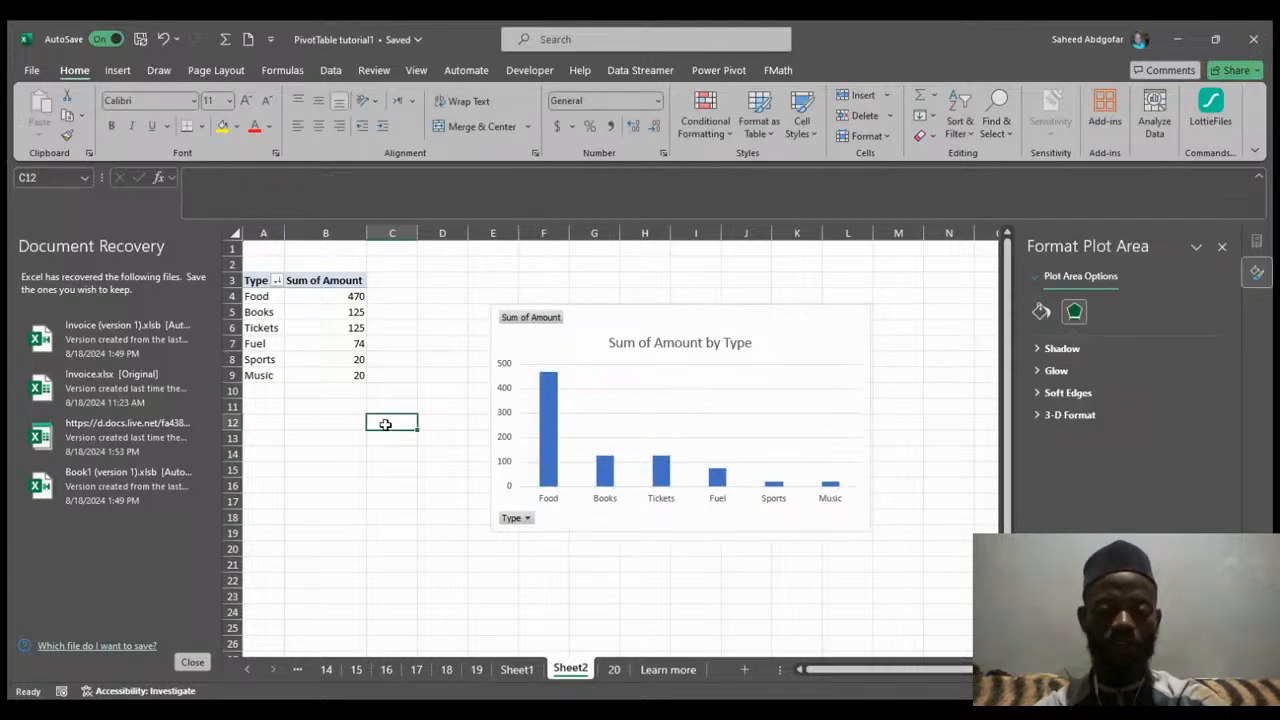
left_click(655, 405)
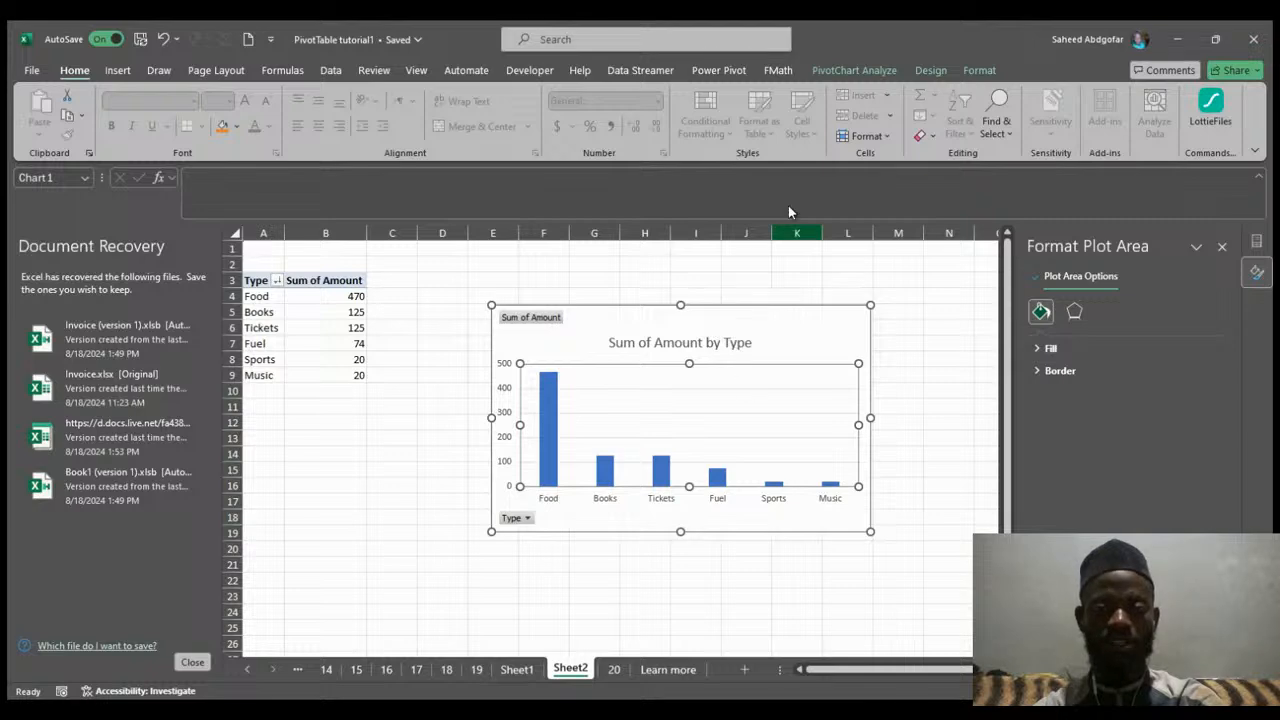
left_click(856, 68)
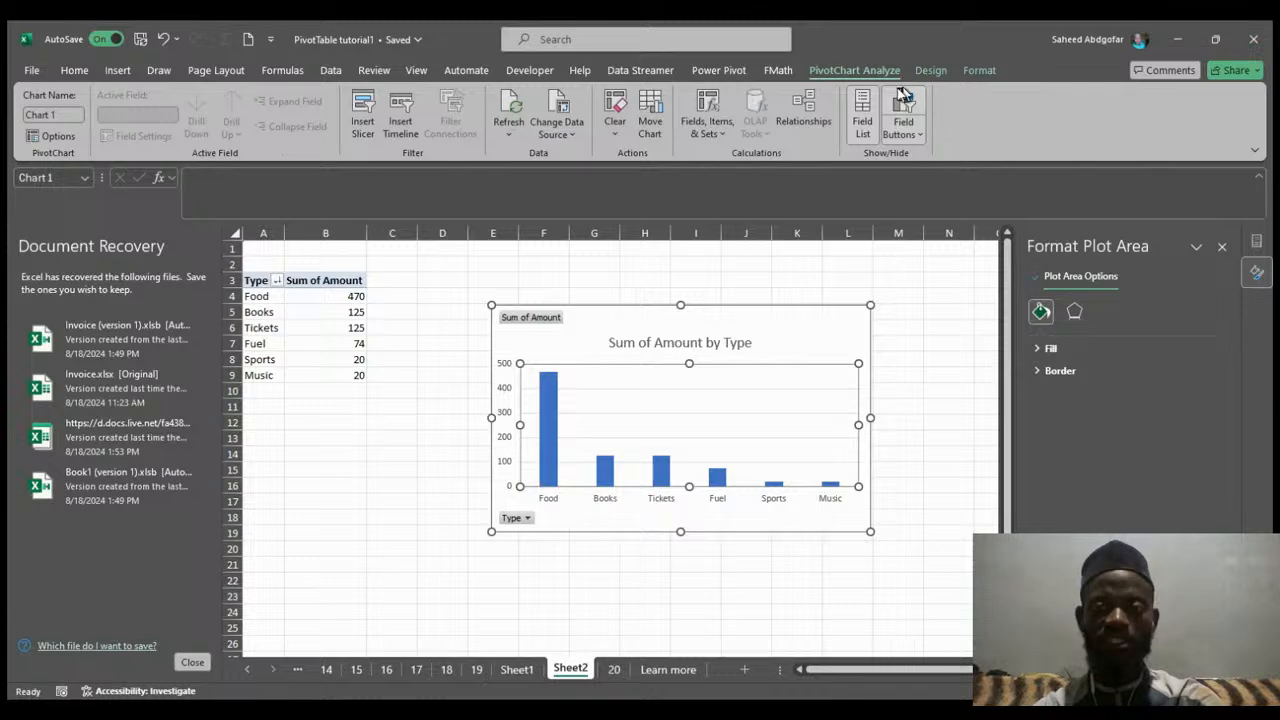
left_click(924, 74)
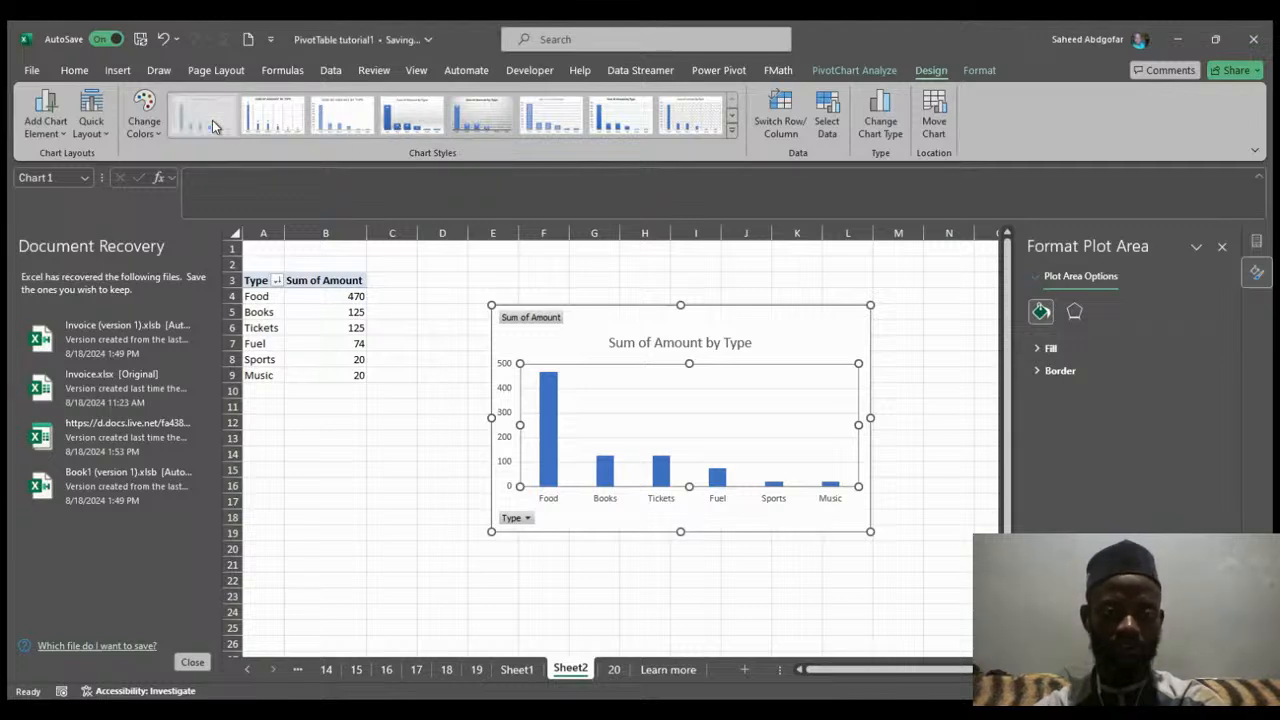
left_click(275, 125)
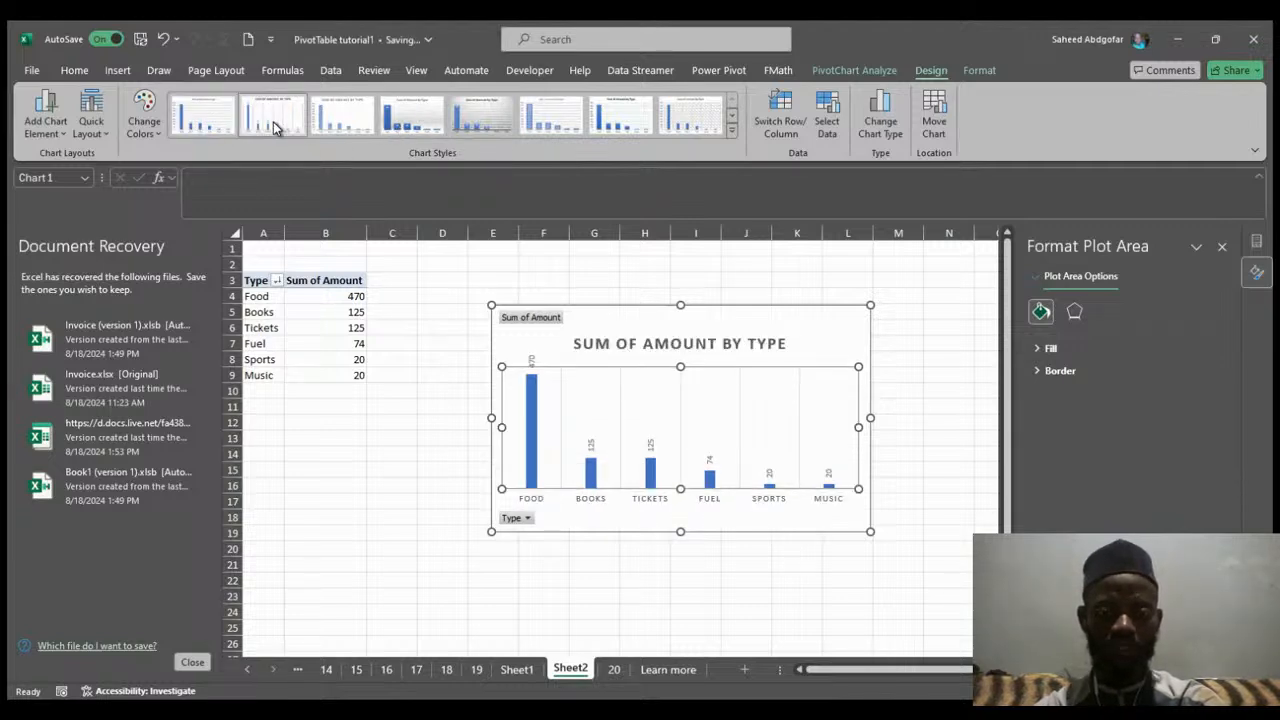
left_click(349, 111)
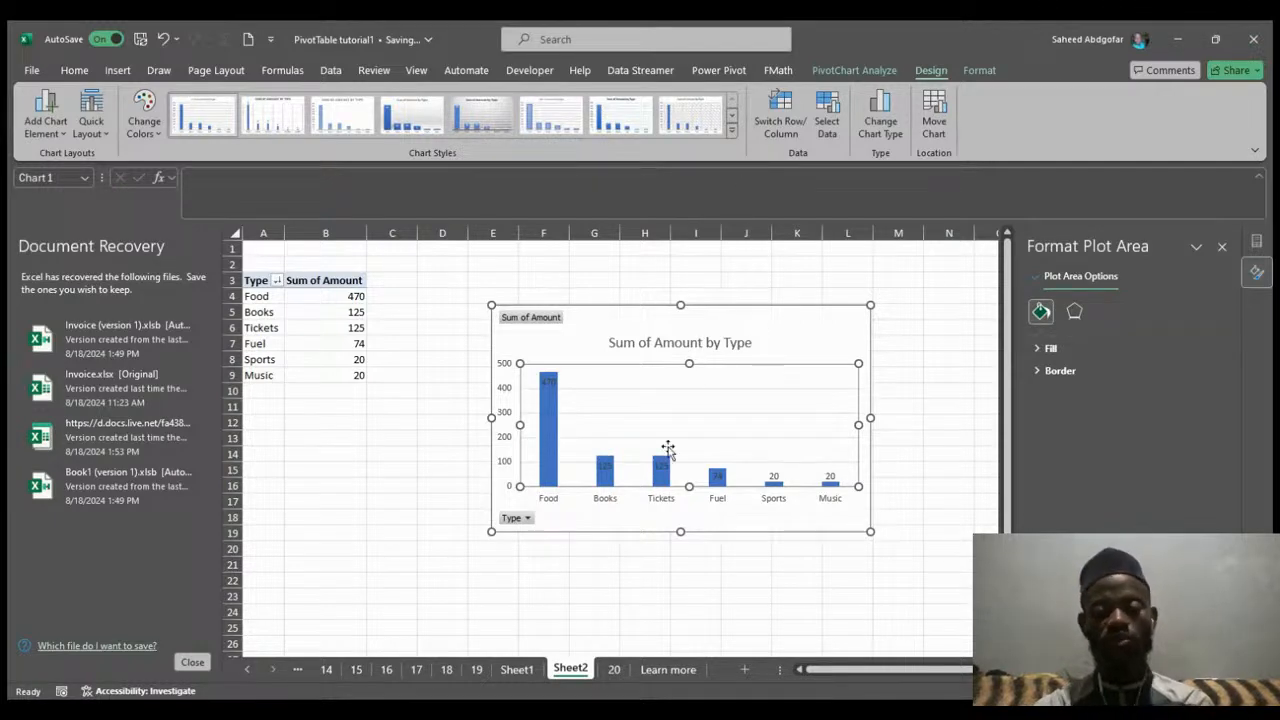
Move the PivotChart lower on the sheet while trying Switch Row/Column and reverting it.
left_click(772, 124)
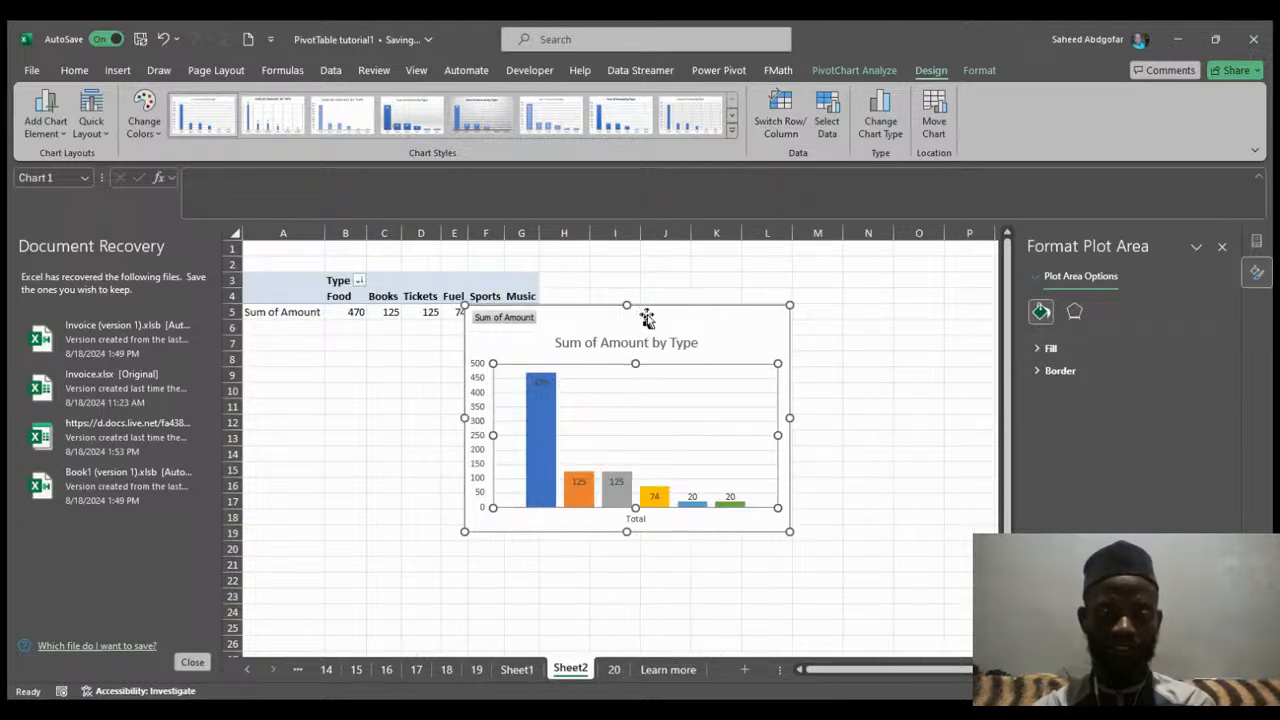
left_click_drag(646, 314, 690, 351)
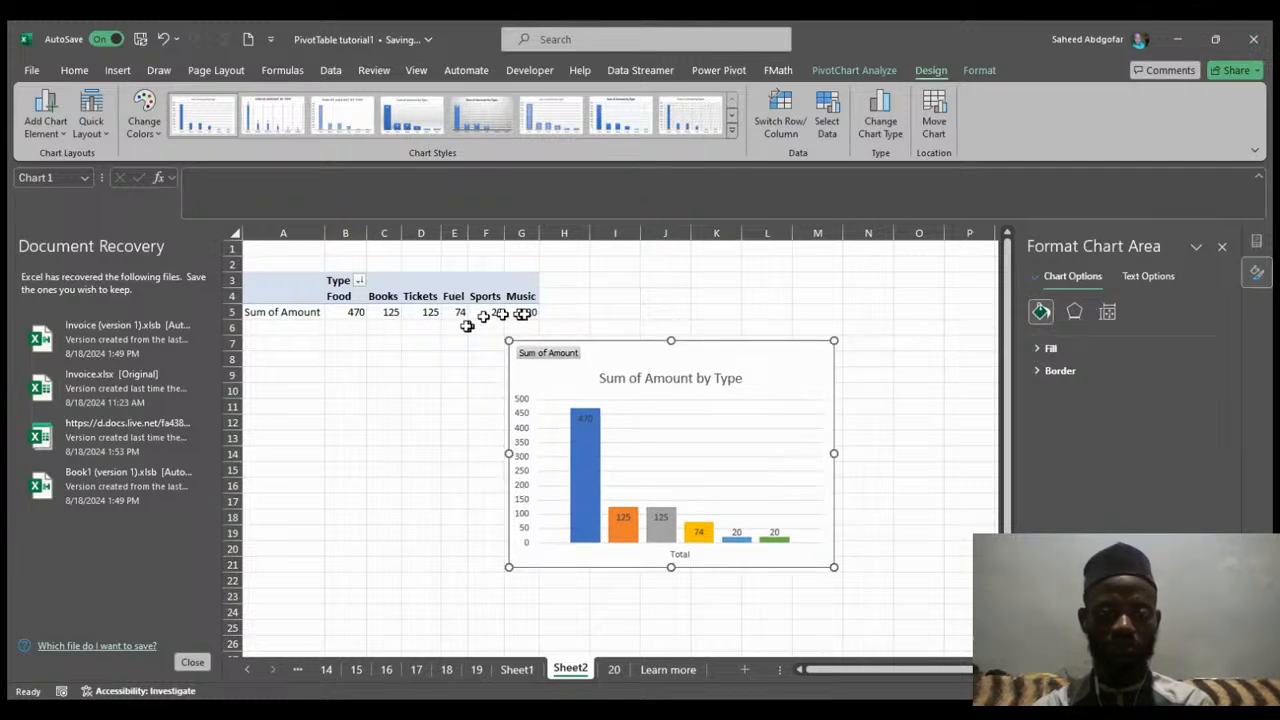
left_click(776, 114)
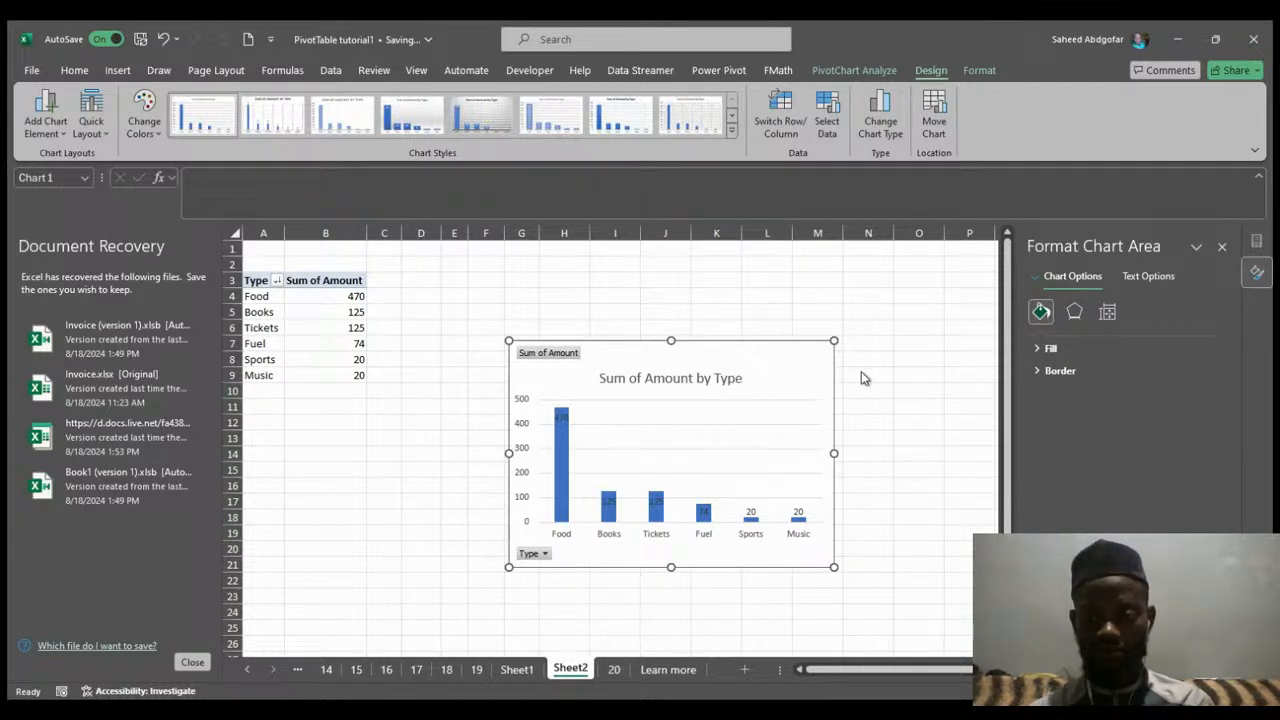
left_click(731, 328)
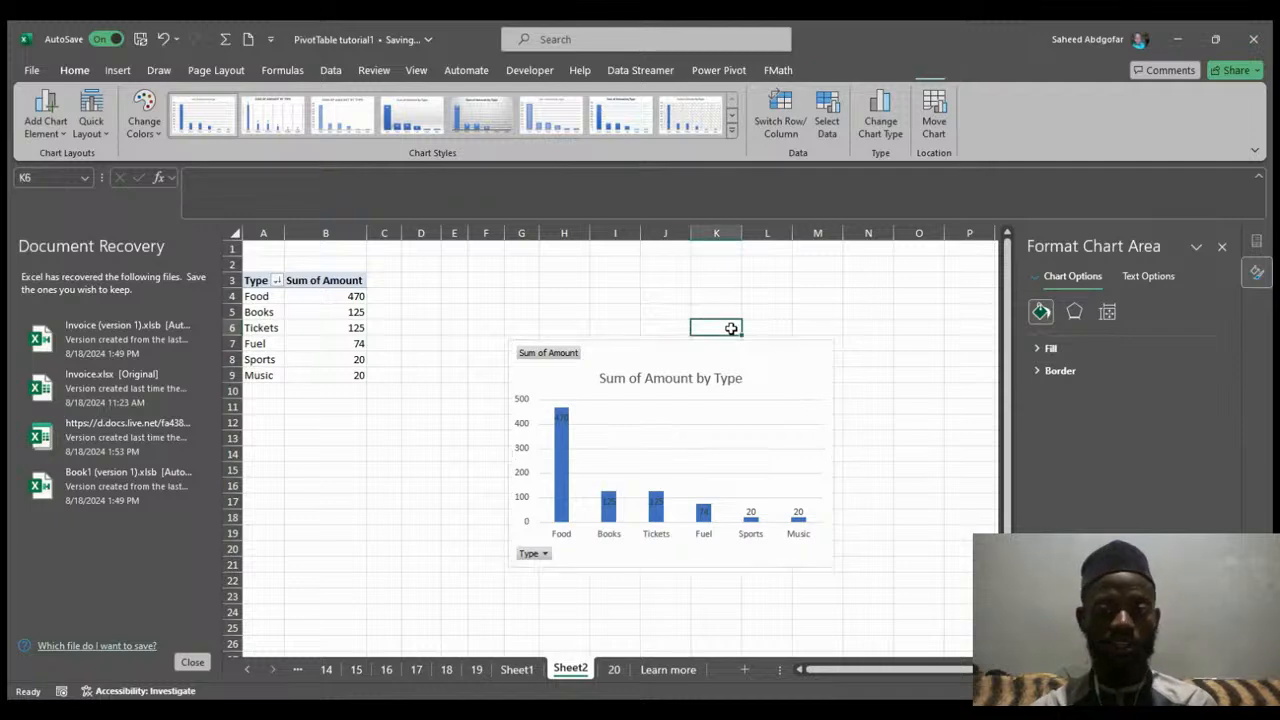
left_click(561, 458)
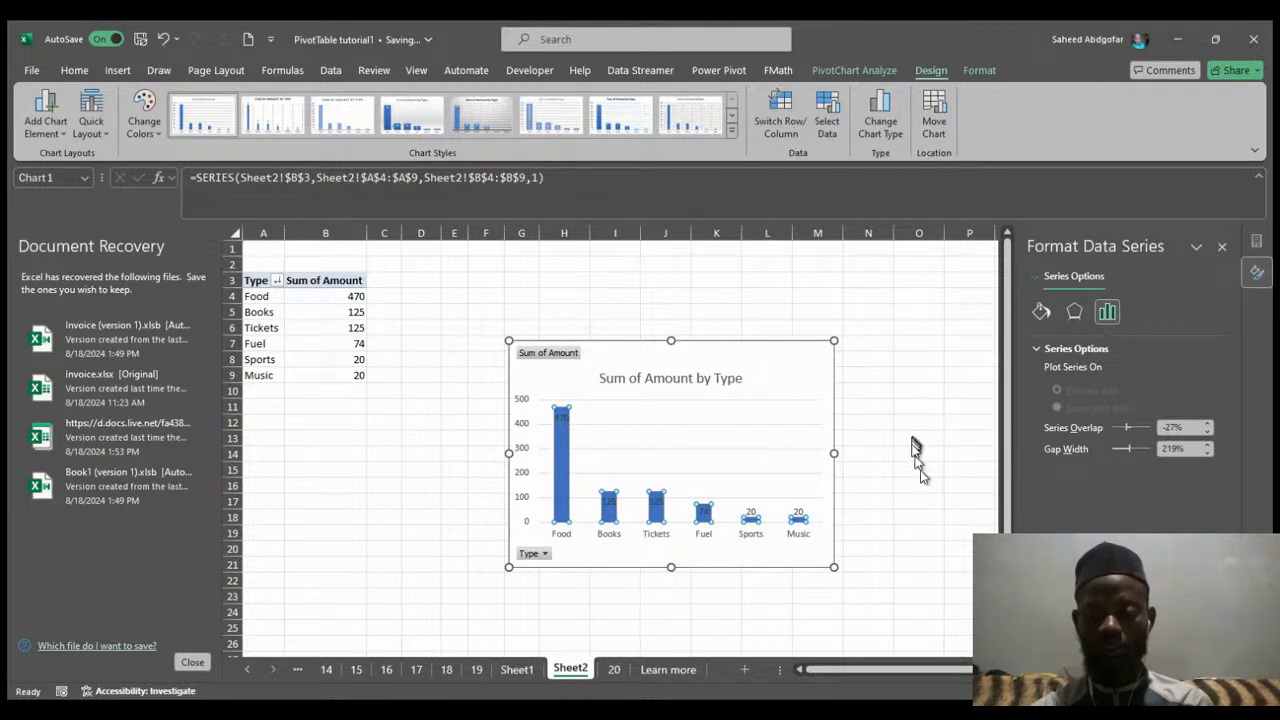
key("ctrl+z")
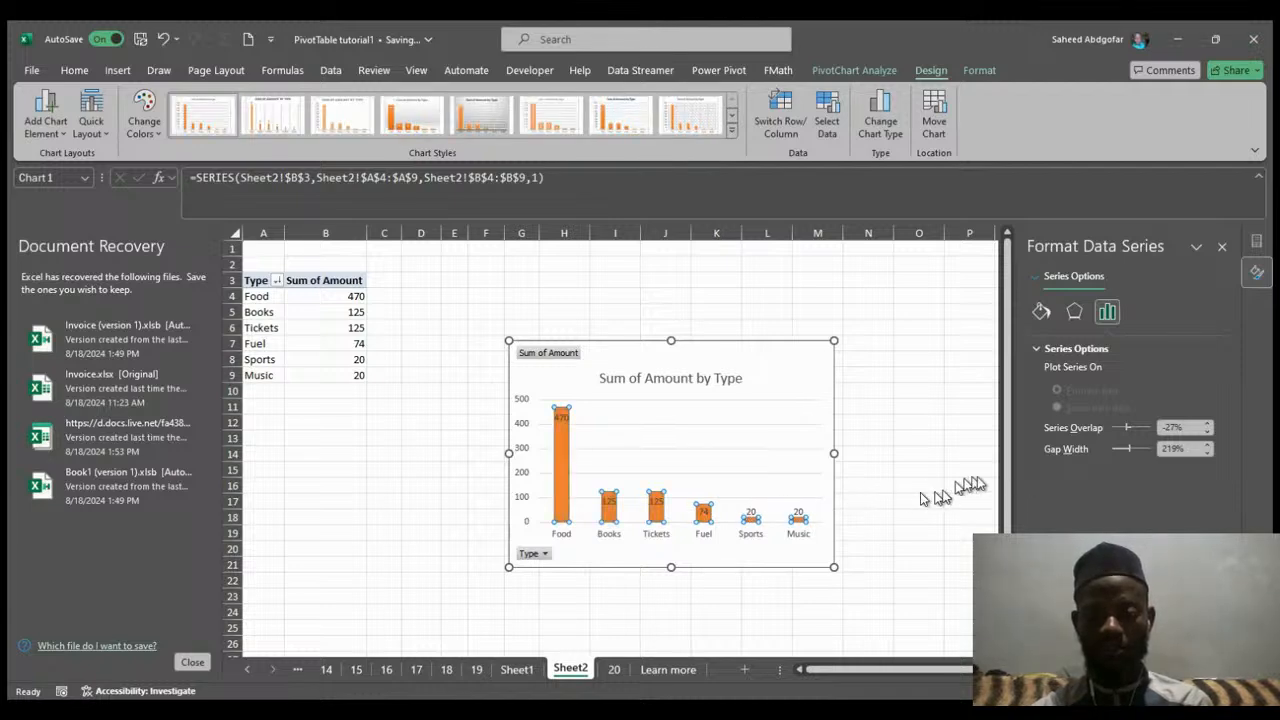
key("ctrl+z")
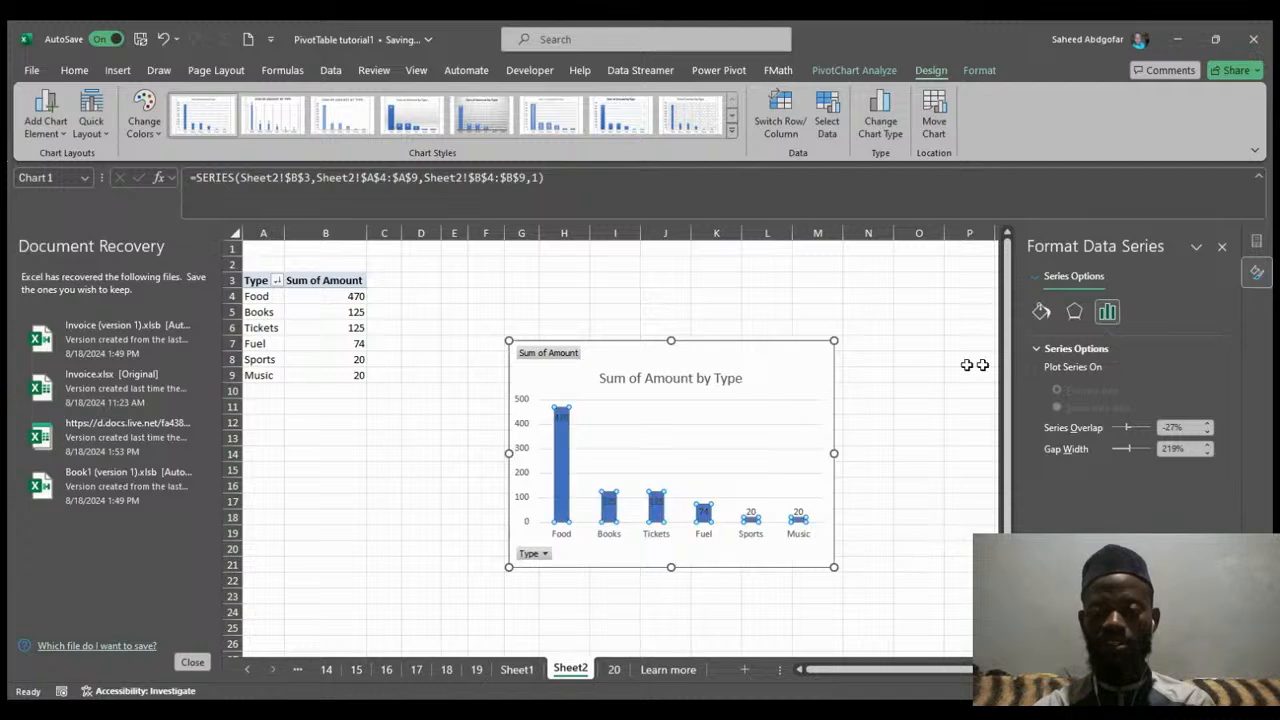
left_click(940, 330)
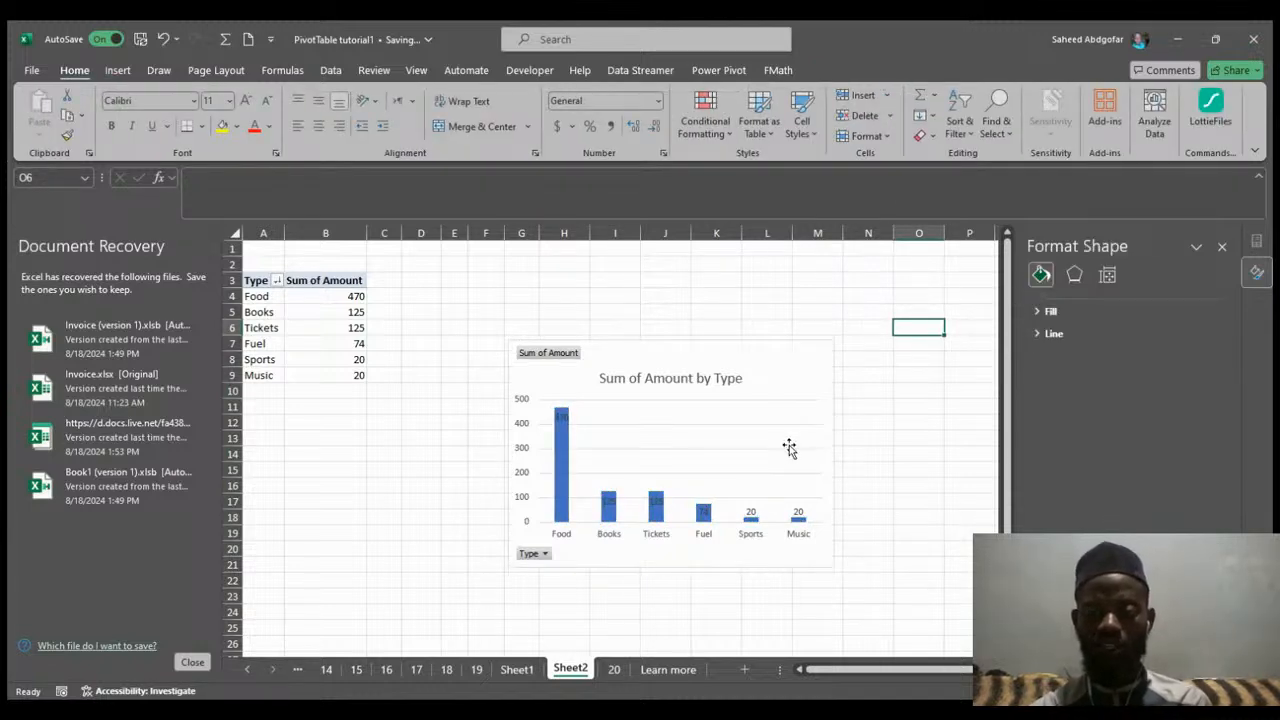
Try deleting the PivotChart's plot area, then undo and redo the deletion until it is restored.
left_click(786, 408)
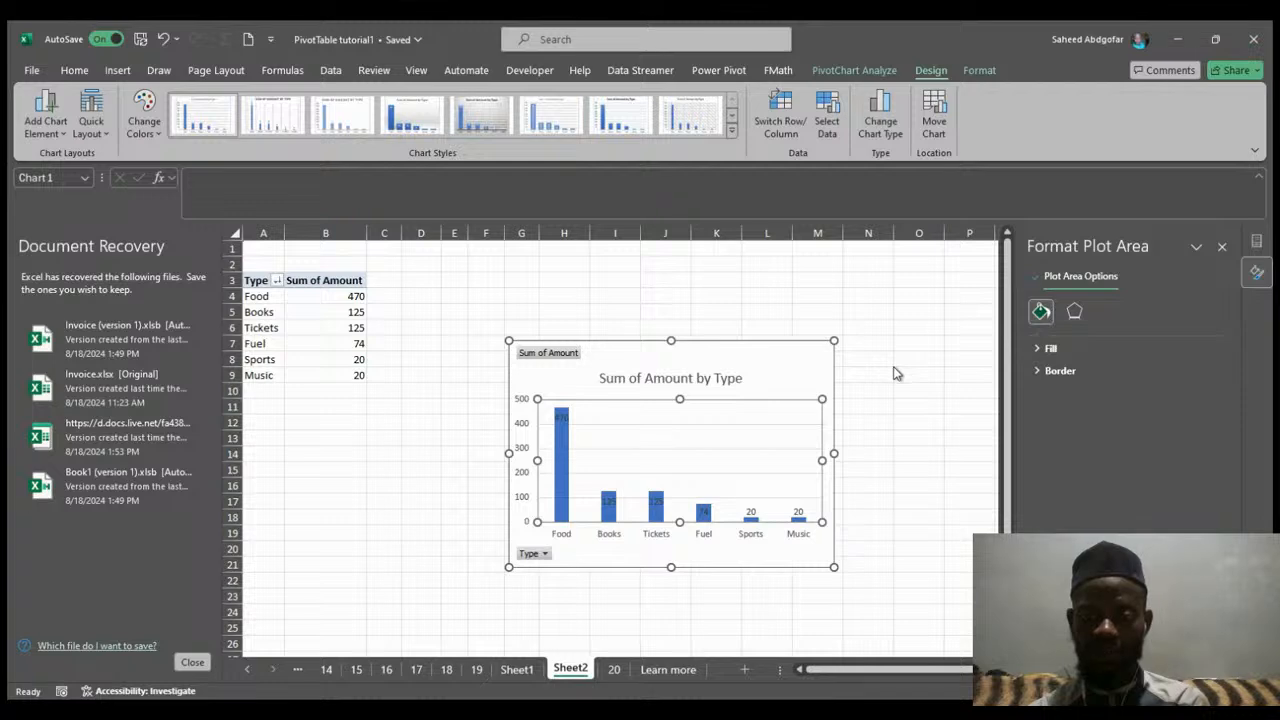
key("Delete")
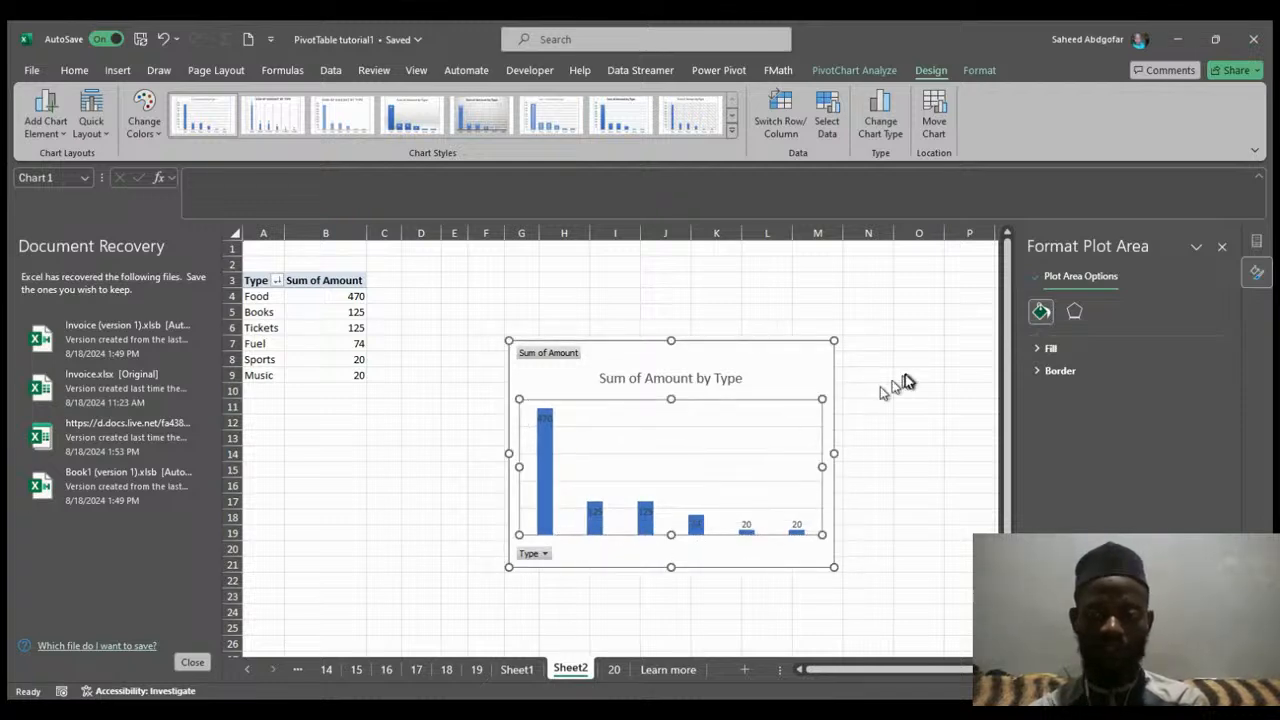
key("ctrl+z")
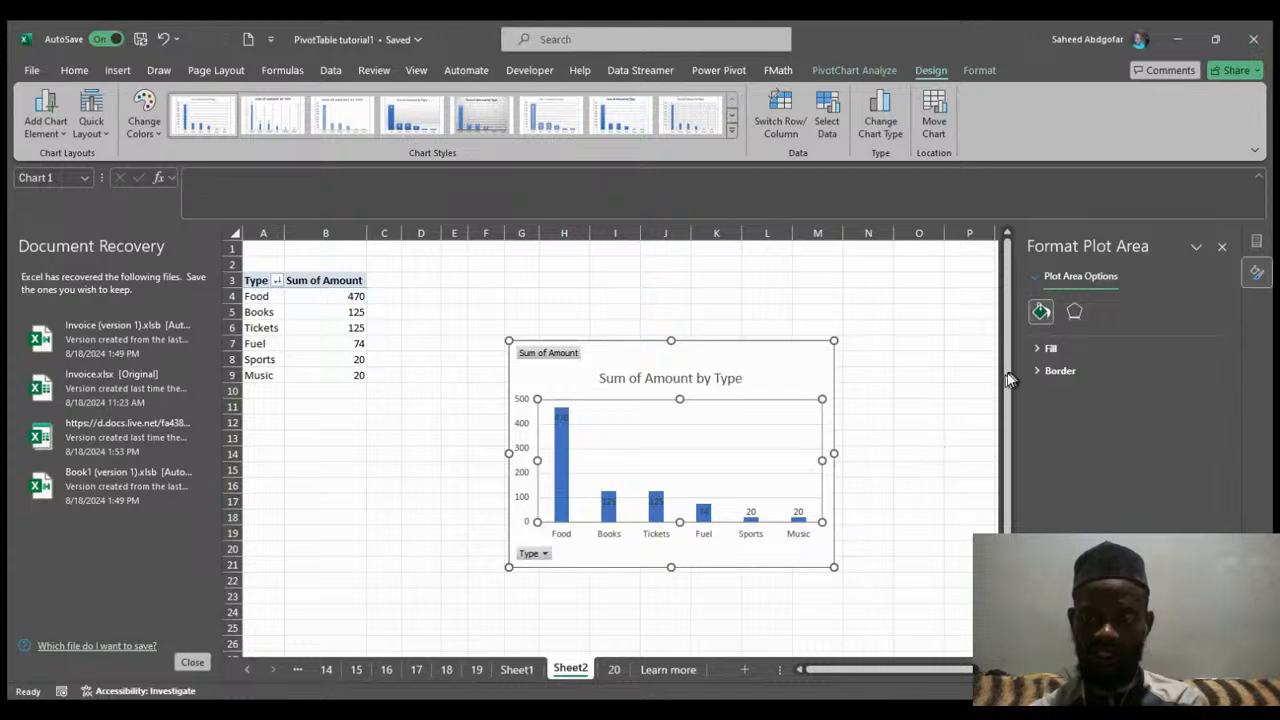
key("ctrl+z")
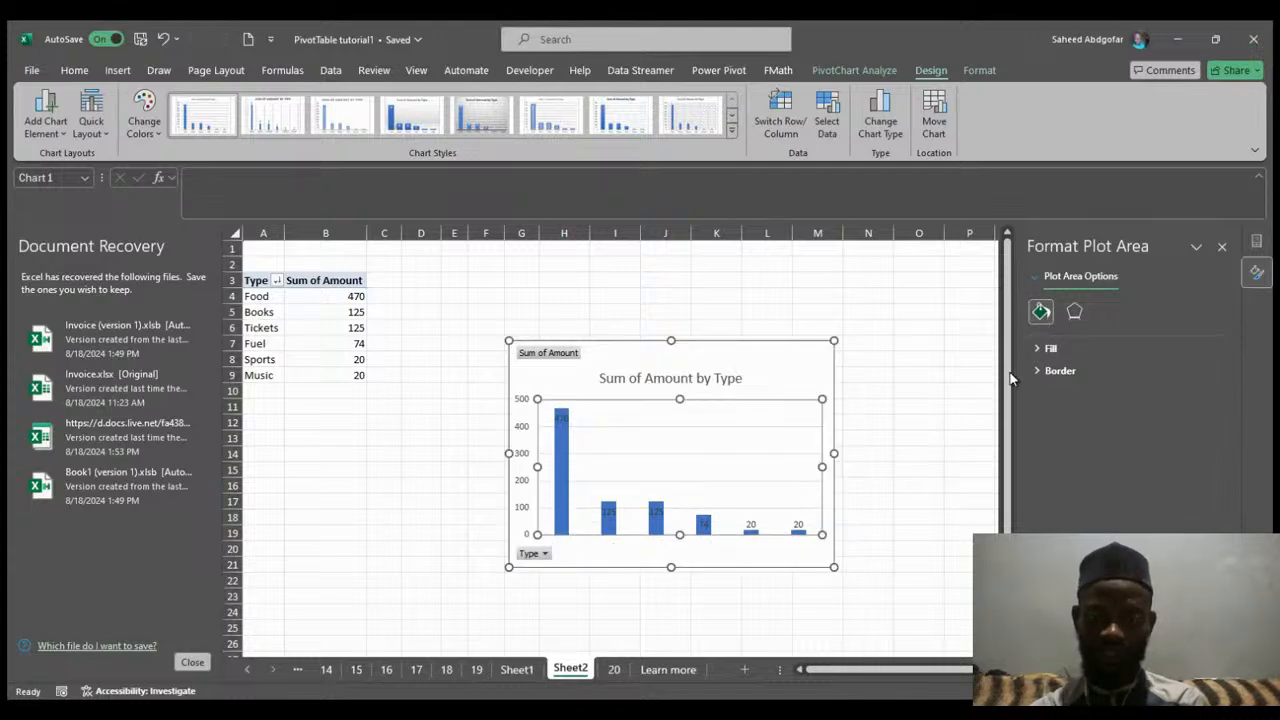
key("ctrl+y")
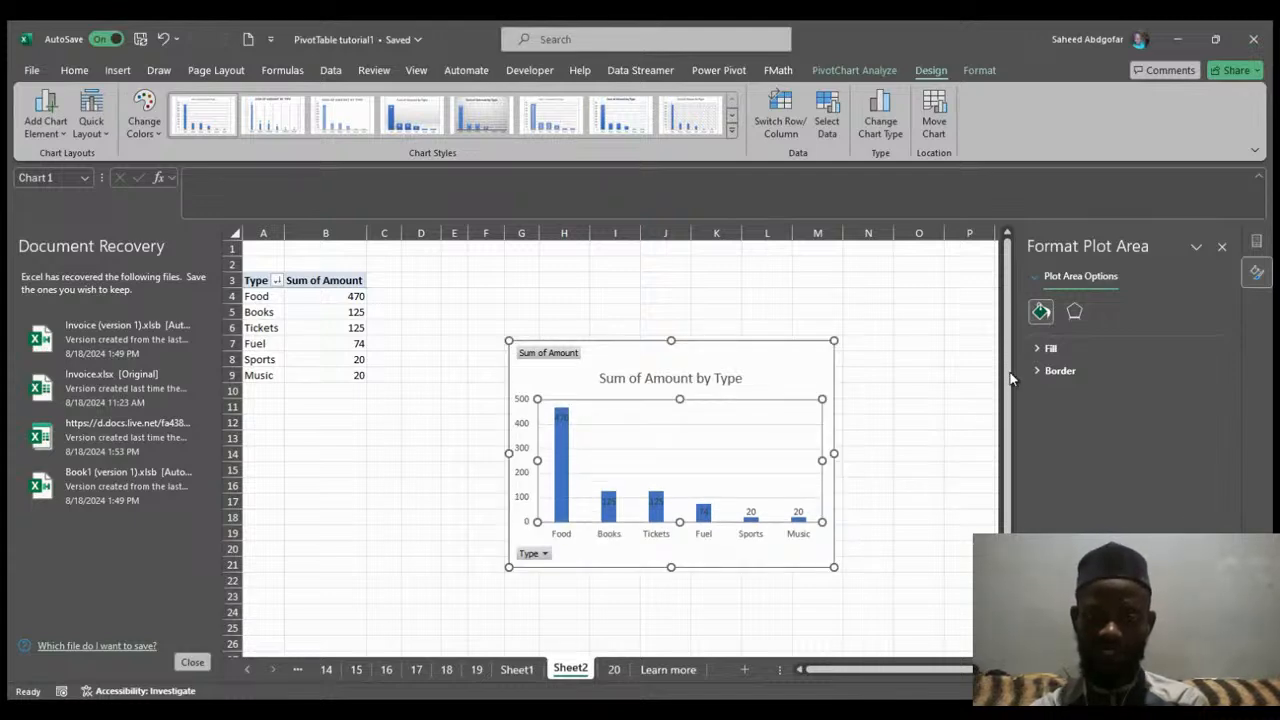
key("ctrl+z")
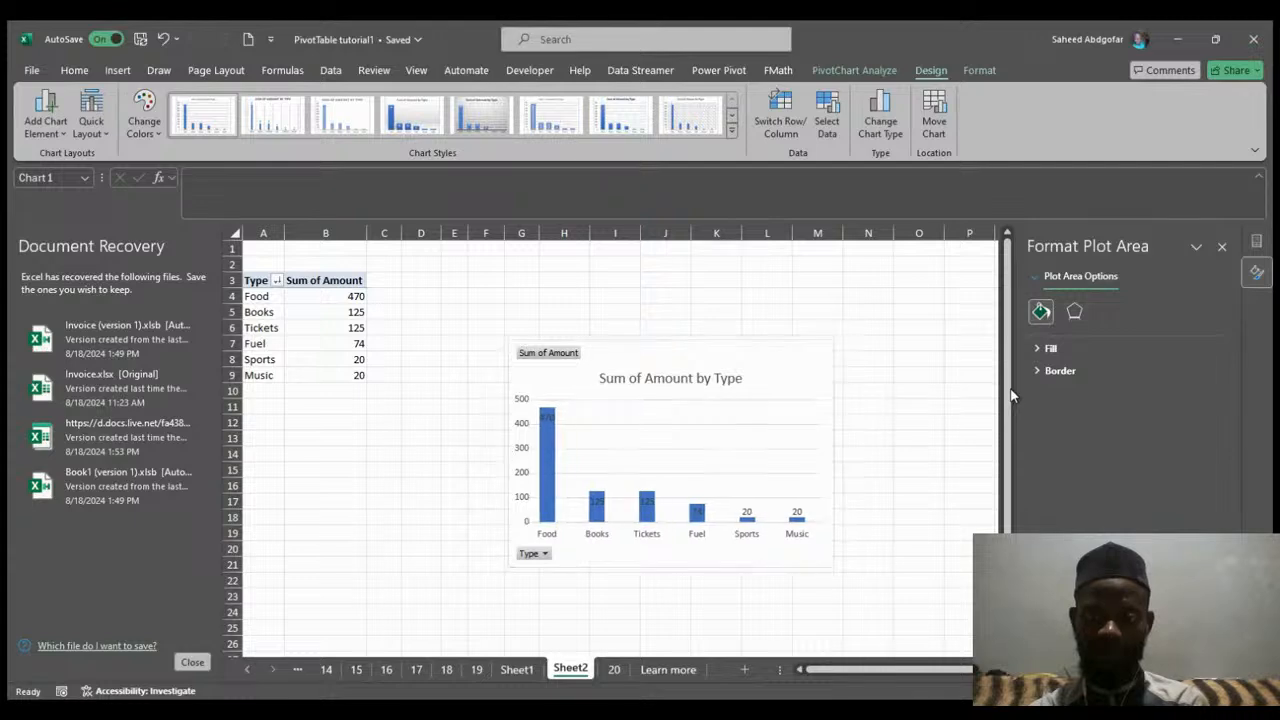
key("ctrl+z")
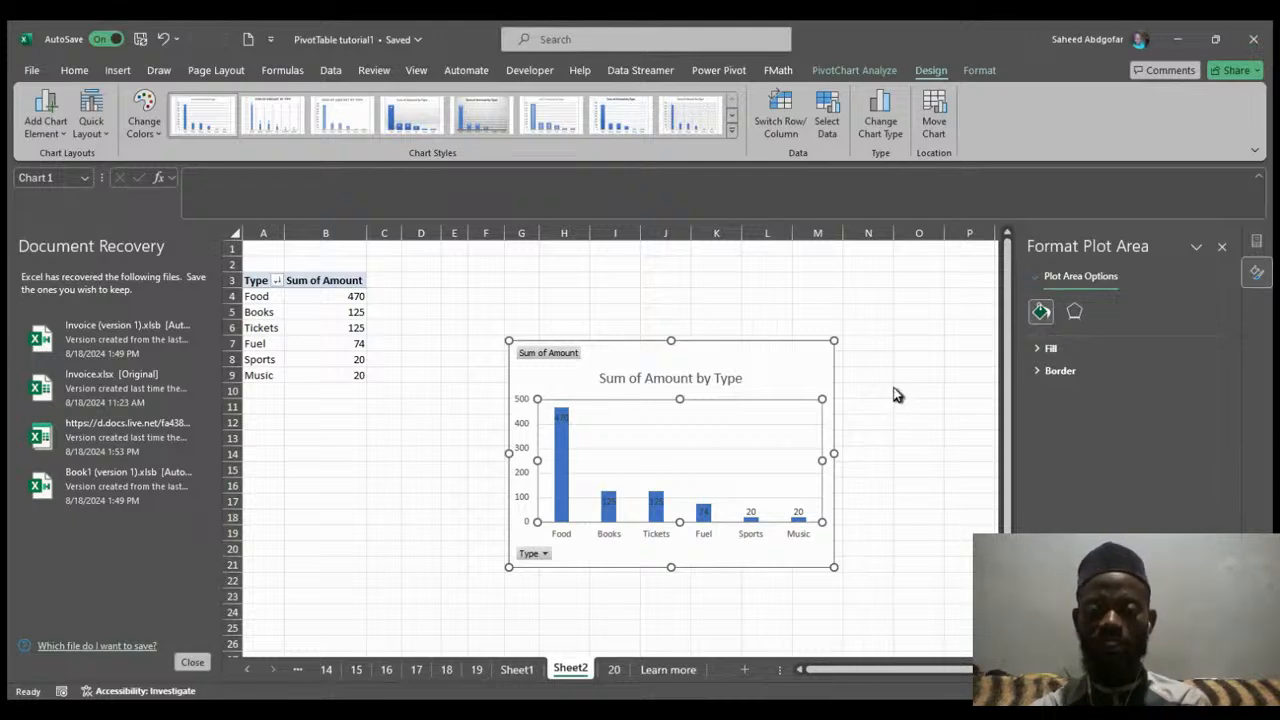
Add axis titles to the PivotChart and rename the vertical axis title to Amount.
left_click(895, 394)
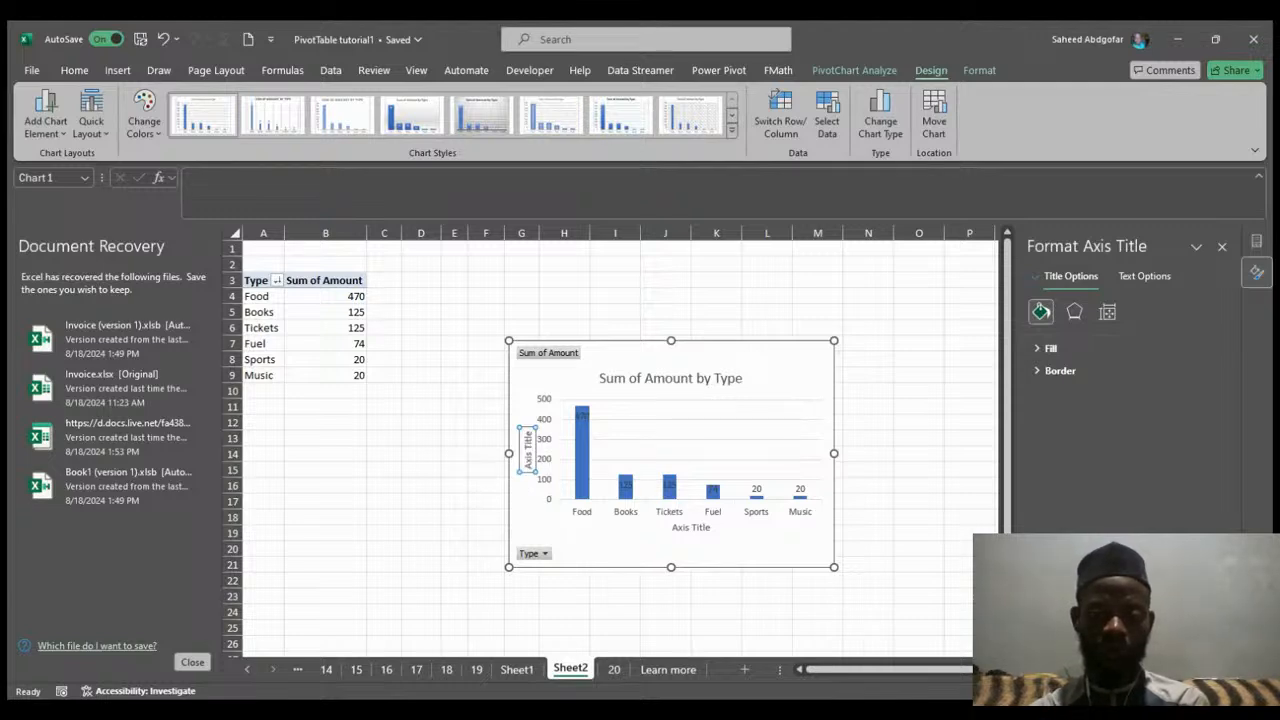
double_click(529, 449)
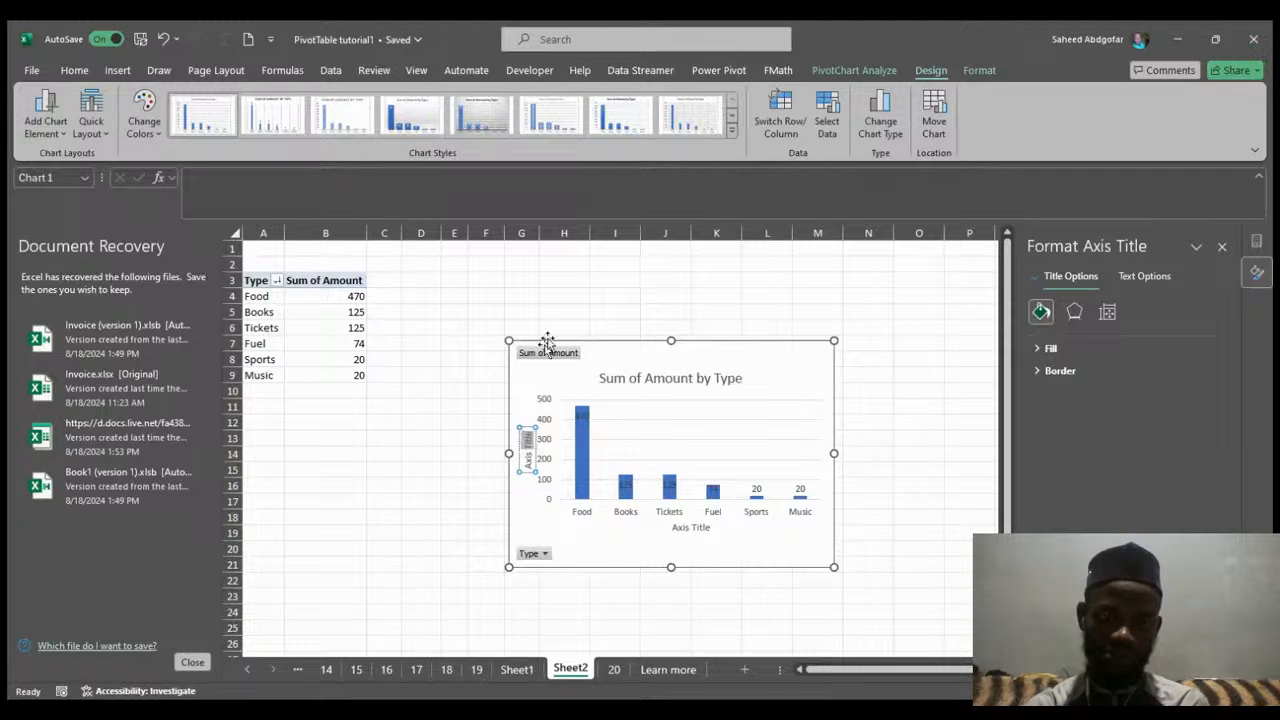
double_click(527, 463)
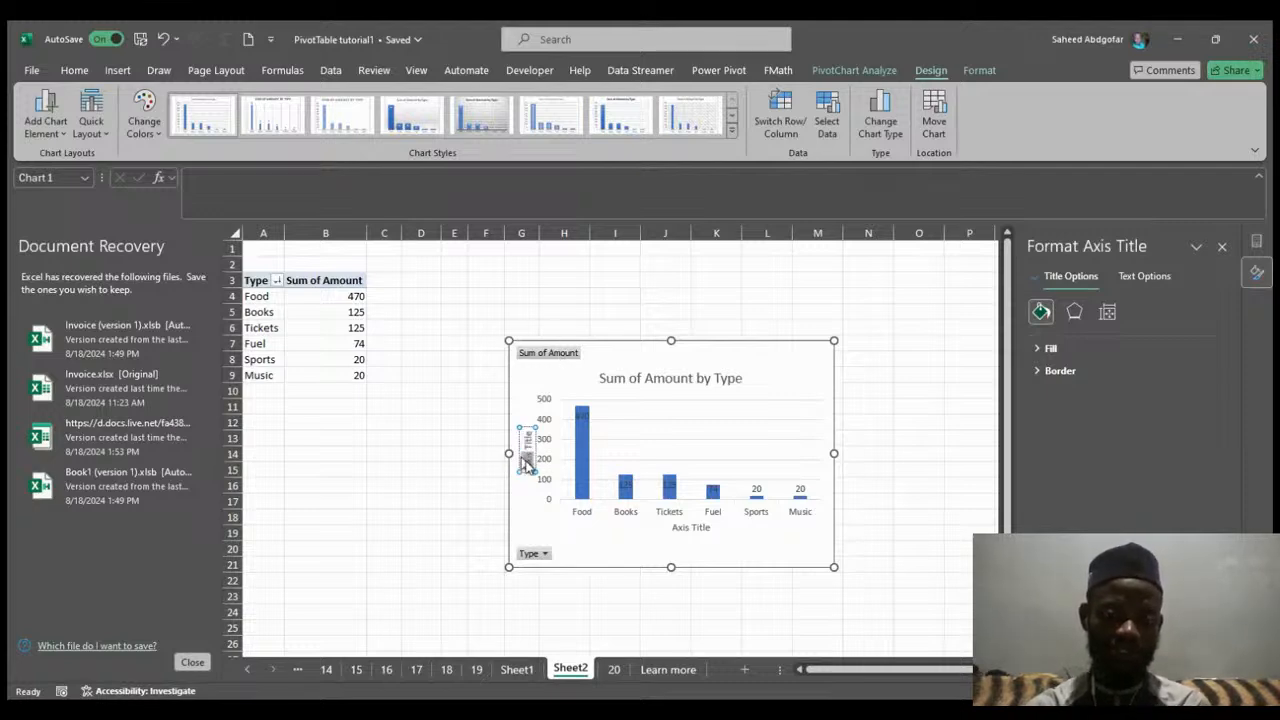
left_click(527, 463)
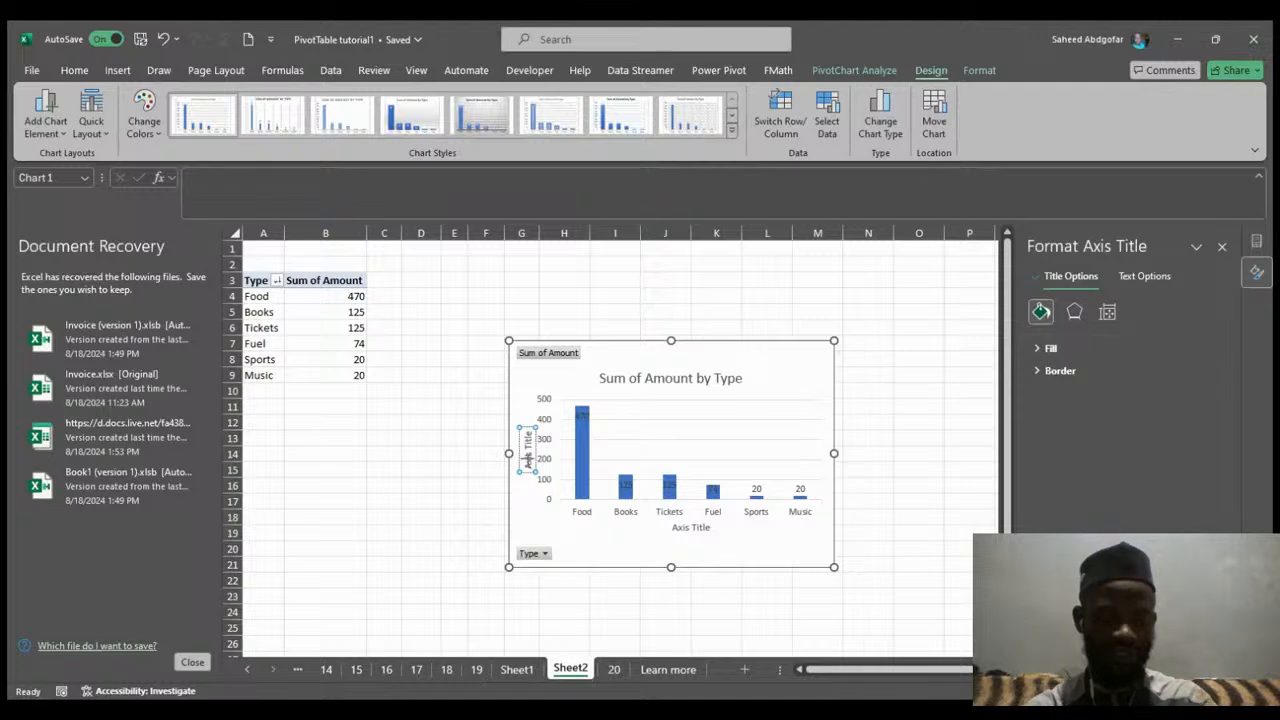
triple_click(528, 463)
type("Amount")
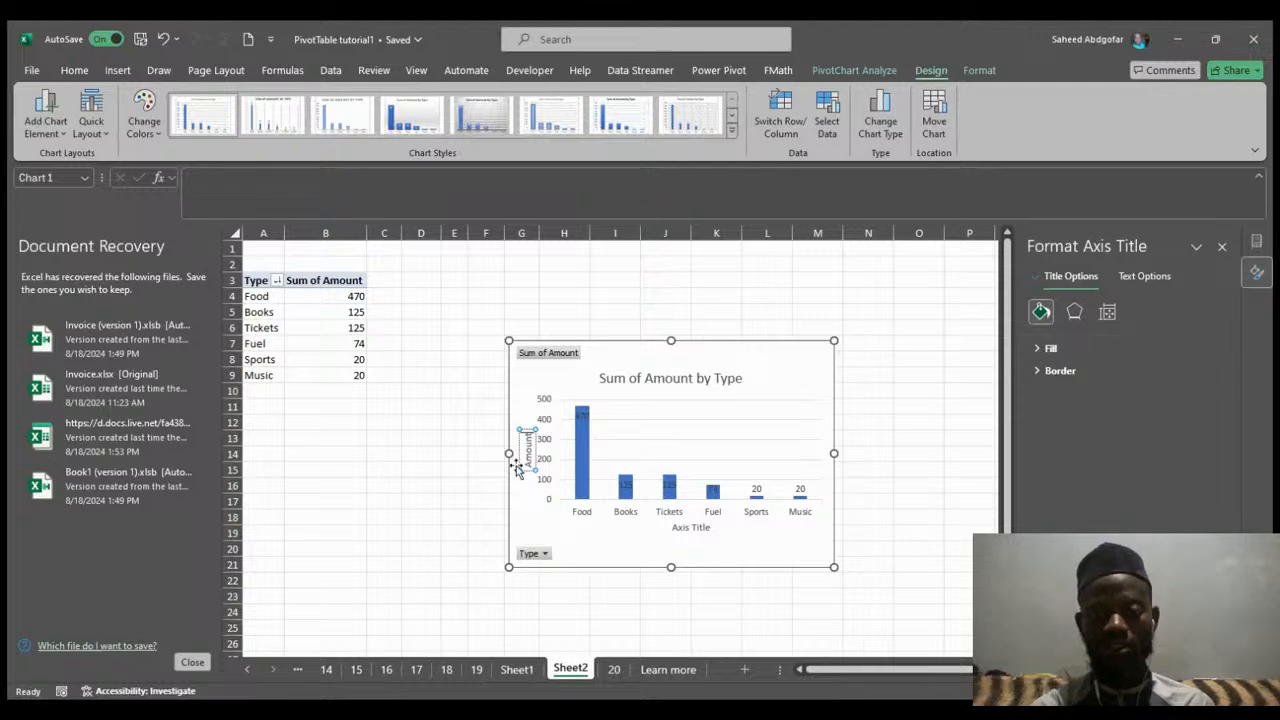
left_click_drag(526, 453, 537, 455)
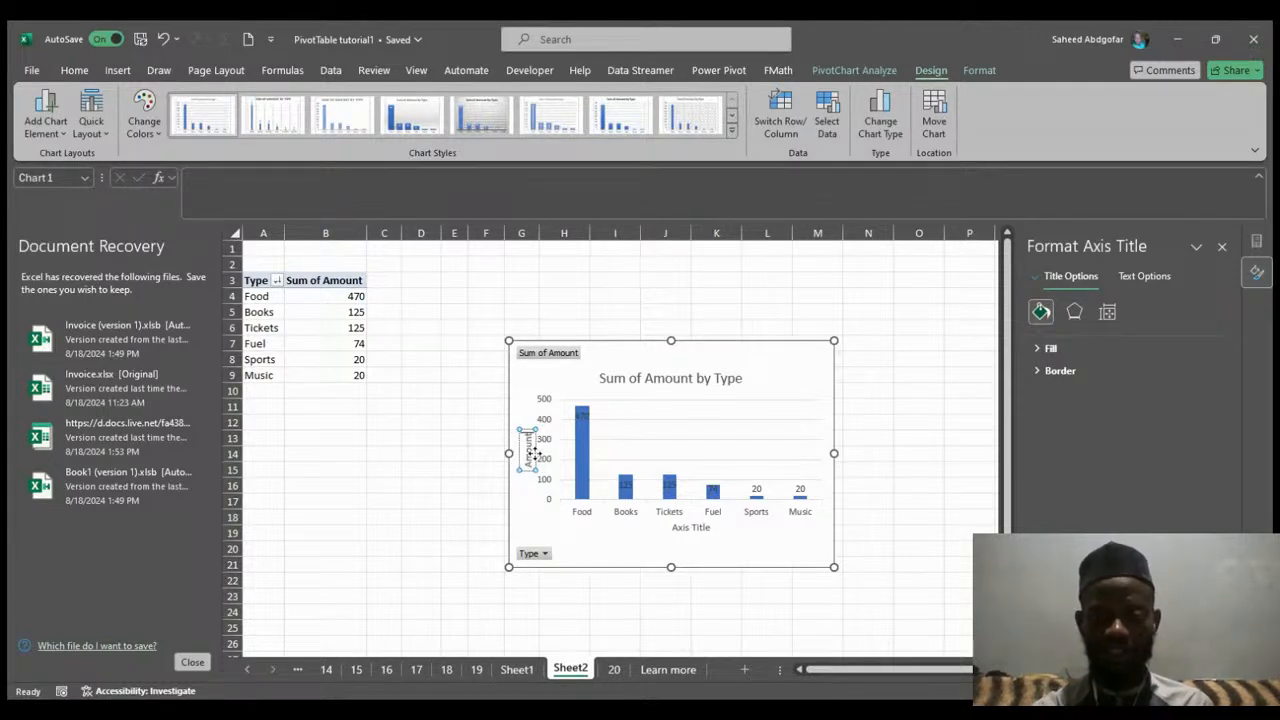
left_click(884, 388)
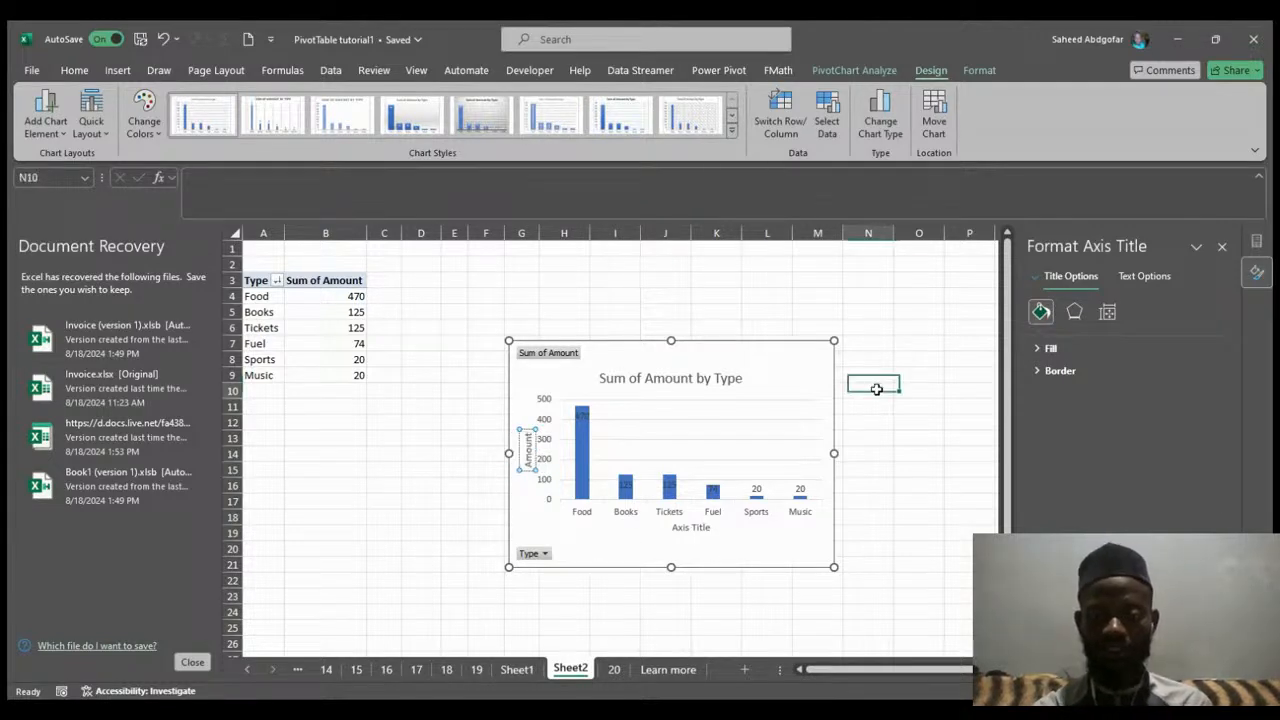
Rename the PivotChart's horizontal axis title to Type.
left_click(824, 386)
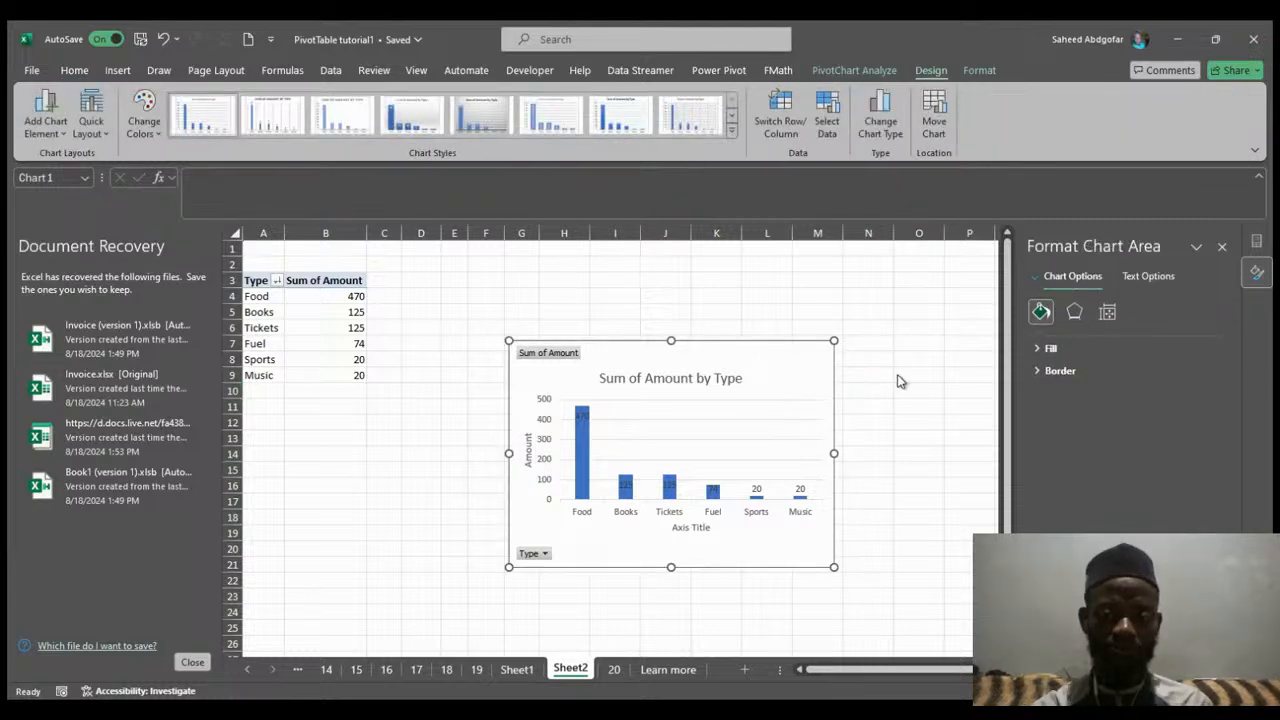
left_click(692, 533)
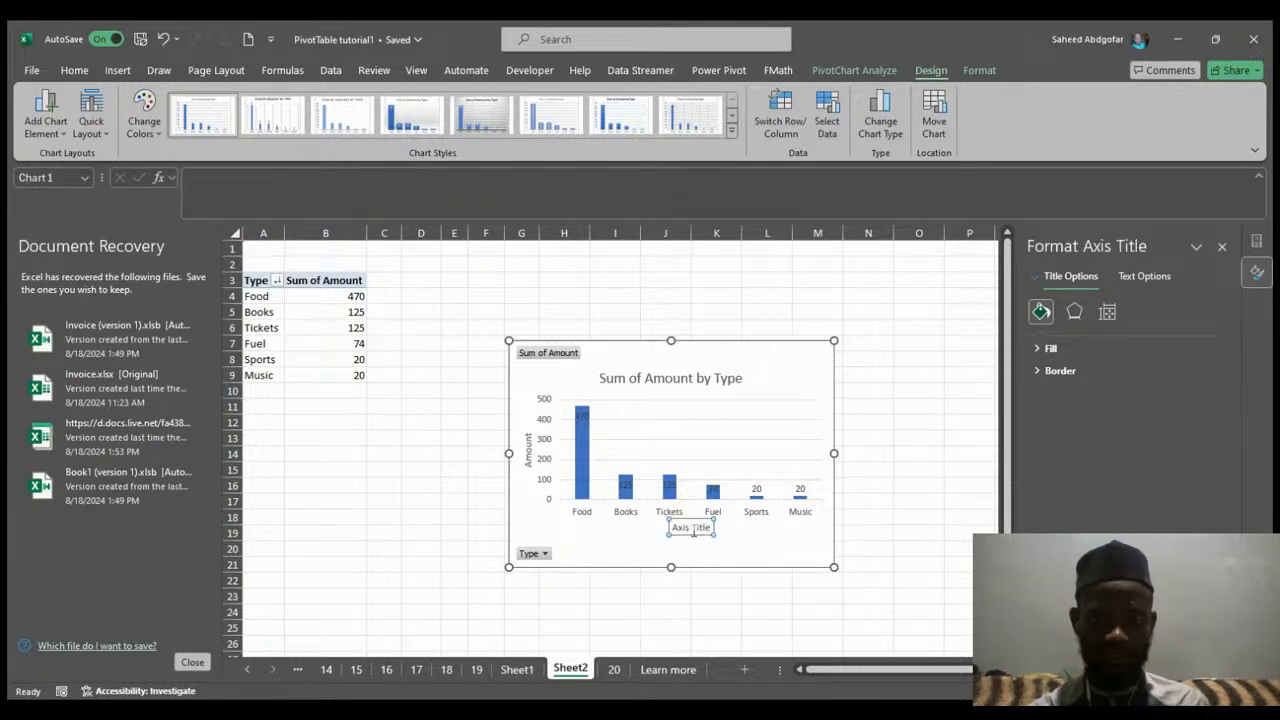
double_click(693, 530)
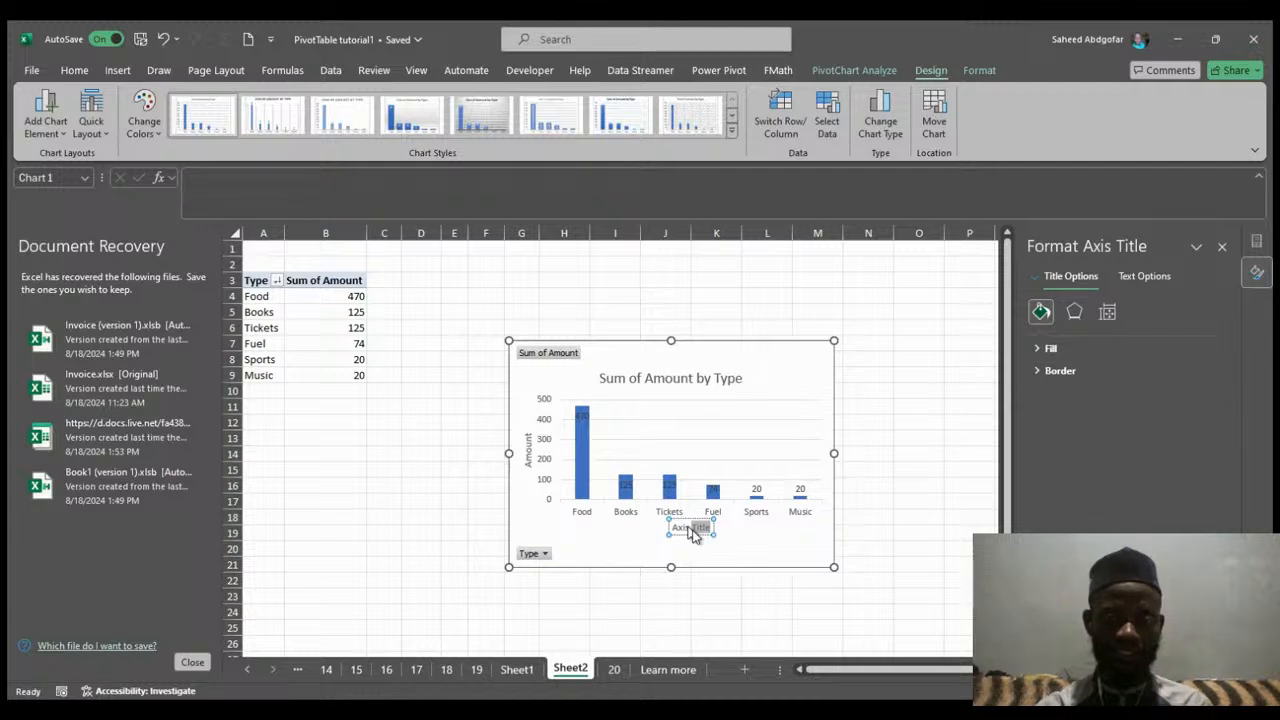
key("BackSpace")
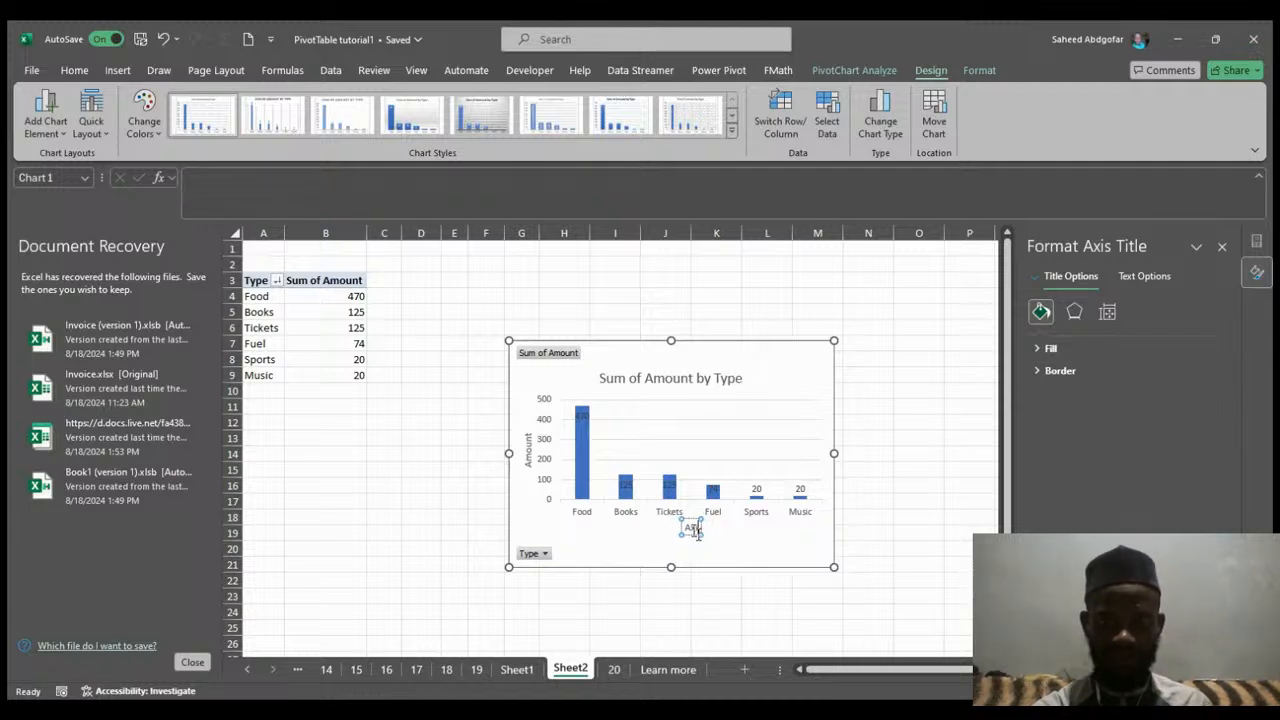
type("Ty")
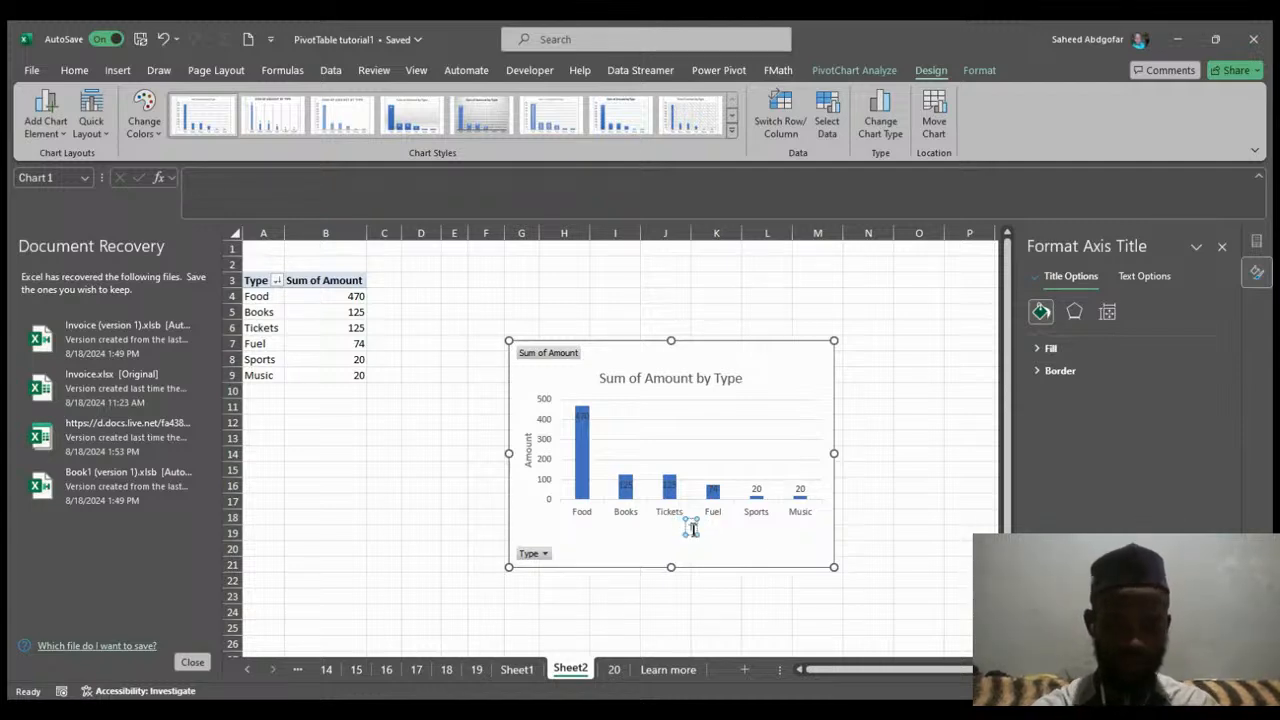
type("pe")
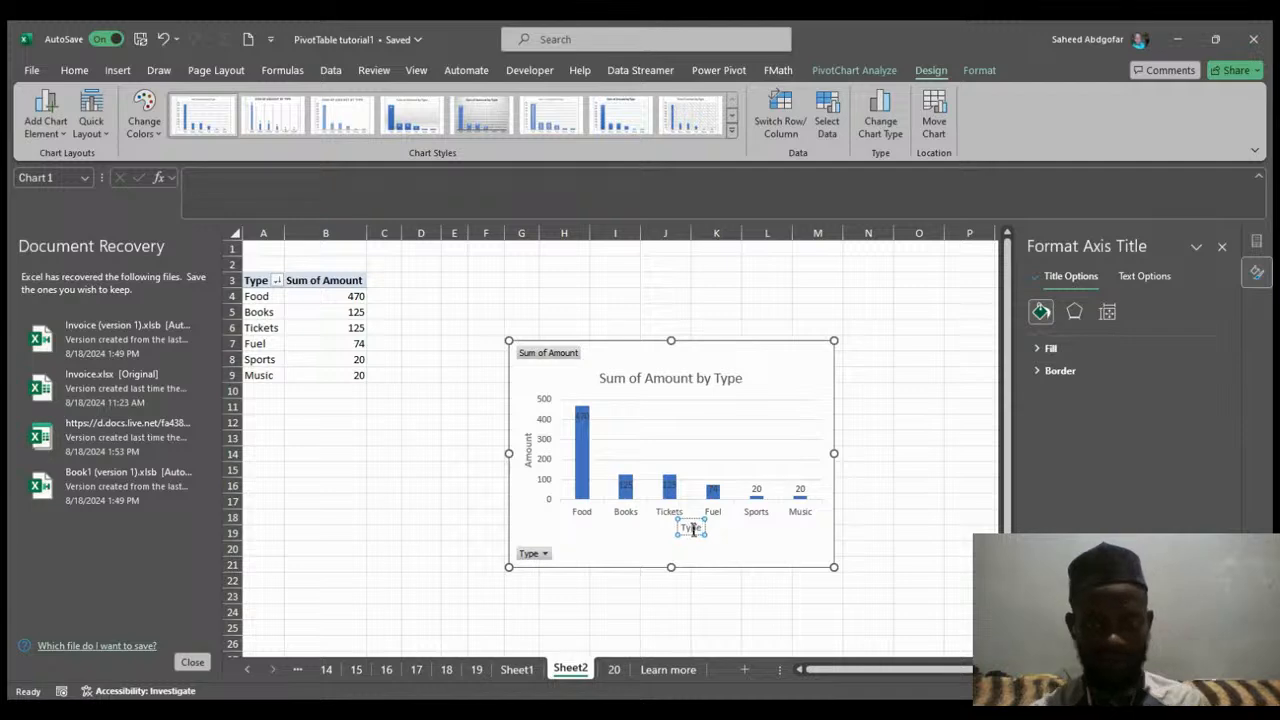
key("Return")
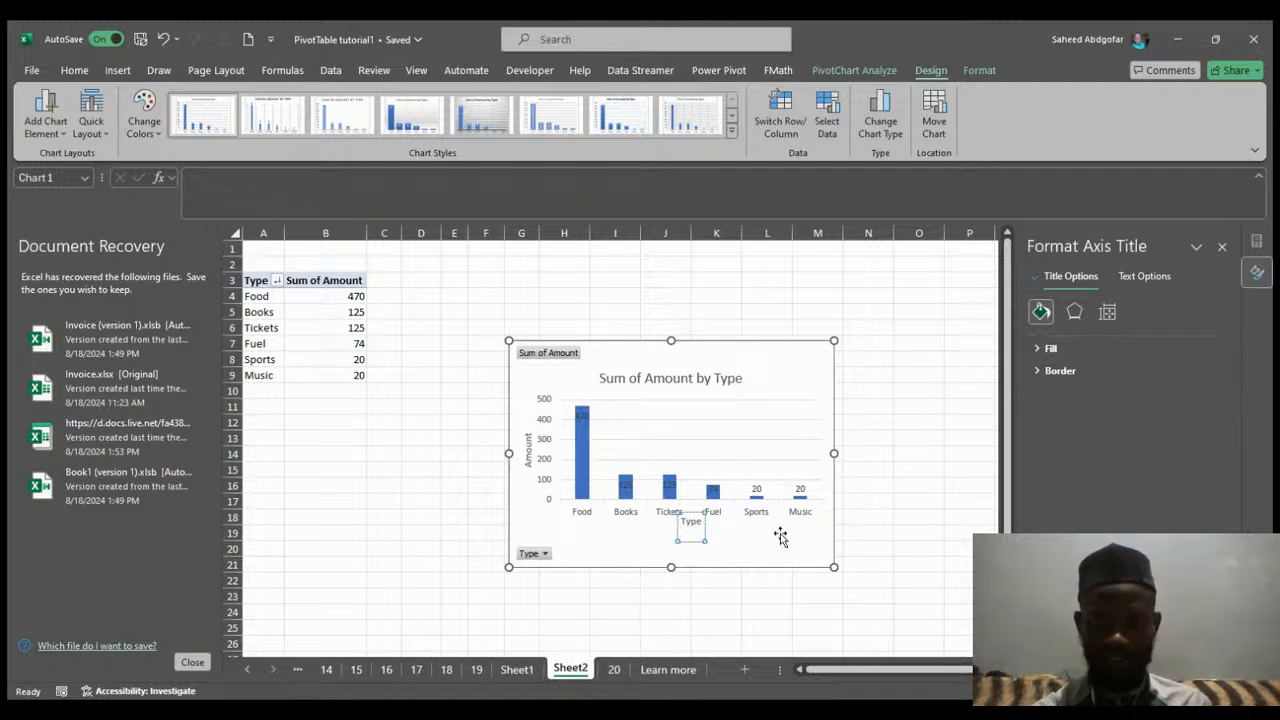
key("BackSpace")
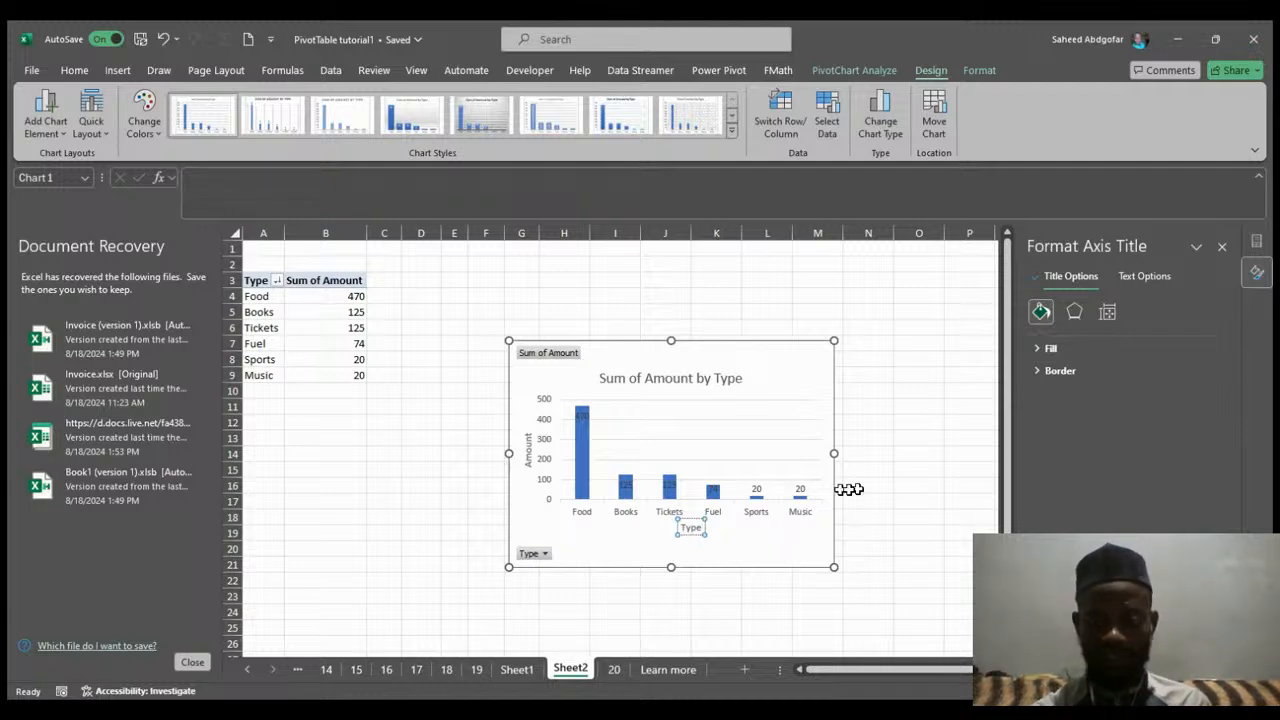
left_click(908, 497)
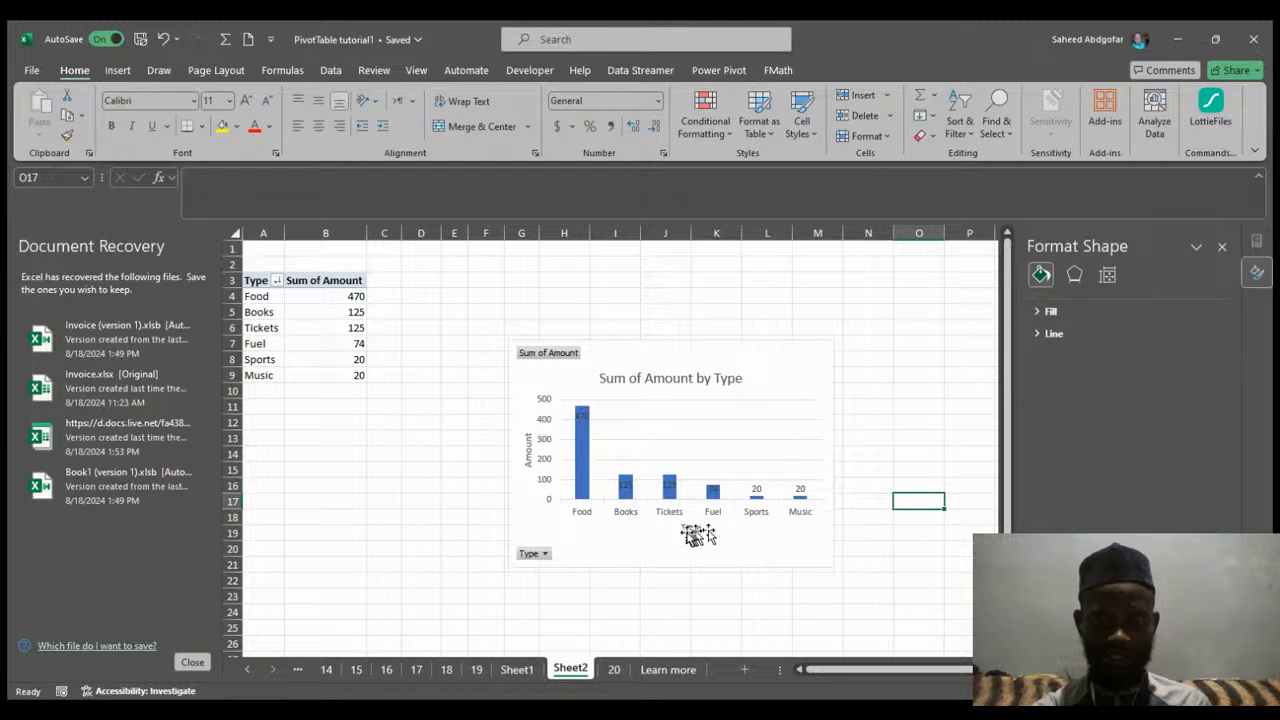
Select the PivotChart and undo the last two chart changes.
left_click(817, 371)
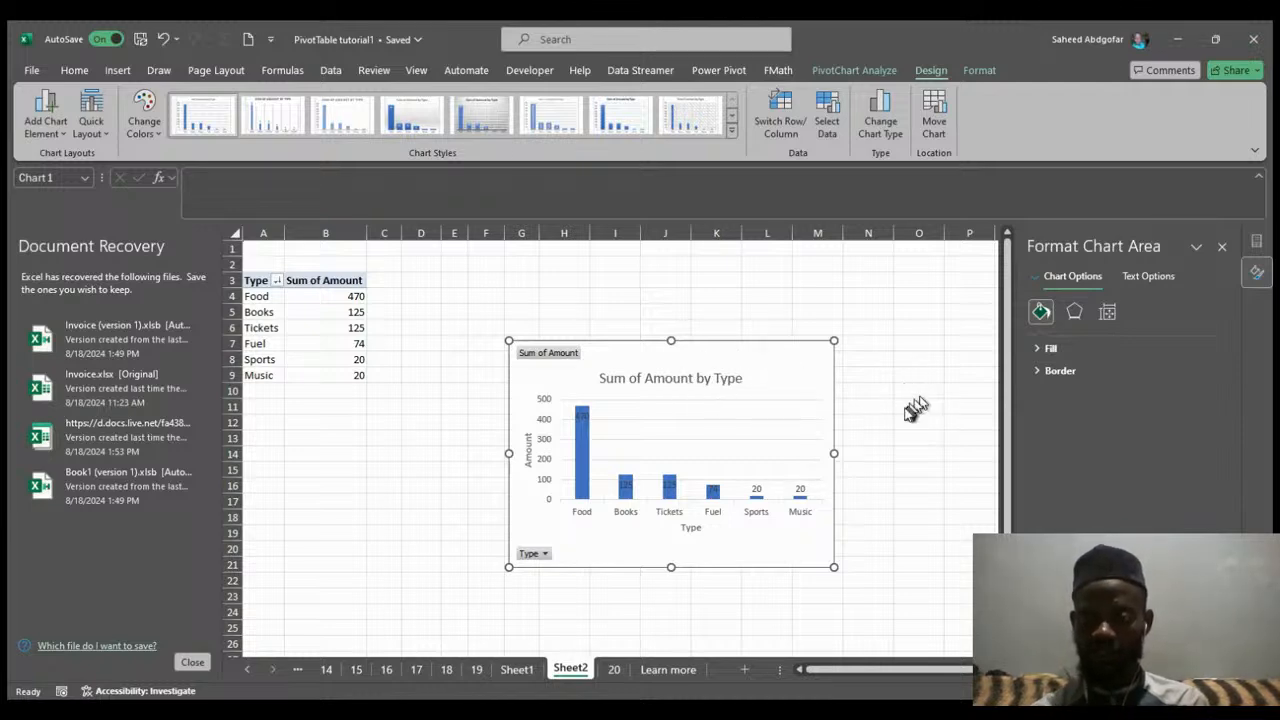
key("ctrl+z")
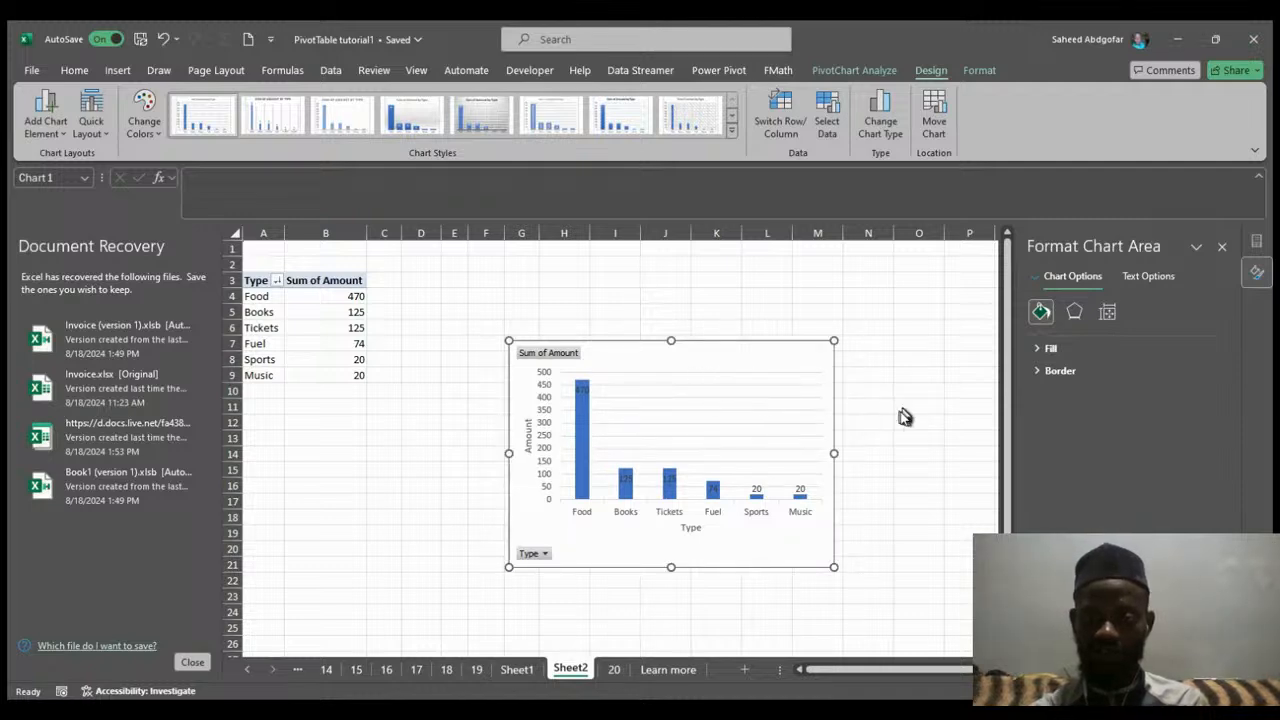
key("ctrl+z")
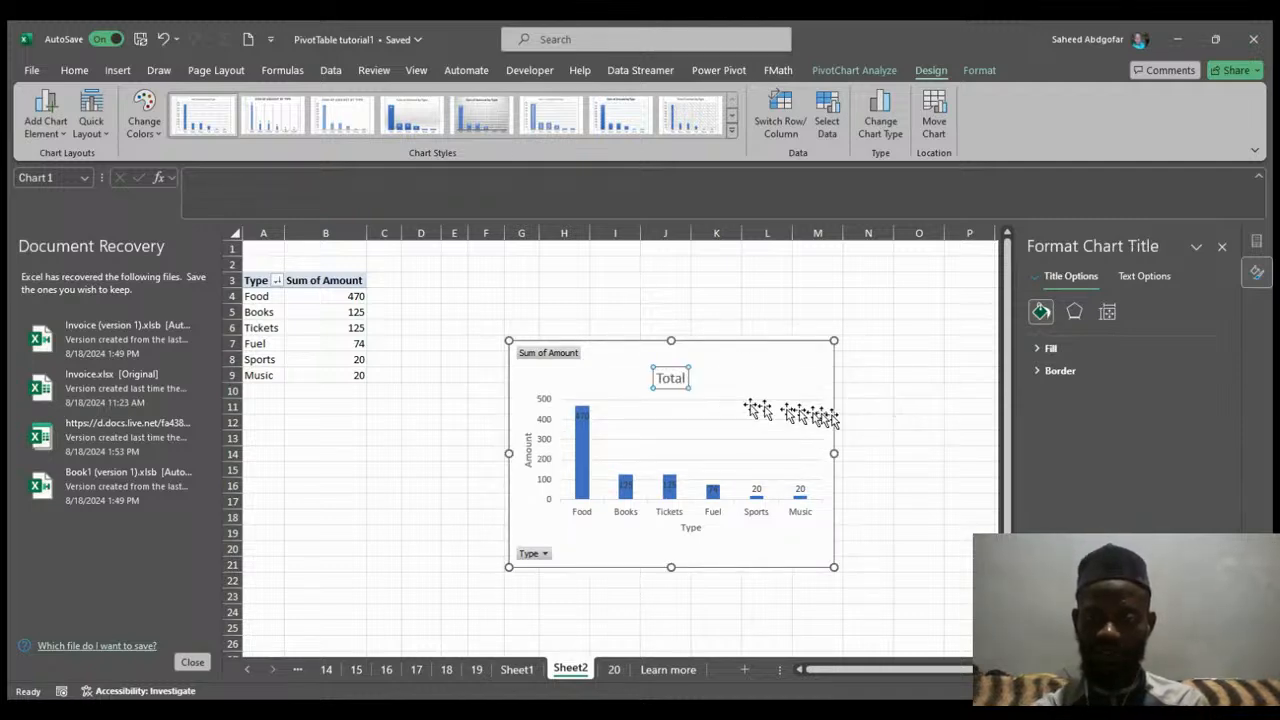
Retitle the PivotChart as Sum of Amount by Type.
double_click(672, 380)
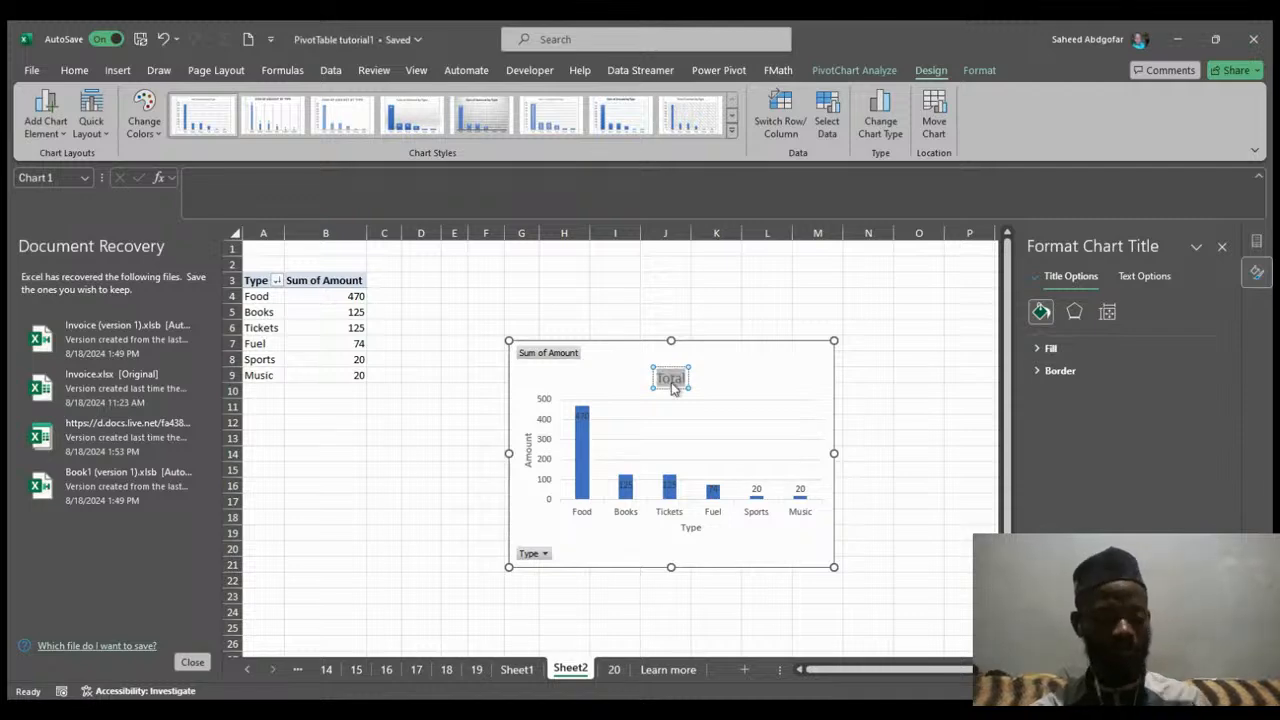
key("BackSpace")
type("Sum")
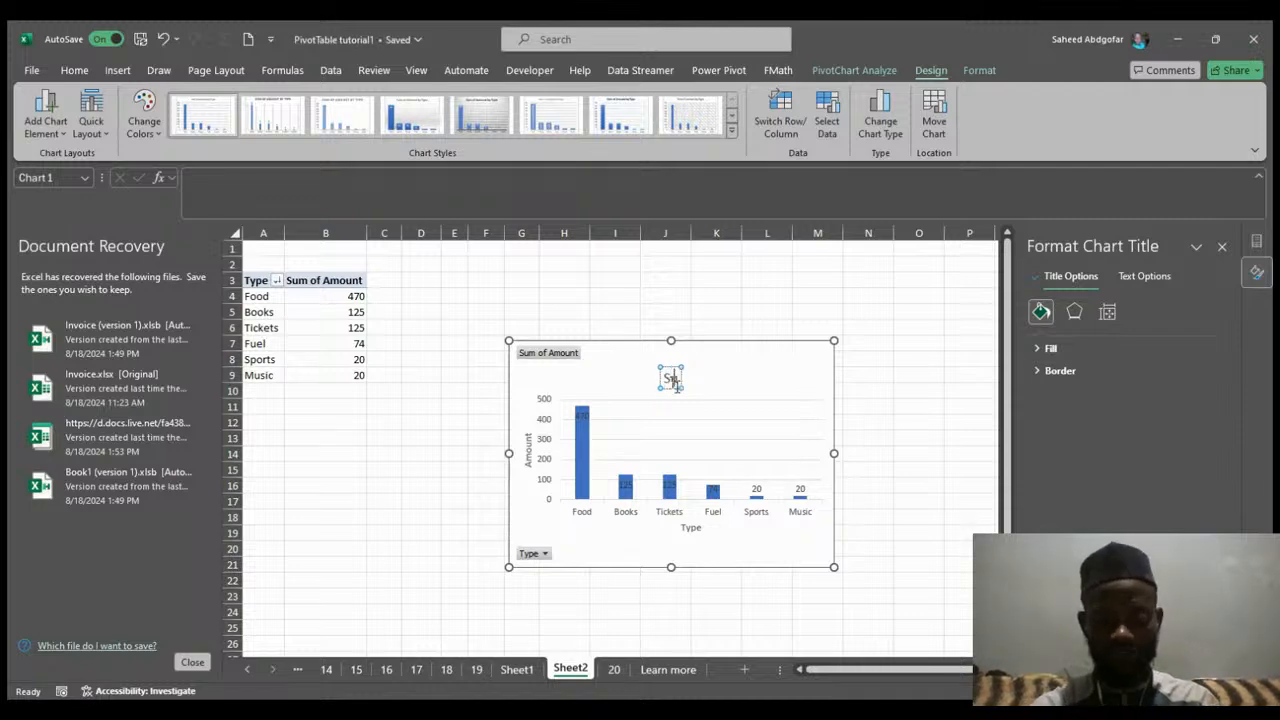
type(" of")
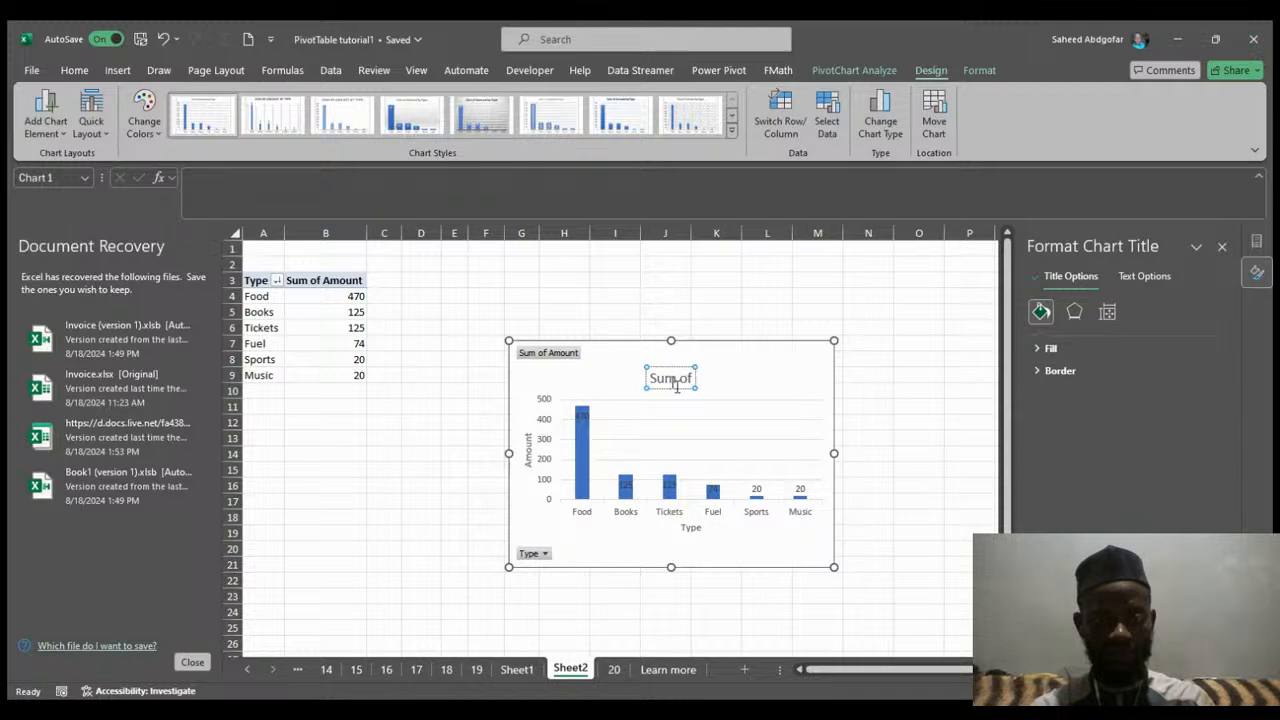
type(" Am")
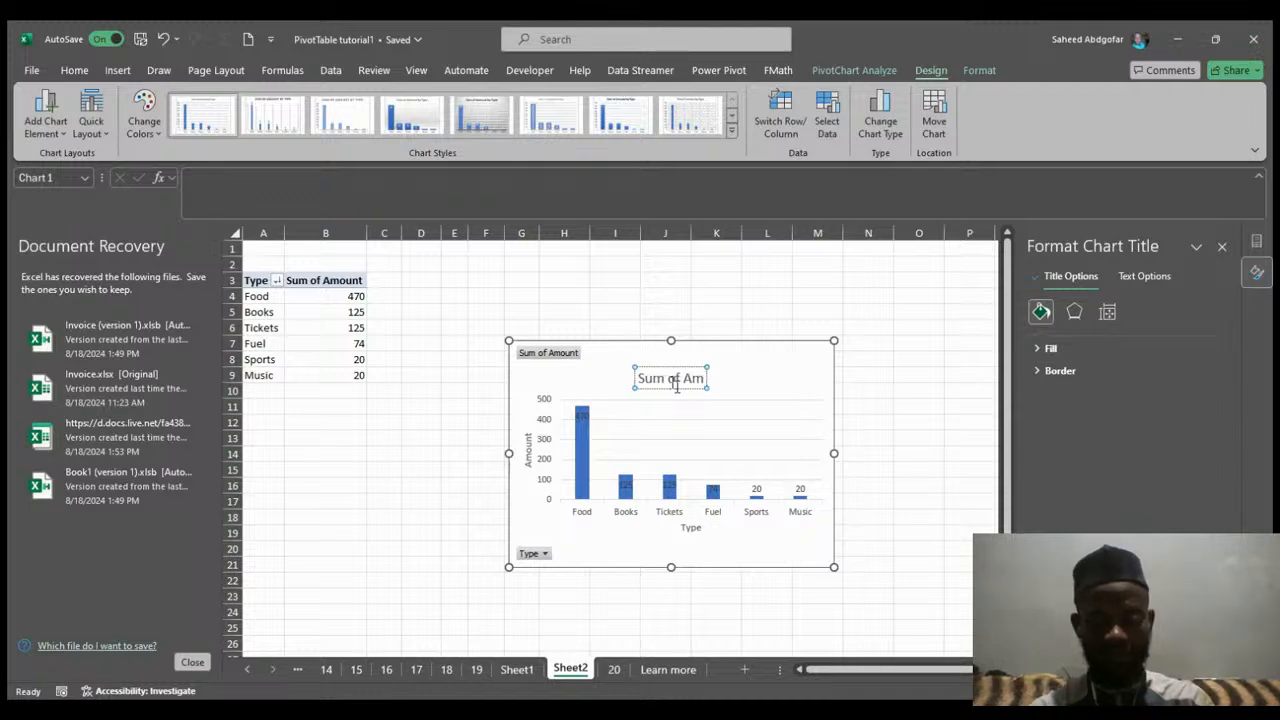
type("ount by")
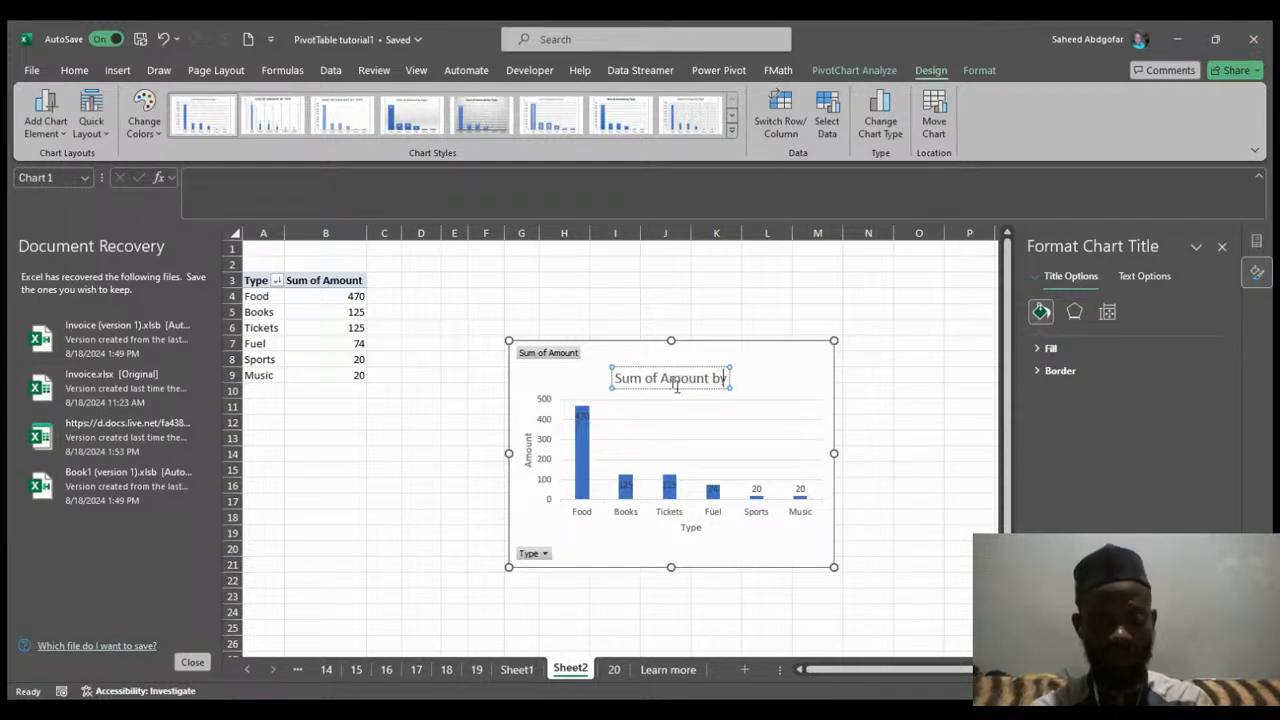
type(" Type")
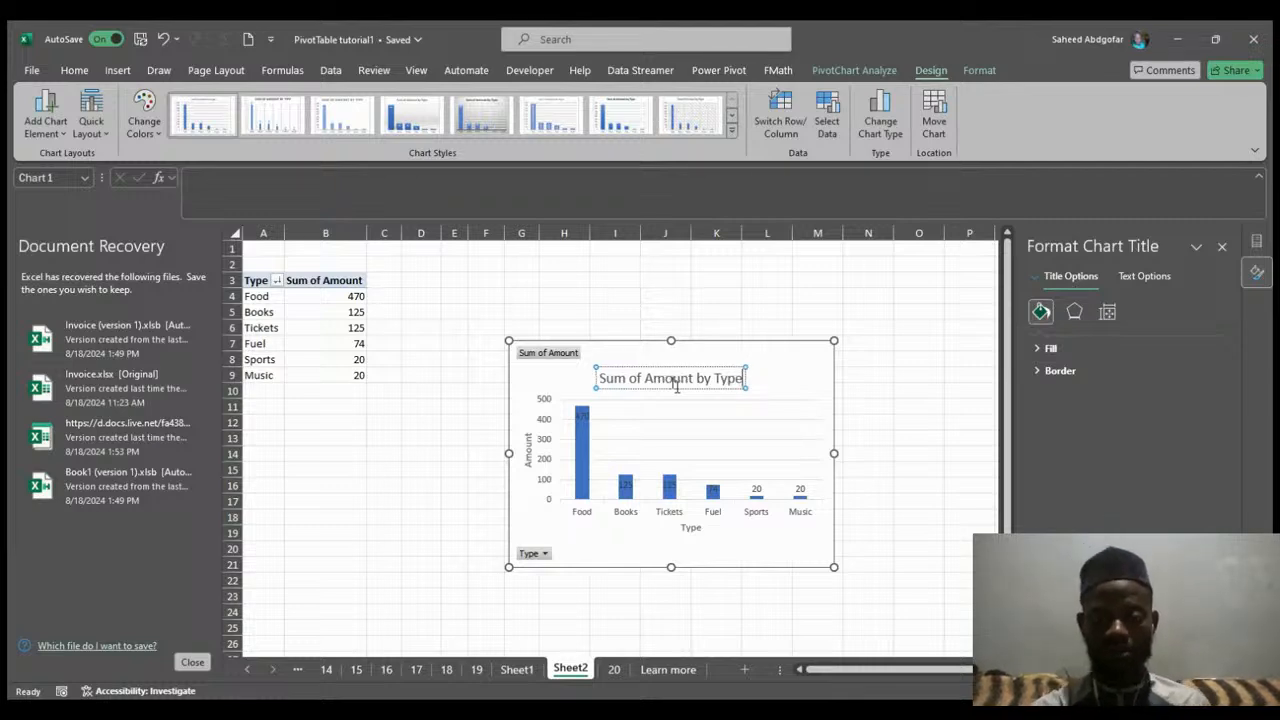
left_click(752, 388)
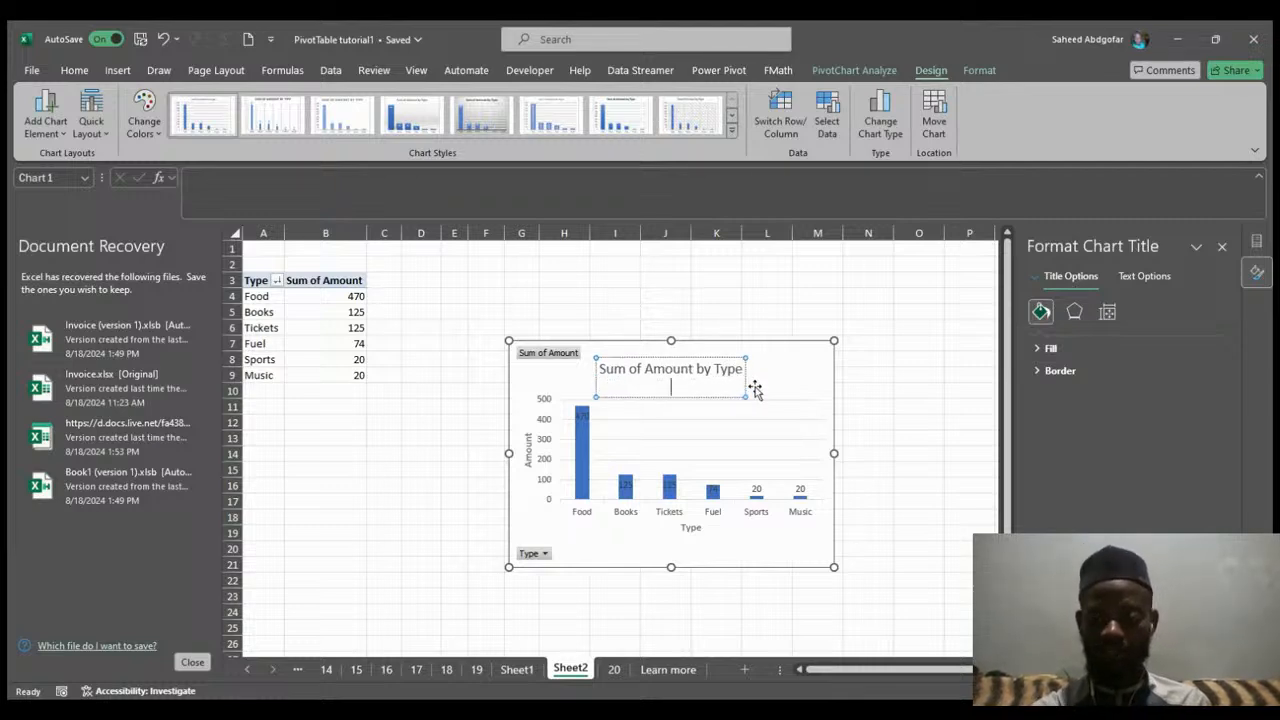
key("BackSpace")
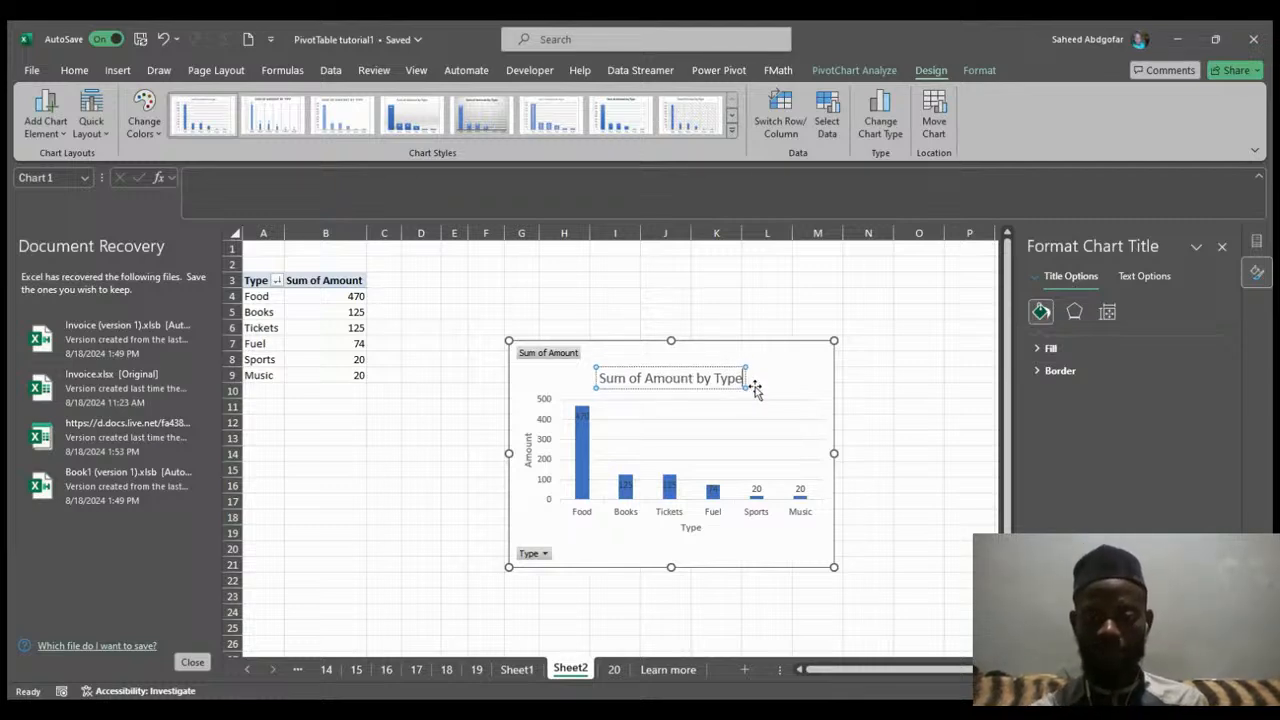
Enlarge the PivotChart by extending its top-left corner to about cell C4.
left_click(905, 360)
left_click(825, 388)
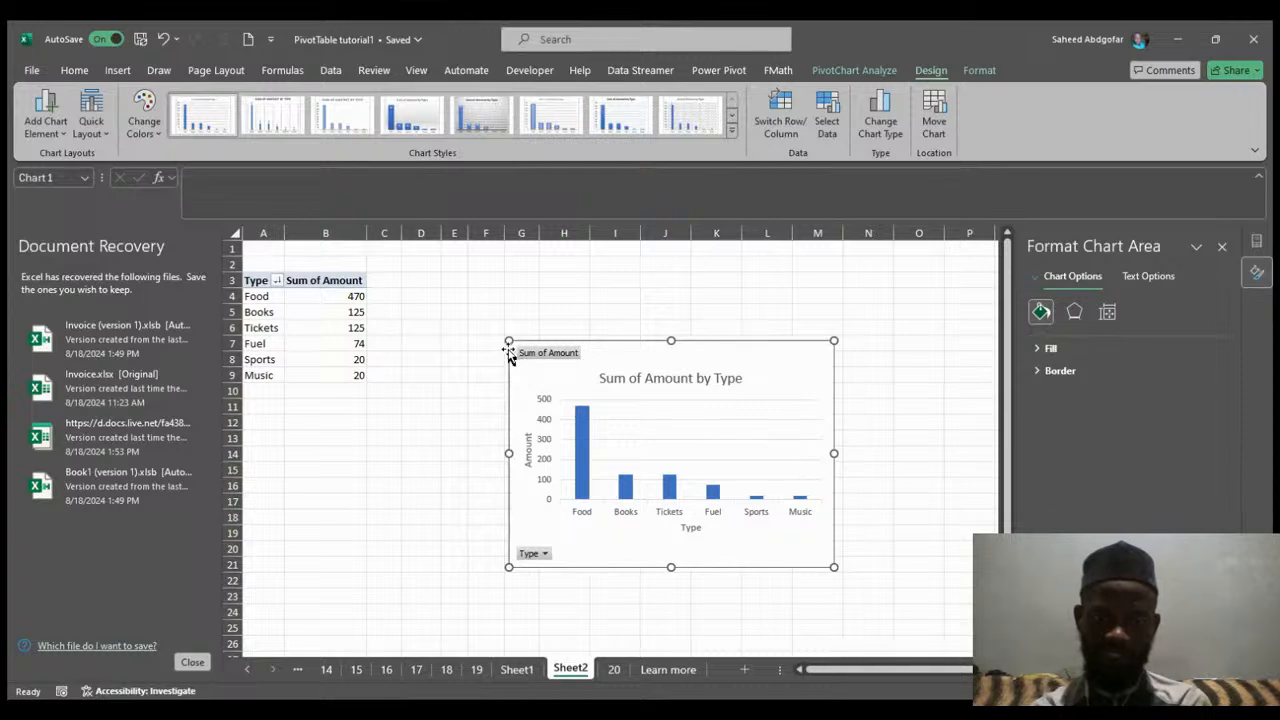
left_click_drag(509, 342, 377, 303)
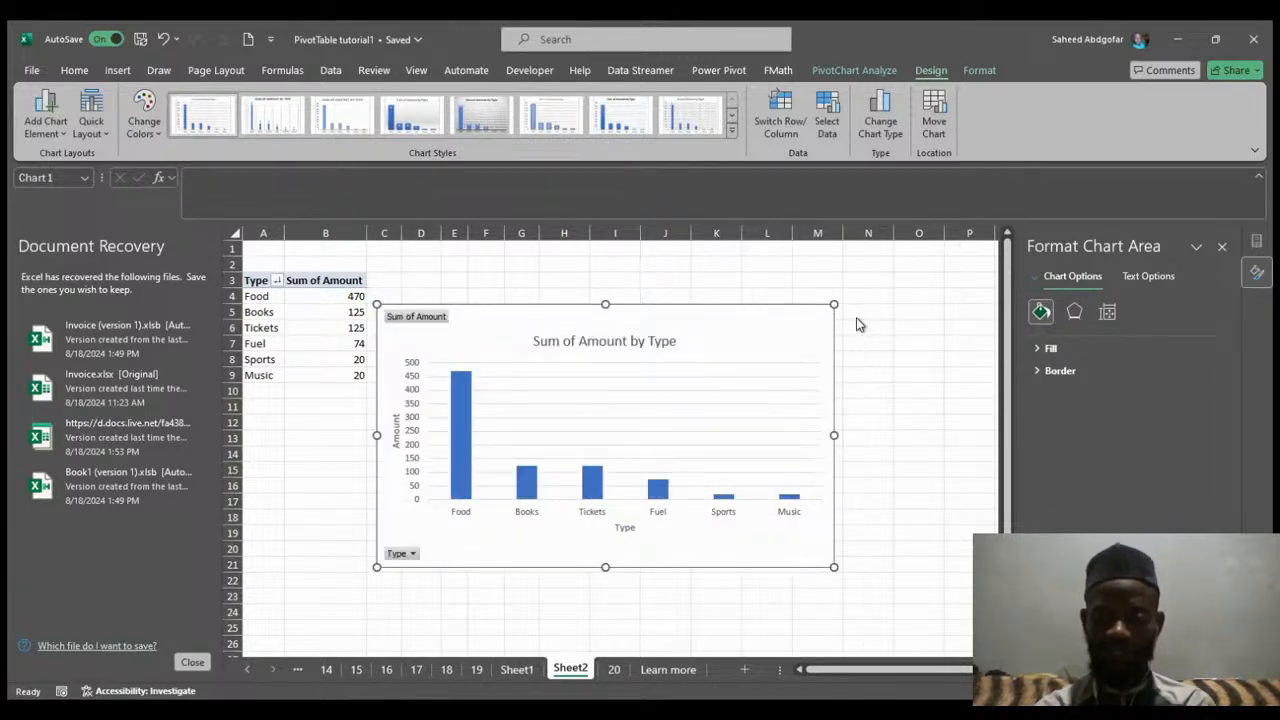
Undo the error bars and trendline added to the PivotChart, stepping back and forth through the changes.
left_click(890, 380)
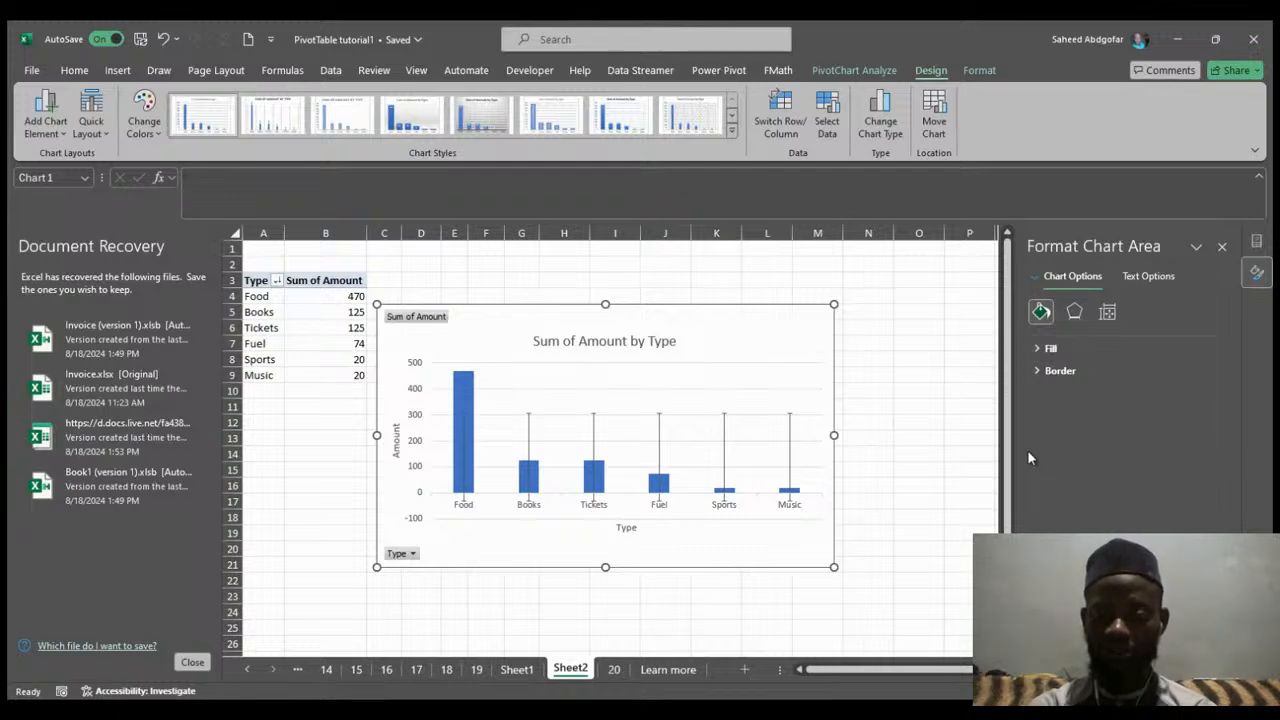
key("ctrl+z")
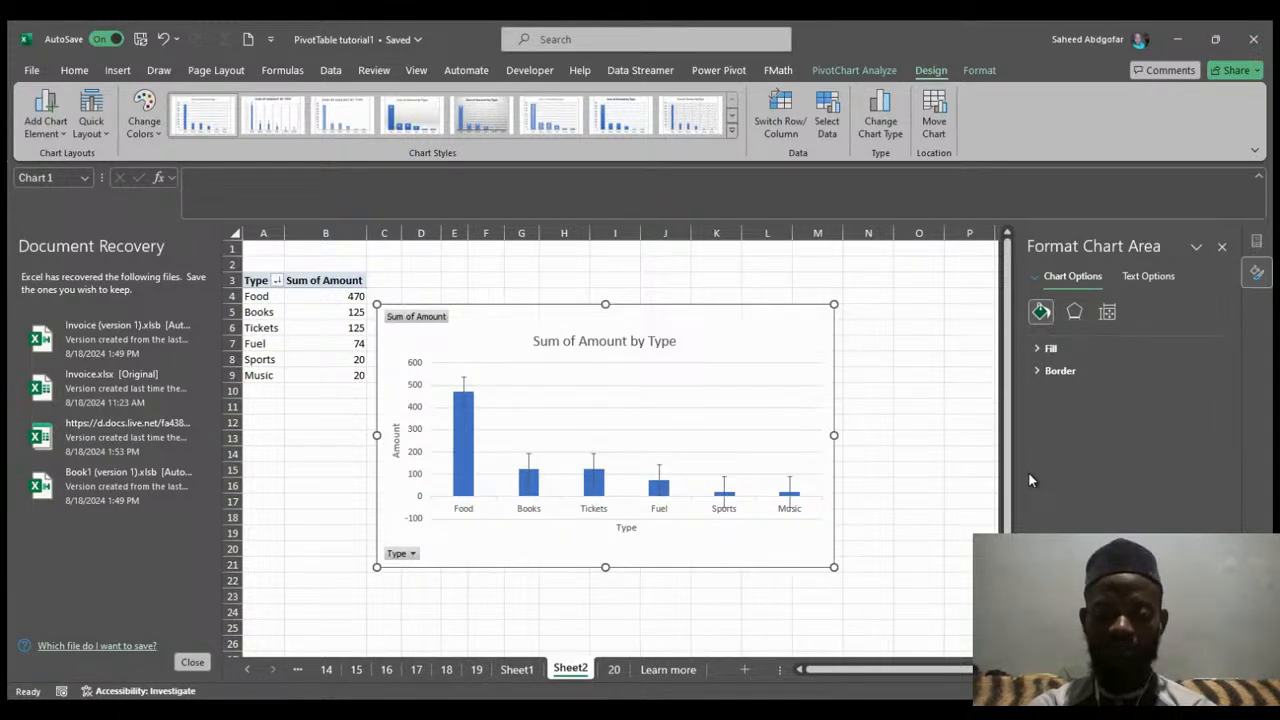
key("ctrl+z")
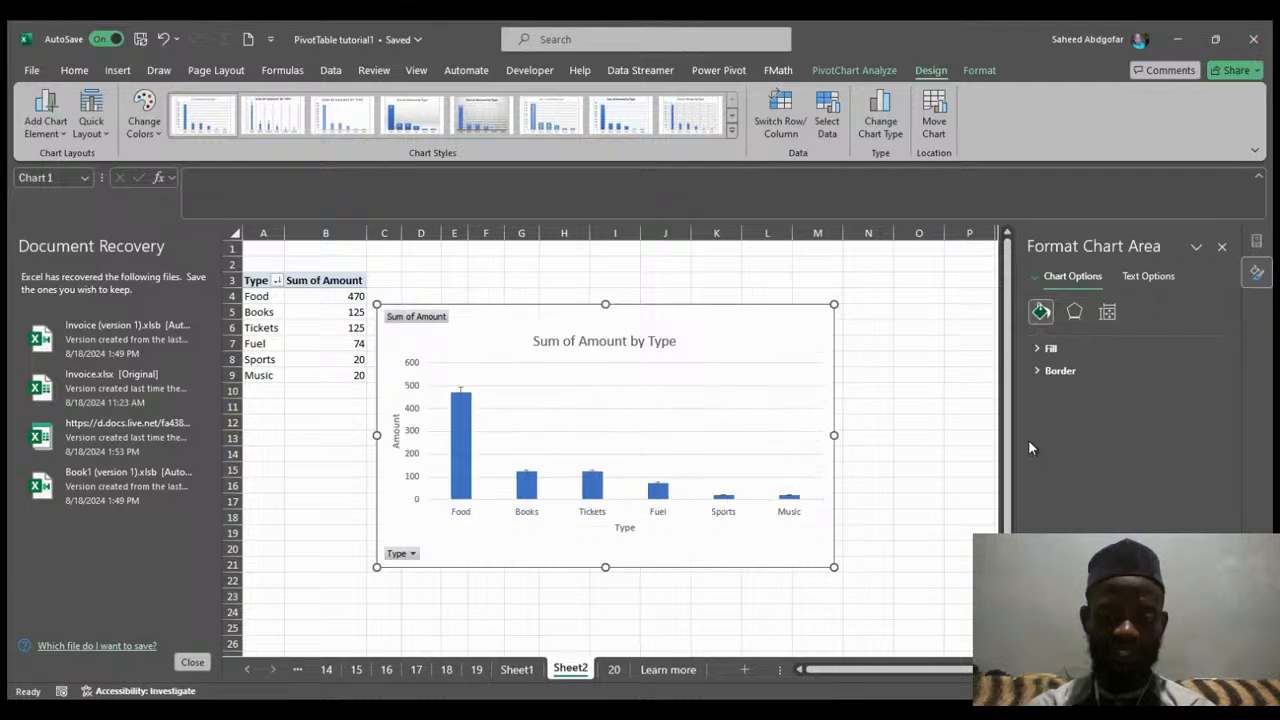
key("ctrl+y")
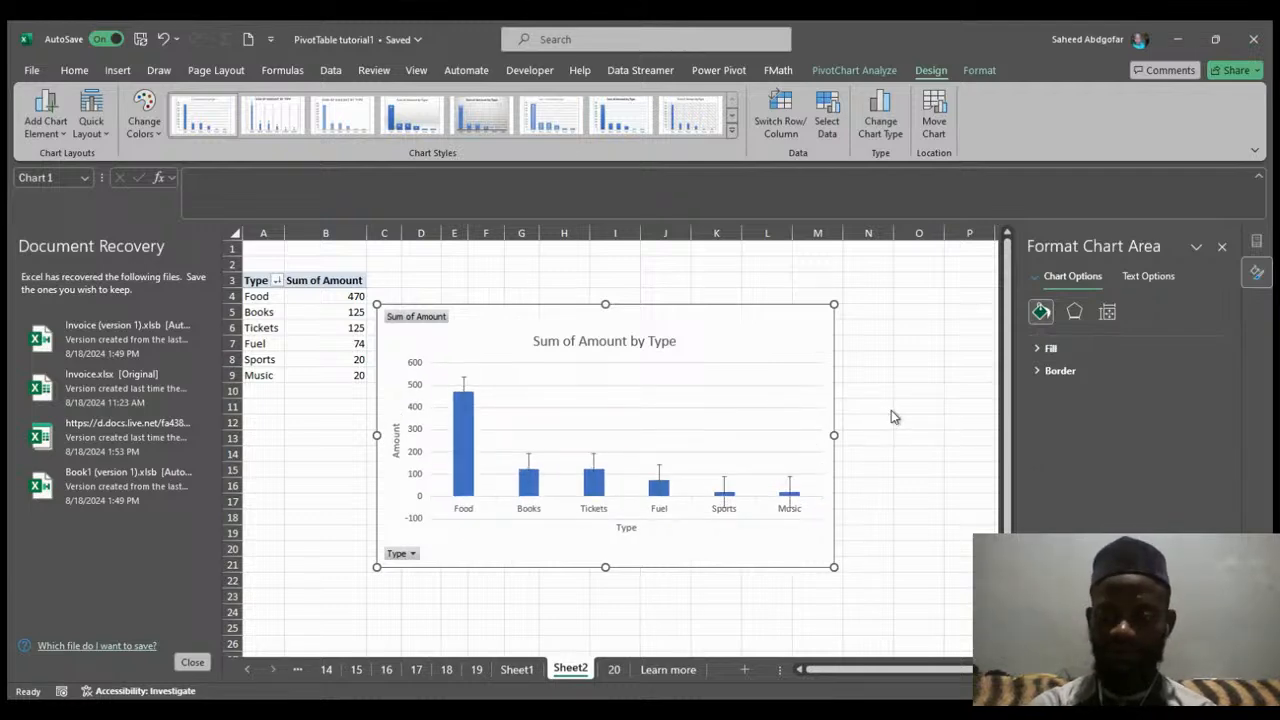
key("ctrl+z")
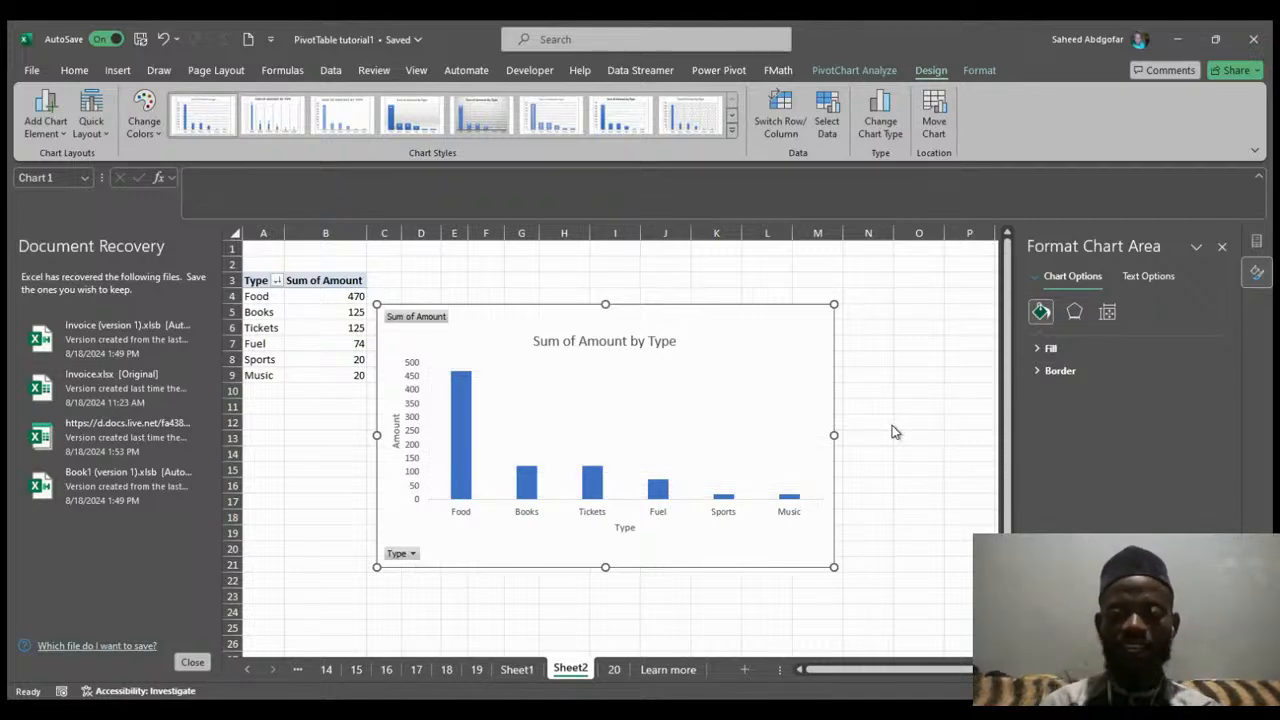
key("ctrl+z")
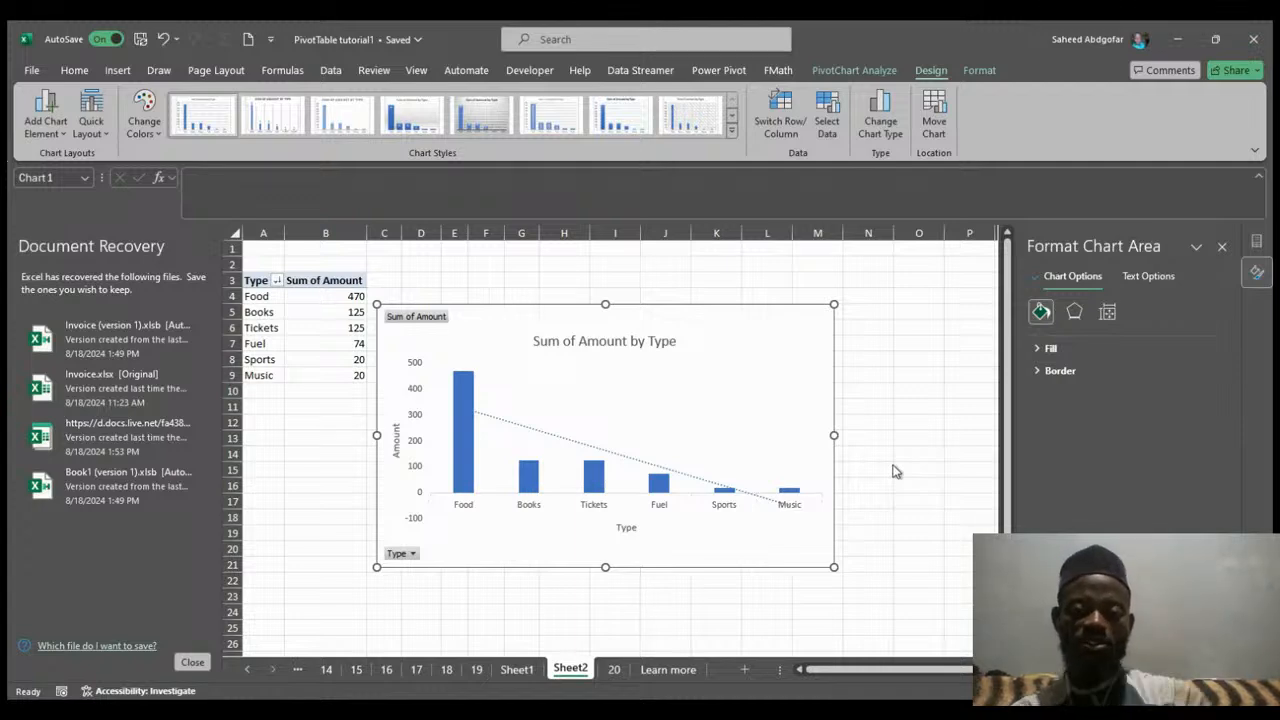
key("ctrl+z")
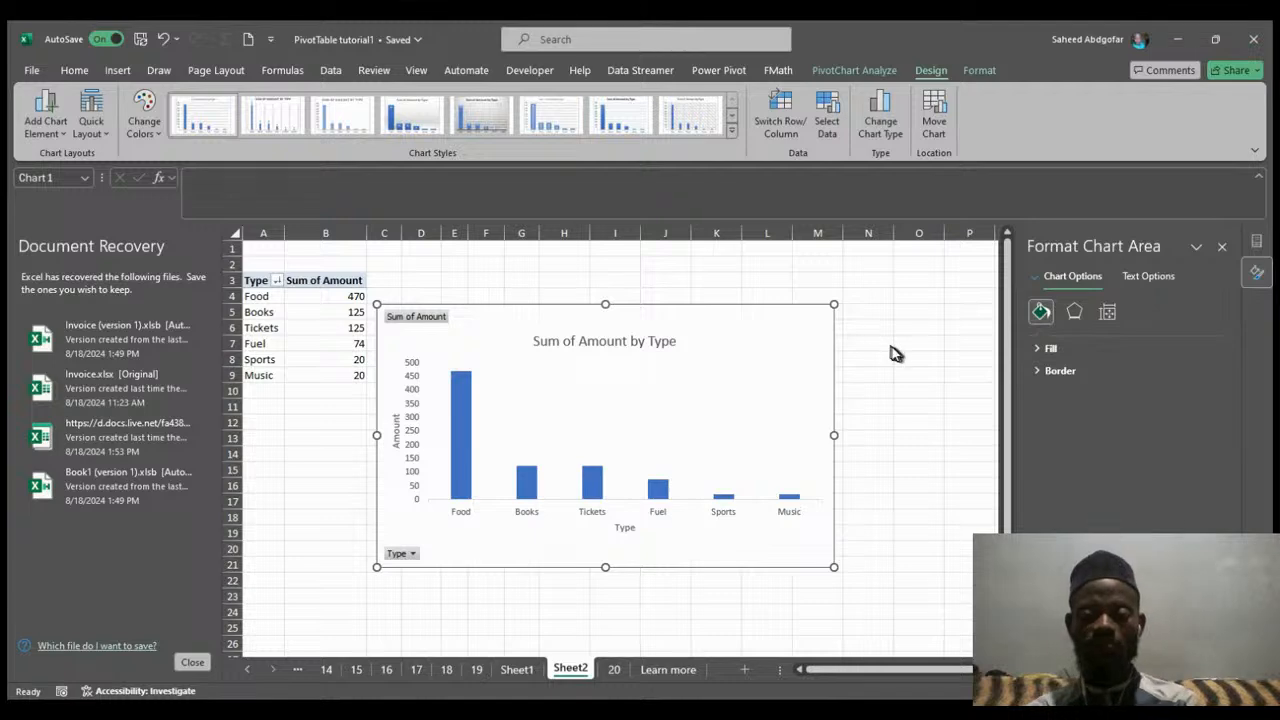
Try pattern fill and then picture or texture fill for the PivotChart's chart area.
left_click(918, 274)
left_click(820, 346)
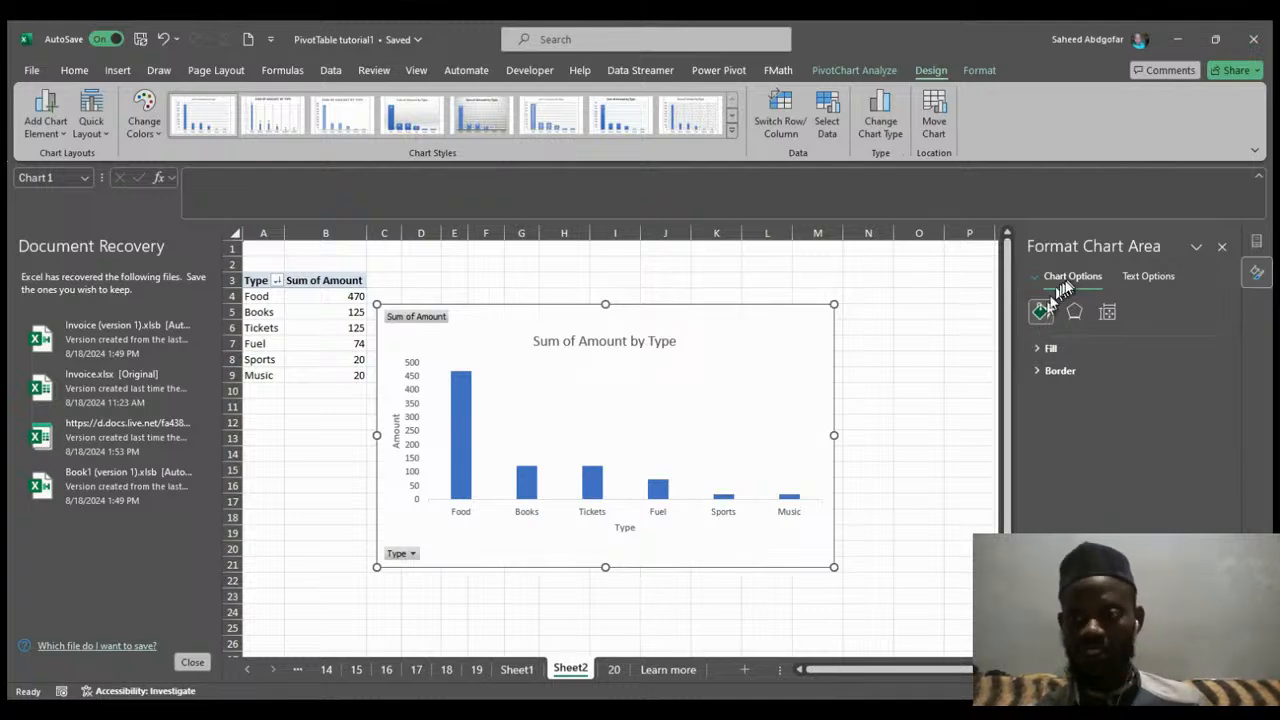
left_click(1036, 350)
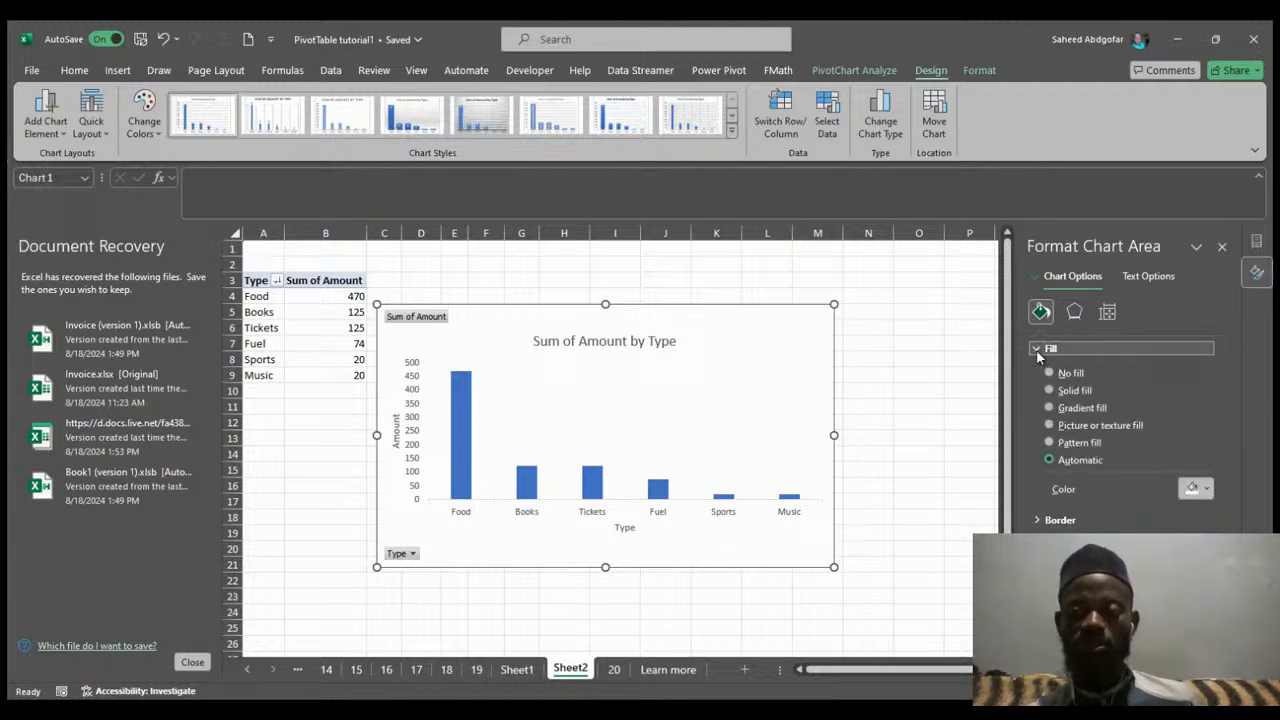
left_click(1050, 443)
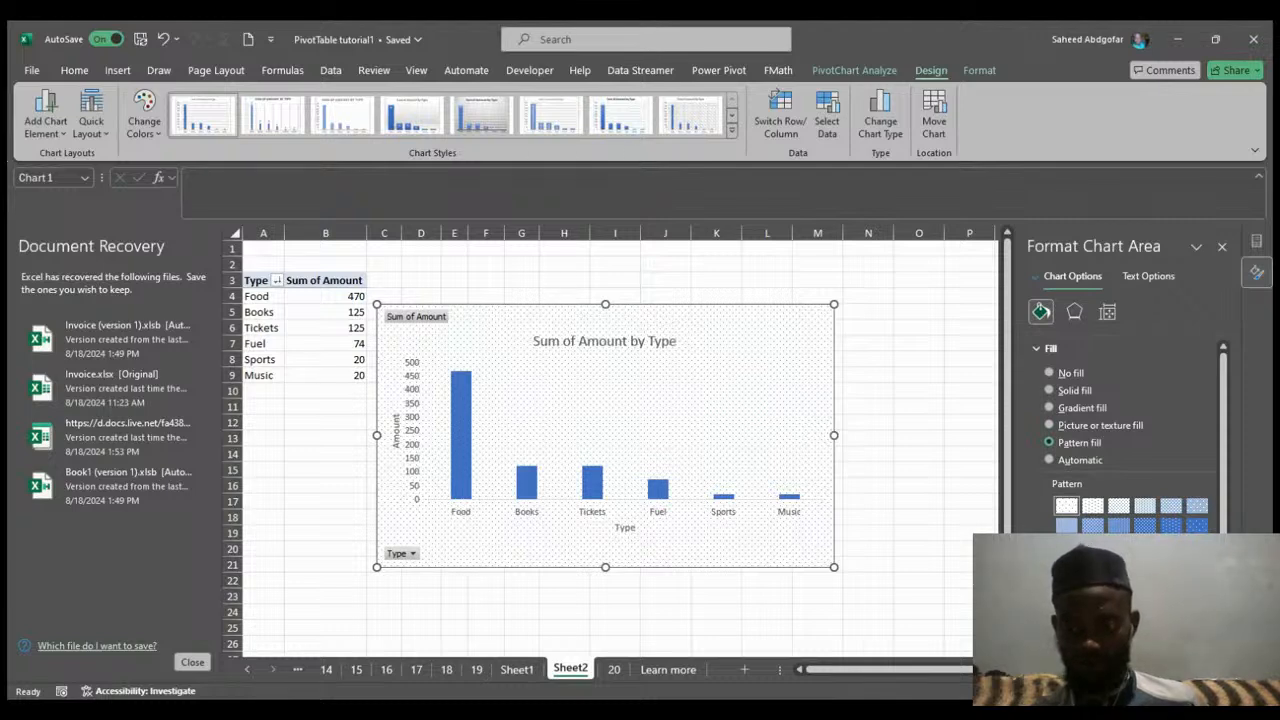
left_click(1048, 426)
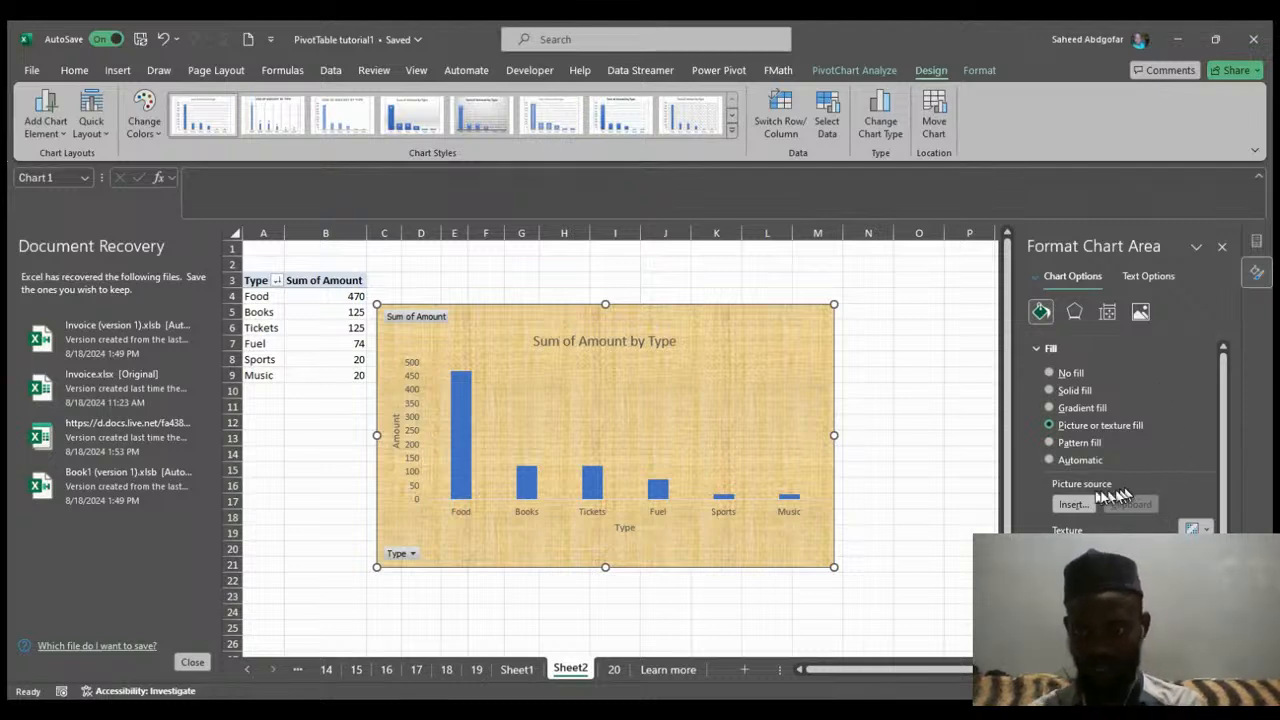
left_click(1074, 506)
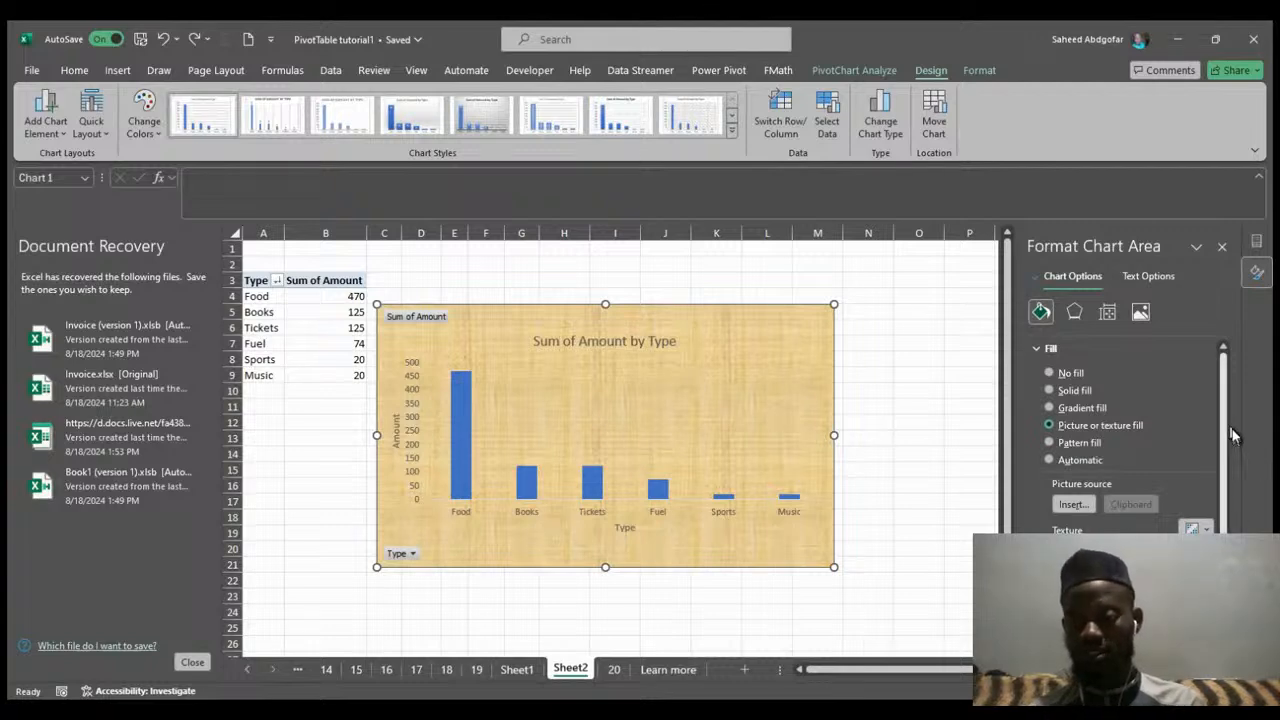
Apply a gradient fill to the chart area and shift its gradient stops, undoing the last change.
scroll(1232, 440, "down", 1)
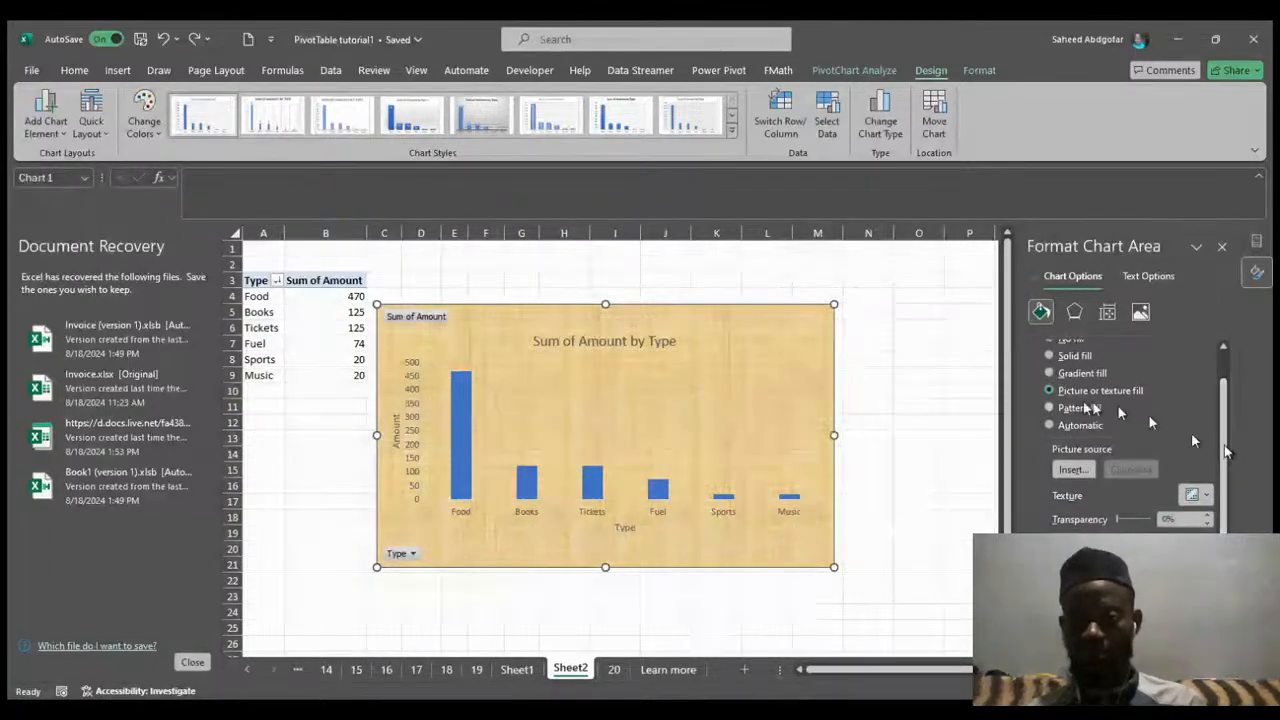
left_click(1048, 374)
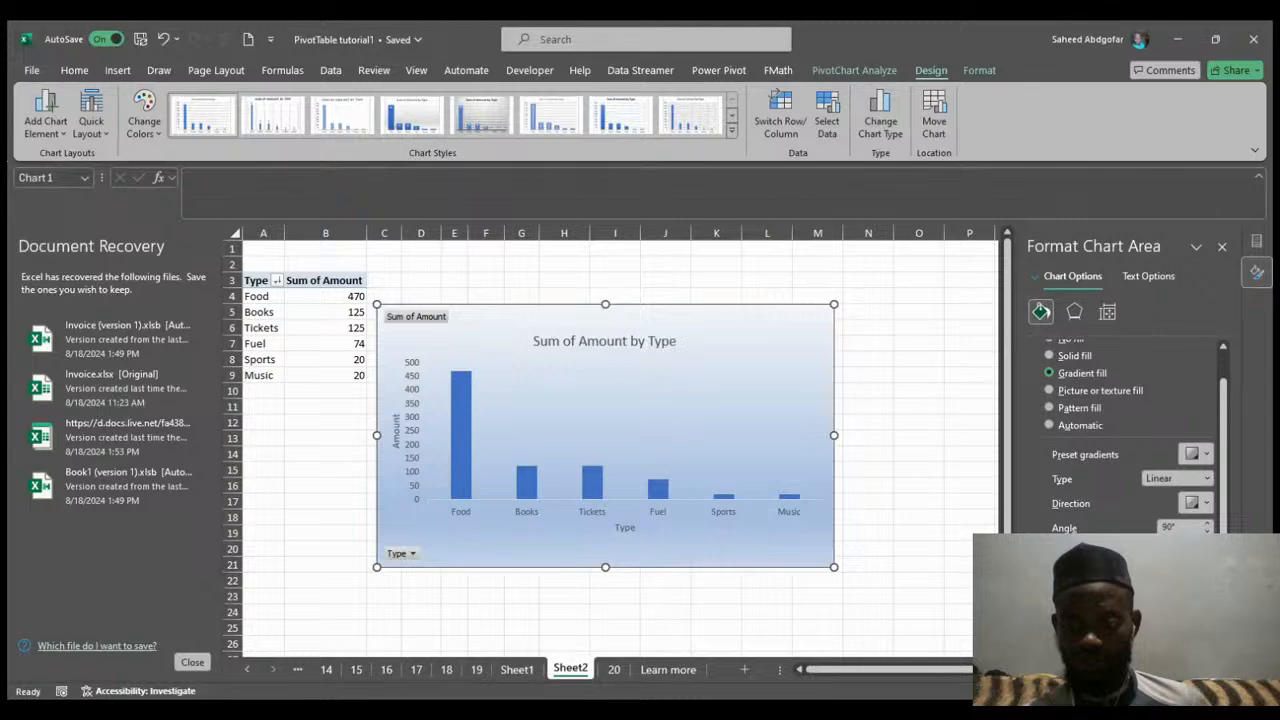
left_click_drag(1129, 574, 1057, 574)
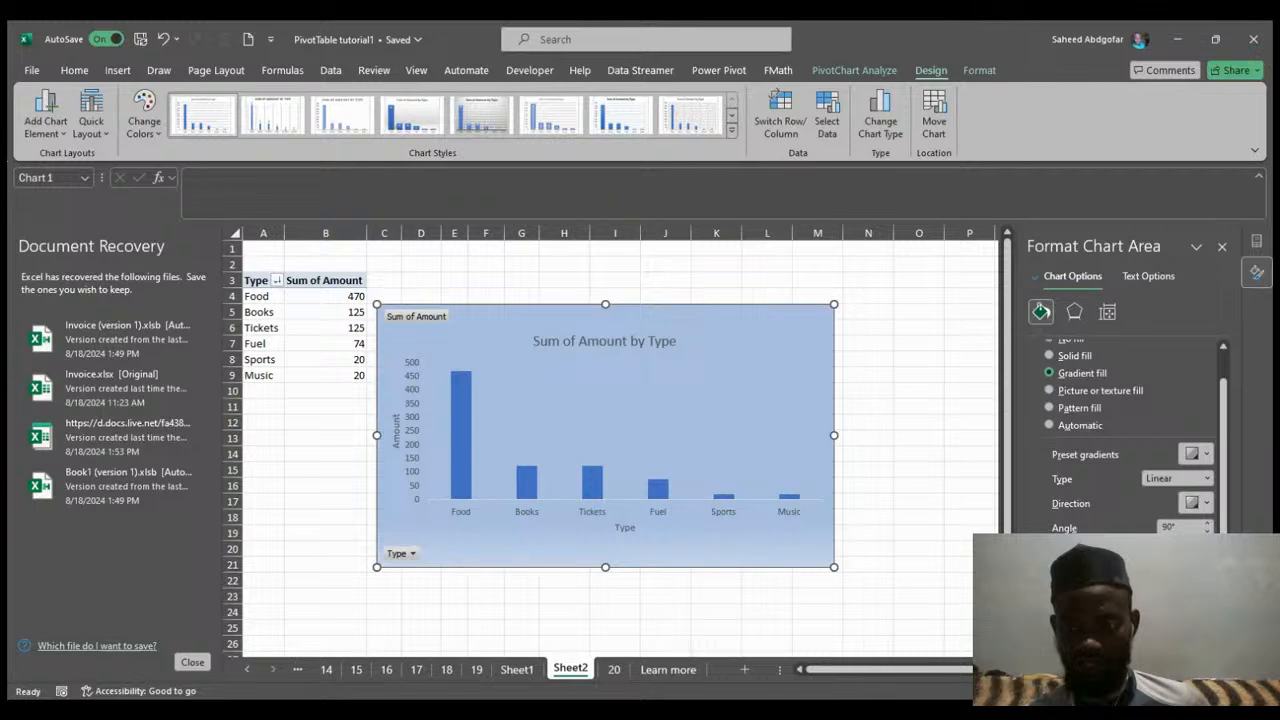
left_click_drag(1131, 574, 1103, 574)
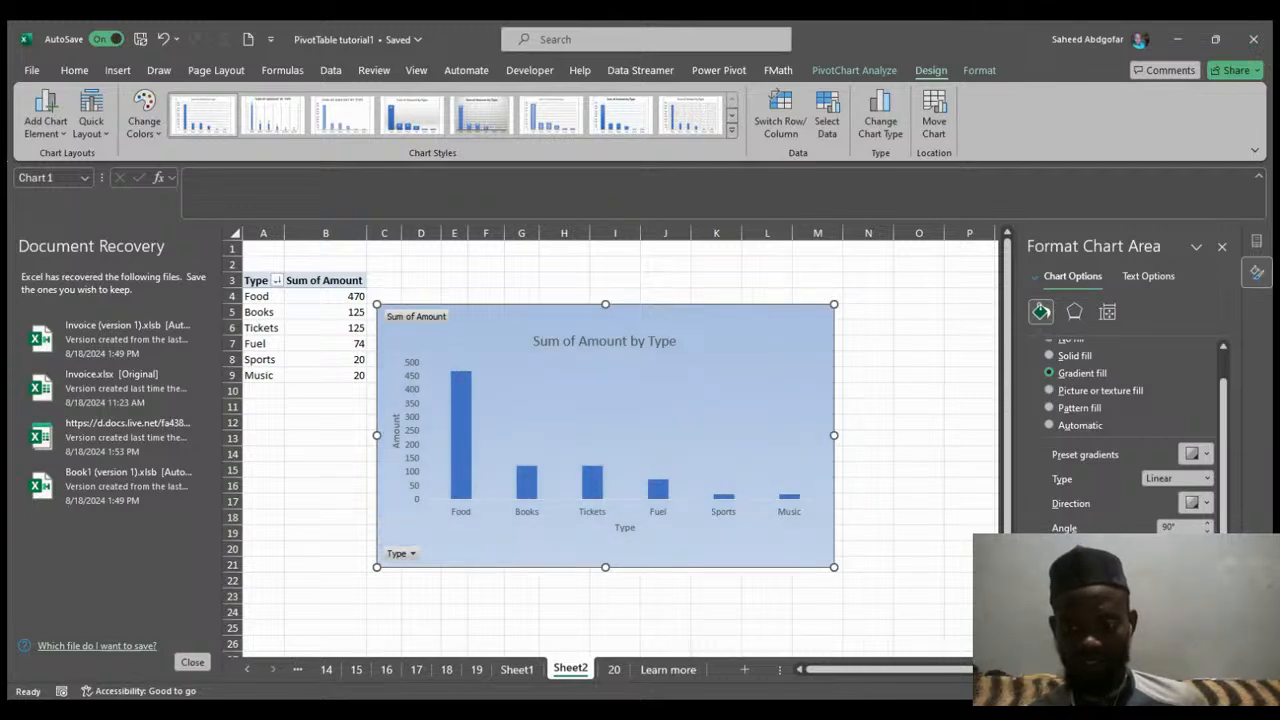
left_click_drag(1103, 574, 1068, 574)
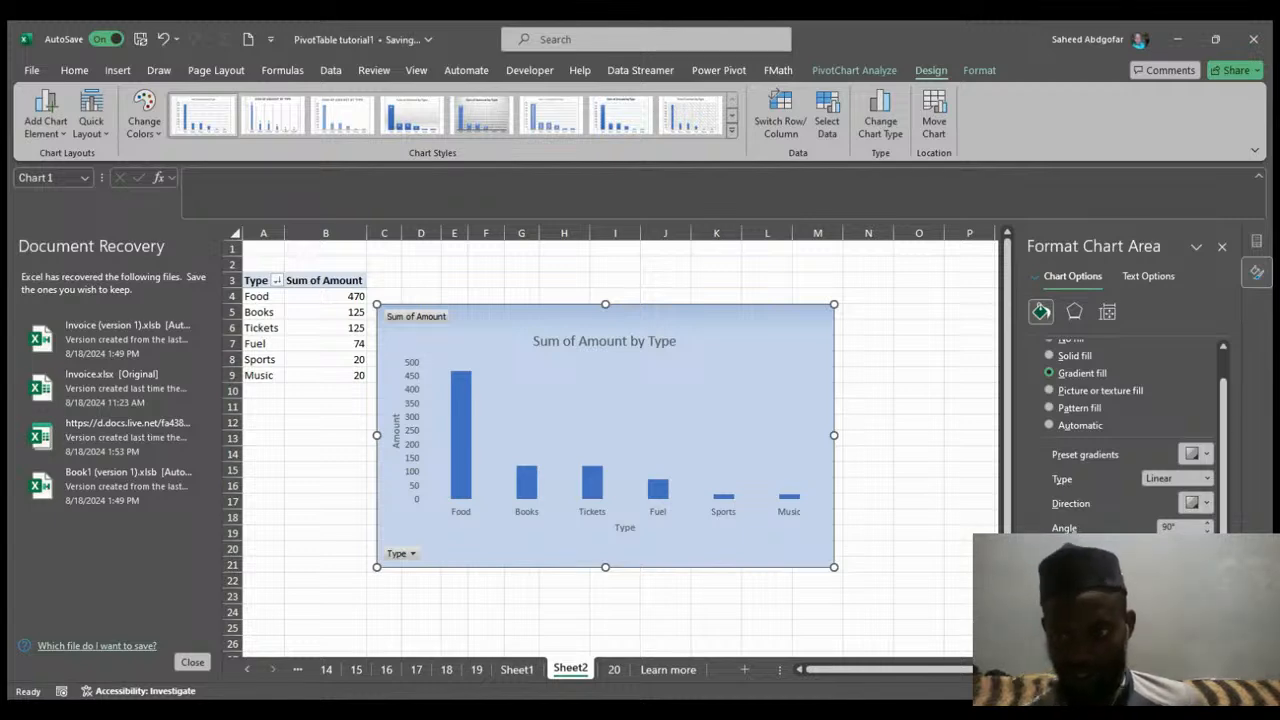
left_click(1203, 574)
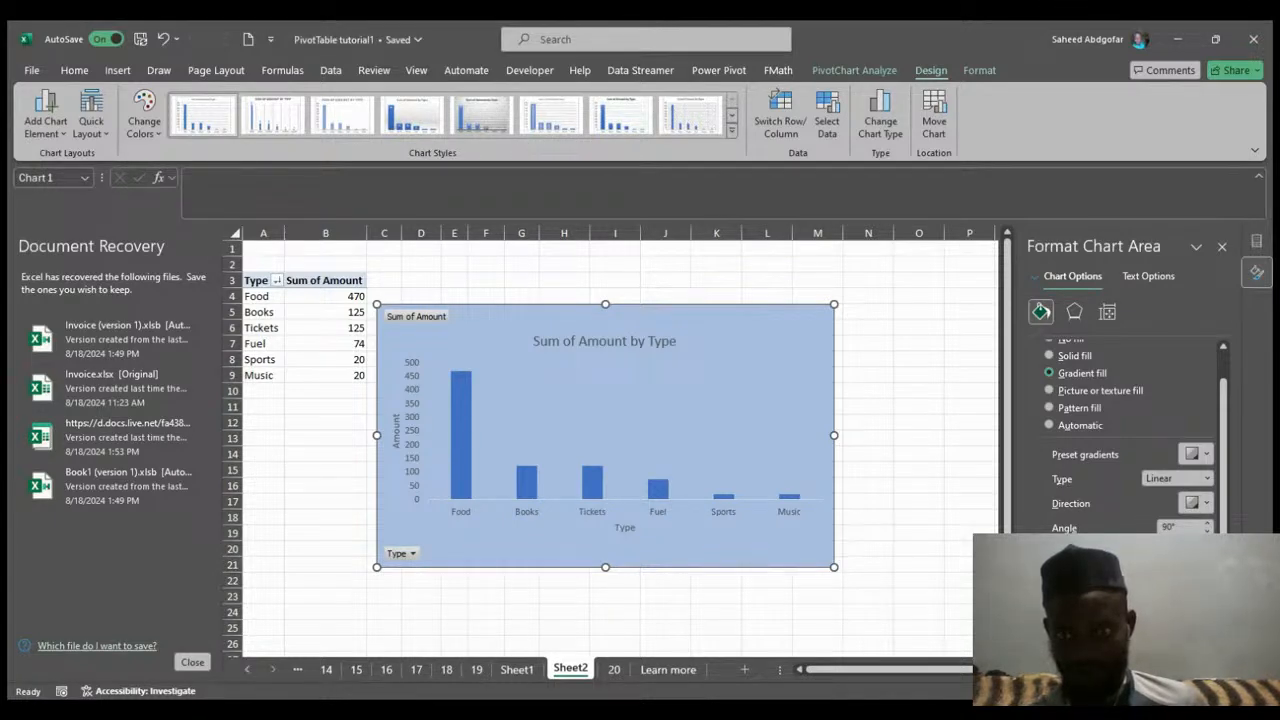
key("ctrl+z")
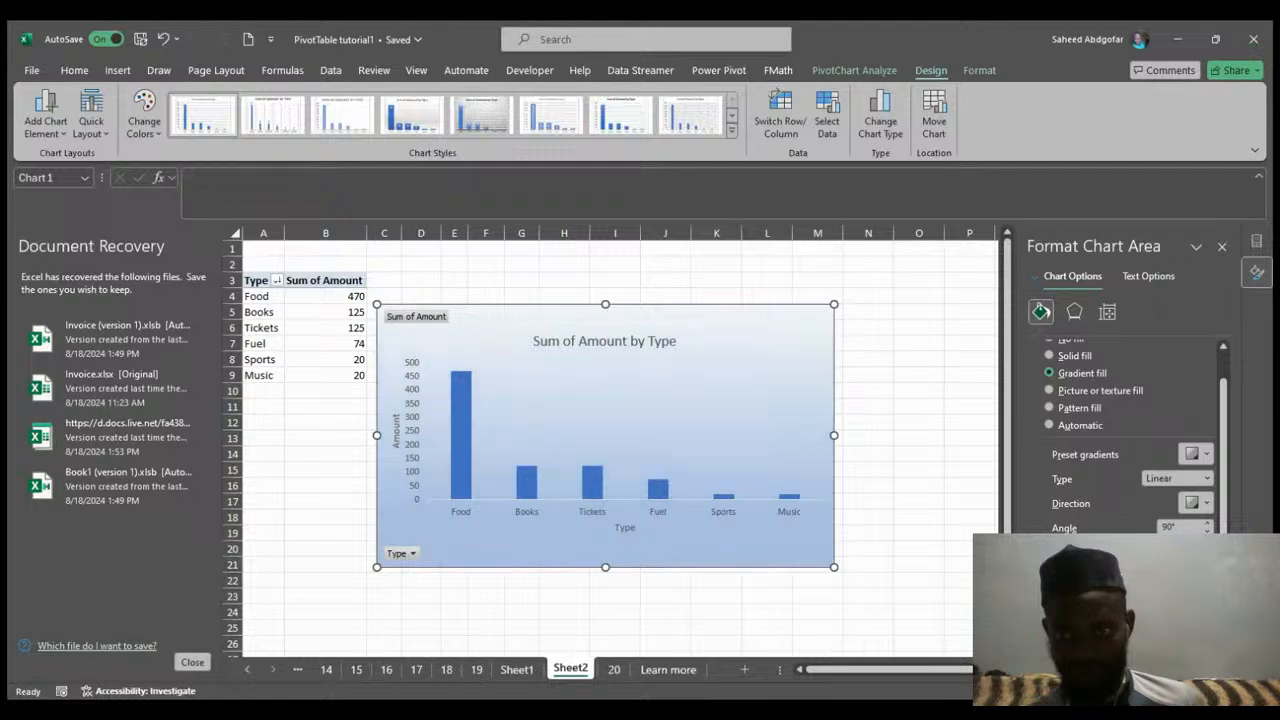
Reposition the gradient stops to lighten the chart area's gradient fill.
left_click_drag(1105, 573, 1125, 573)
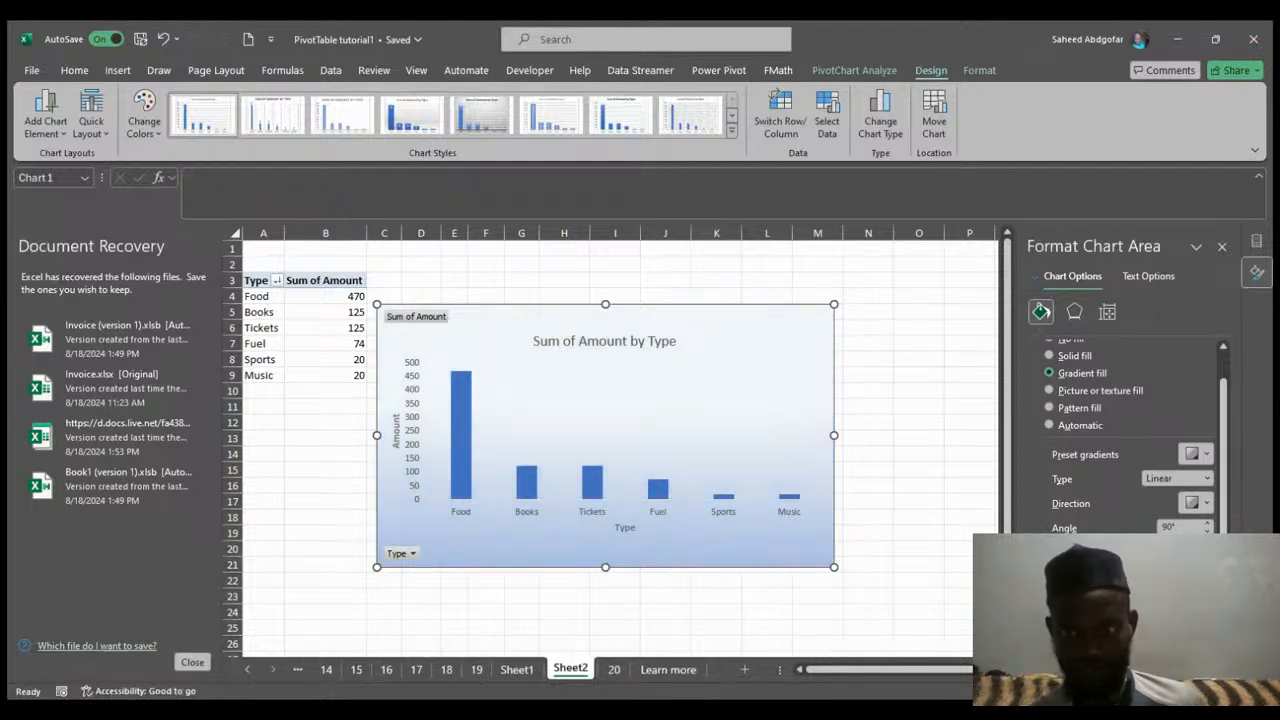
left_click_drag(1125, 573, 1176, 573)
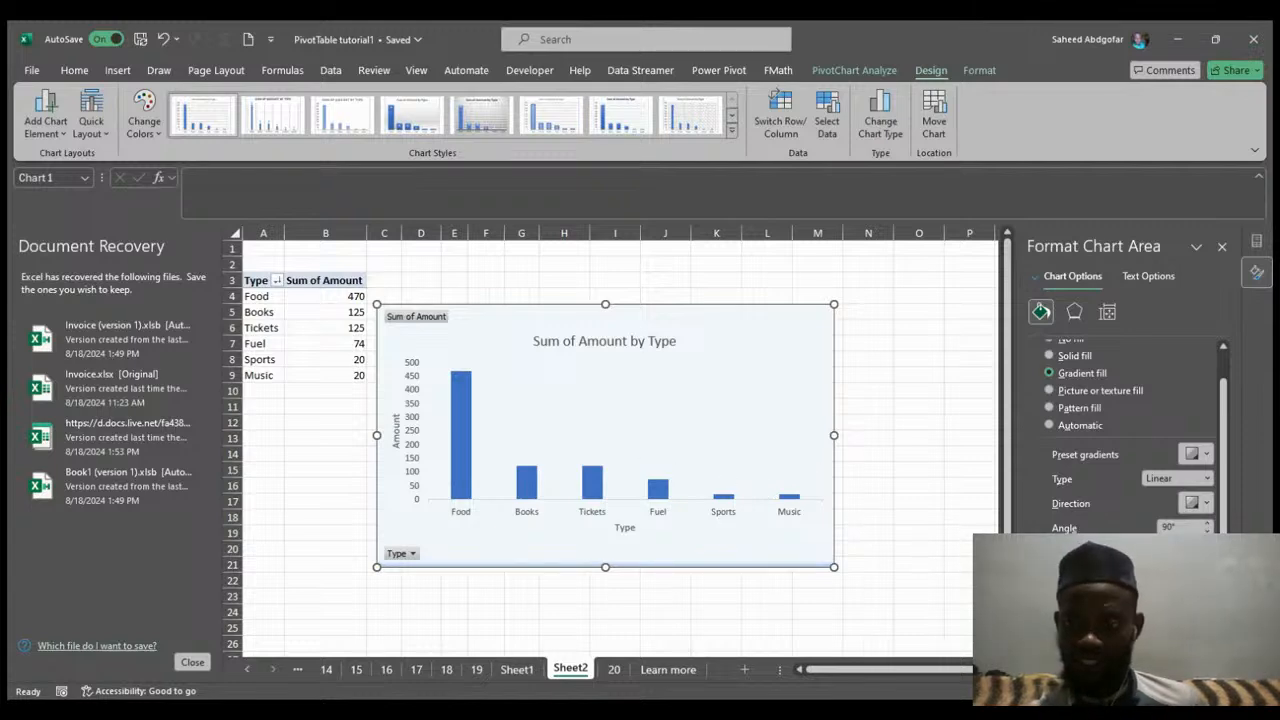
left_click_drag(1176, 573, 1090, 573)
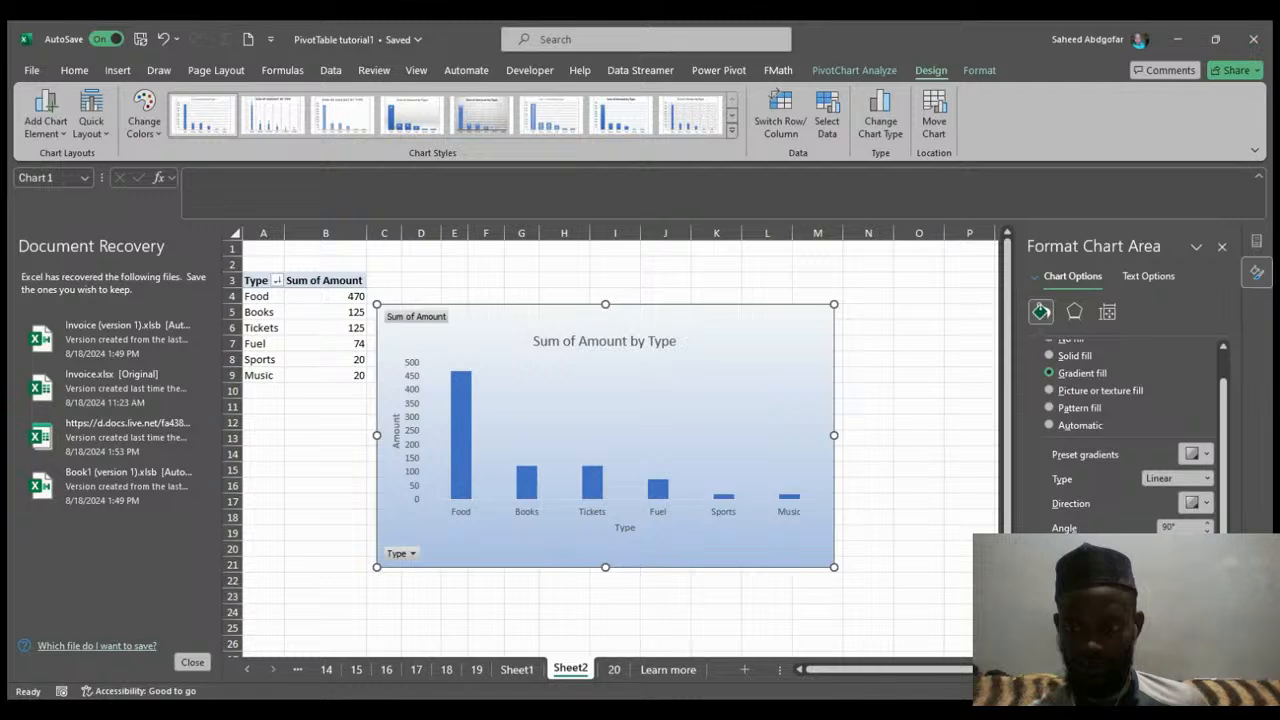
Experiment with the chart area gradient's direction, a stop position and its angle, settling on a 135° direction.
left_click(1208, 505)
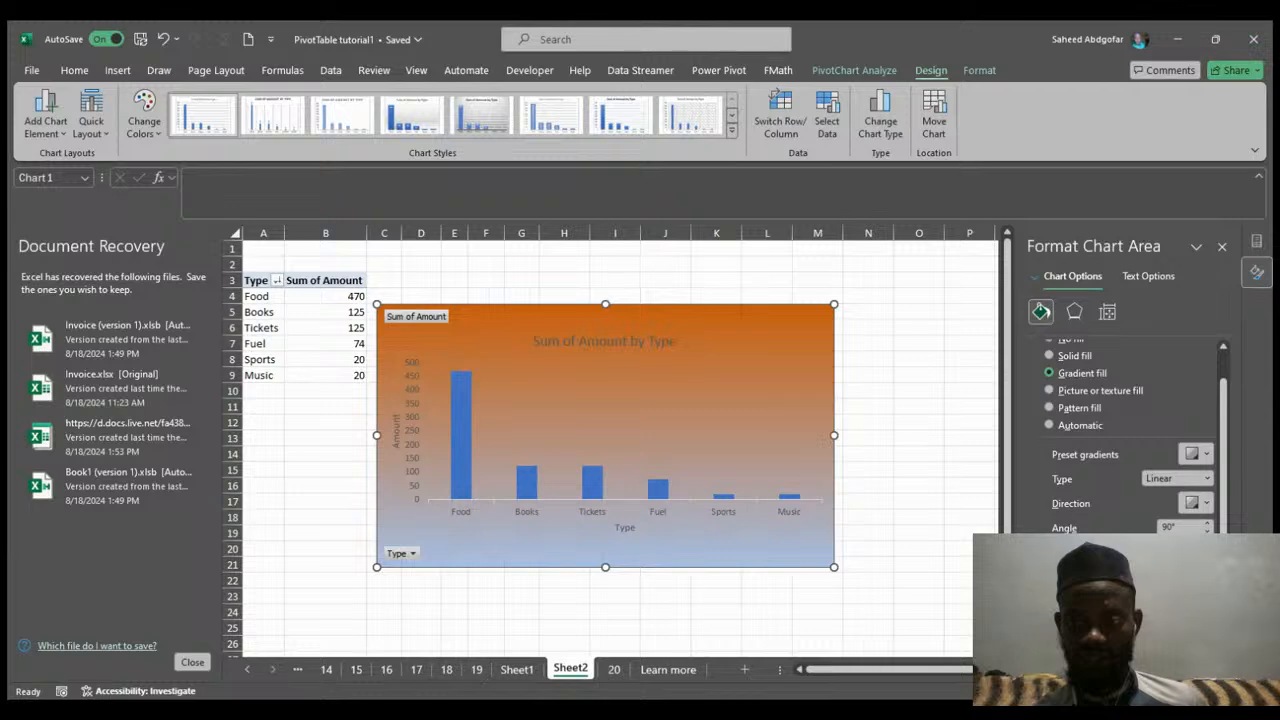
left_click_drag(1150, 571, 1101, 571)
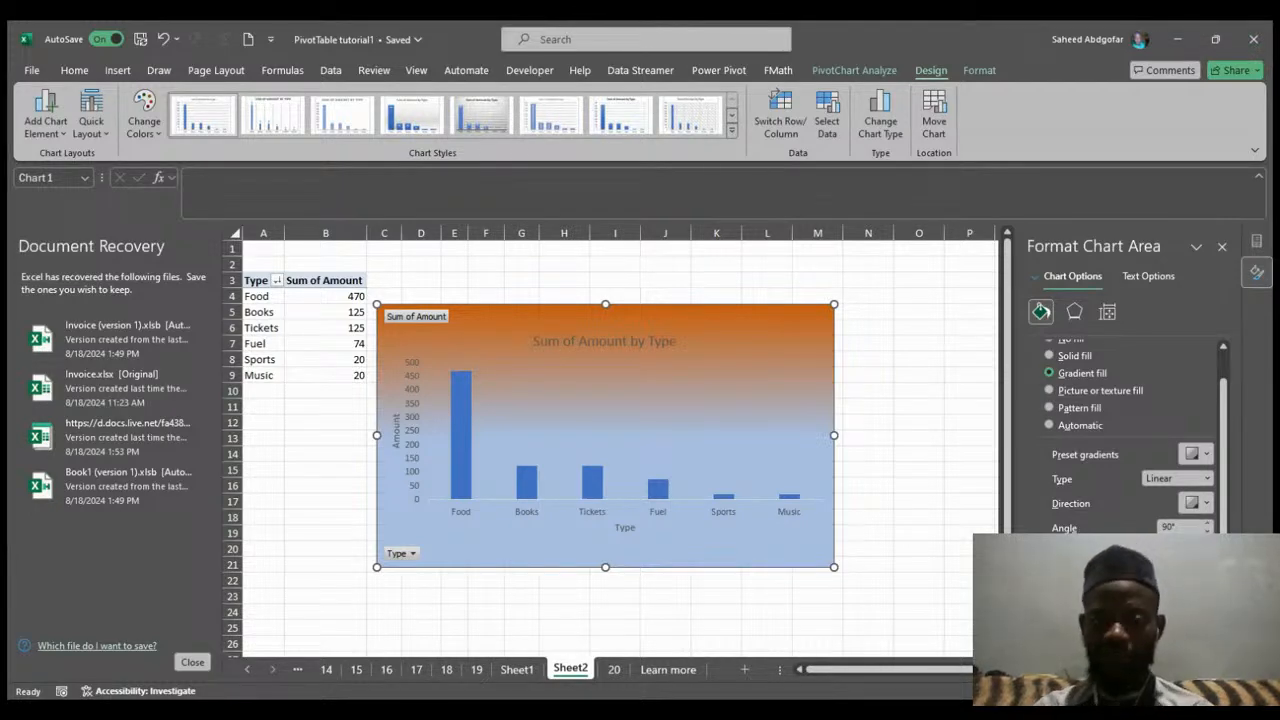
left_click(1208, 524)
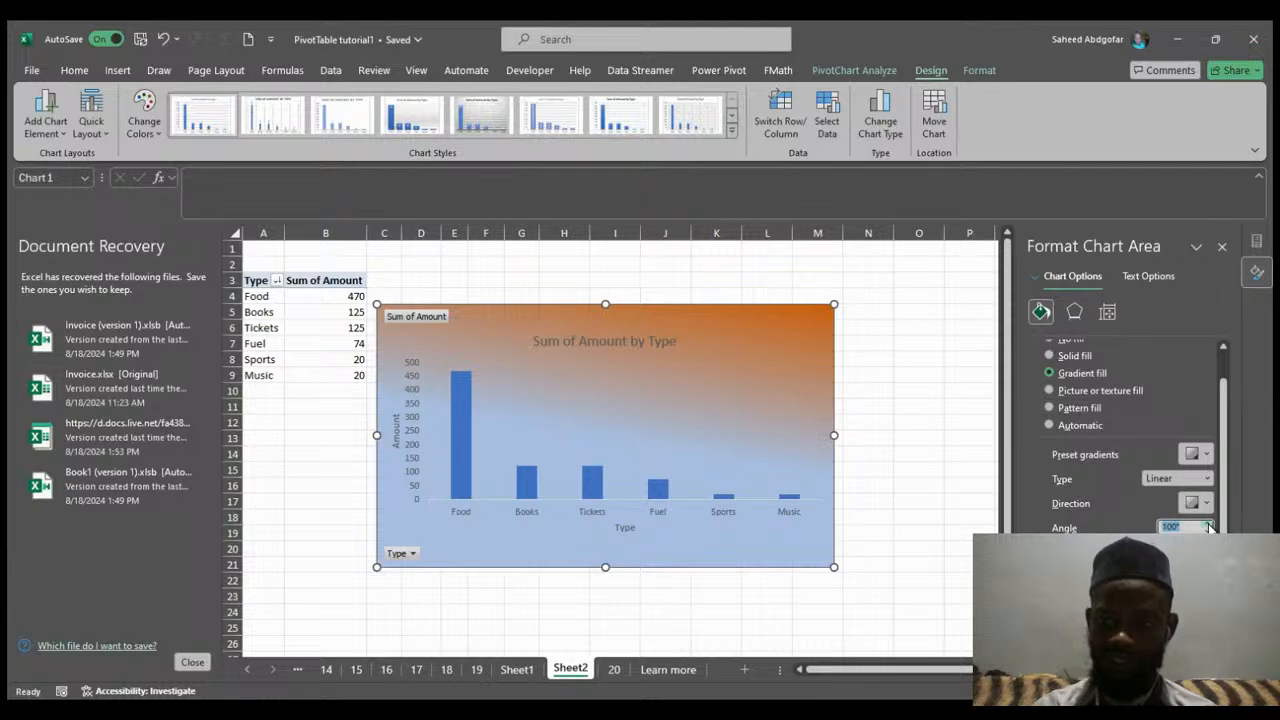
left_click(1208, 524)
left_click(1208, 524)
left_click(1208, 524)
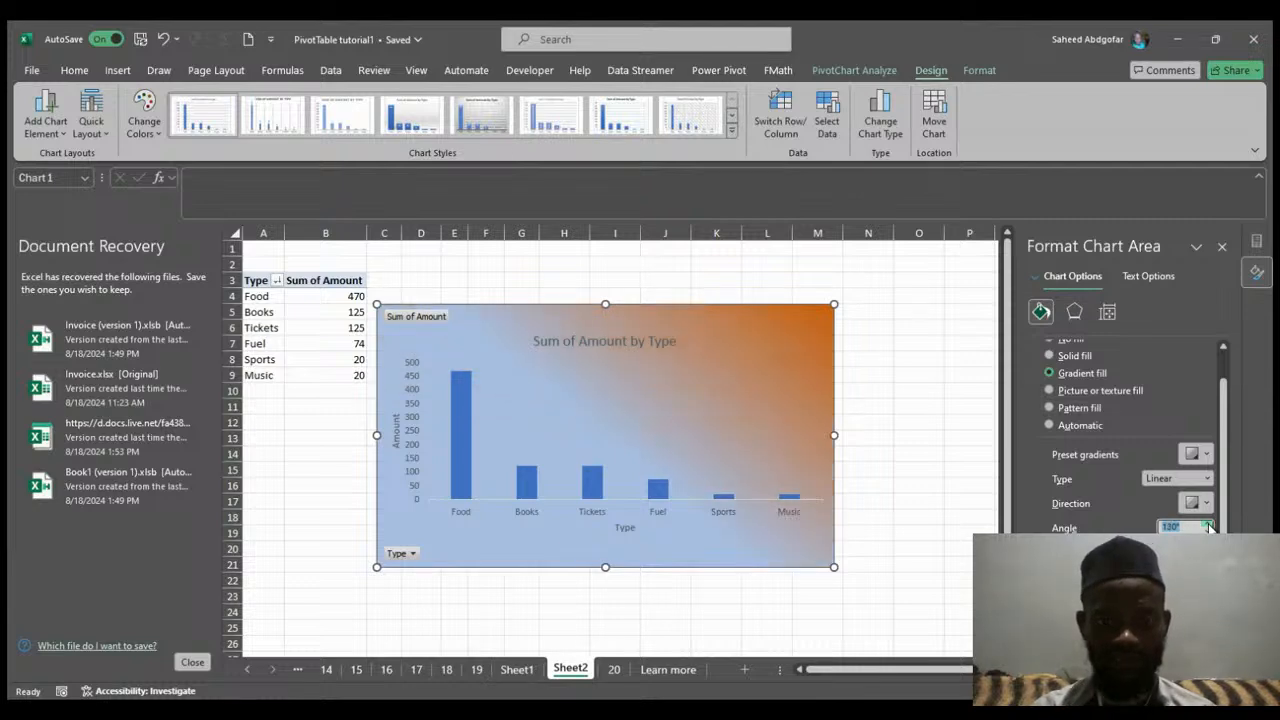
left_click(1208, 524)
left_click(1208, 524)
left_click(1208, 524)
left_click(1208, 524)
left_click(1208, 524)
left_click(1208, 524)
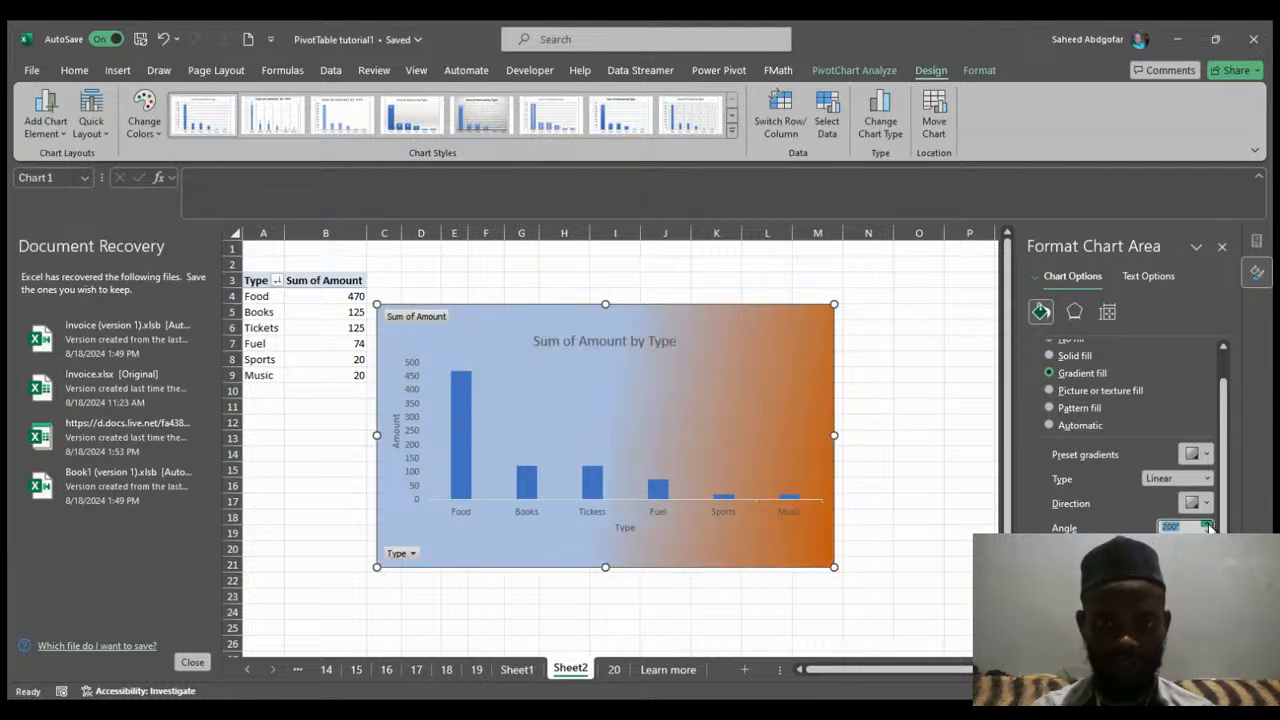
left_click(1208, 524)
left_click(1208, 524)
left_click(1208, 524)
left_click(1208, 524)
left_click(1208, 524)
left_click(1208, 524)
left_click(1208, 524)
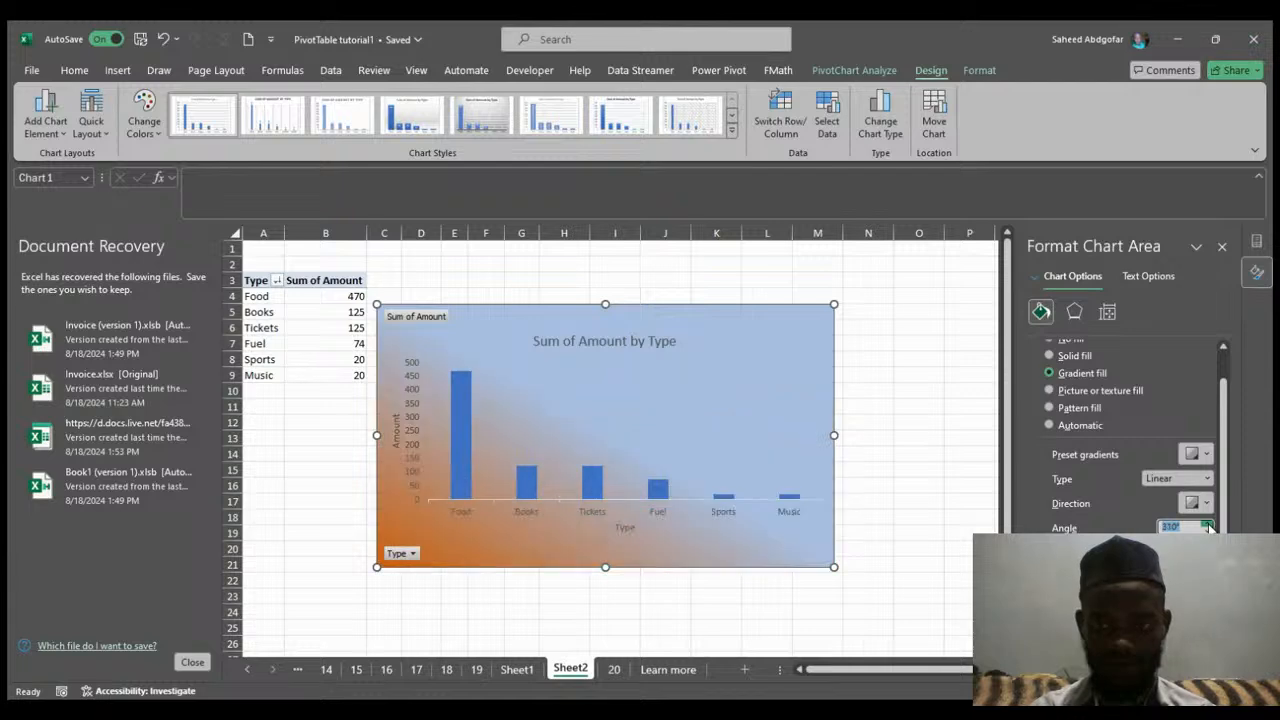
left_click(1208, 524)
left_click(1208, 524)
left_click(1208, 524)
left_click(1208, 524)
left_click(1208, 524)
left_click(1208, 524)
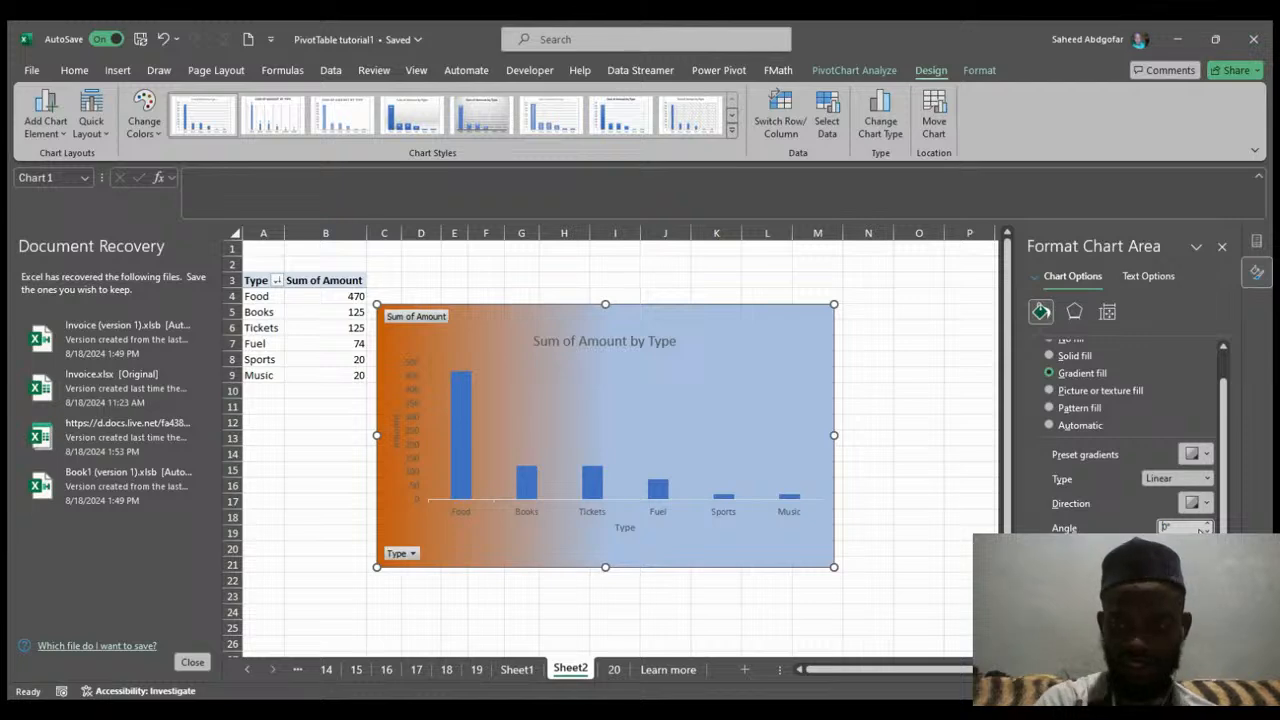
left_click(1203, 526)
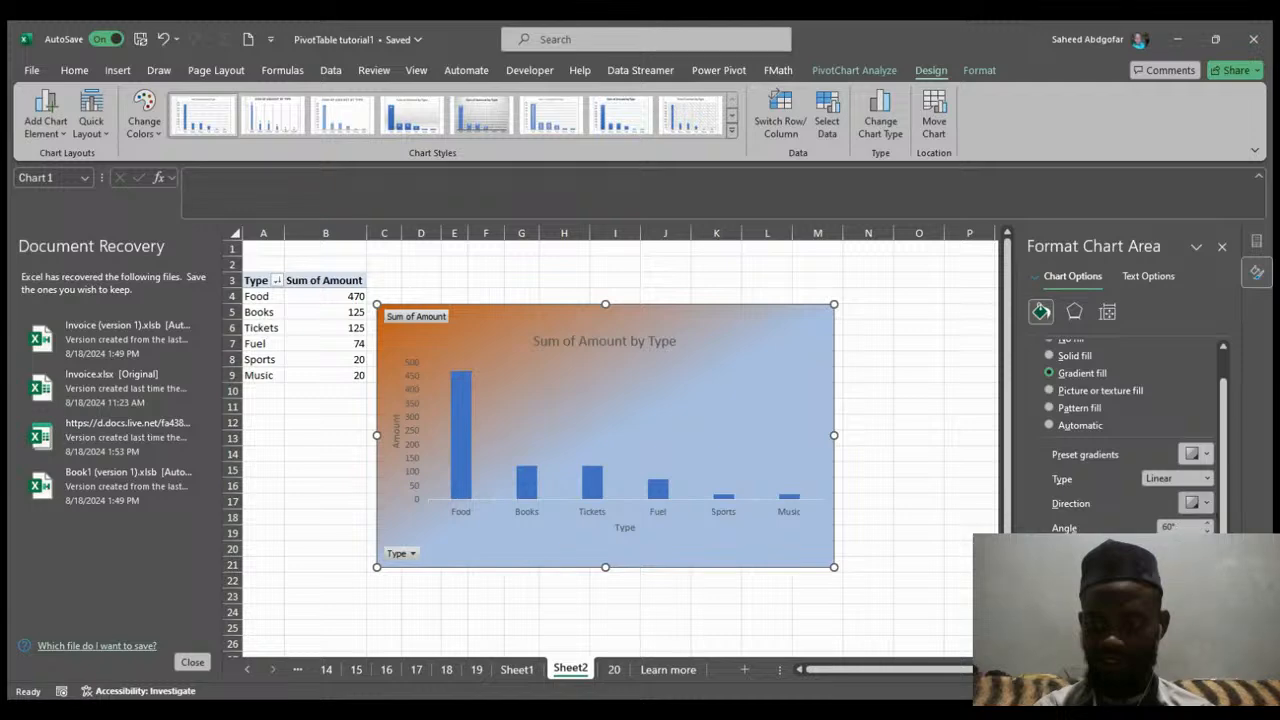
left_click(1212, 570)
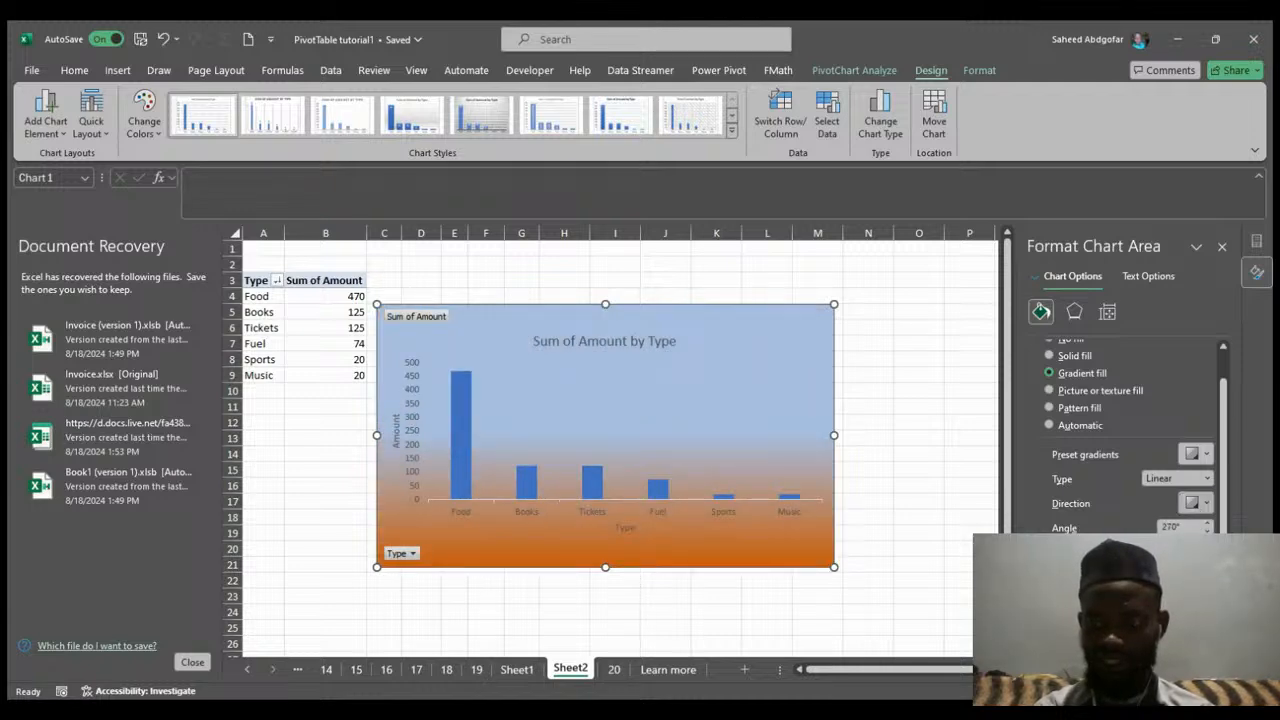
left_click(1148, 538)
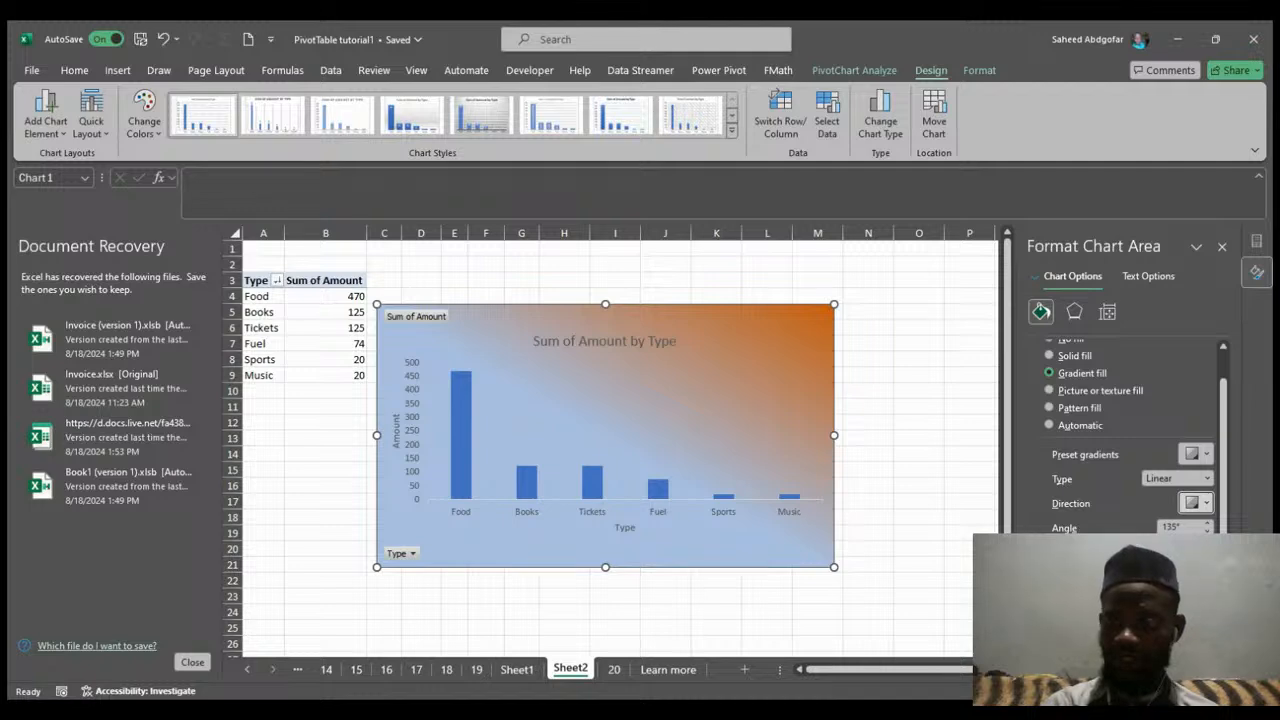
Adjust the gradient stops' positions and transparency to lighten the chart area's gradient fill.
scroll(1130, 430, "down", 3)
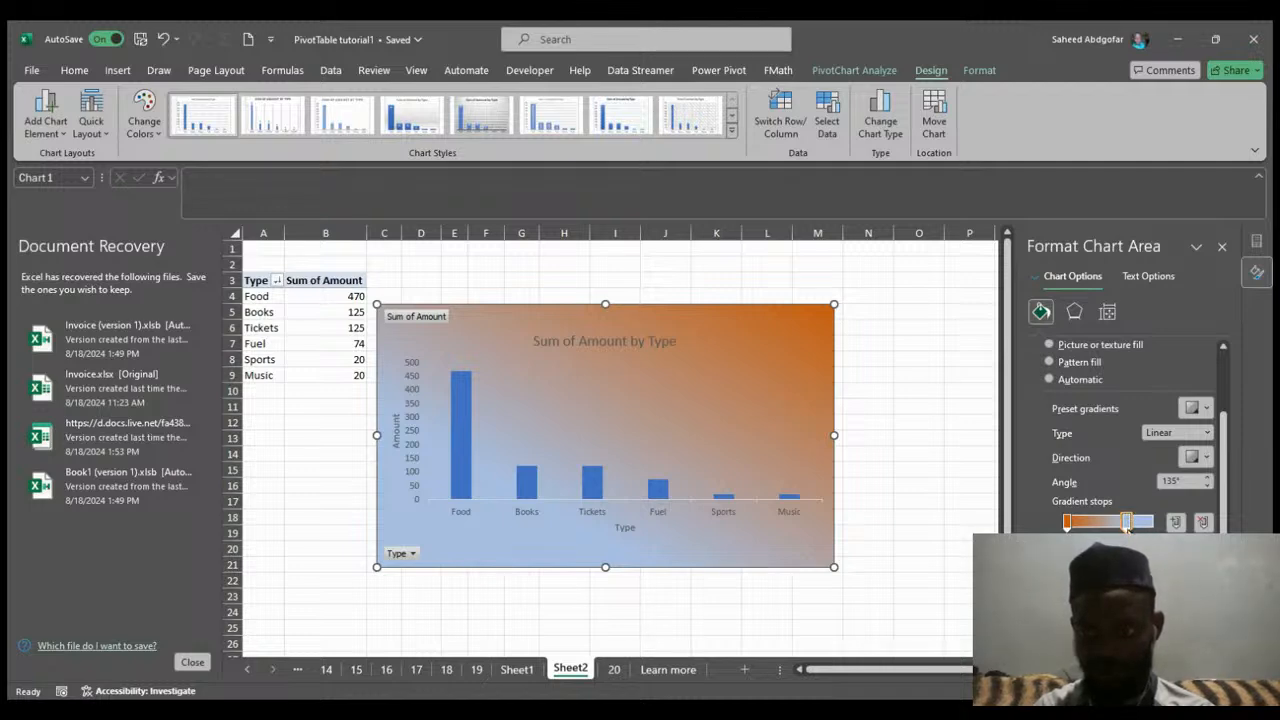
left_click_drag(1121, 527, 1105, 527)
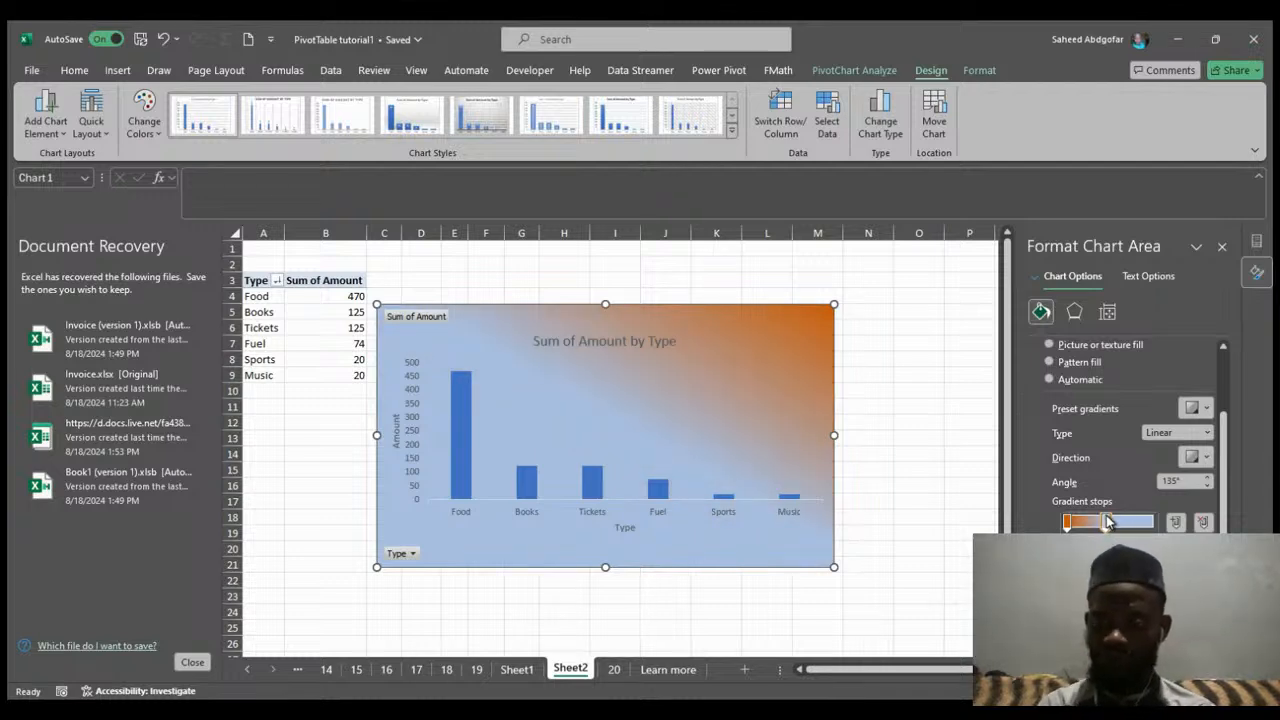
left_click_drag(1105, 522, 1121, 522)
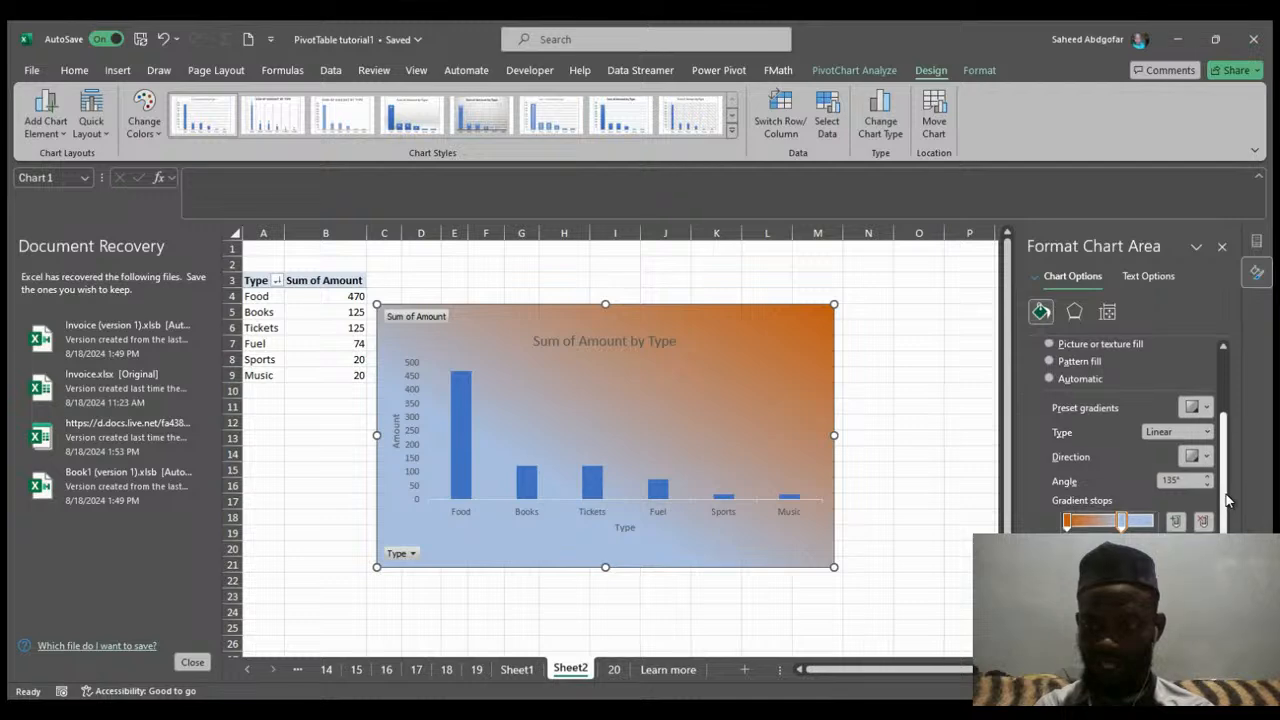
left_click_drag(1227, 496, 1227, 508)
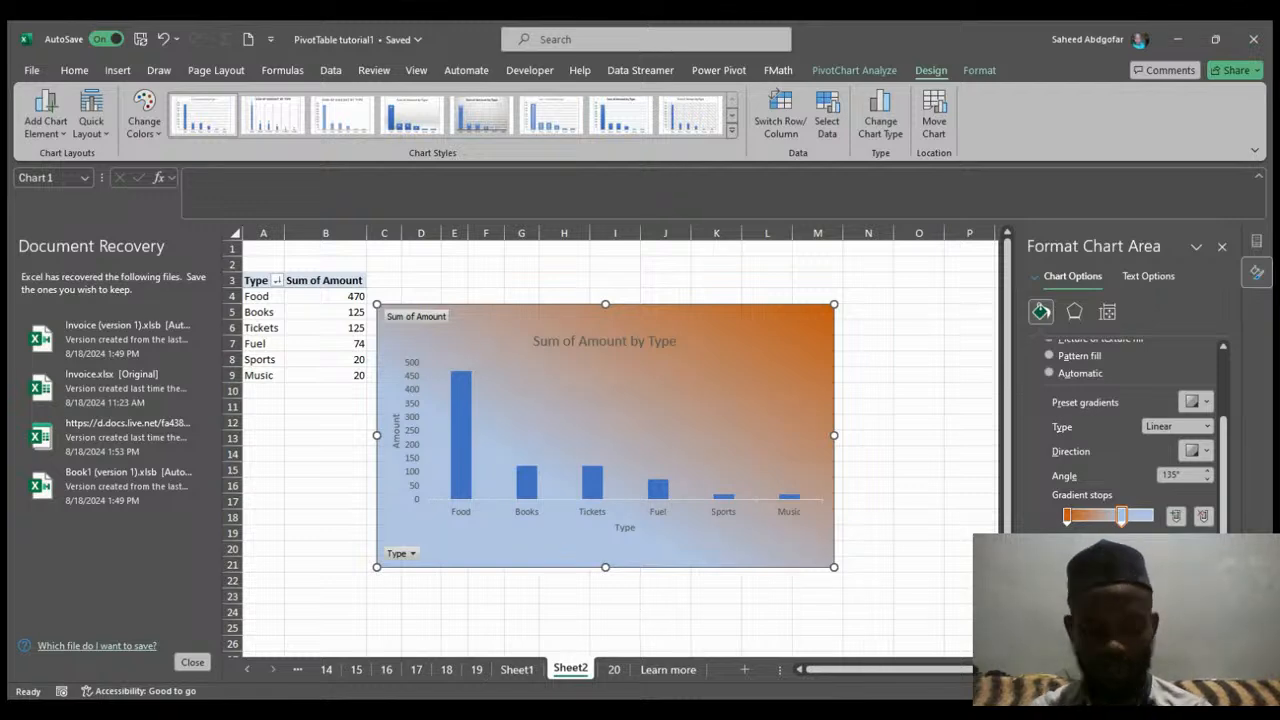
left_click(1207, 613)
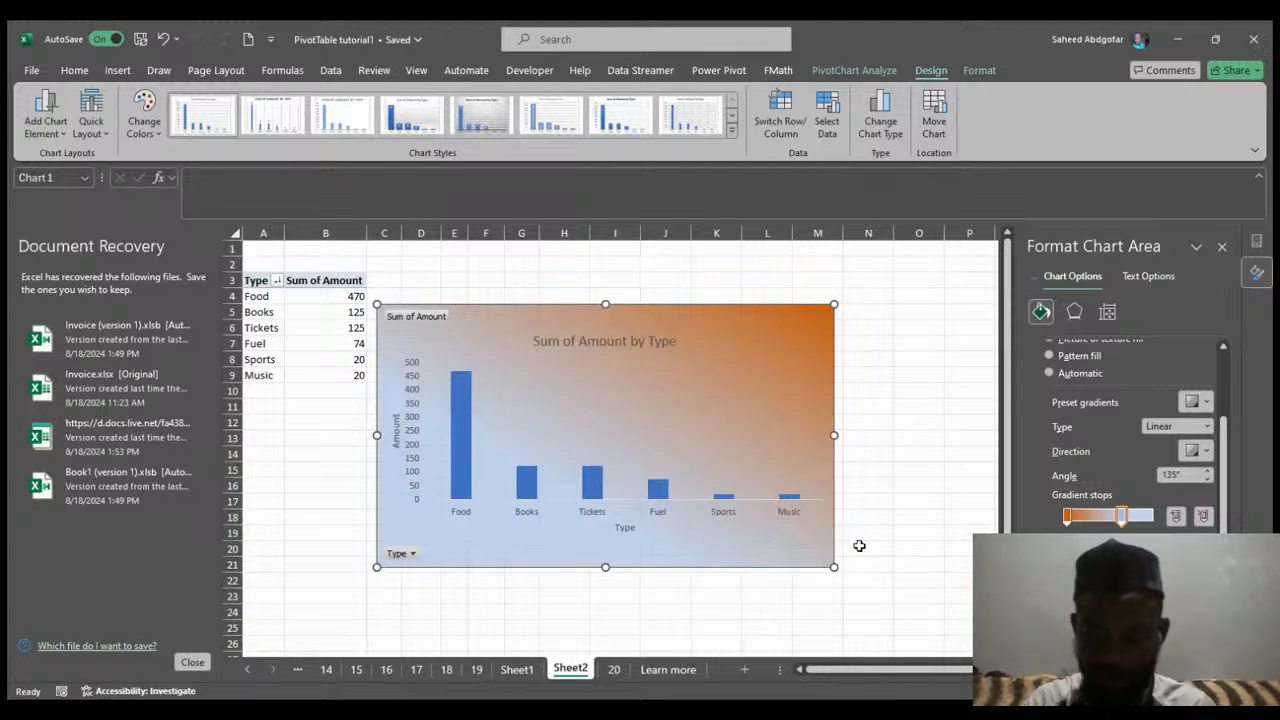
left_click(1132, 612)
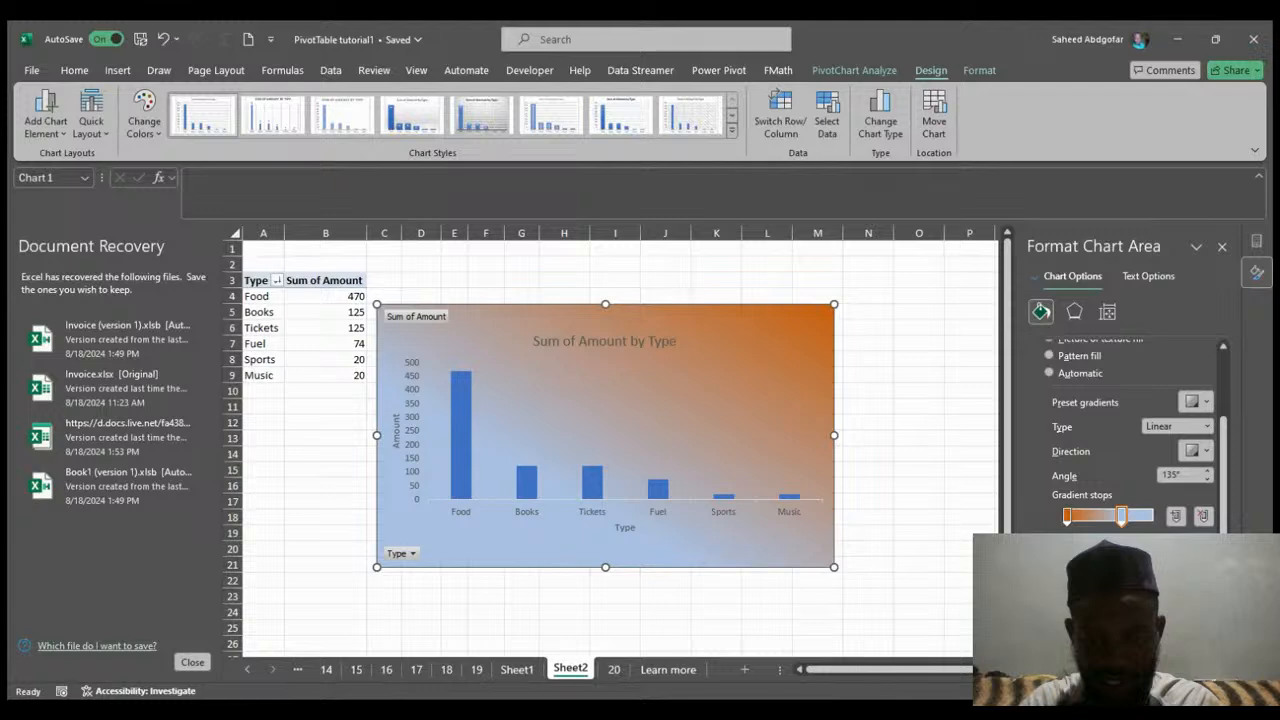
left_click(1134, 613)
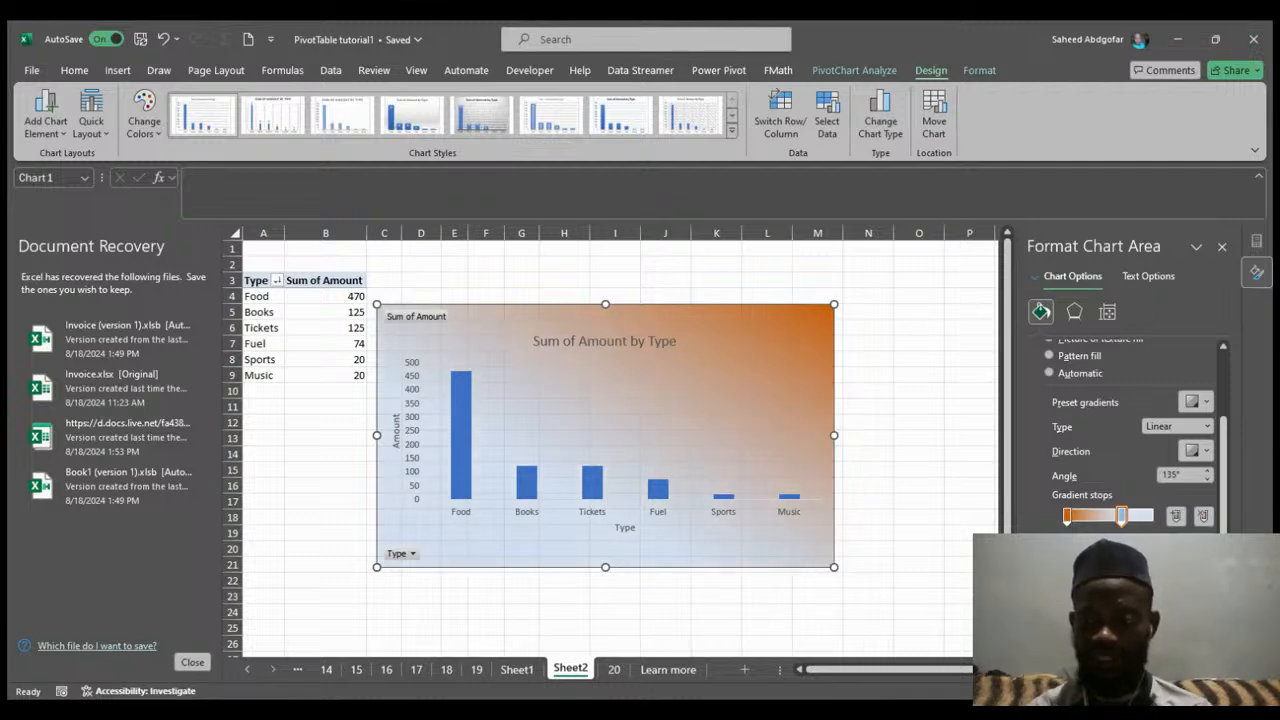
left_click_drag(1148, 613, 1142, 613)
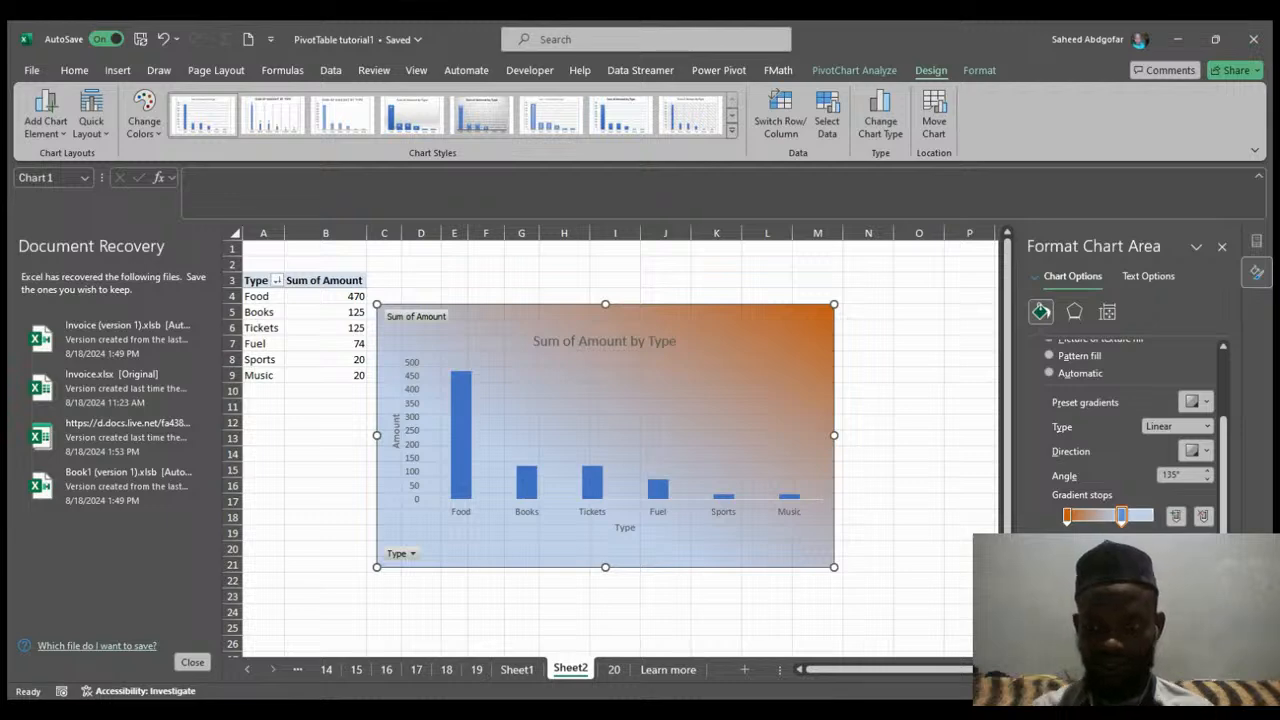
left_click_drag(1142, 613, 1149, 613)
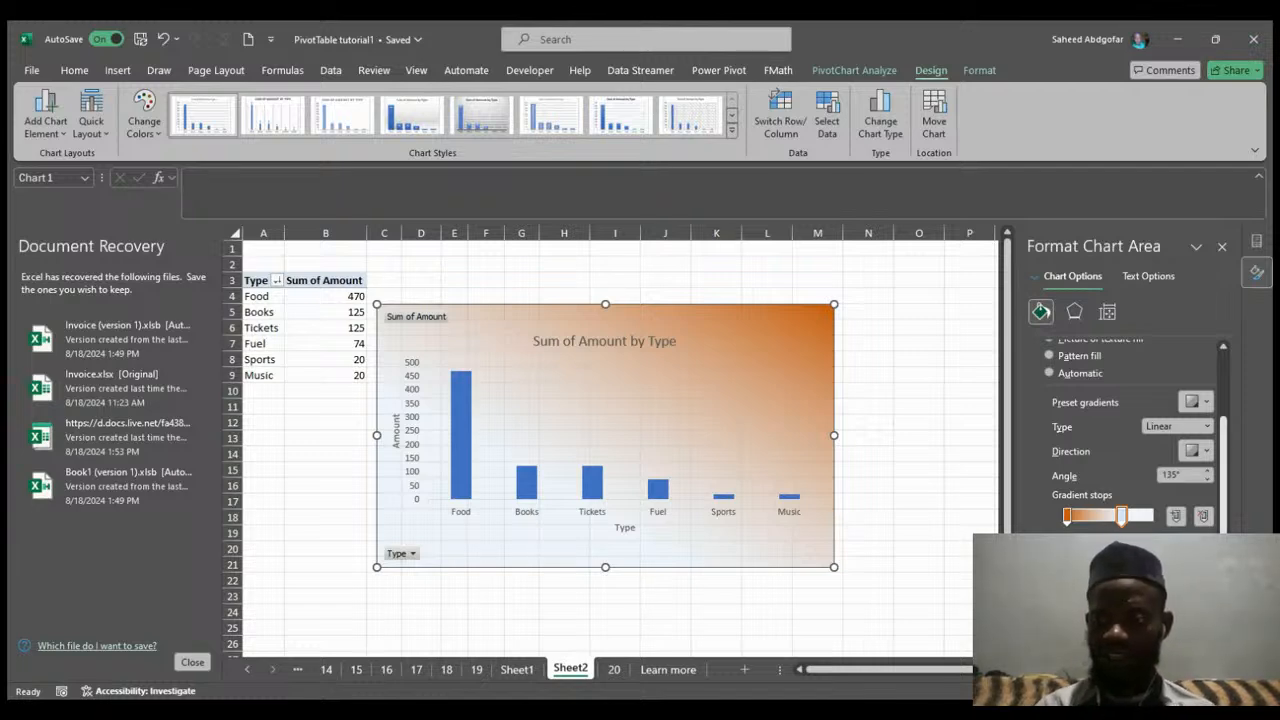
Switch the chart area fill to solid fill and then to no fill.
scroll(1234, 409, "up", 2)
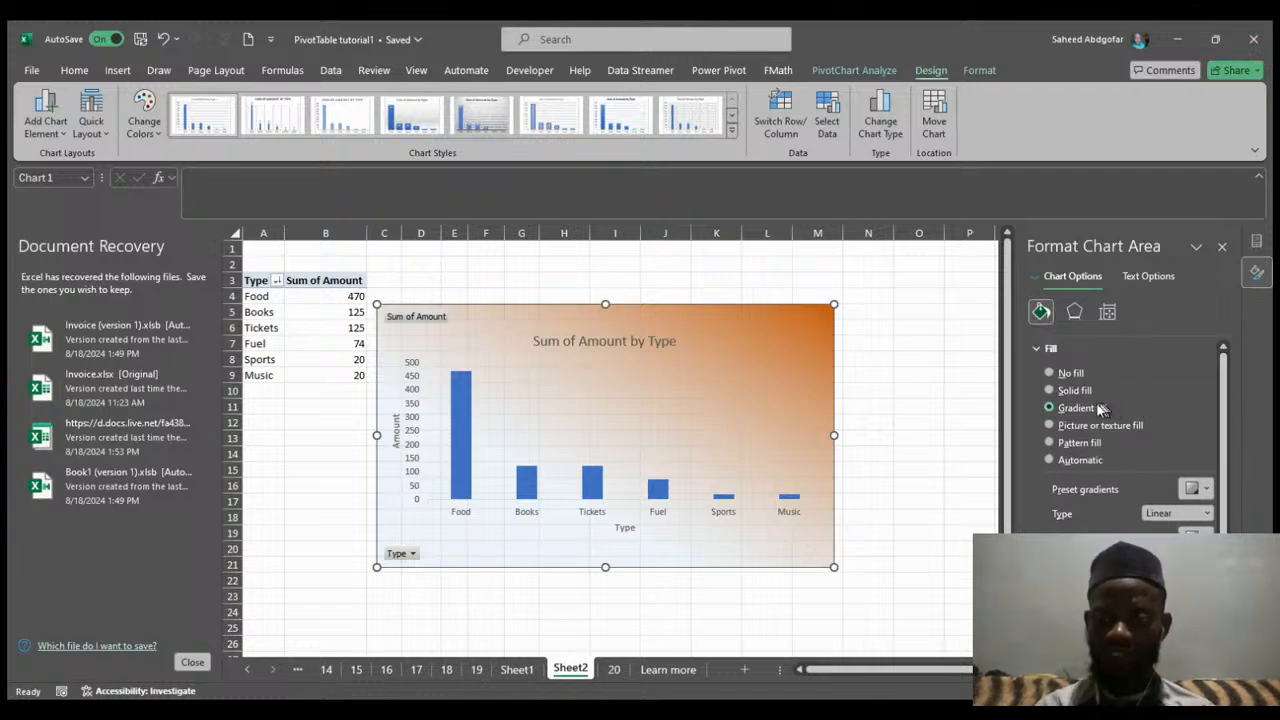
left_click(1050, 390)
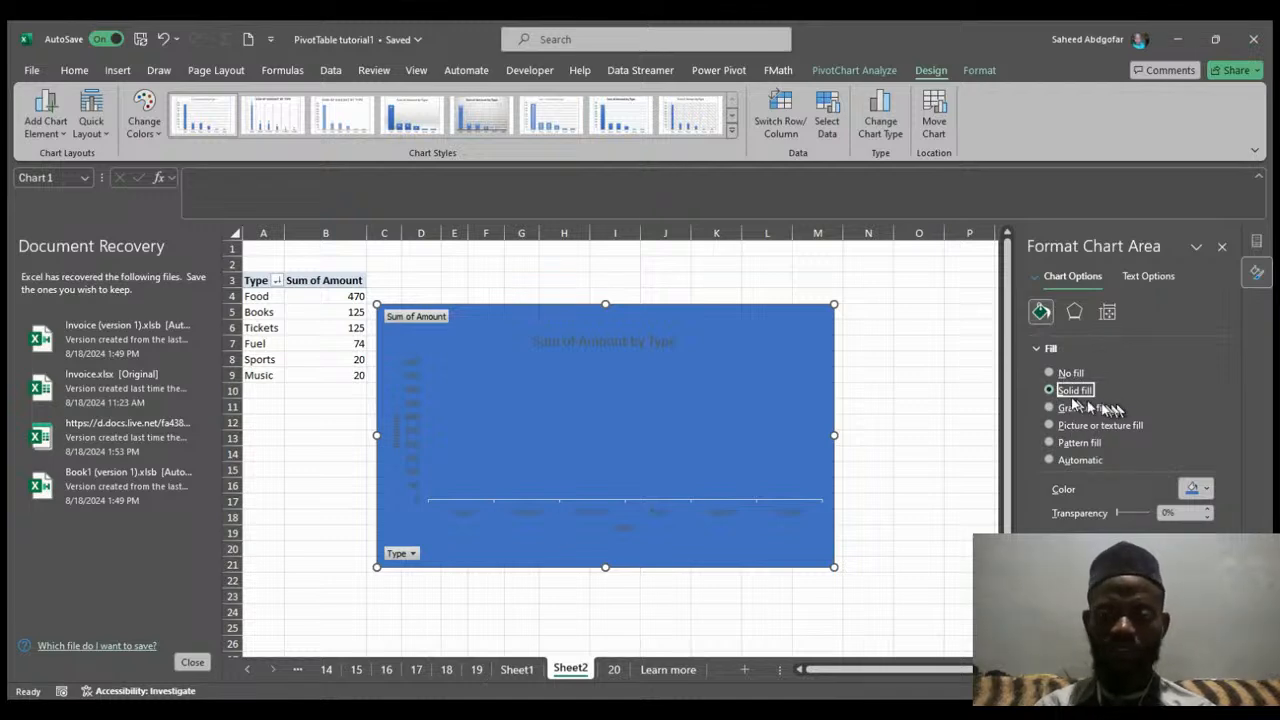
left_click(1050, 373)
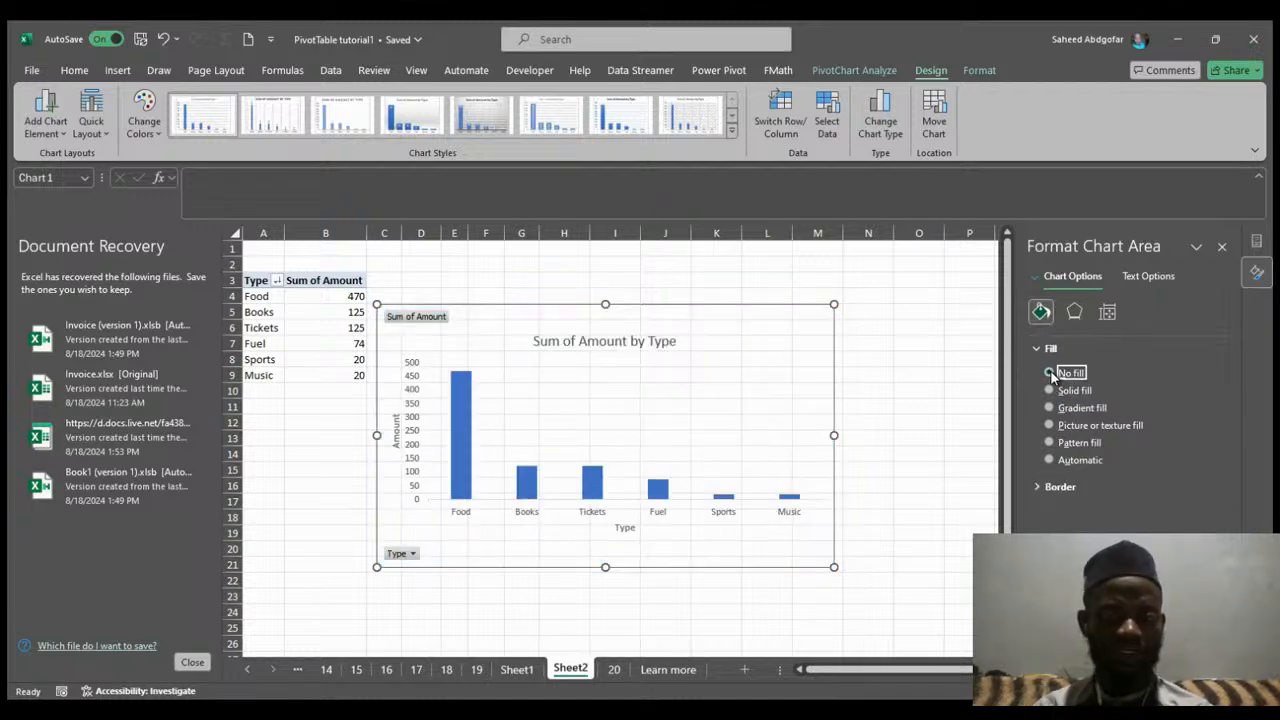
Open the chart area's Shadow effects and try several shadow presets, ending on an outer shadow.
left_click(1073, 312)
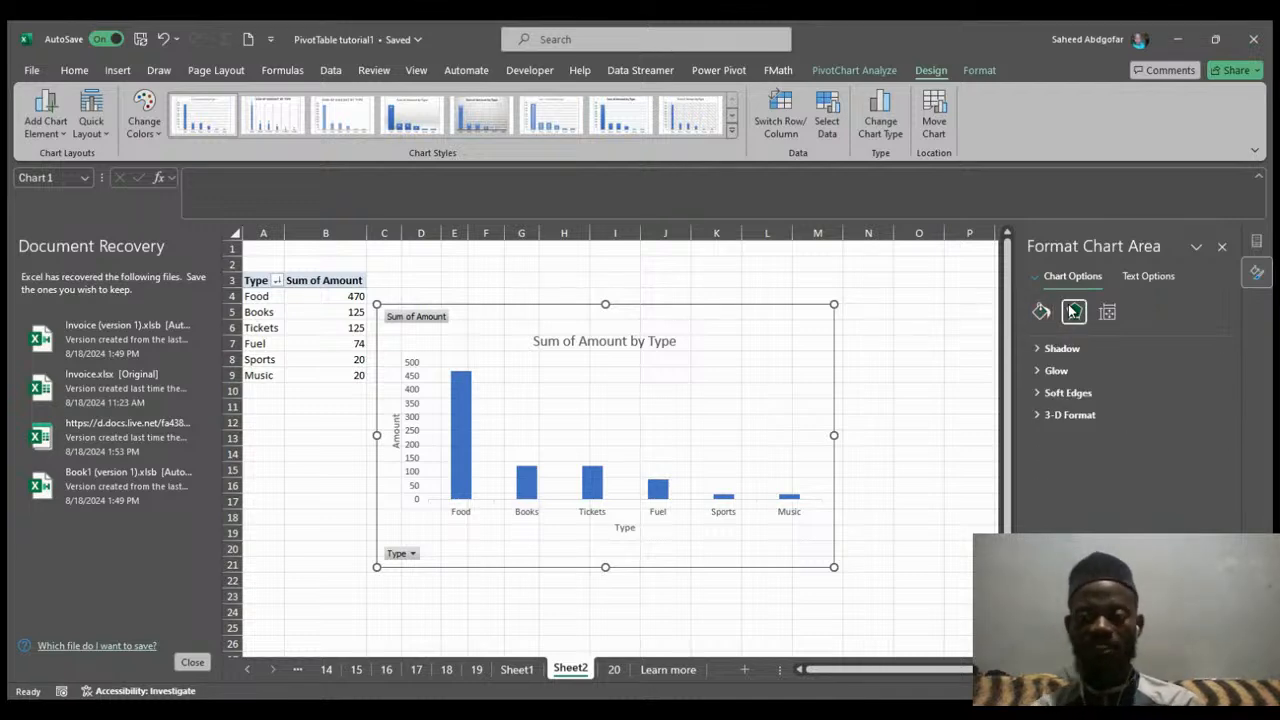
left_click(1037, 349)
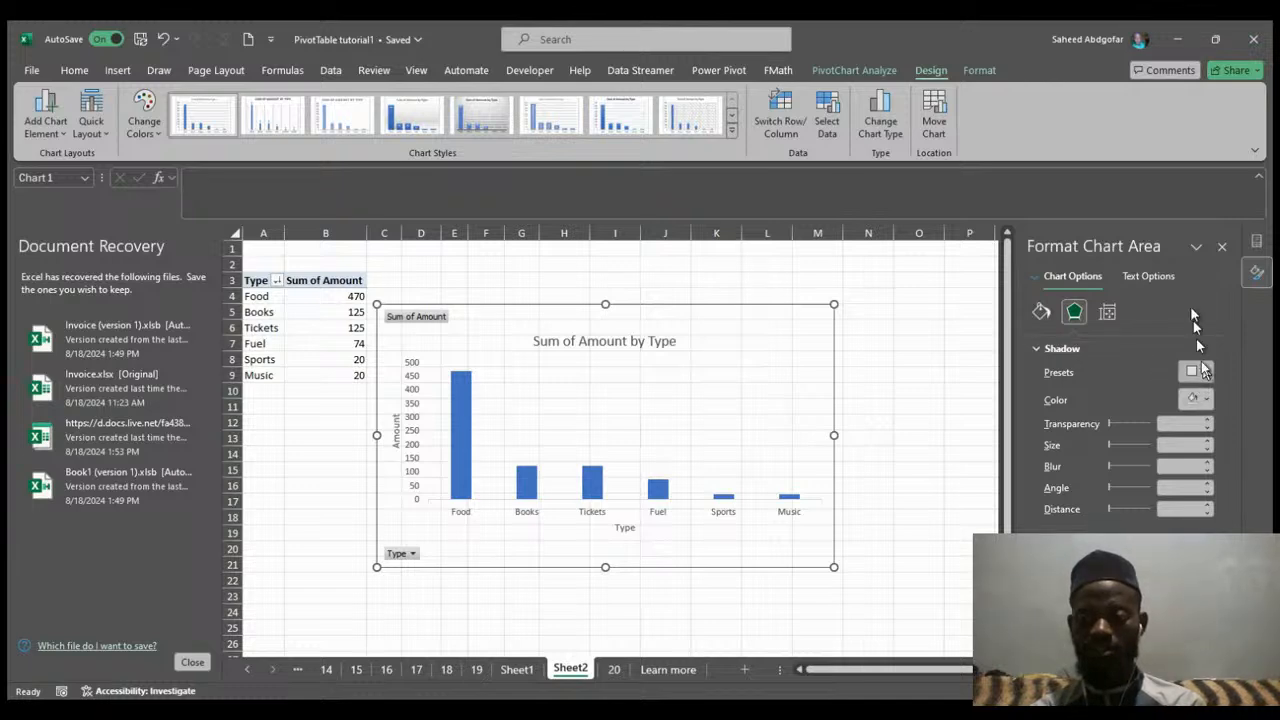
left_click(1185, 233)
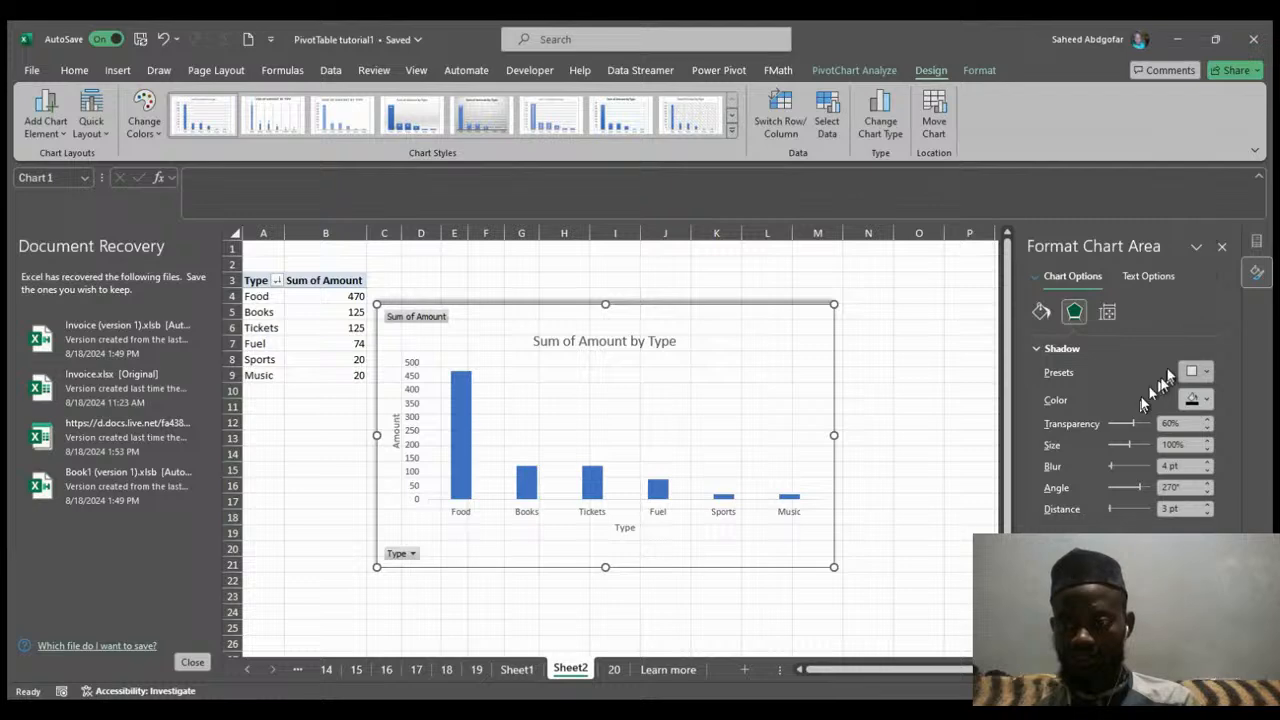
left_click(1149, 309)
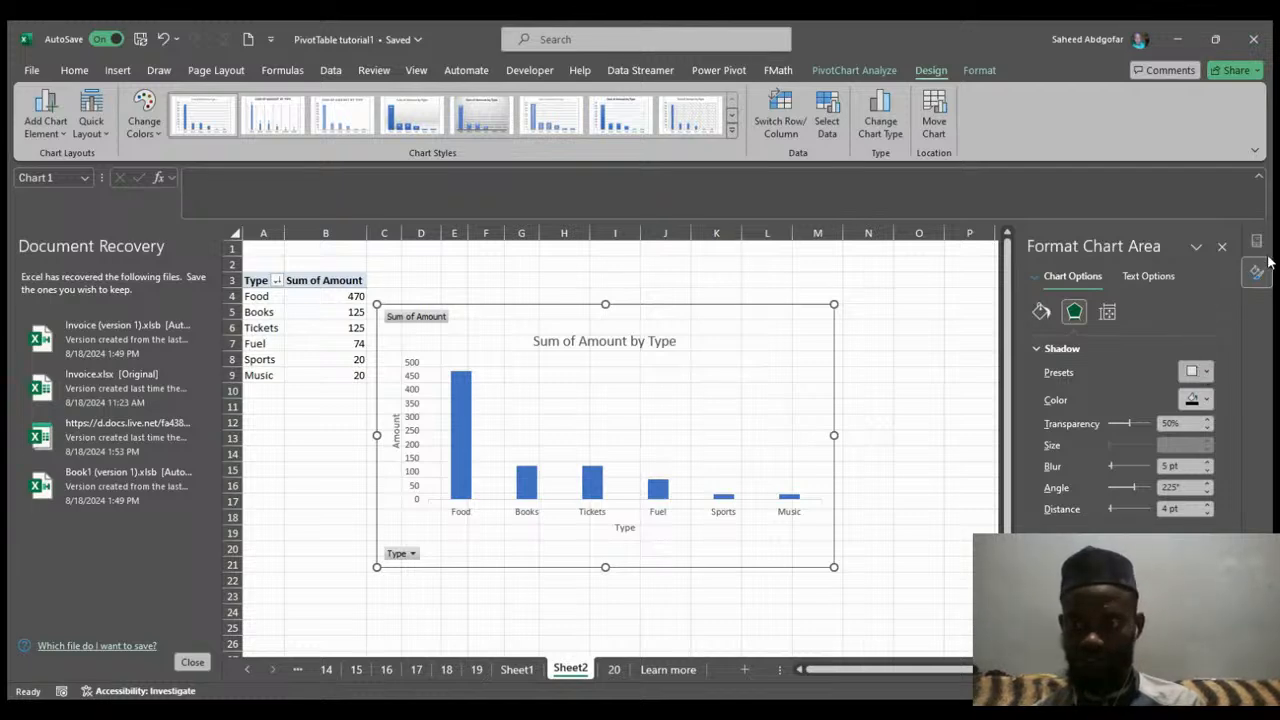
left_click(1189, 263)
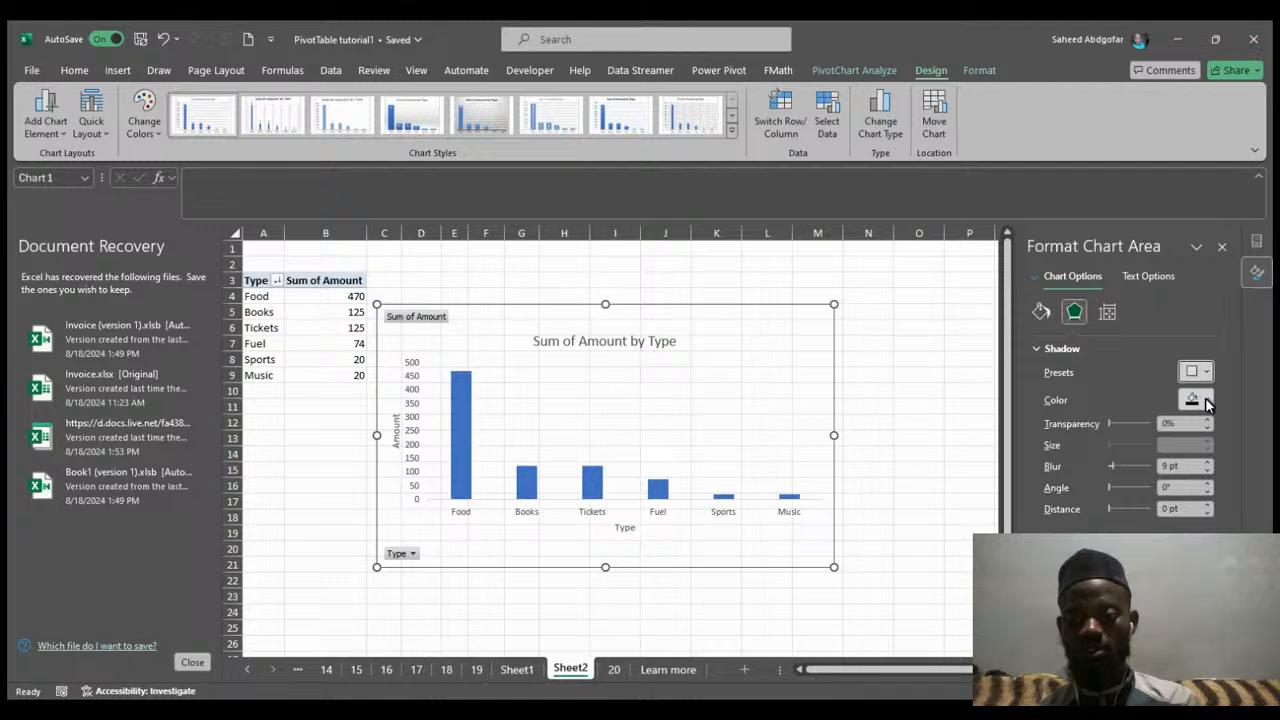
left_click(1158, 482)
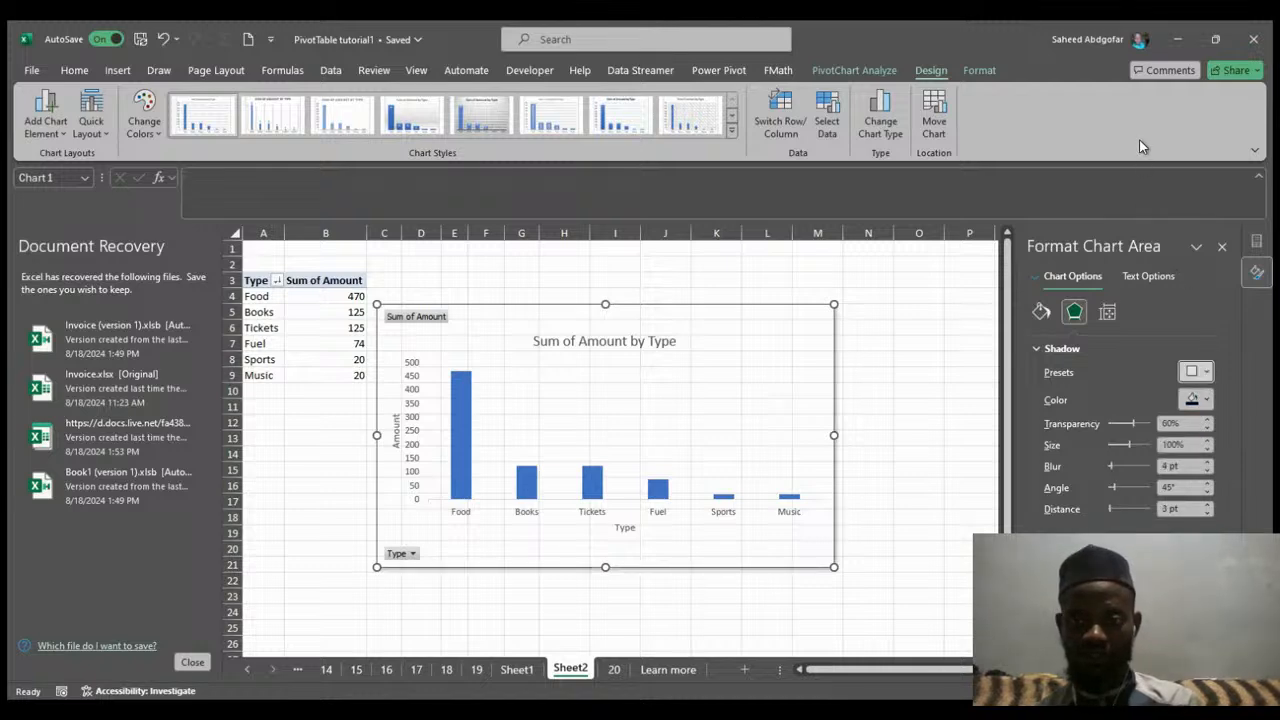
Select the plot area and apply a shadow preset to it.
left_click(762, 400)
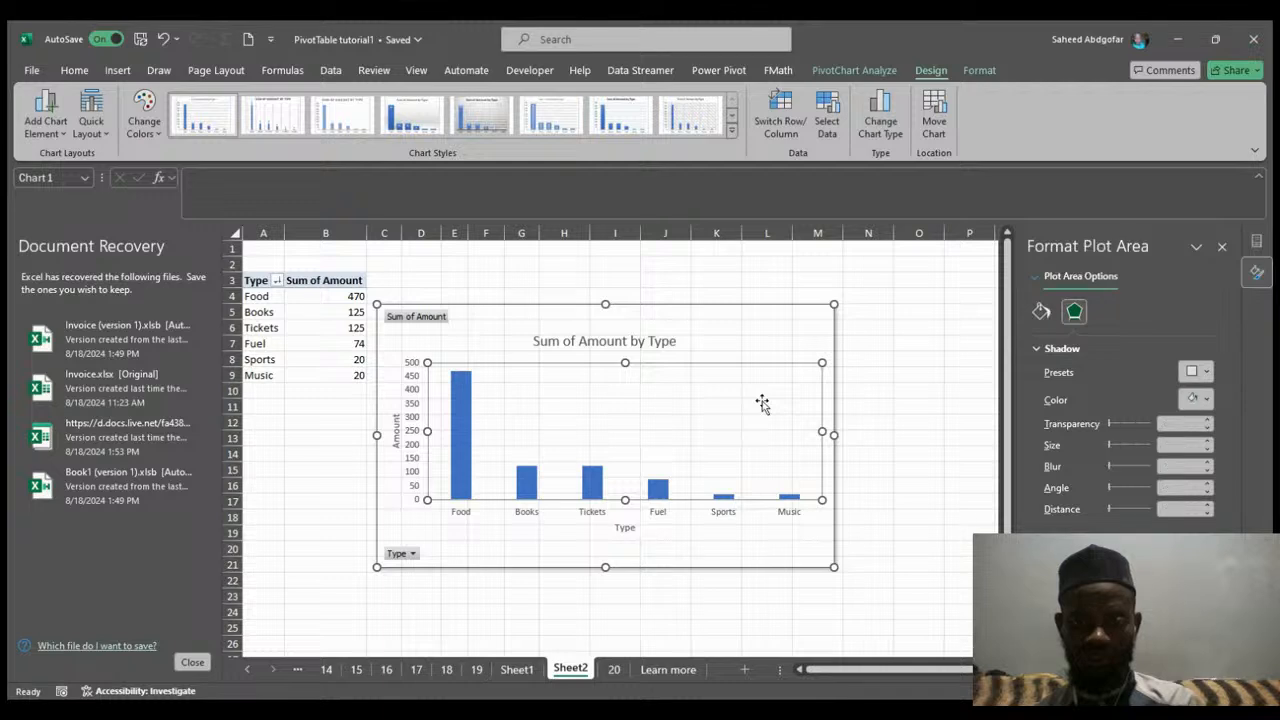
left_click(778, 352)
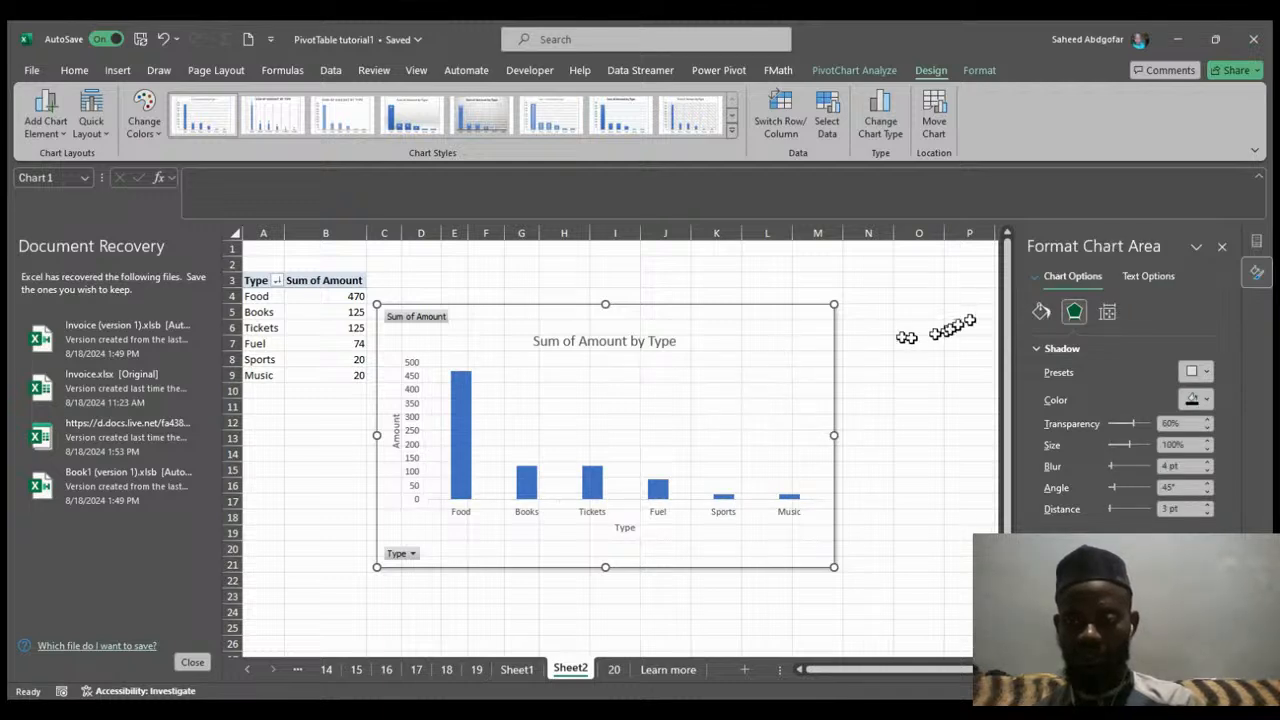
left_click(665, 428)
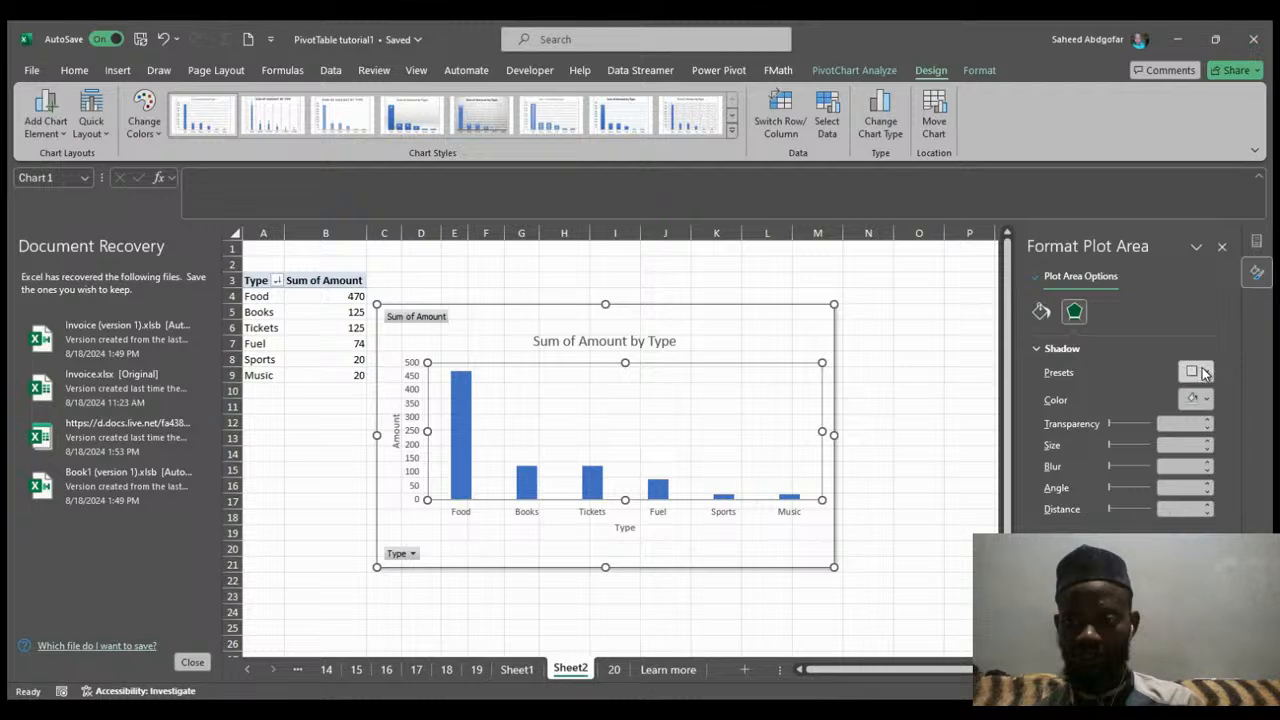
left_click(1149, 310)
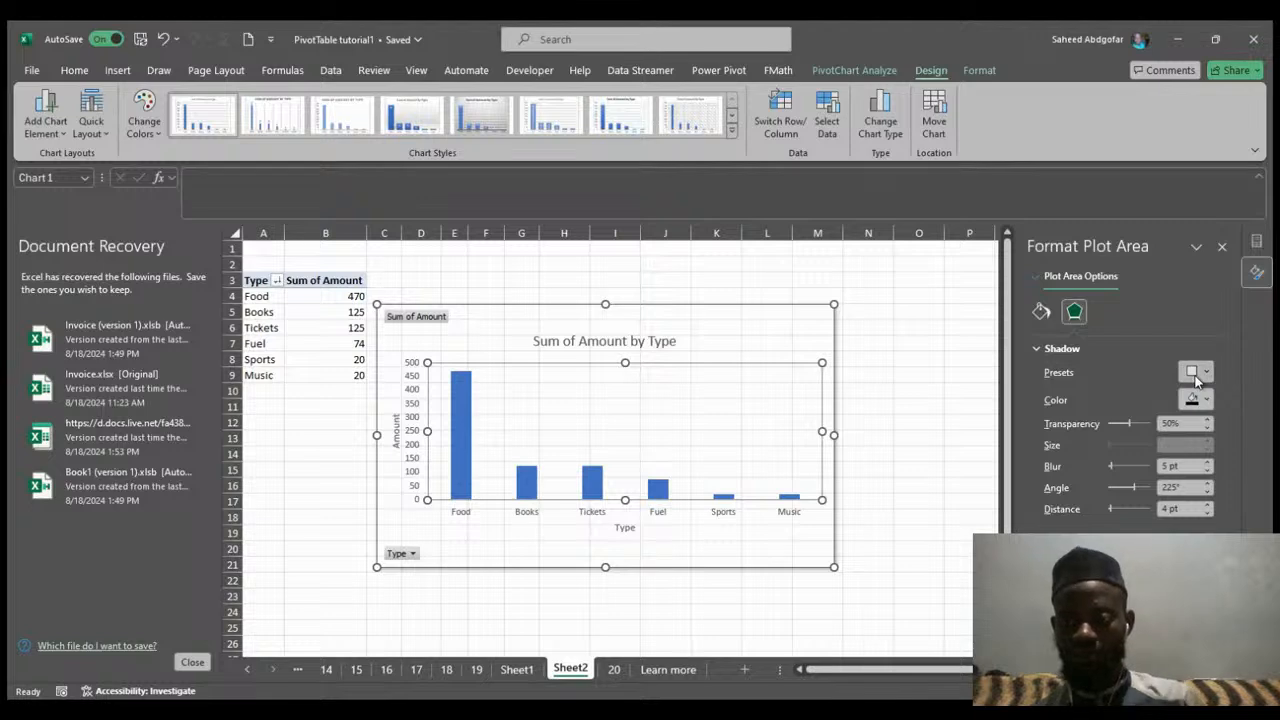
left_click(1244, 144)
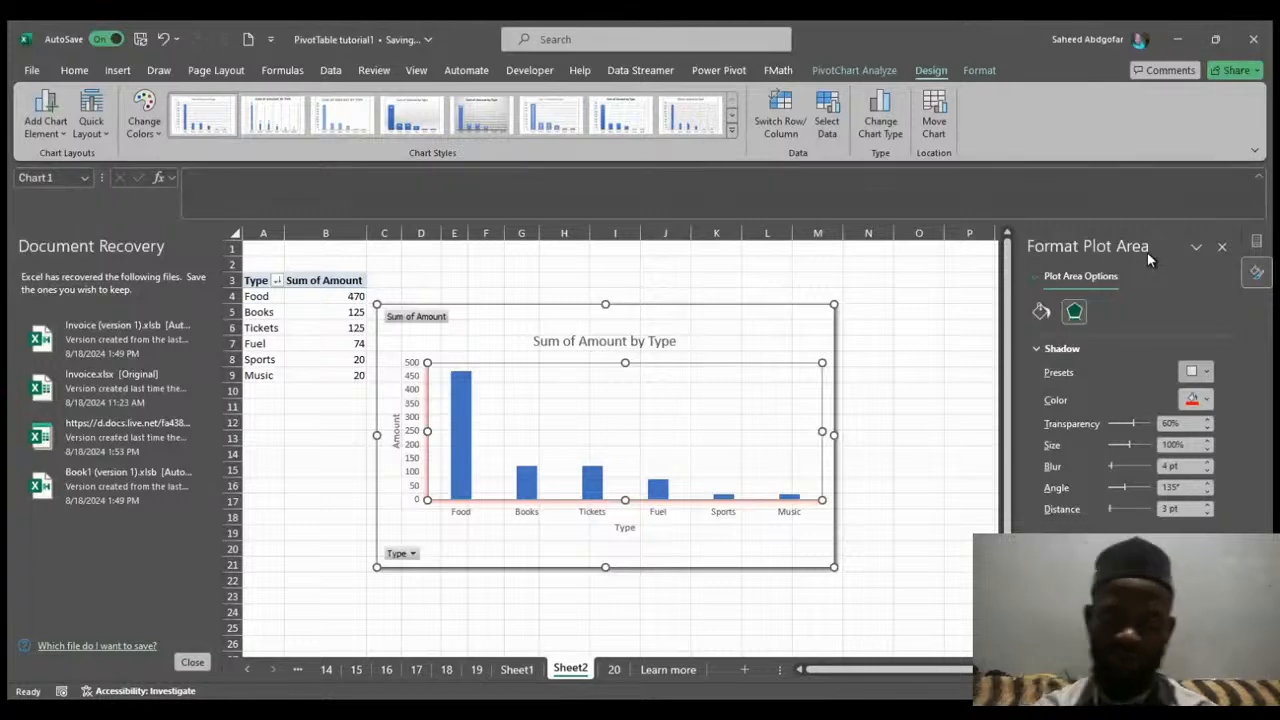
Undo the last plot area shadow change and set the shadow's transparency to 0%.
key("ctrl+z")
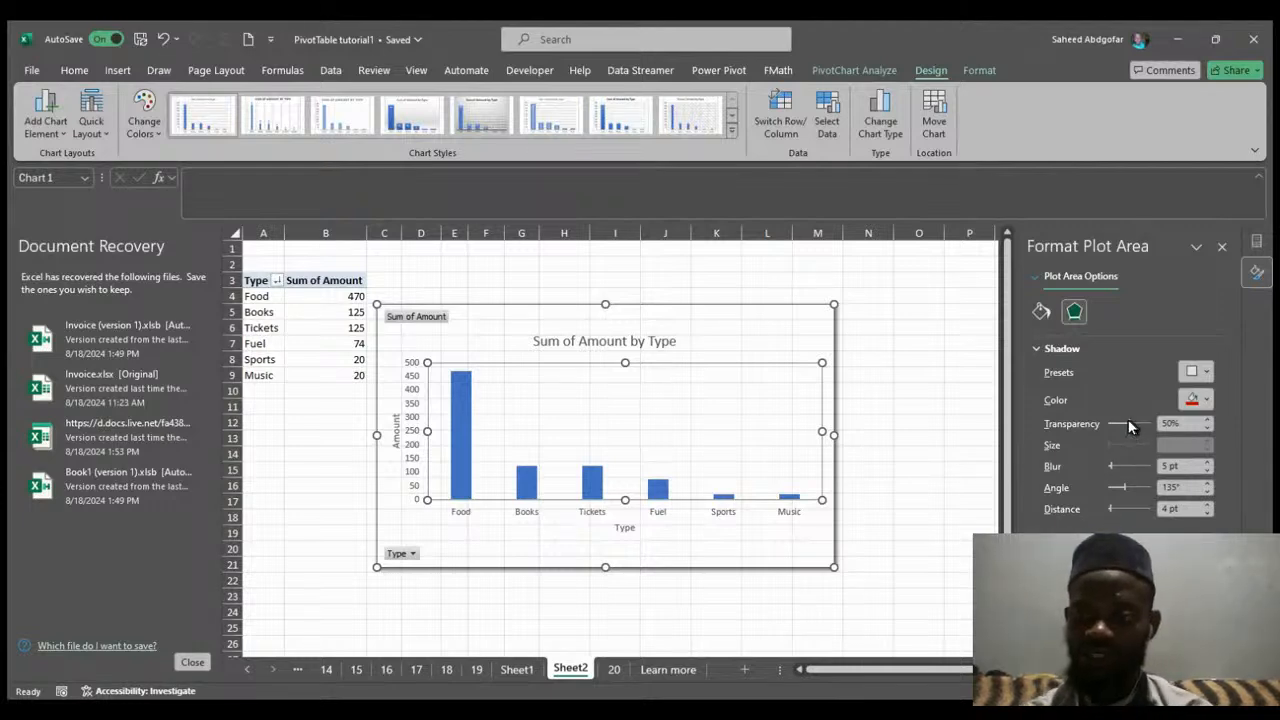
left_click_drag(1130, 425, 1112, 428)
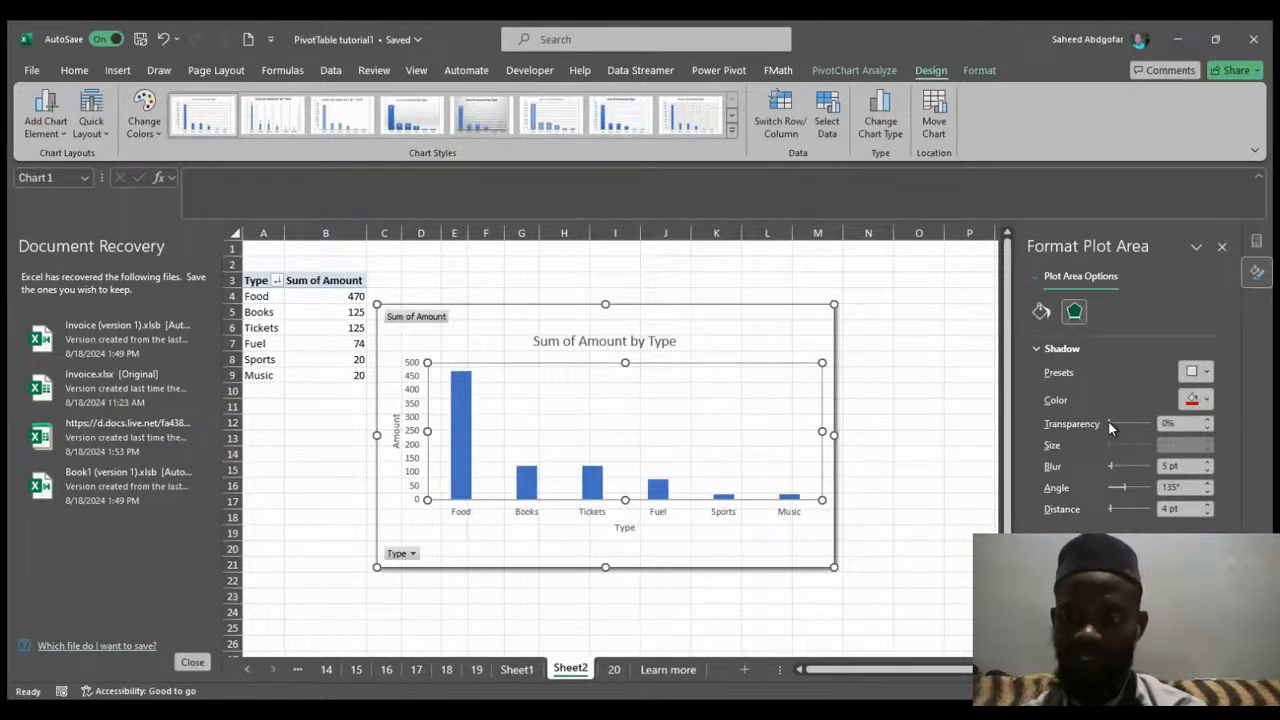
Raise the plot area shadow's transparency to 89%, then apply a different outer shadow preset.
left_click_drag(1108, 425, 1145, 426)
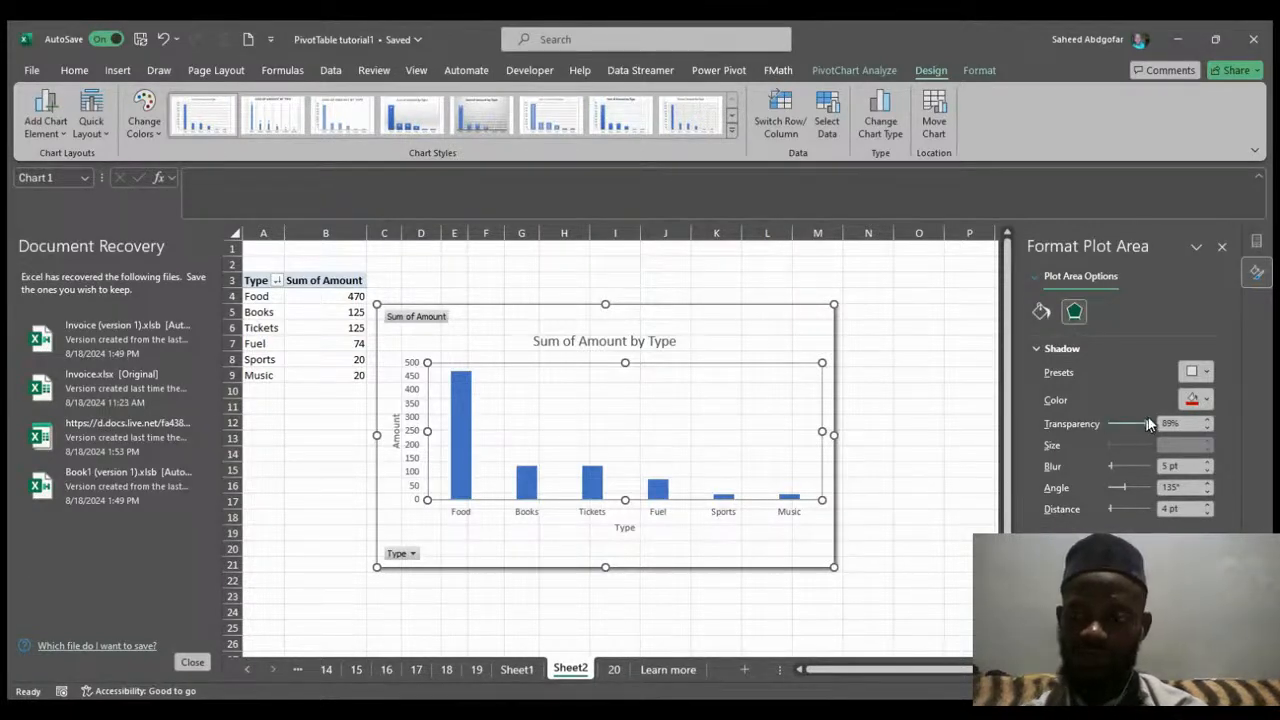
left_click(1210, 370)
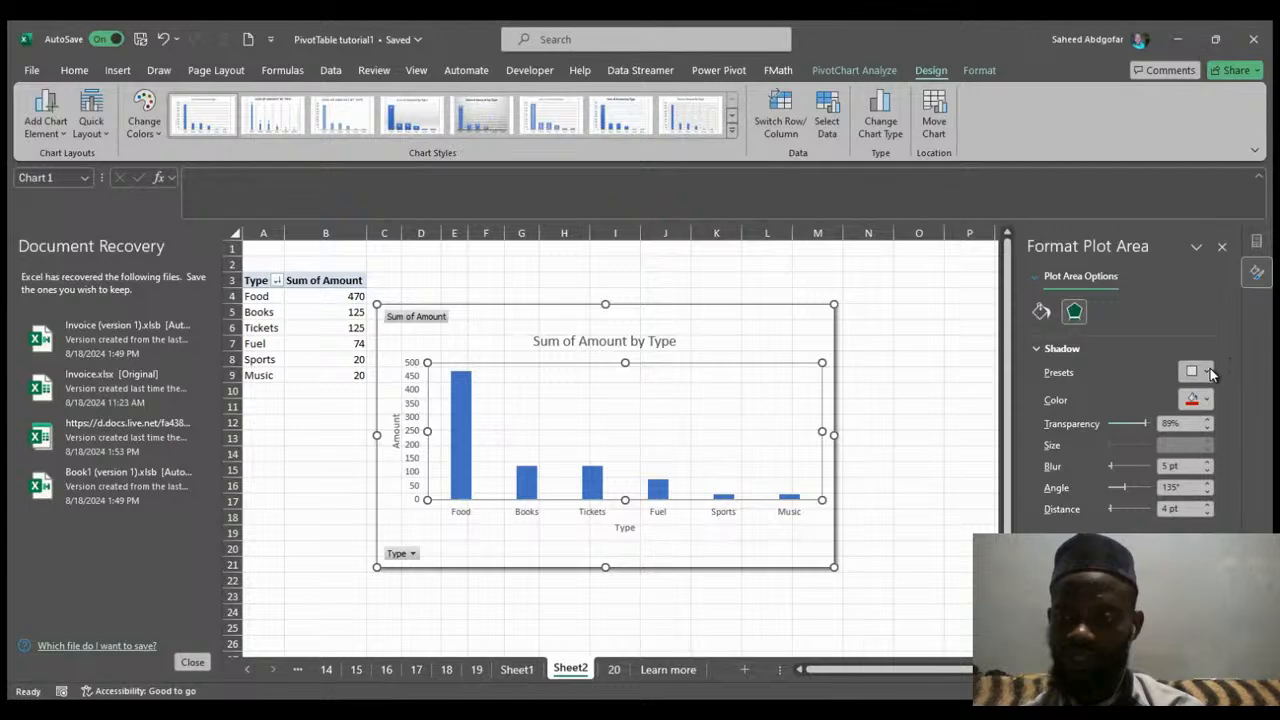
left_click(1140, 146)
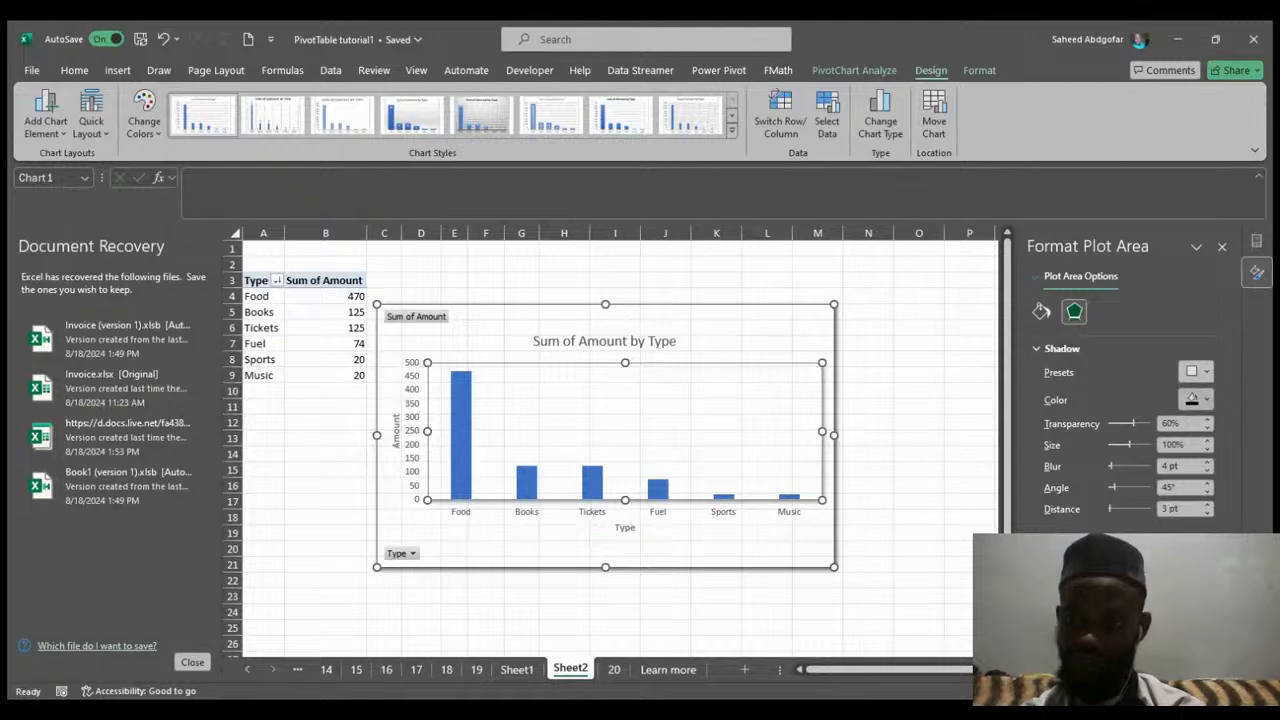
left_click(1155, 548)
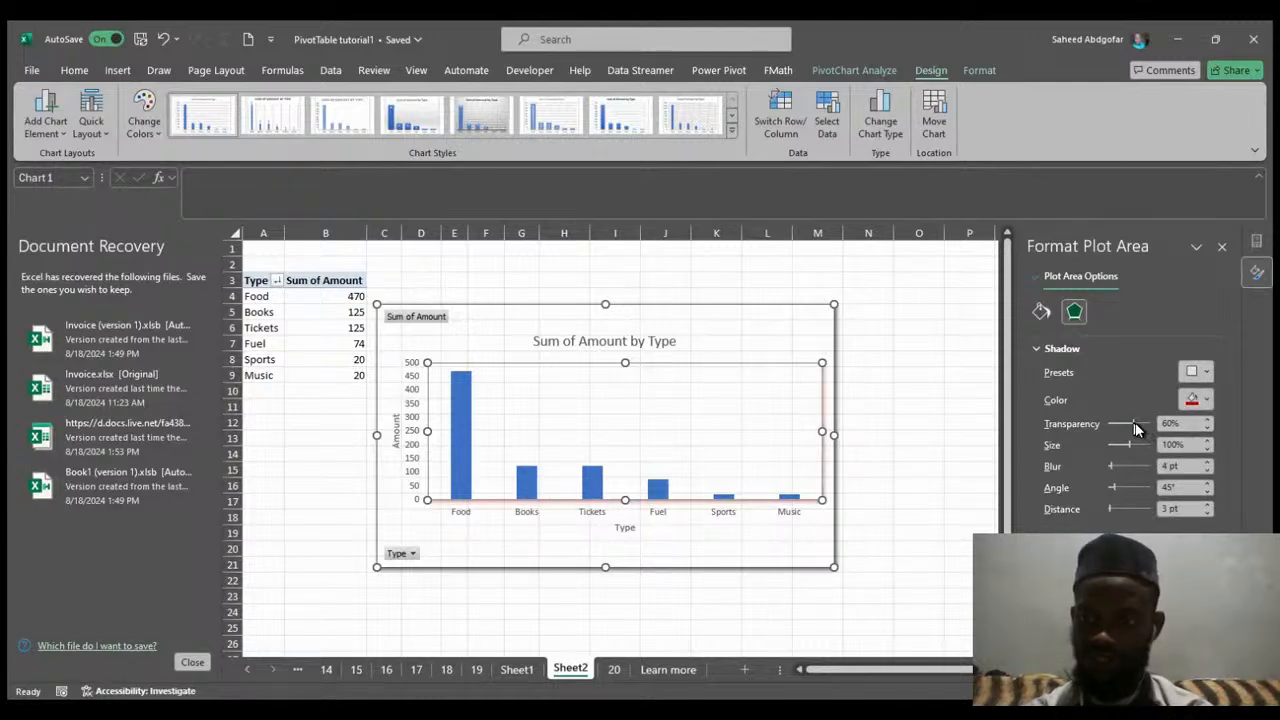
Set the plot area shadow's transparency to 0% and shrink its size to 90%.
left_click_drag(1136, 428, 1082, 436)
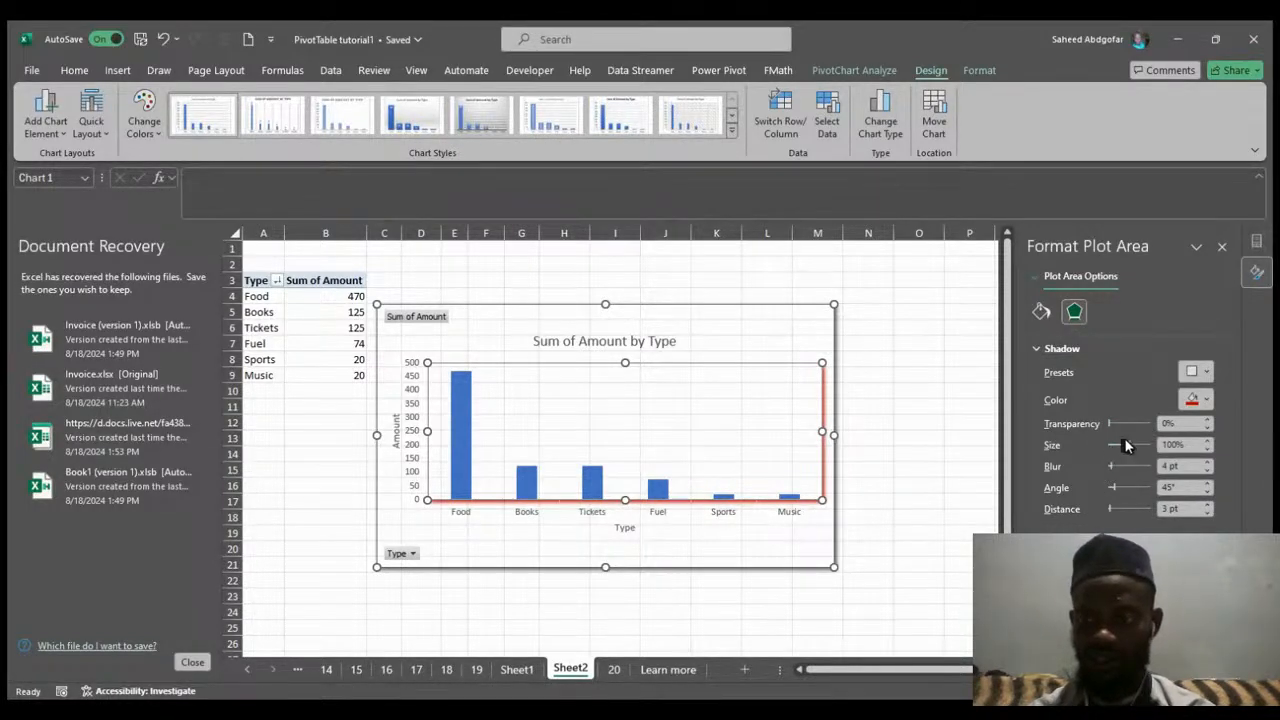
mouse_move(1131, 447)
left_mouse_down()
mouse_move(1148, 445)
mouse_move(1122, 452)
left_mouse_up()
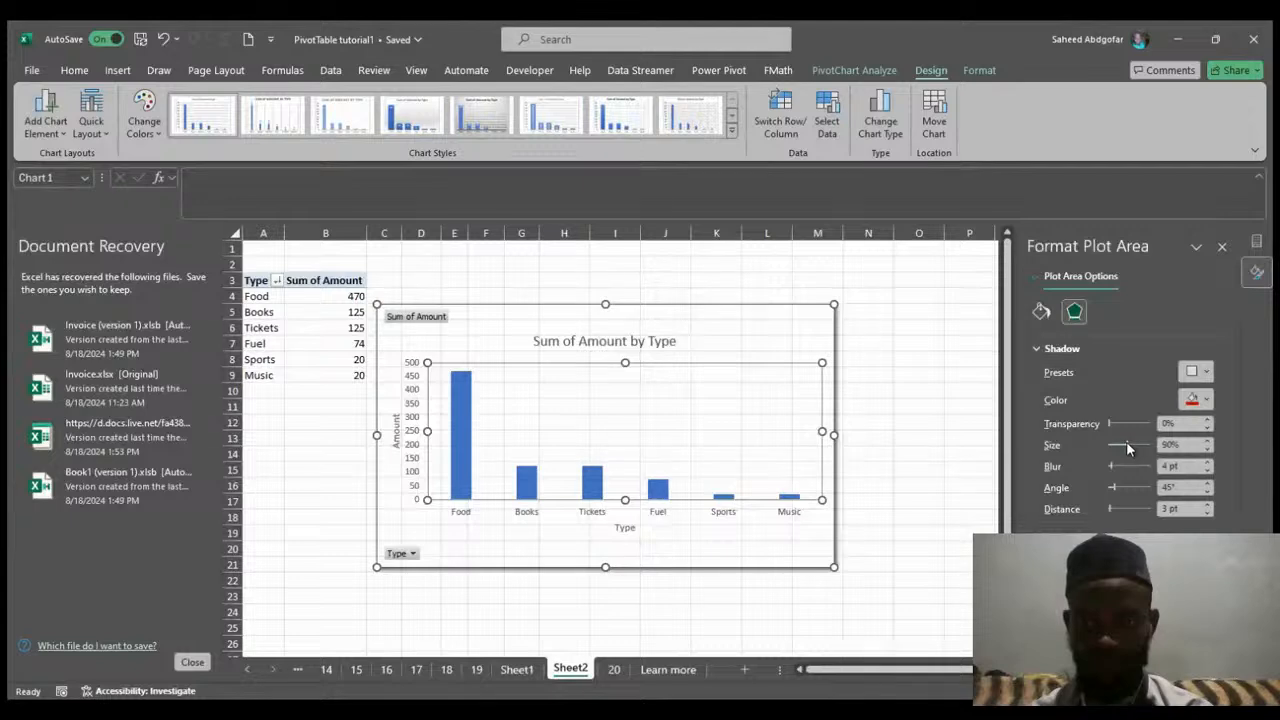
left_click_drag(1127, 447, 1126, 449)
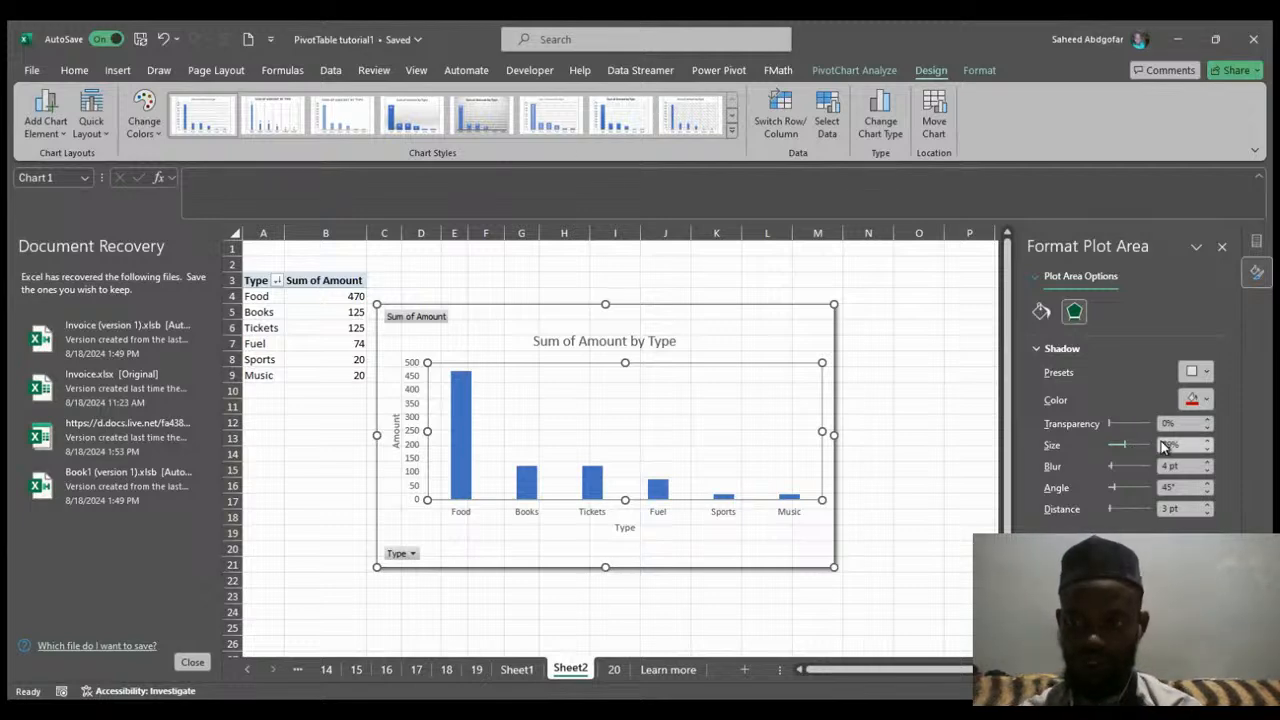
Set the plot area shadow's size to 100%.
left_click(1170, 444)
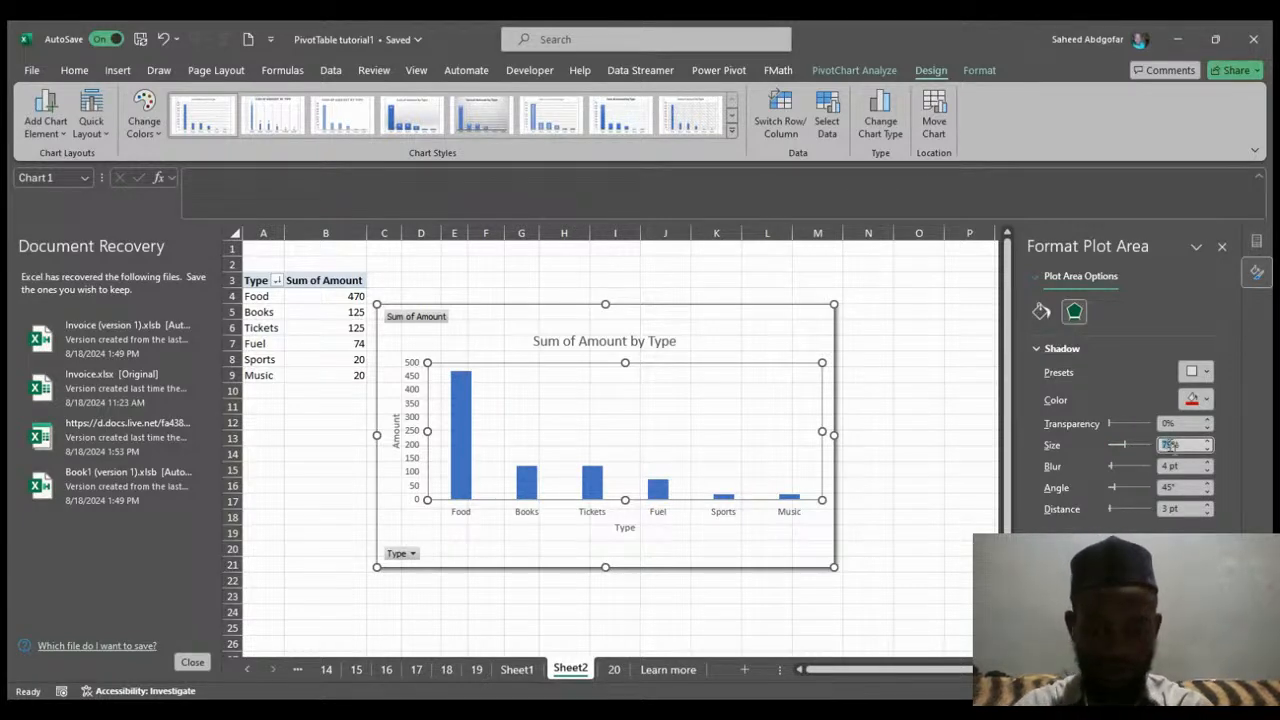
type("110")
key("Return")
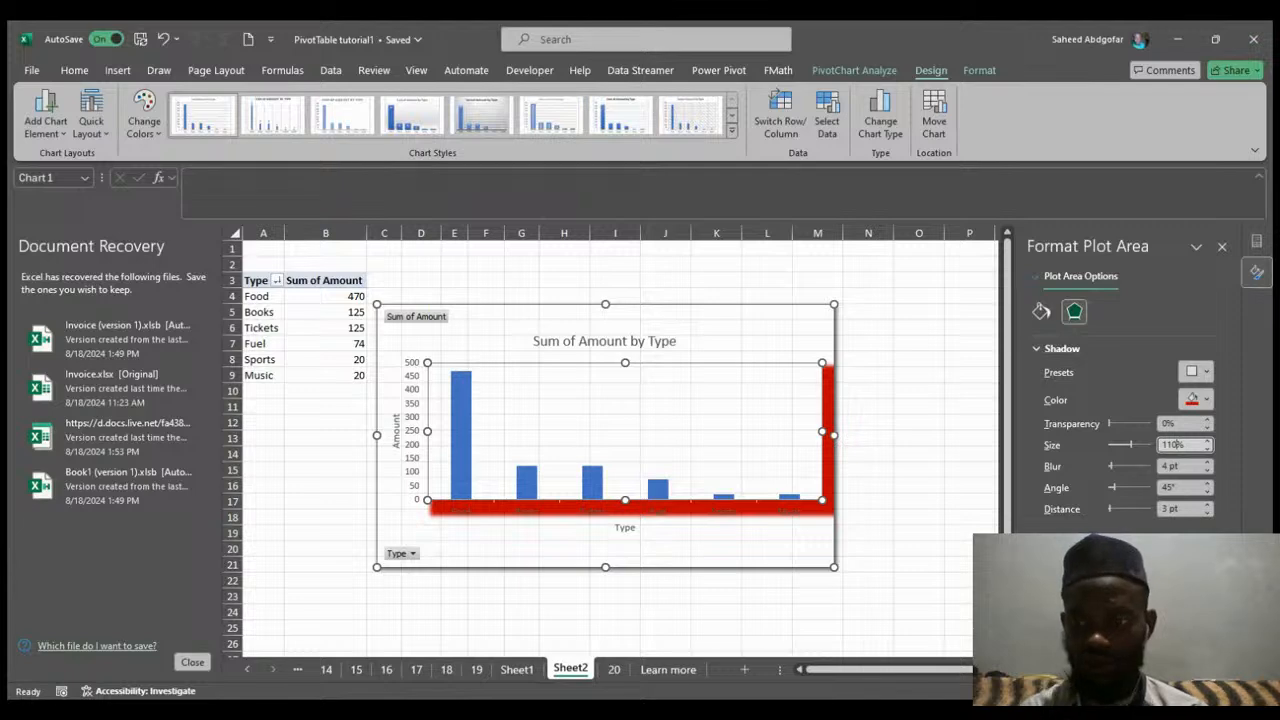
key("BackSpace")
key("Return")
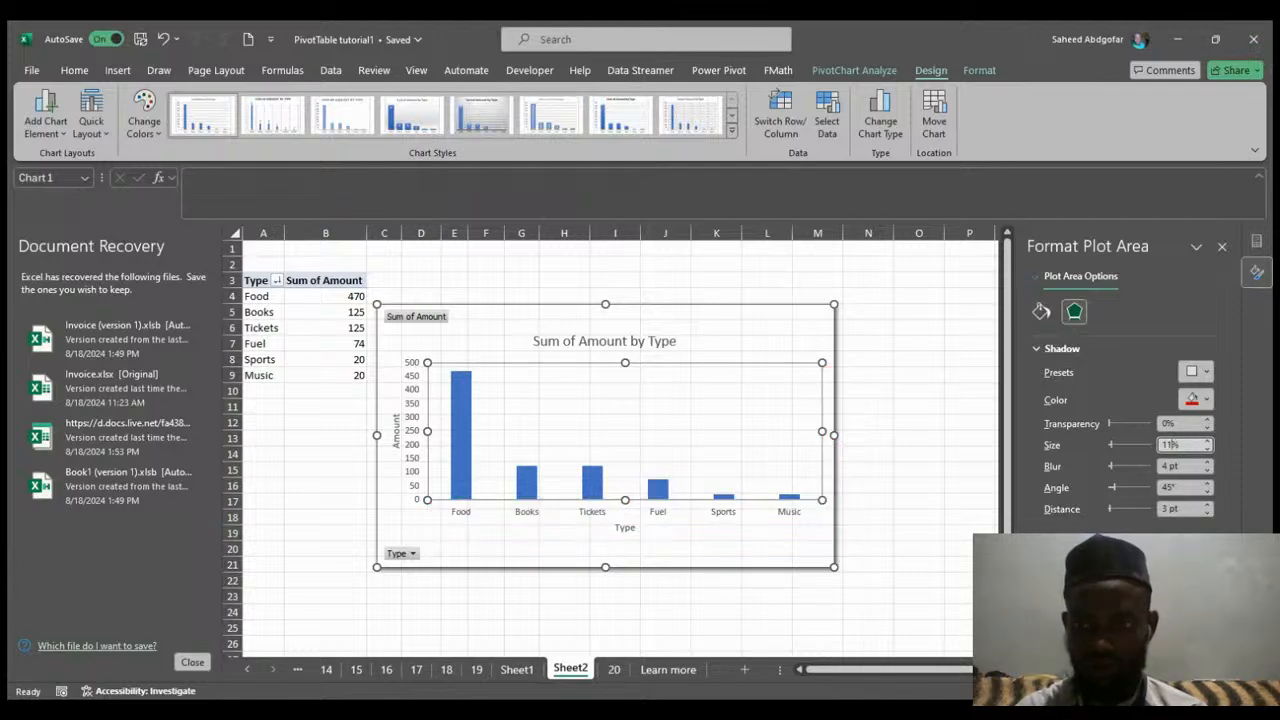
key("BackSpace")
type("00")
key("Return")
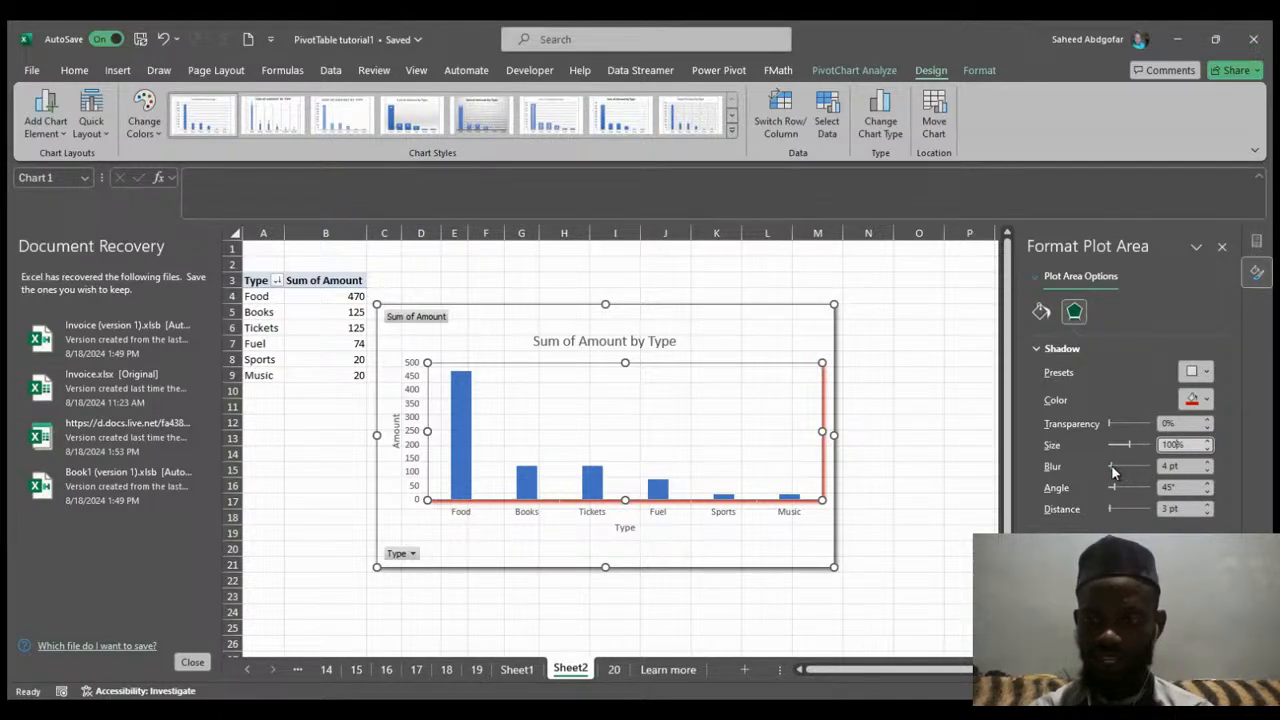
Increase the plot area shadow's blur to 17 pt and undo the change.
left_click_drag(1113, 472, 1117, 468)
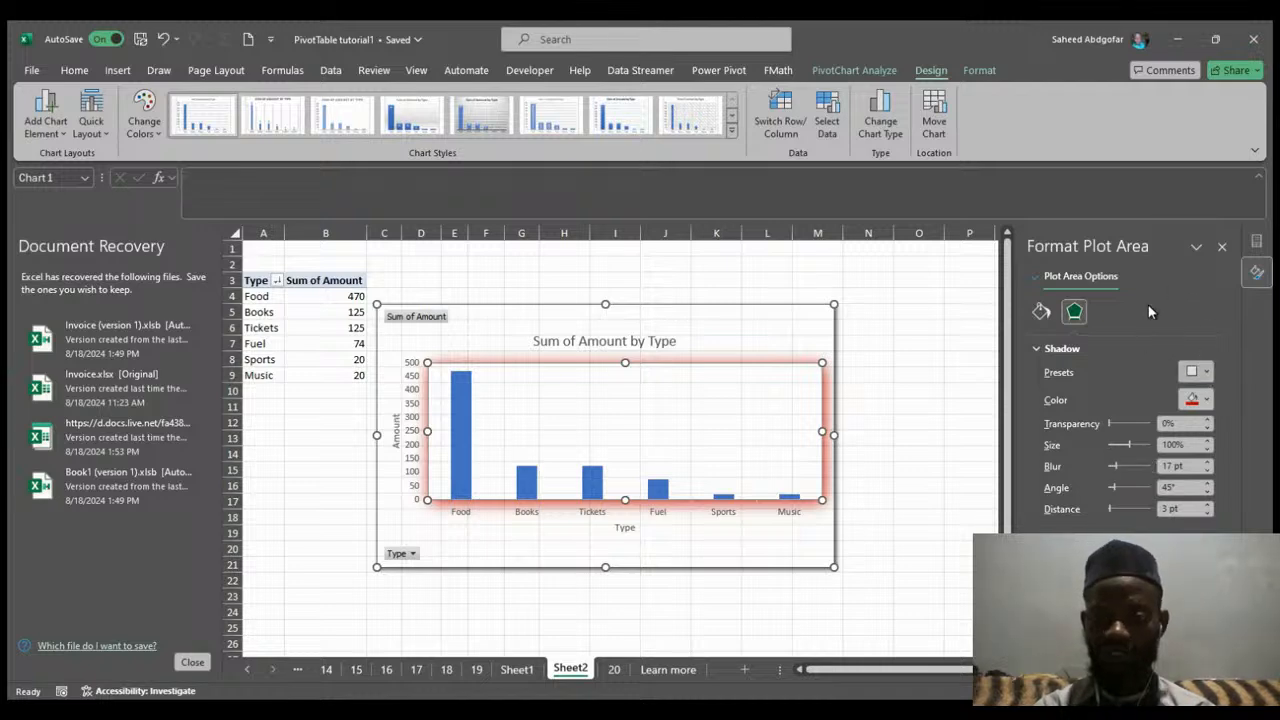
key("ctrl+z")
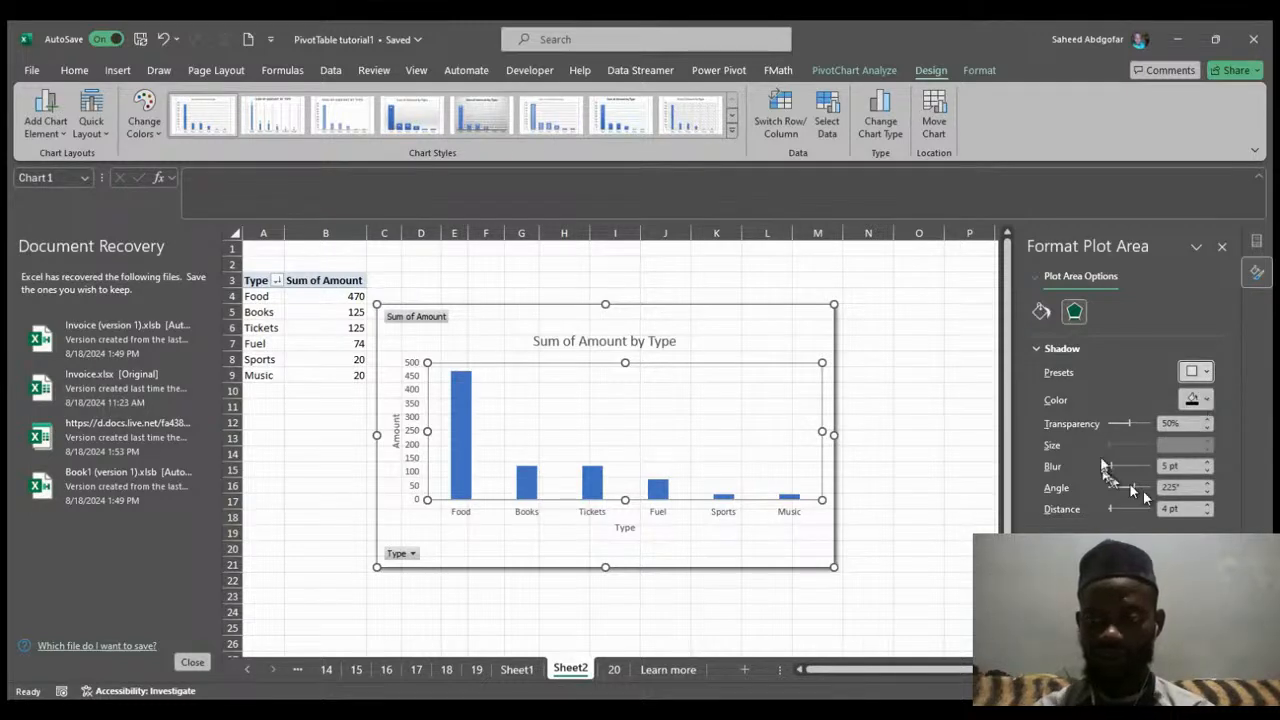
Apply an outer shadow preset to the plot area and set its blur to 40 pt.
left_click(1189, 370)
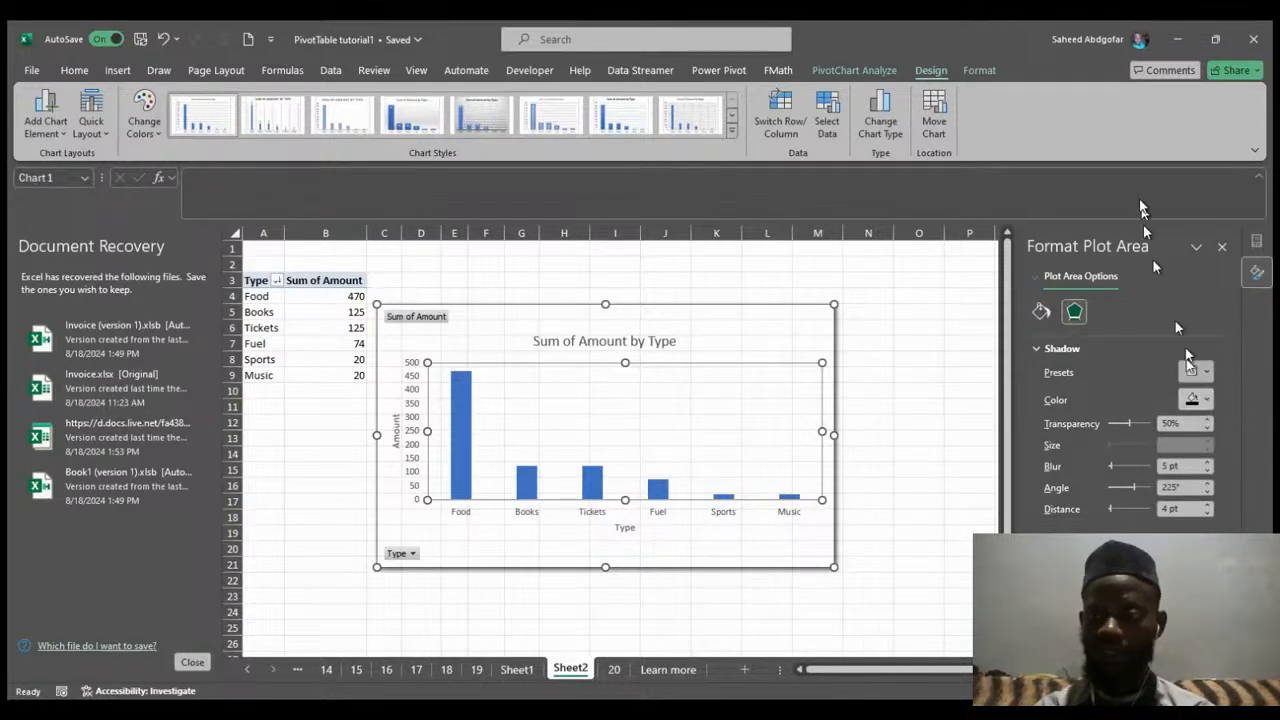
left_click(1143, 184)
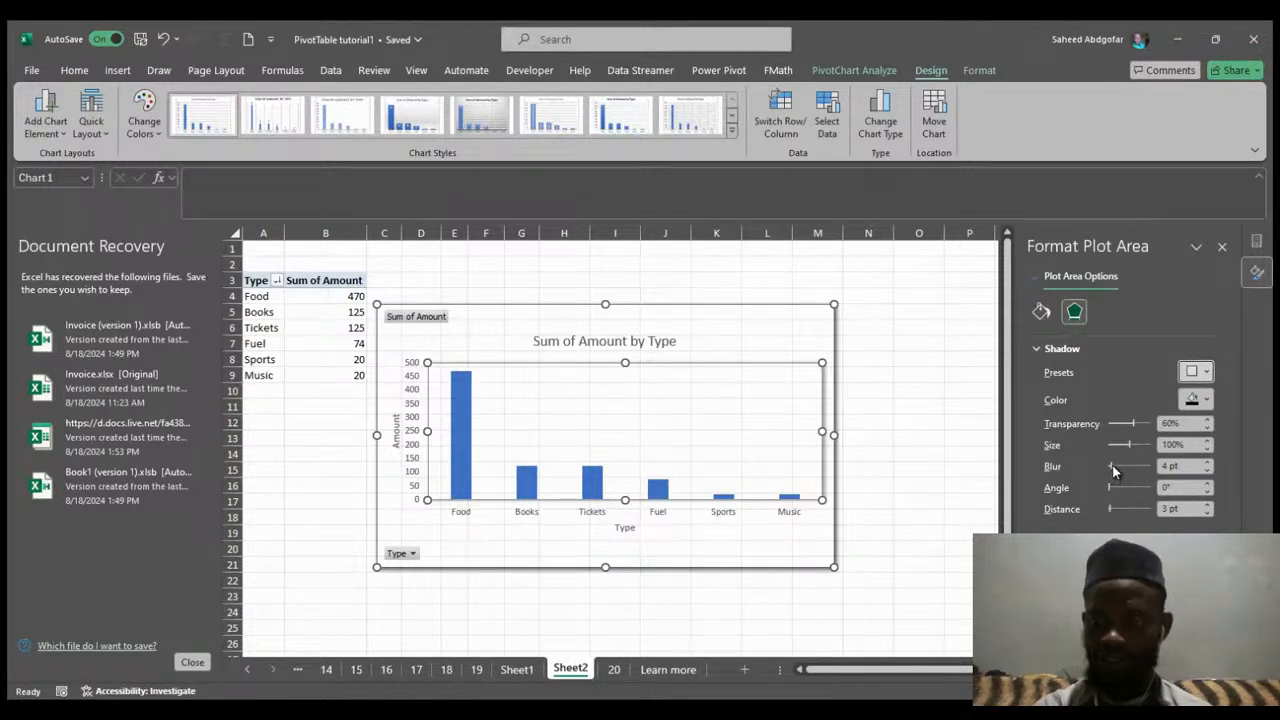
left_click_drag(1113, 470, 1131, 466)
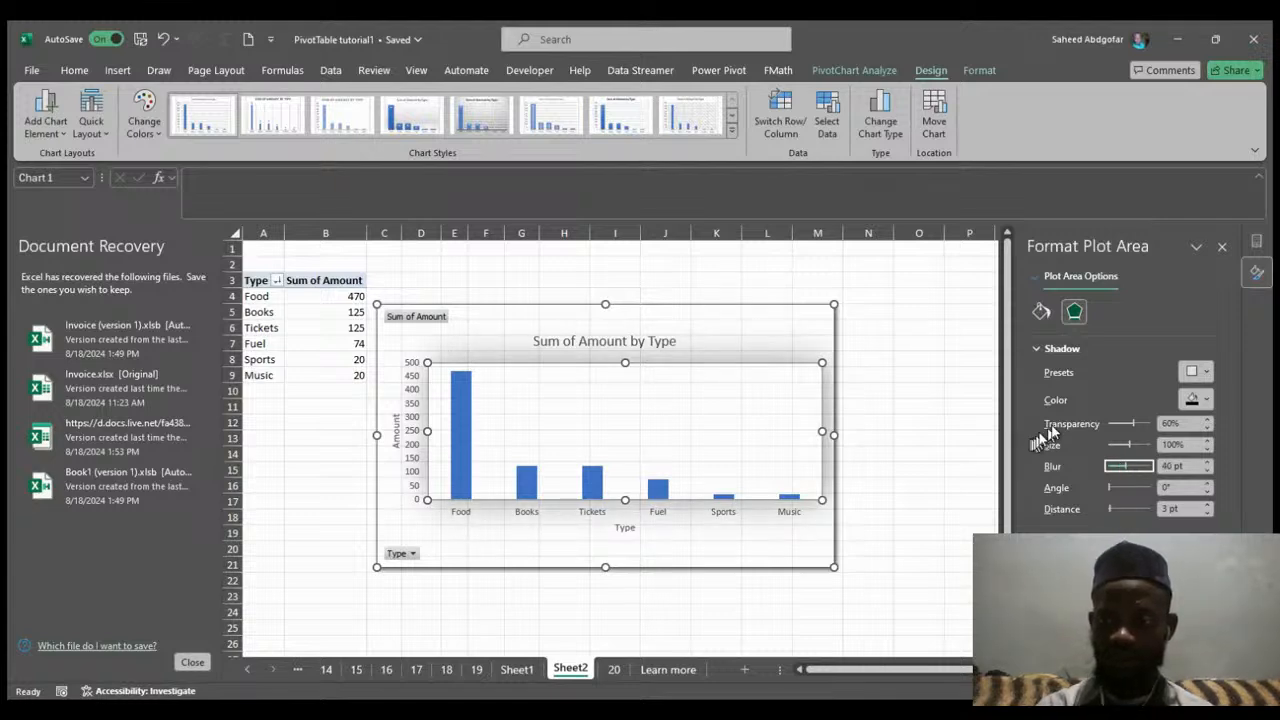
Set the plot area shadow's angle to 19° and distance to 32 pt, then deselect the chart.
left_click(1108, 491)
left_click_drag(1108, 491, 1134, 493)
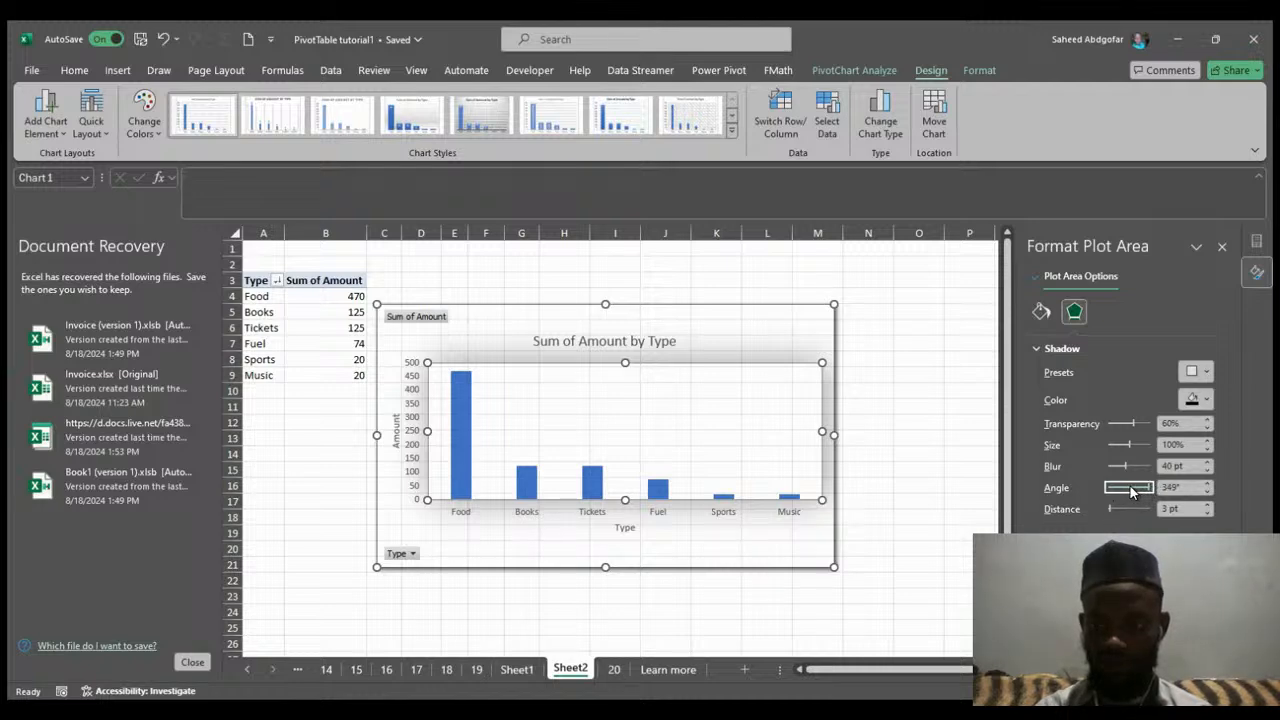
mouse_move(1128, 490)
left_mouse_down()
mouse_move(1107, 523)
mouse_move(1125, 511)
mouse_move(1114, 510)
left_mouse_up()
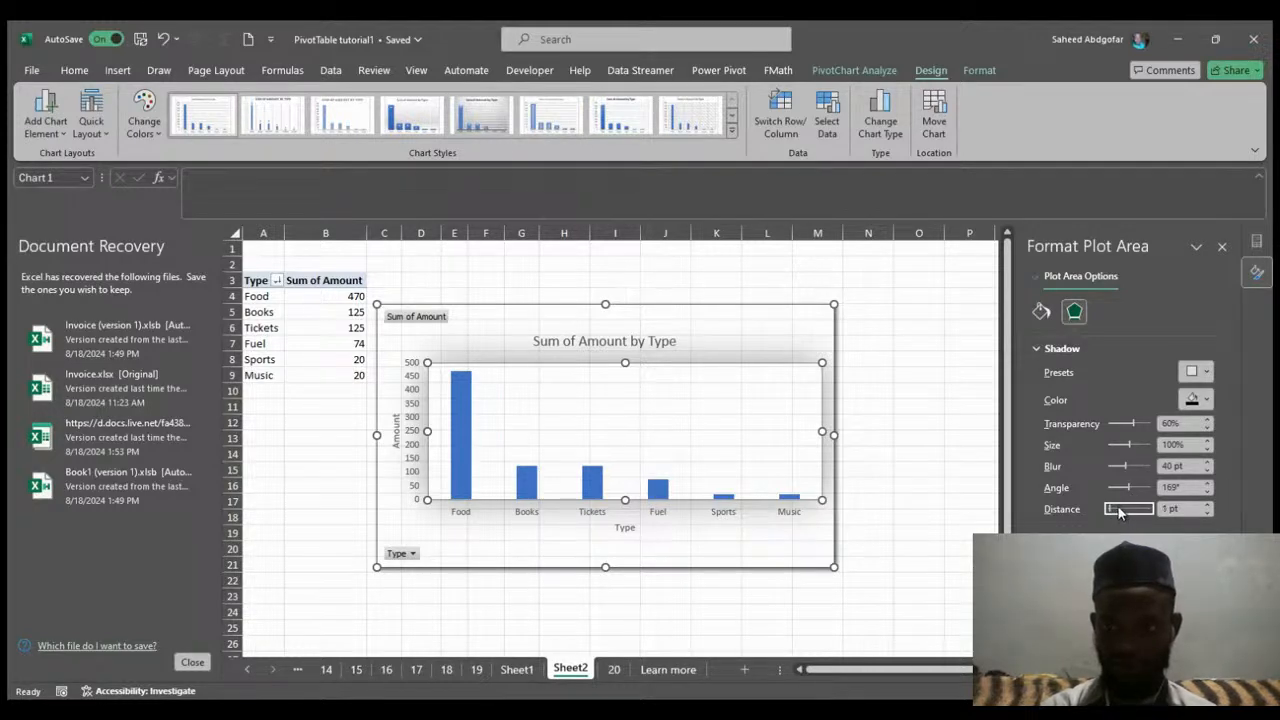
mouse_move(1118, 511)
left_mouse_down()
mouse_move(1130, 486)
mouse_move(1108, 489)
left_mouse_up()
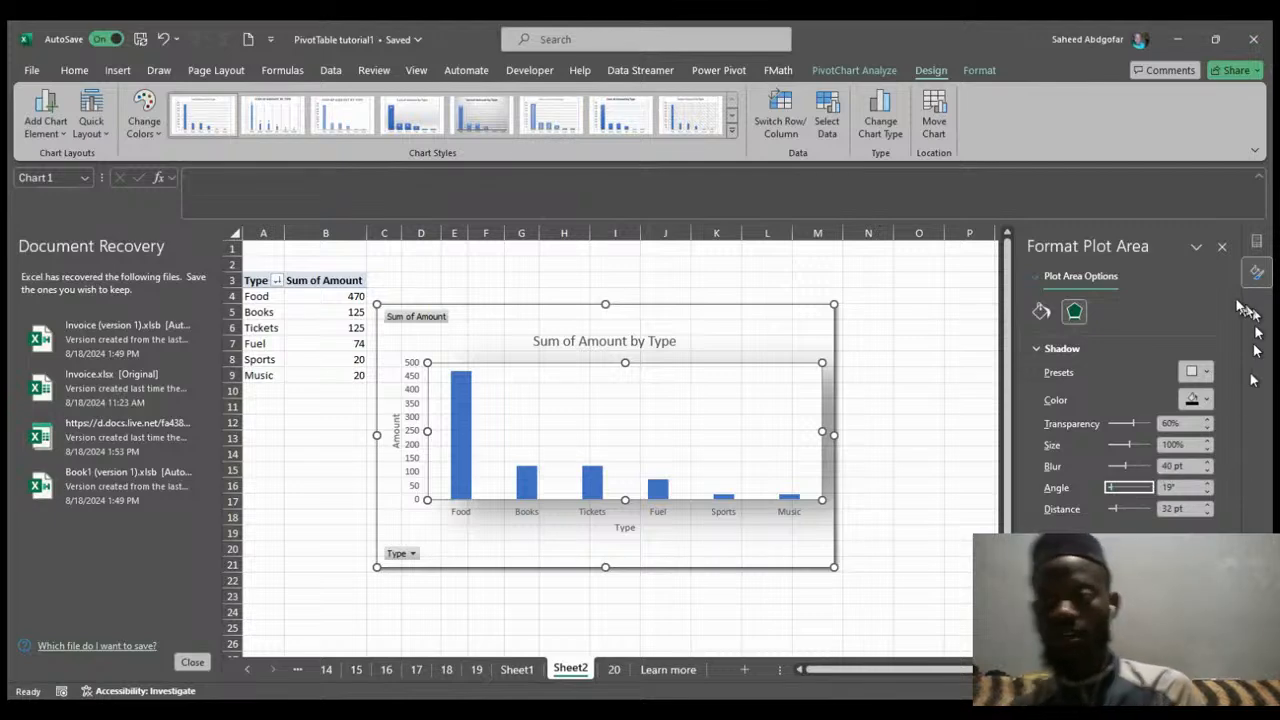
left_click(968, 421)
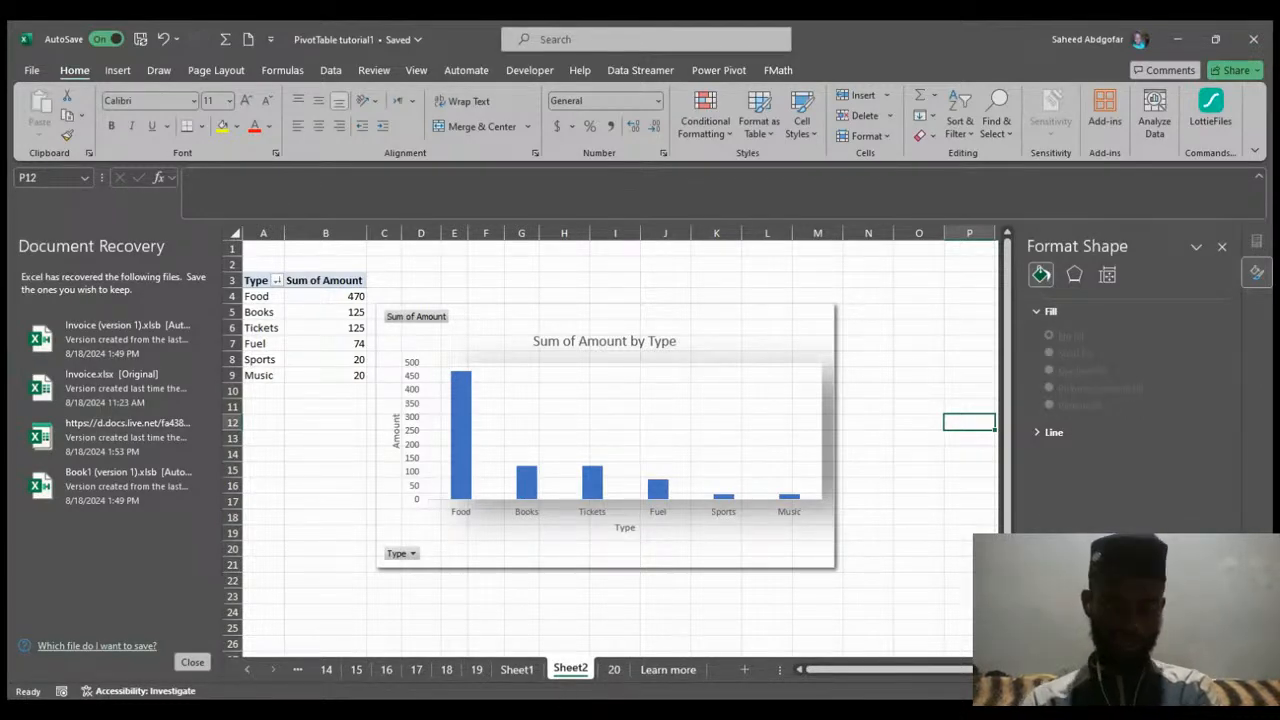
left_click(489, 680)
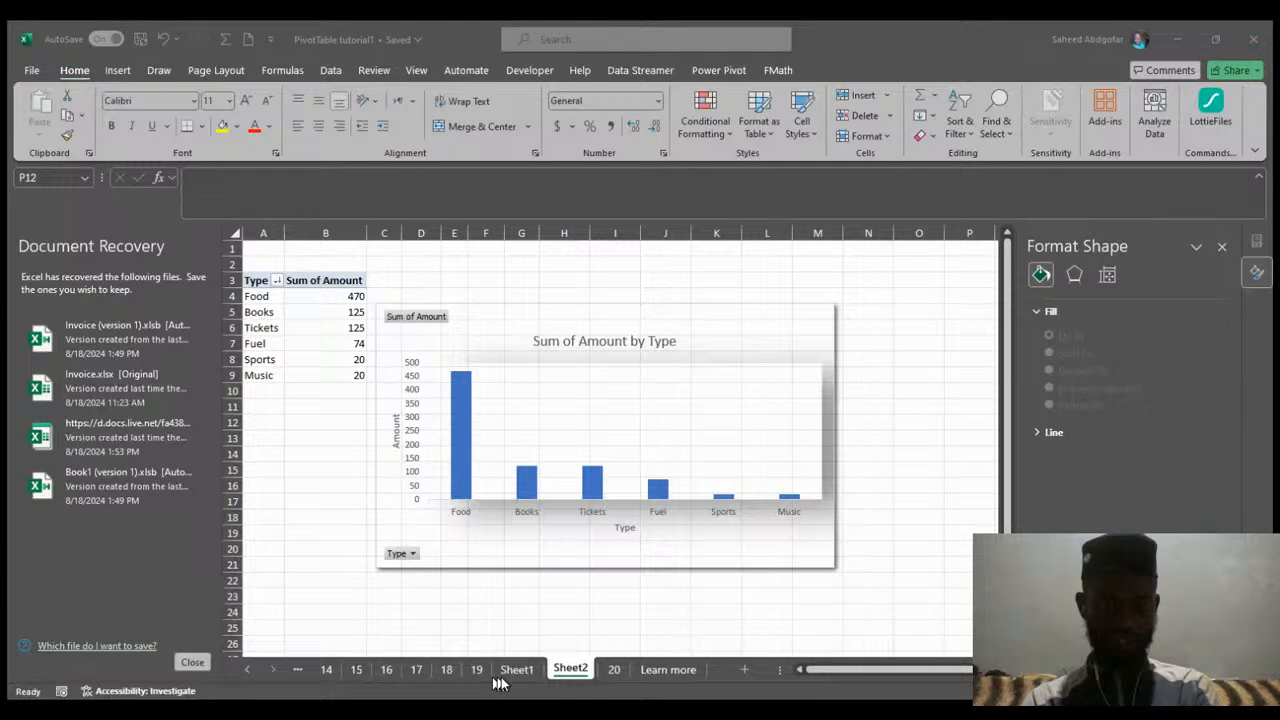